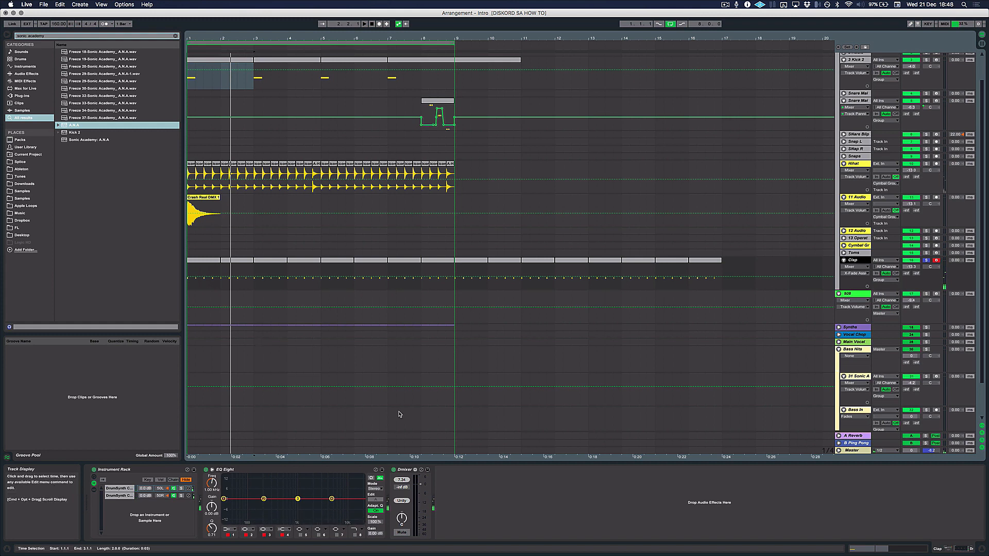
# Step: Delete both DrumSynth chains from the Clap track's Instrument Rack and load DrumSynth Clap from Max for Live into it
pyautogui.click(124, 490)
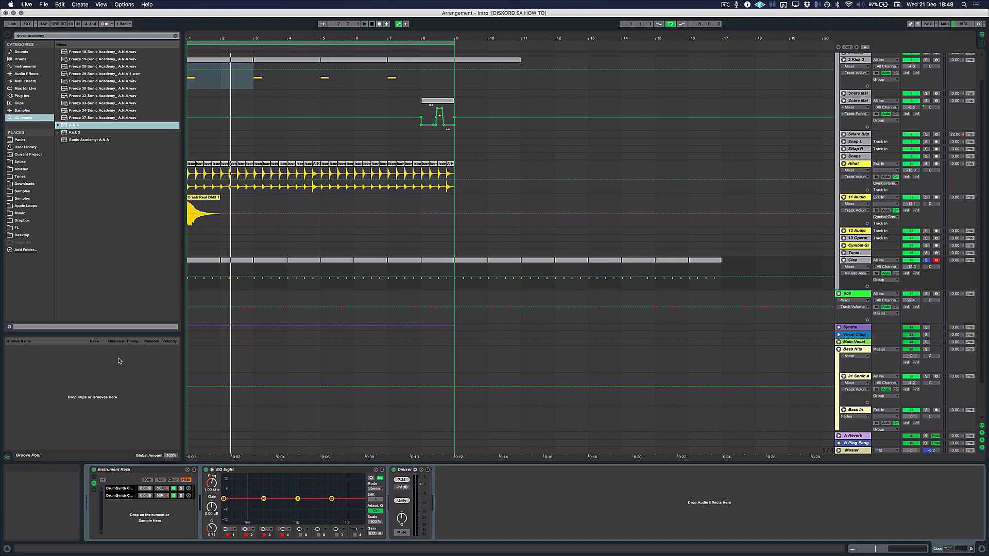
pyautogui.press('Delete')
pyautogui.click(25, 88)
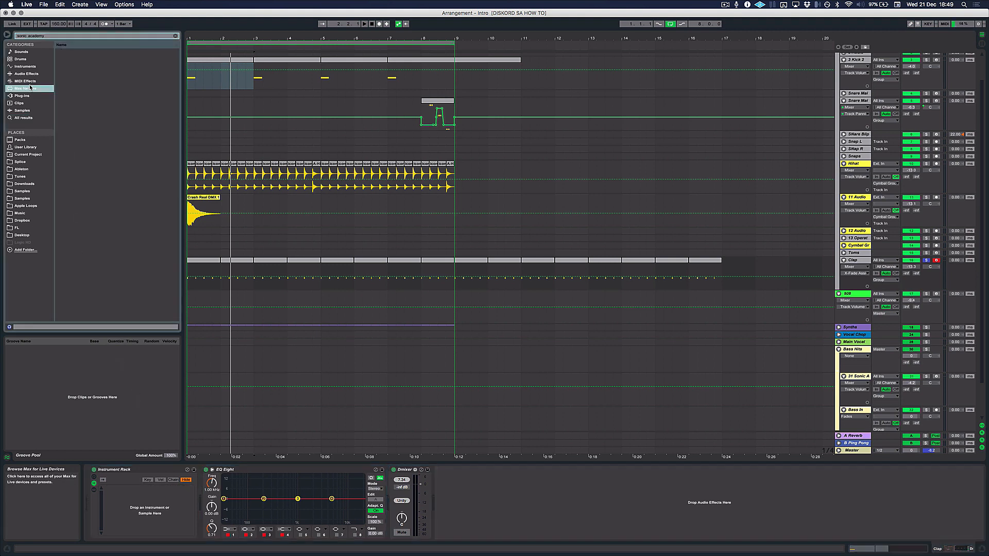
pyautogui.click(176, 35)
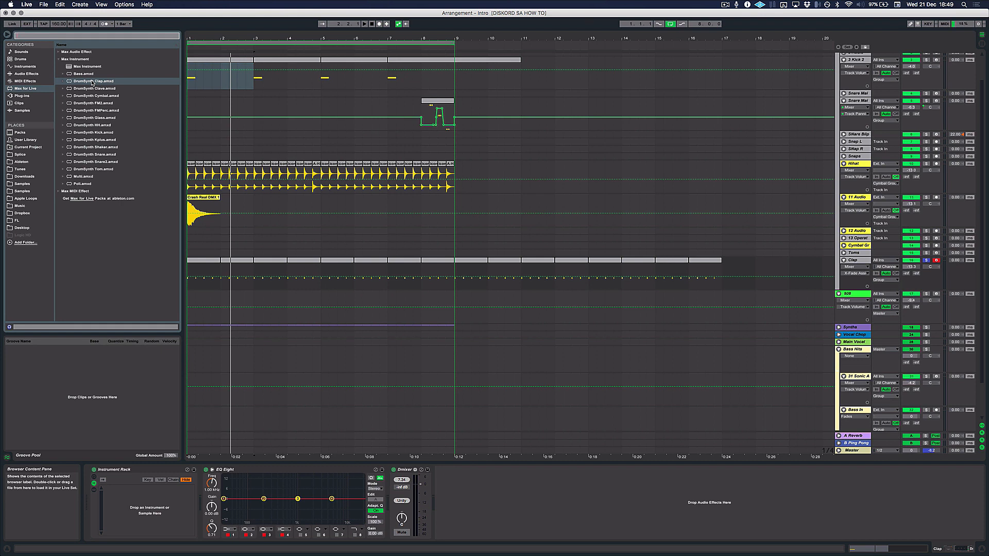
pyautogui.click(98, 82)
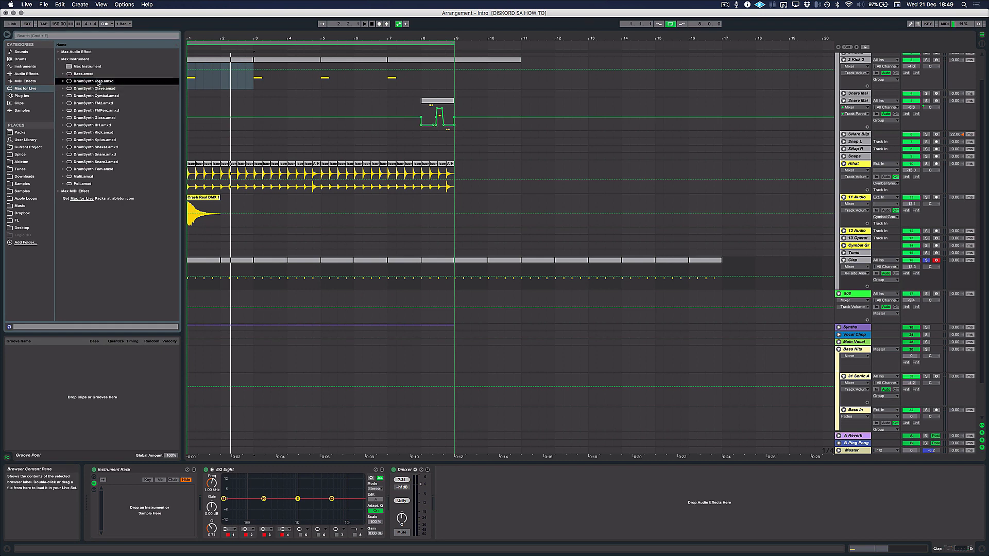
pyautogui.moveTo(139, 281); pyautogui.dragTo(146, 505)
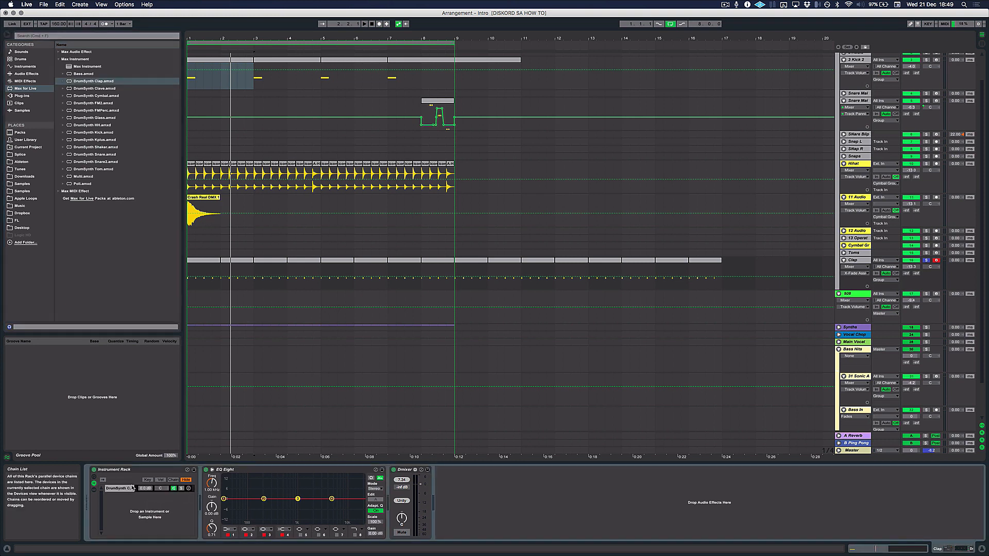
# Step: Show the DrumSynth Clap device inside the Instrument Rack and audition its clap sound several times
pyautogui.click(94, 477)
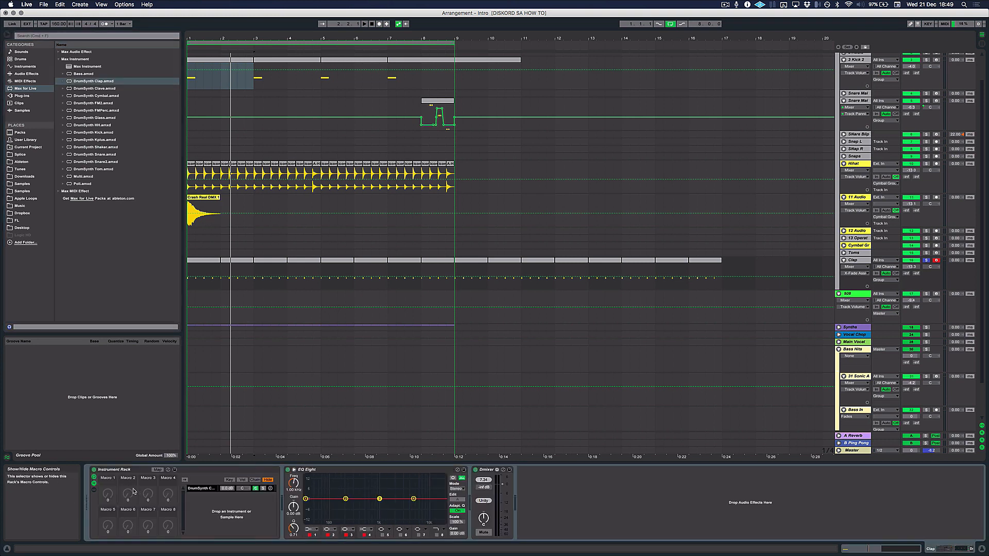
pyautogui.click(94, 477)
pyautogui.click(94, 490)
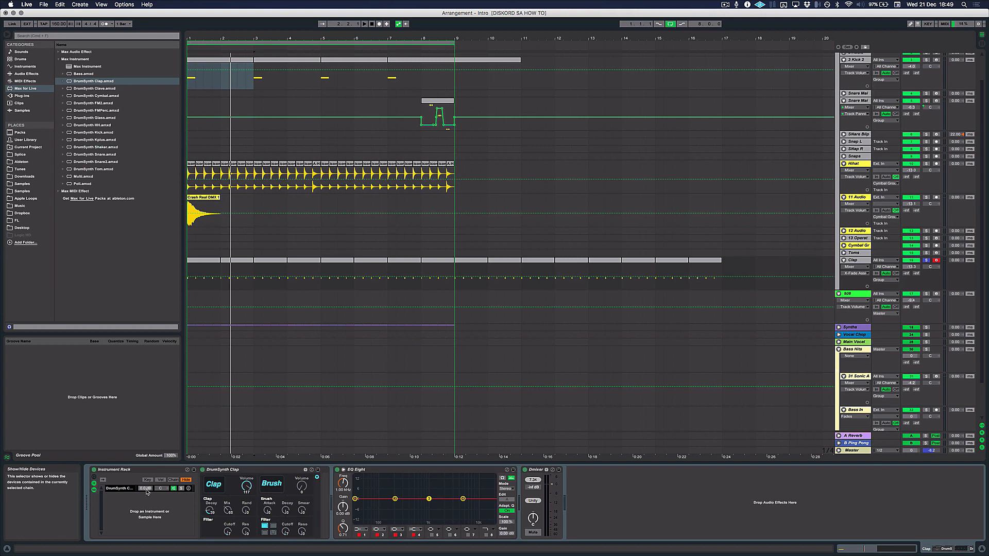
pyautogui.click(213, 486)
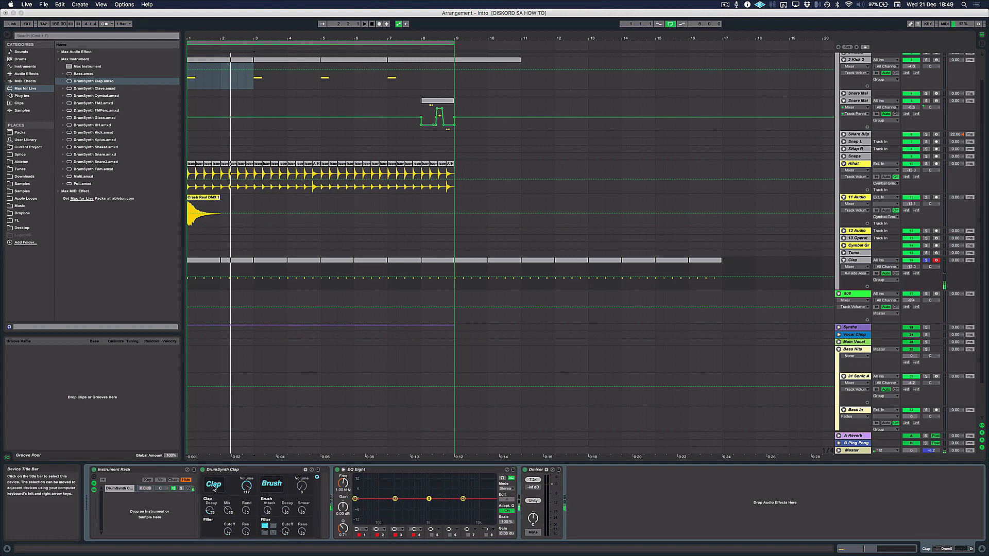
pyautogui.click(214, 487)
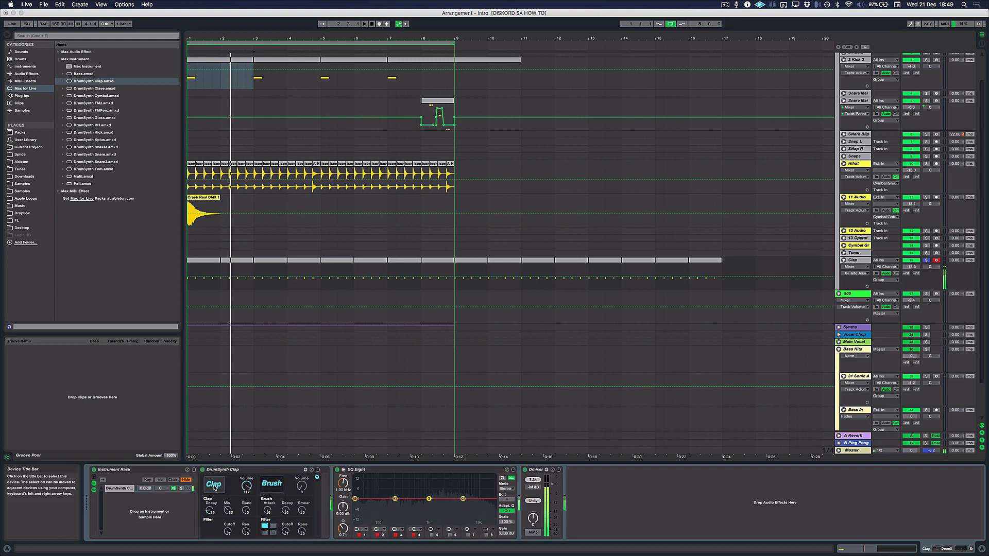
pyautogui.click(214, 487)
pyautogui.click(214, 487)
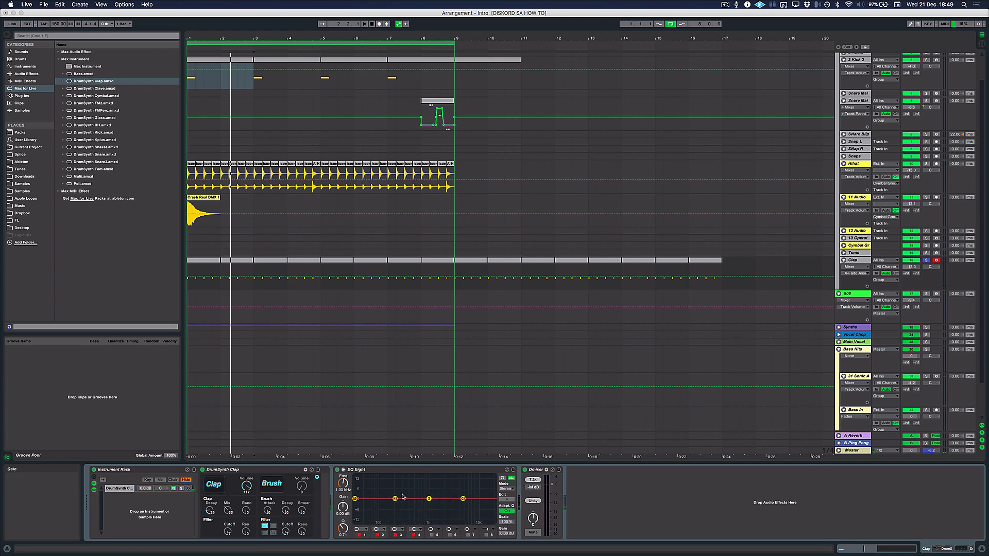
pyautogui.click(213, 485)
pyautogui.click(214, 484)
# Step: Replace the Instrument Rack on the Clap track with a new empty Instrument Rack
pyautogui.click(101, 81)
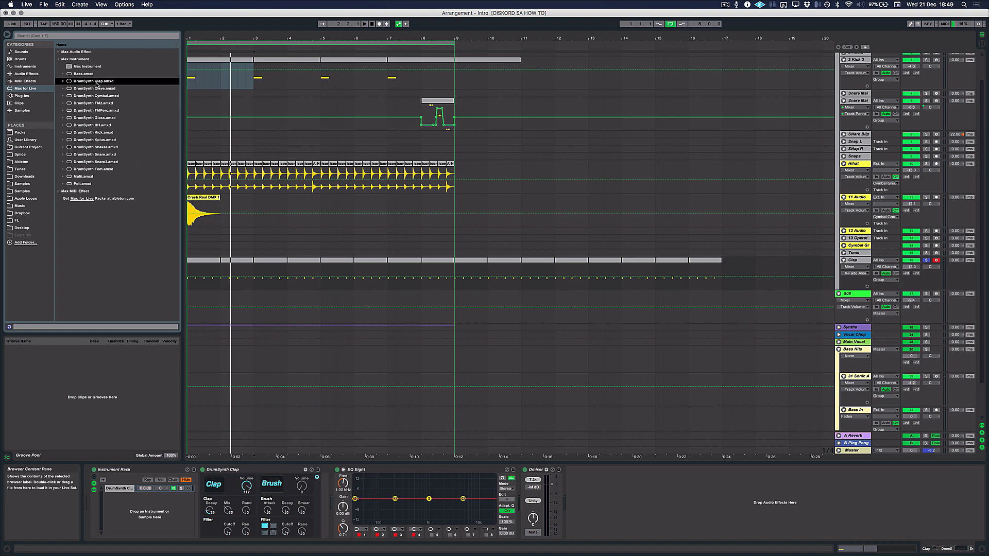
pyautogui.click(133, 472)
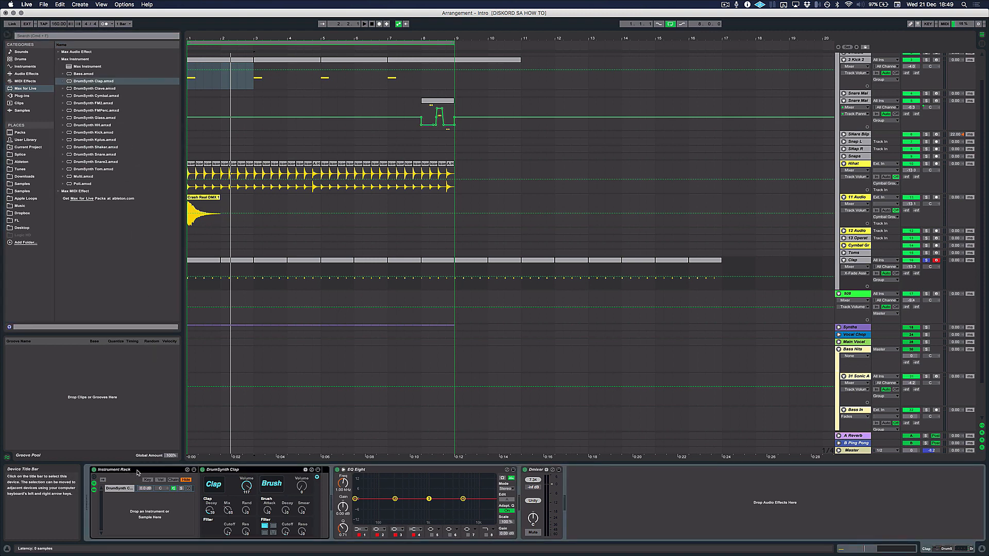
pyautogui.press('Delete')
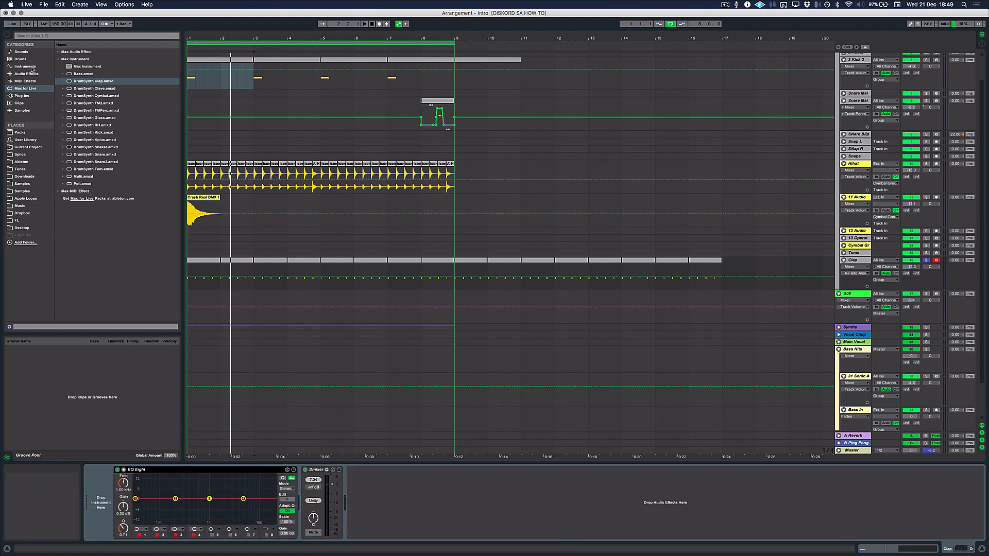
pyautogui.click(24, 66)
pyautogui.click(91, 95)
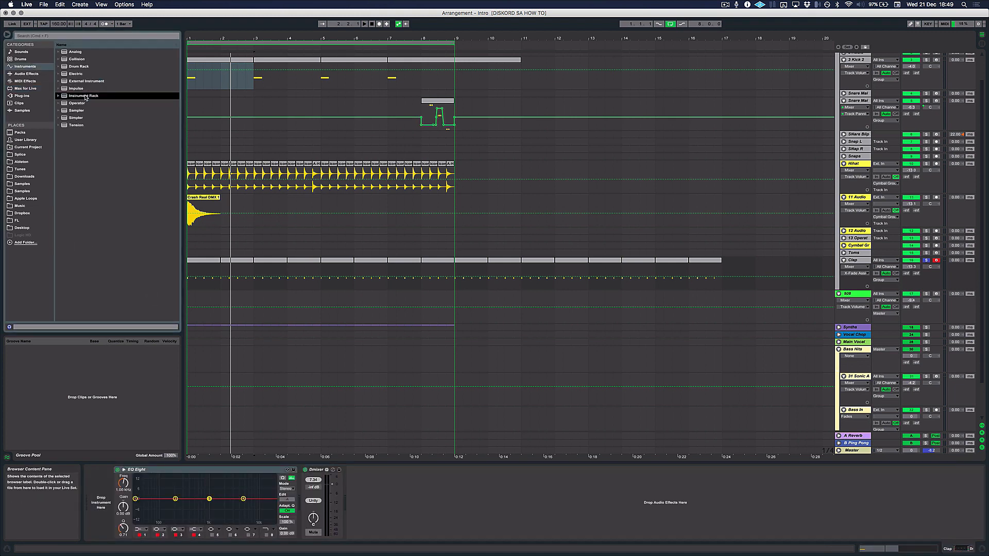
pyautogui.moveTo(126, 373); pyautogui.dragTo(92, 501)
# Step: Load DrumSynth Clap into the new Instrument Rack as two parallel chains, panned 50L and 50R
pyautogui.click(25, 88)
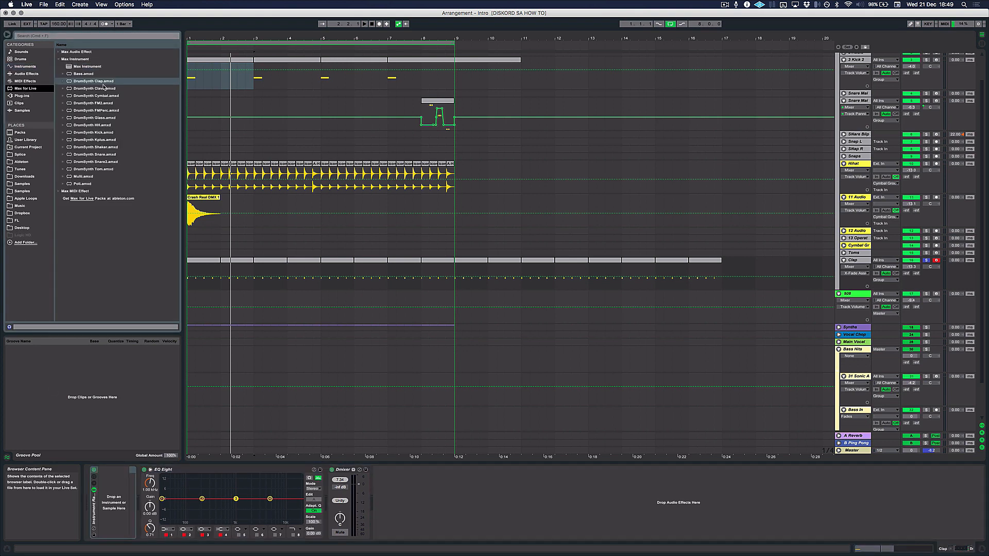
pyautogui.moveTo(103, 83); pyautogui.dragTo(109, 487)
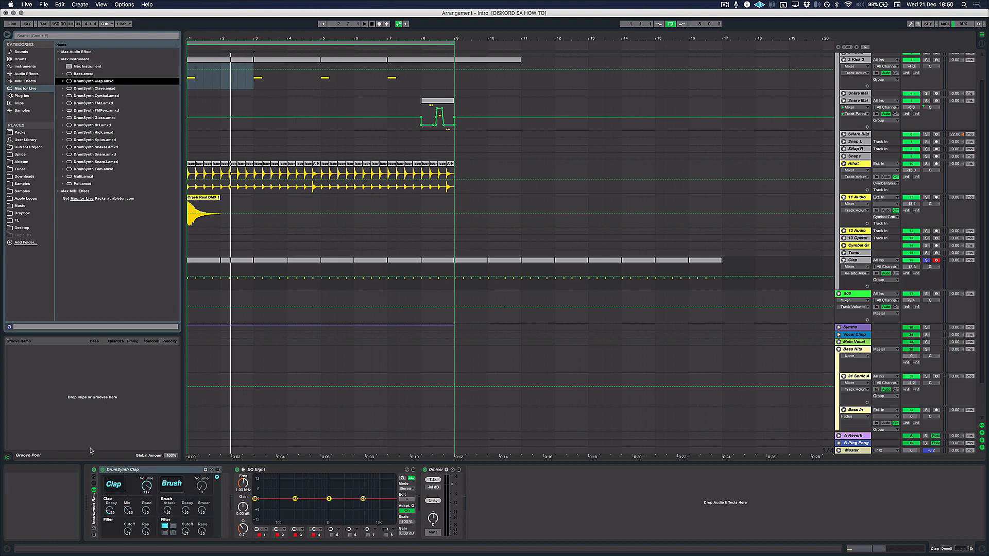
pyautogui.click(94, 483)
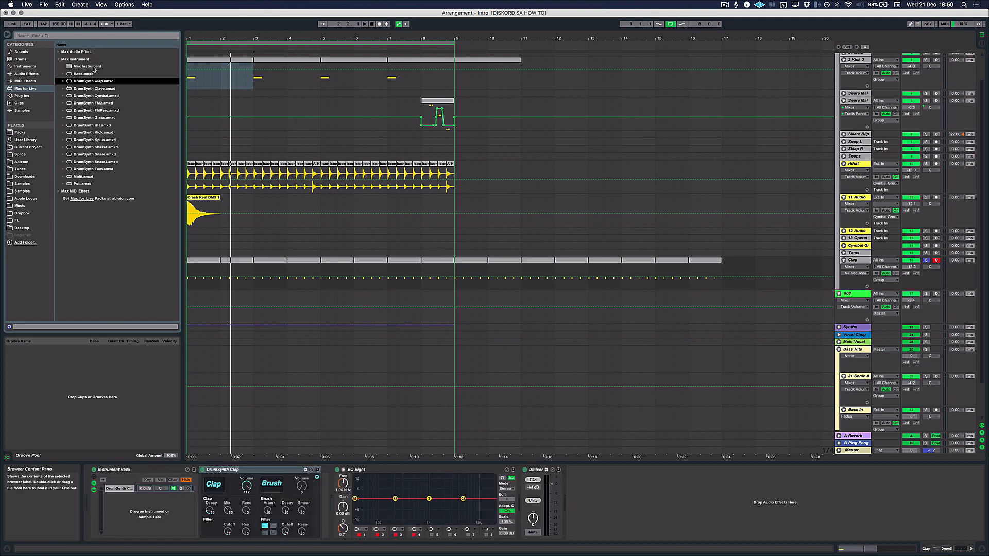
pyautogui.moveTo(137, 465); pyautogui.dragTo(171, 456)
pyautogui.click(121, 489)
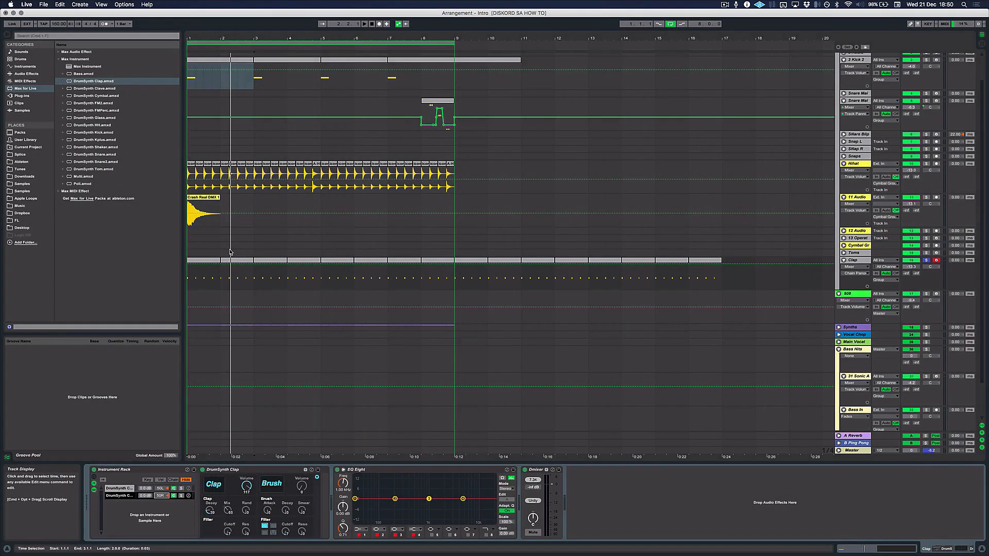
# Step: Select the Clap track and play back the arrangement to hear the layered claps
pyautogui.scroll(-1, 759, 225)
pyautogui.click(866, 252)
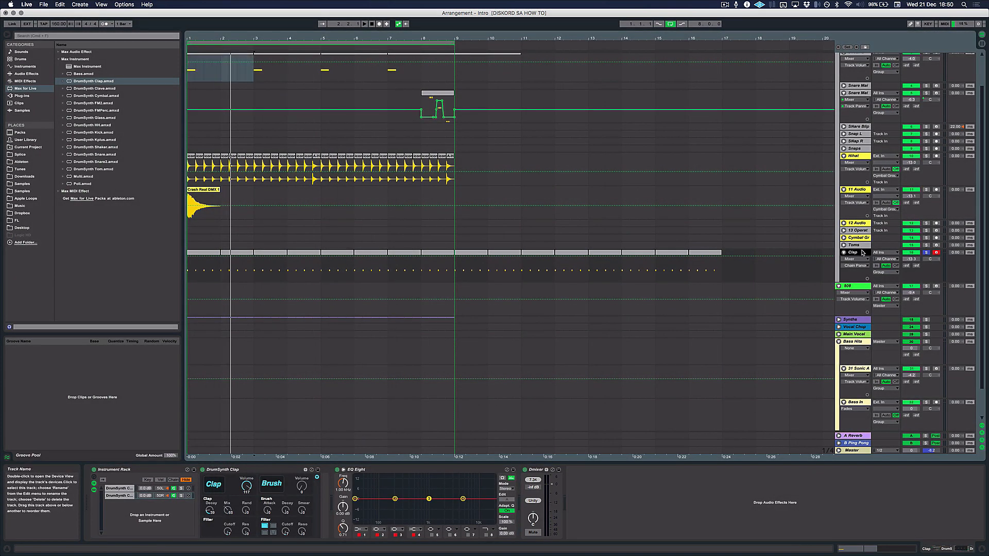
pyautogui.press('space')
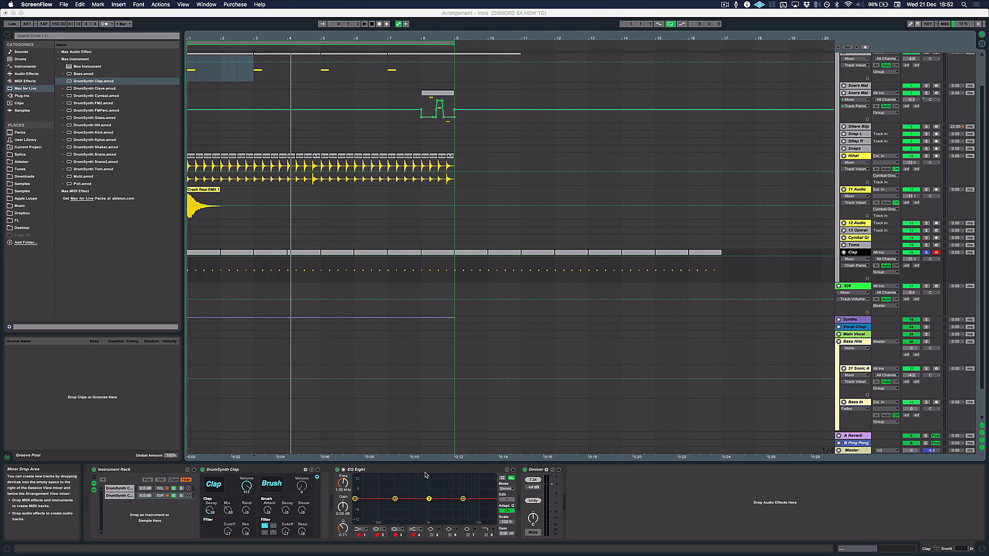
pyautogui.click(277, 323)
pyautogui.press('space')
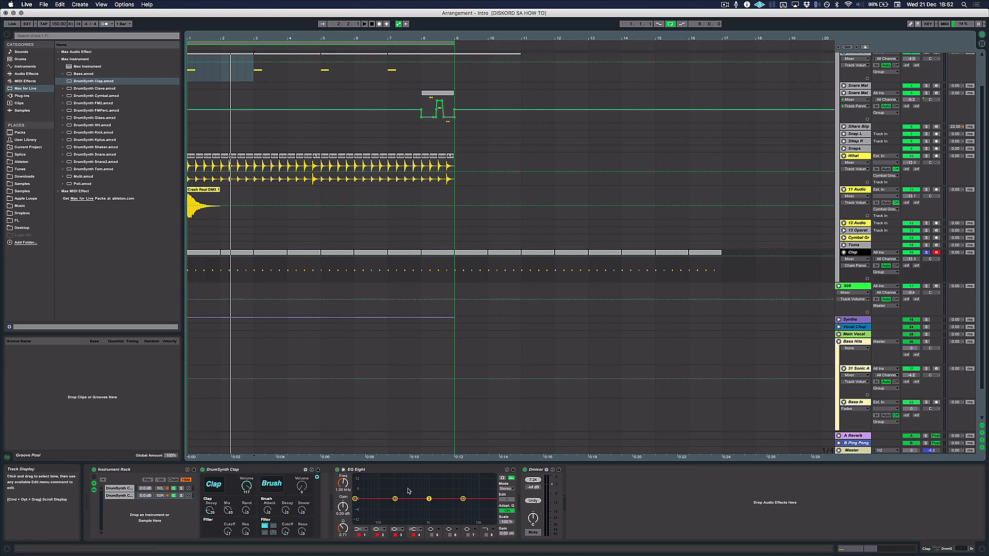
# Step: Add the Overdrive audio effect after Dmixer on the Clap track and play back the result
pyautogui.click(26, 74)
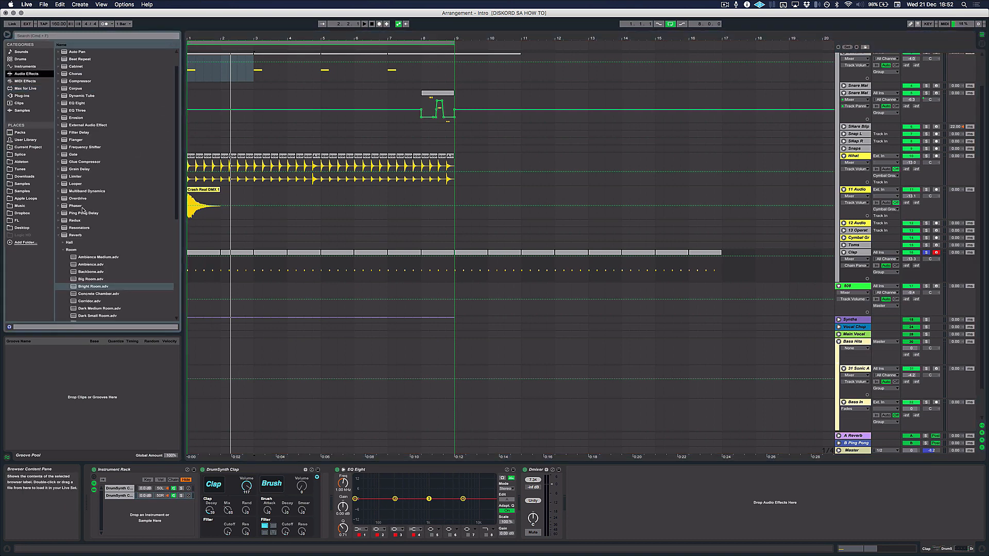
pyautogui.click(79, 200)
pyautogui.moveTo(80, 199); pyautogui.dragTo(590, 470)
pyautogui.press('space')
pyautogui.press('space')
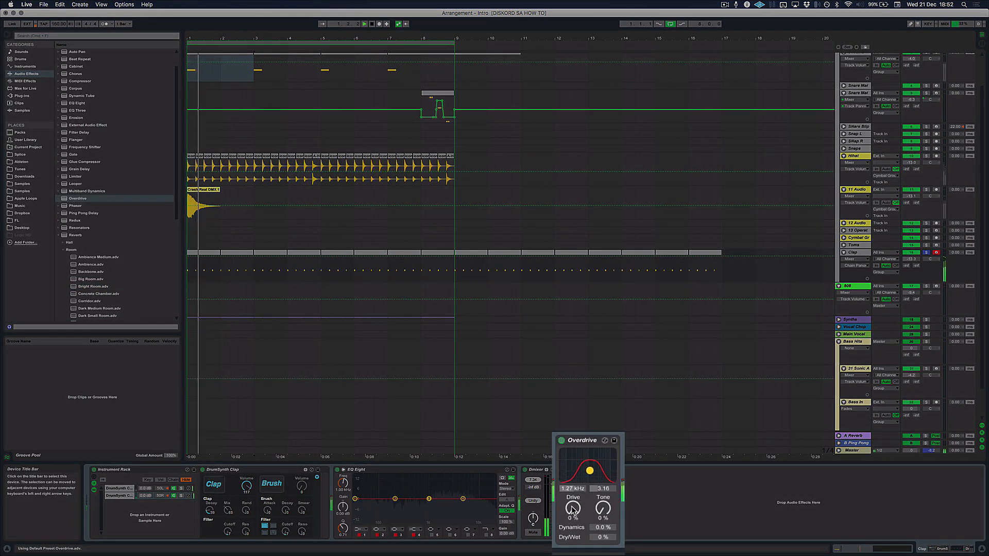
# Step: Set Overdrive to 71% Drive, 55% Tone and 100% Dry/Wet, with the bandpass at 966 Hz and a bandwidth of 2.80
pyautogui.moveTo(573, 509); pyautogui.dragTo(573, 442)
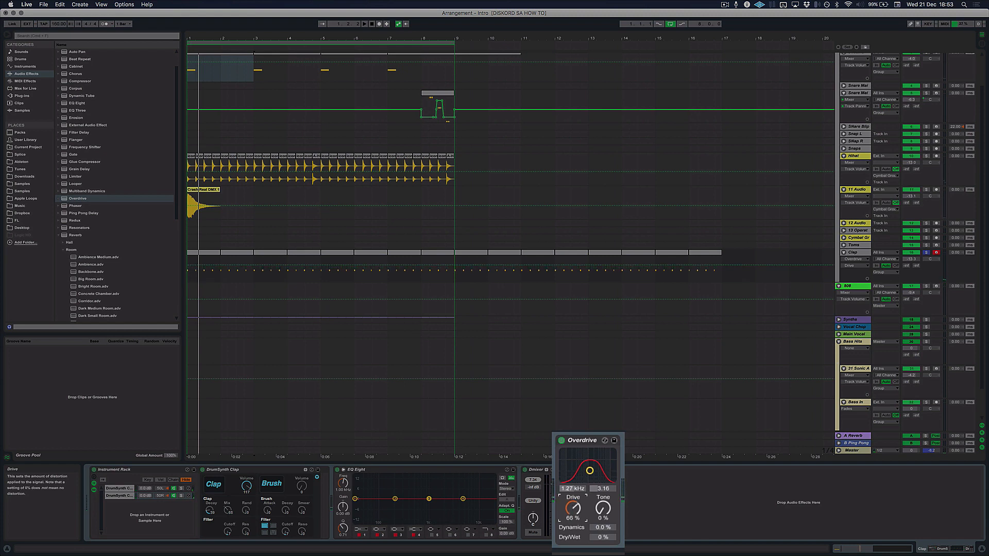
pyautogui.click(594, 538)
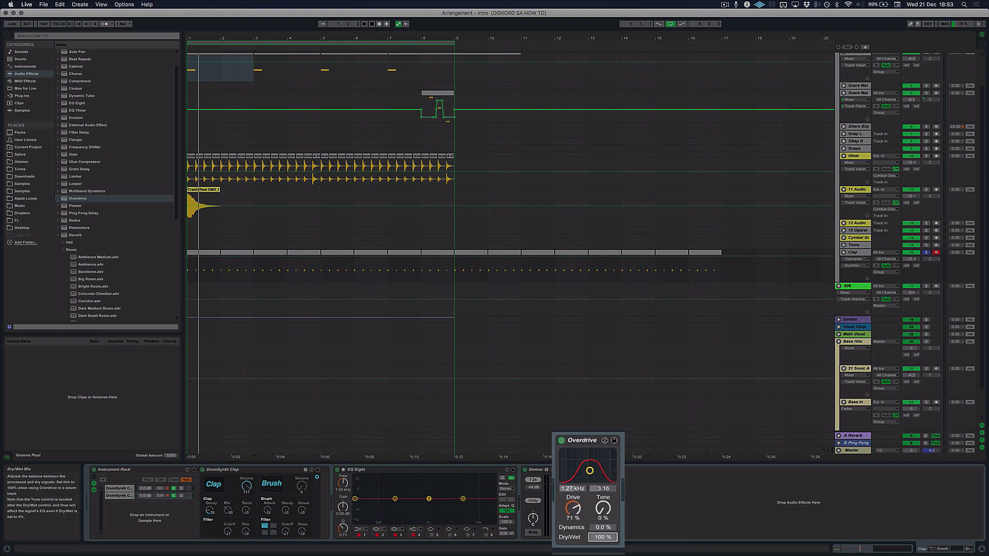
pyautogui.moveTo(590, 470)
pyautogui.mouseDown()
pyautogui.moveTo(574, 473)
pyautogui.moveTo(587, 472)
pyautogui.mouseUp()
pyautogui.click(603, 538)
pyautogui.moveTo(603, 537); pyautogui.dragTo(603, 500)
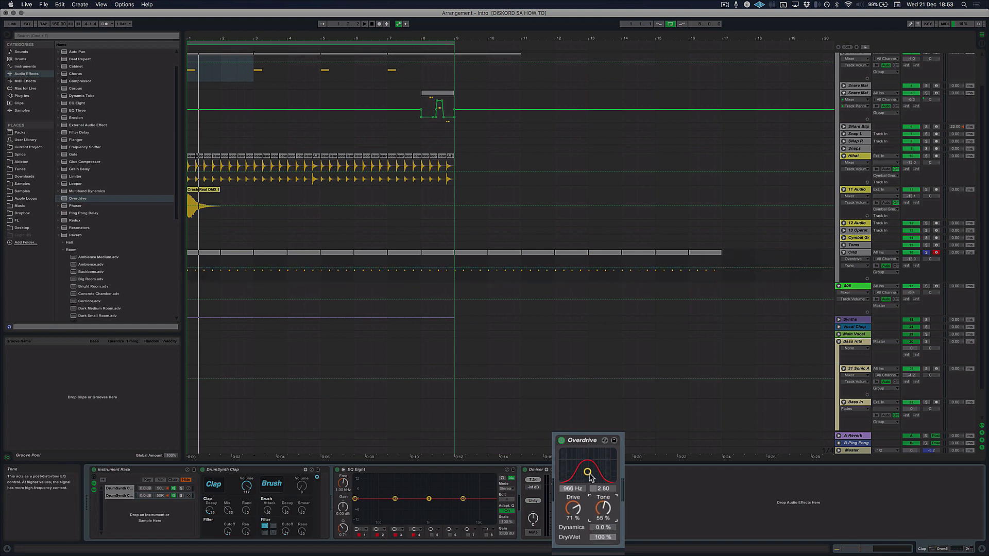
# Step: During playback, set Overdrive's bandpass to 1.46 kHz with a bandwidth of 1.92, Drive to 63% and Dry/Wet to 13%
pyautogui.press('space')
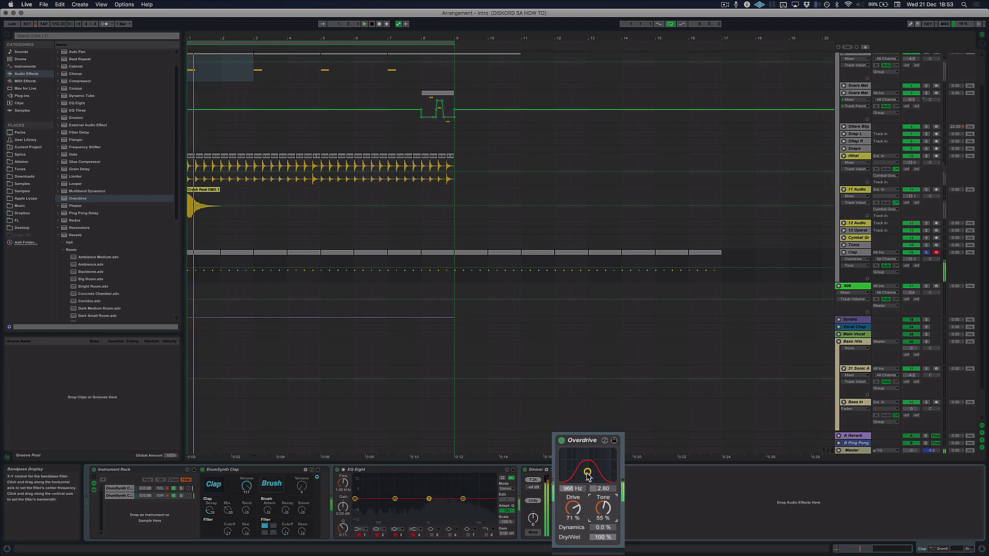
pyautogui.moveTo(587, 473); pyautogui.dragTo(591, 474)
pyautogui.moveTo(574, 509); pyautogui.dragTo(603, 532)
pyautogui.press('space')
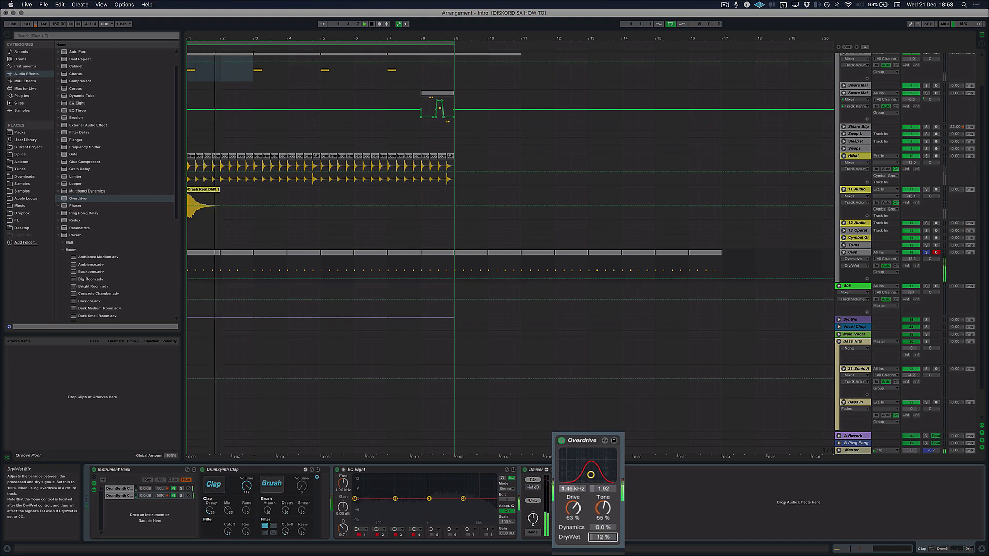
# Step: Raise Overdrive's Tone to 67% and Dry/Wet to 20% while listening to the claps
pyautogui.click(603, 509)
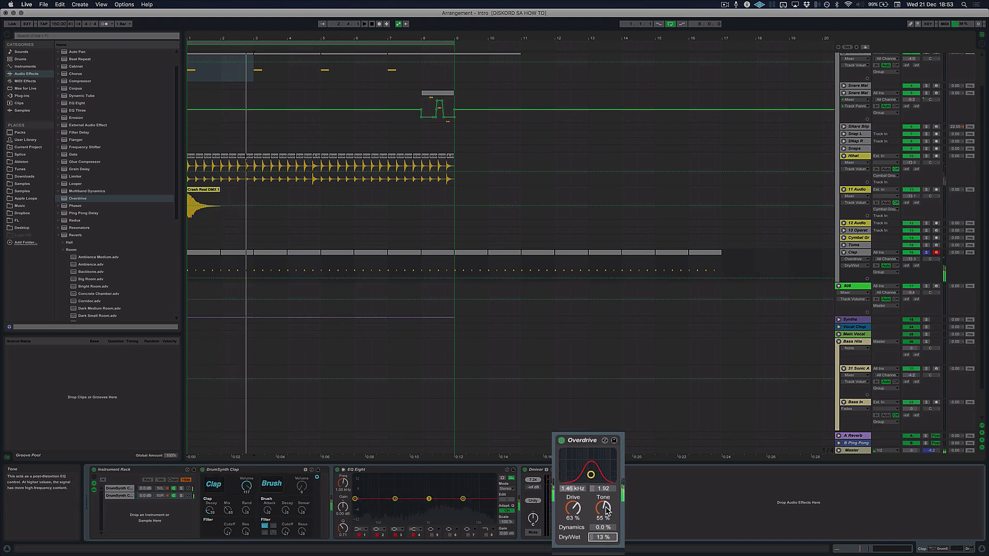
pyautogui.press('space')
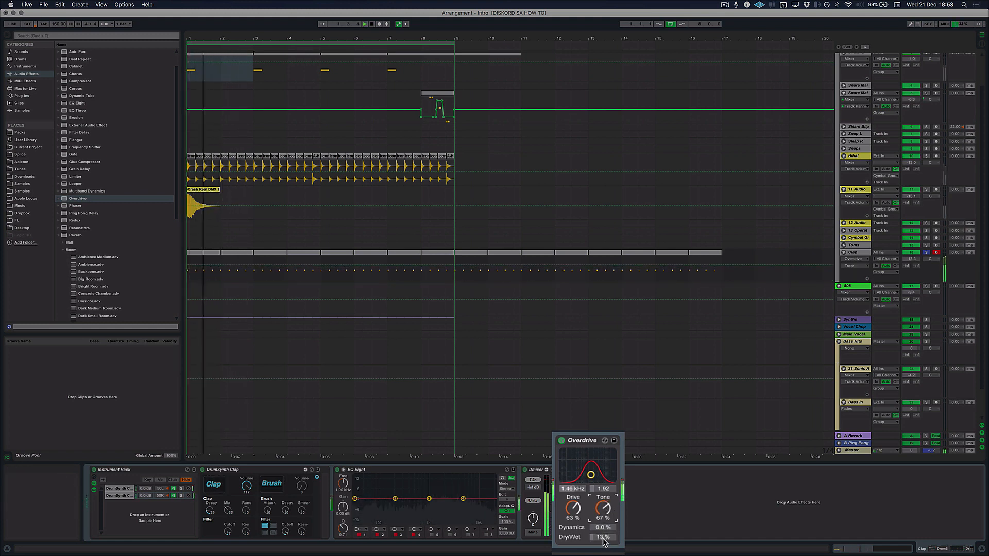
pyautogui.press('space')
pyautogui.moveTo(606, 539); pyautogui.dragTo(607, 536)
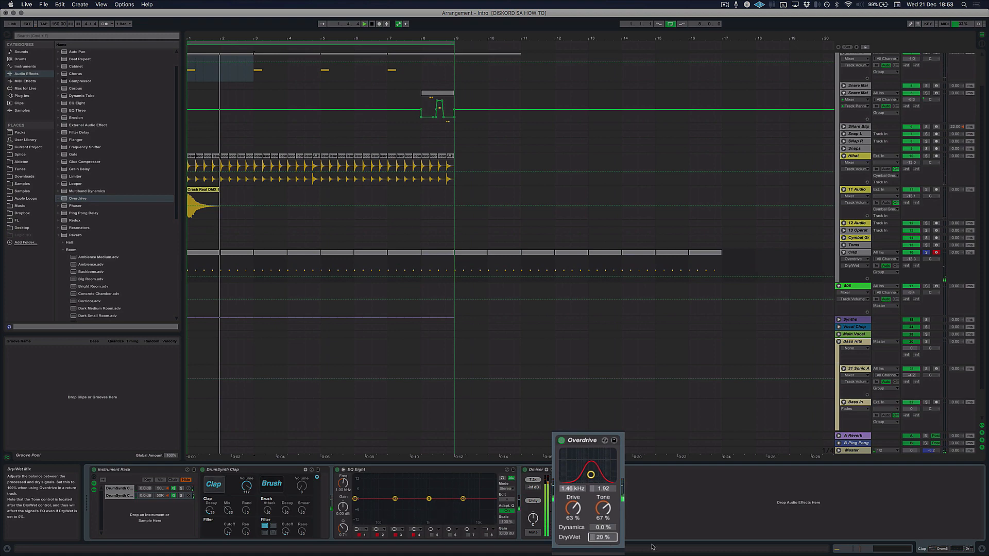
pyautogui.press('space')
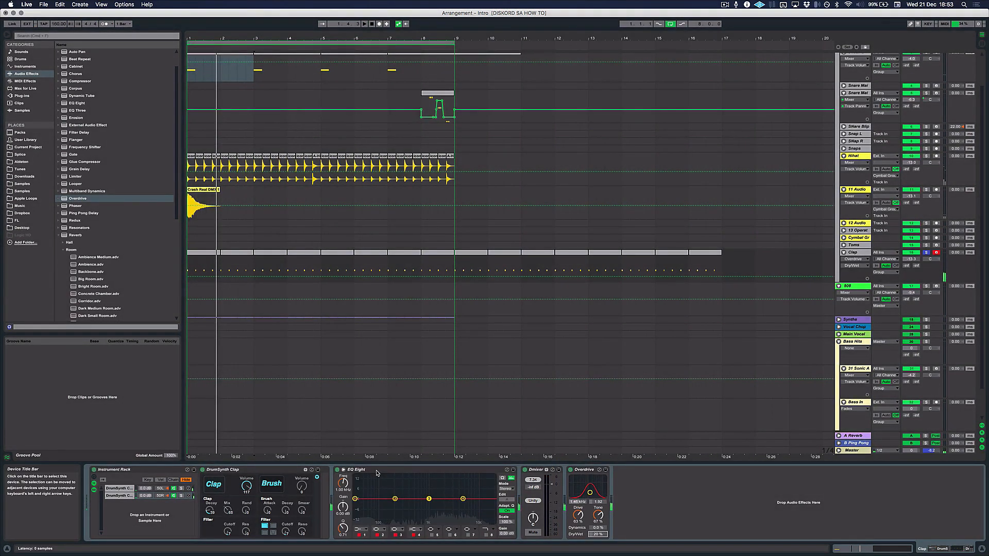
# Step: Move EQ Eight to the end of the Clap track's device chain, after Overdrive, and play back the result
pyautogui.click(377, 473)
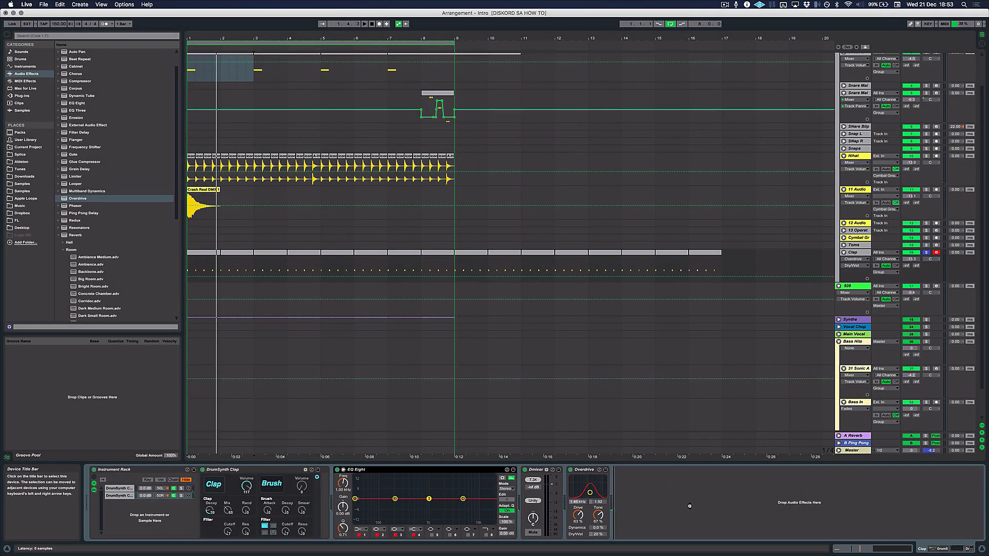
pyautogui.moveTo(696, 513); pyautogui.dragTo(696, 514)
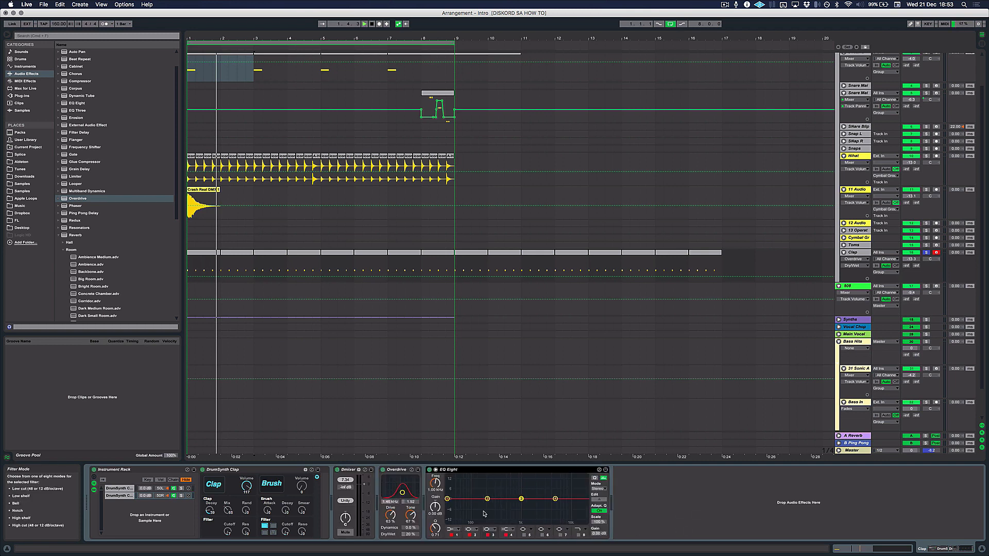
pyautogui.press('space')
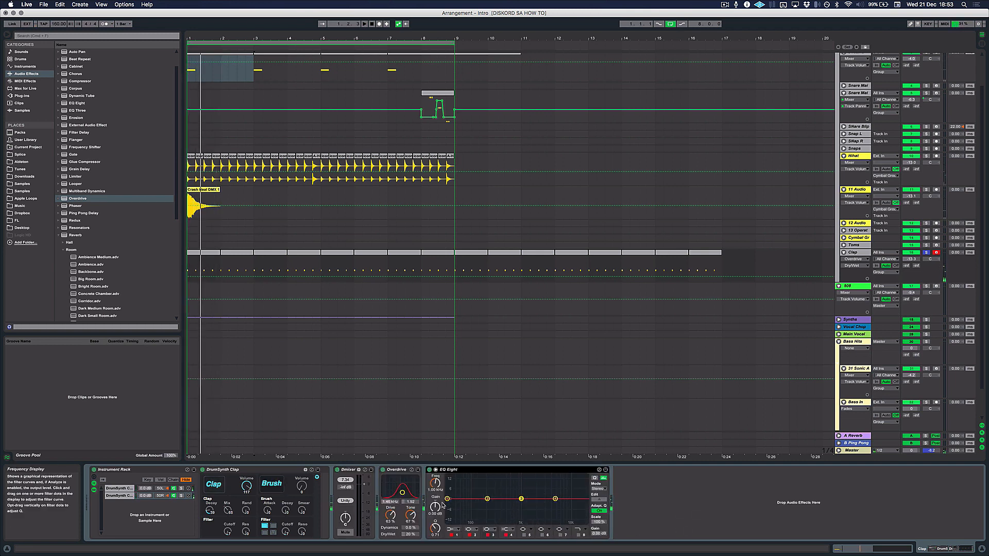
# Step: Turn EQ Eight's first band into a low-cut filter and raise its cutoff to thin out the claps' low end
pyautogui.click(452, 529)
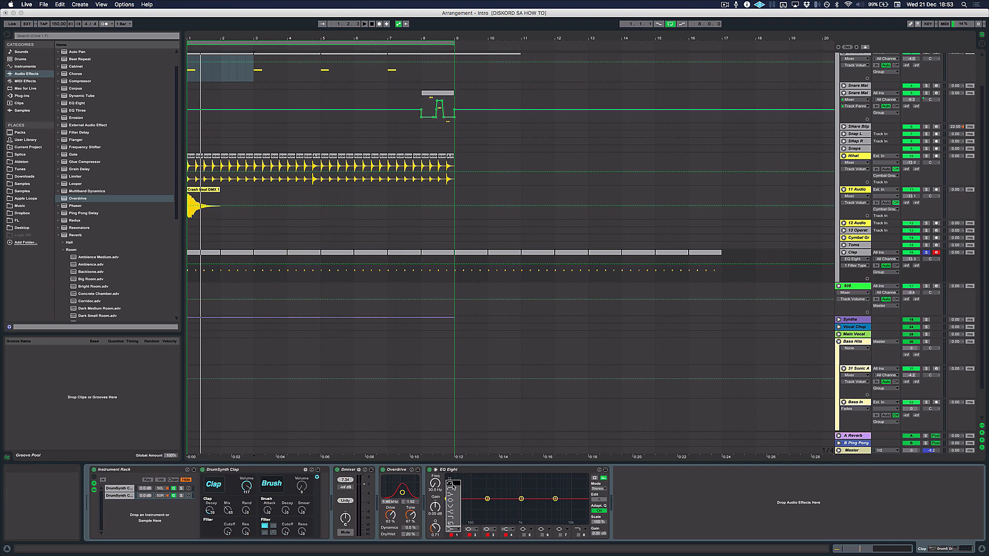
pyautogui.moveTo(447, 505); pyautogui.dragTo(500, 512)
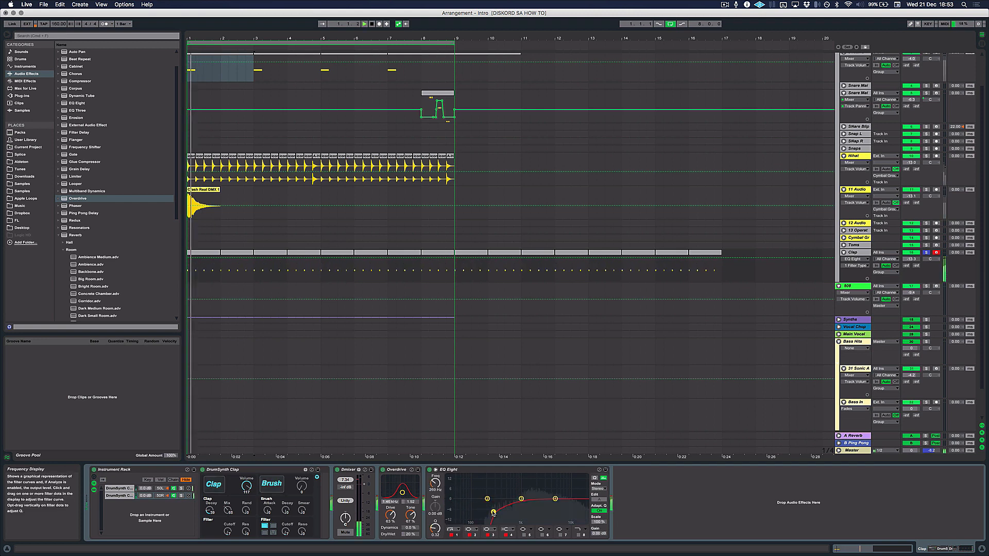
pyautogui.press('space')
# Step: Boost EQ Eight's third and fourth bands in the highs, with the fourth at about 6.6 kHz, while listening to the claps
pyautogui.moveTo(556, 498); pyautogui.dragTo(558, 492)
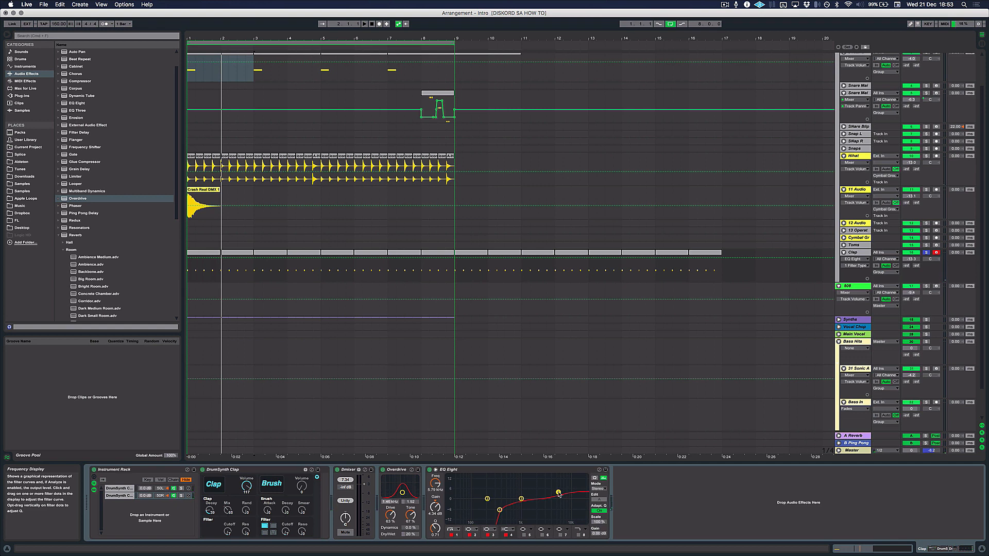
pyautogui.press('space')
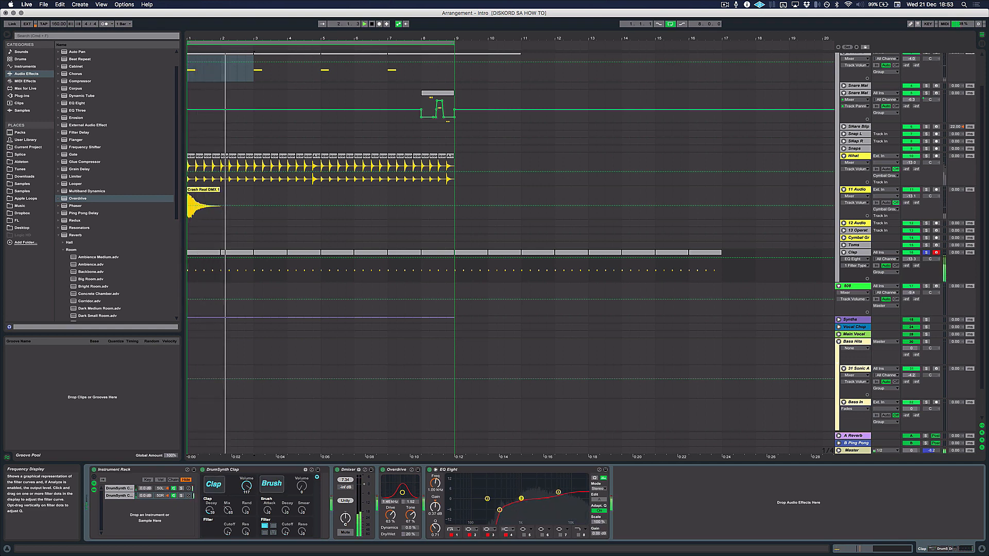
pyautogui.moveTo(521, 499); pyautogui.dragTo(561, 492)
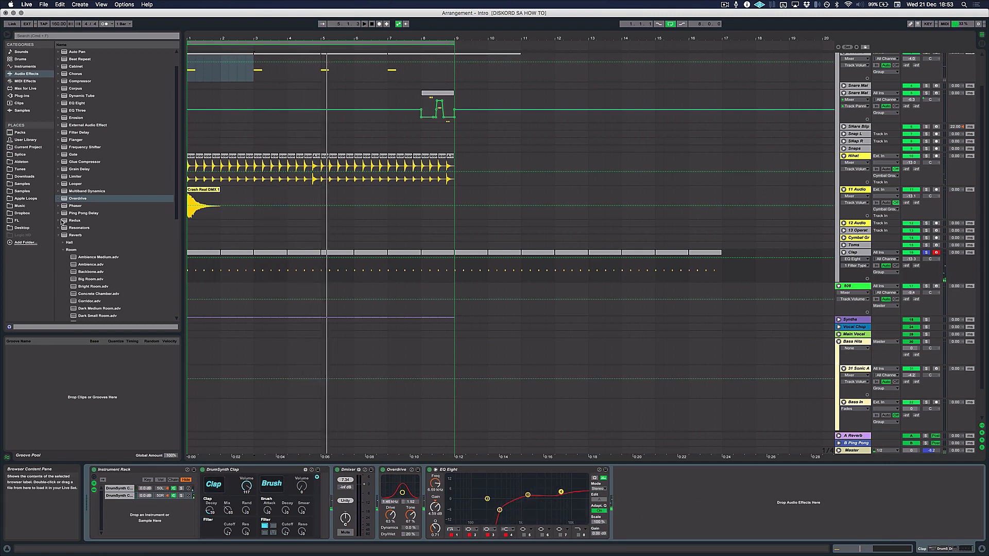
# Step: Add the Bright Room reverb preset after EQ Eight on the Clap track, adjust its Dry/Wet and start playback
pyautogui.scroll(-5, 112, 272)
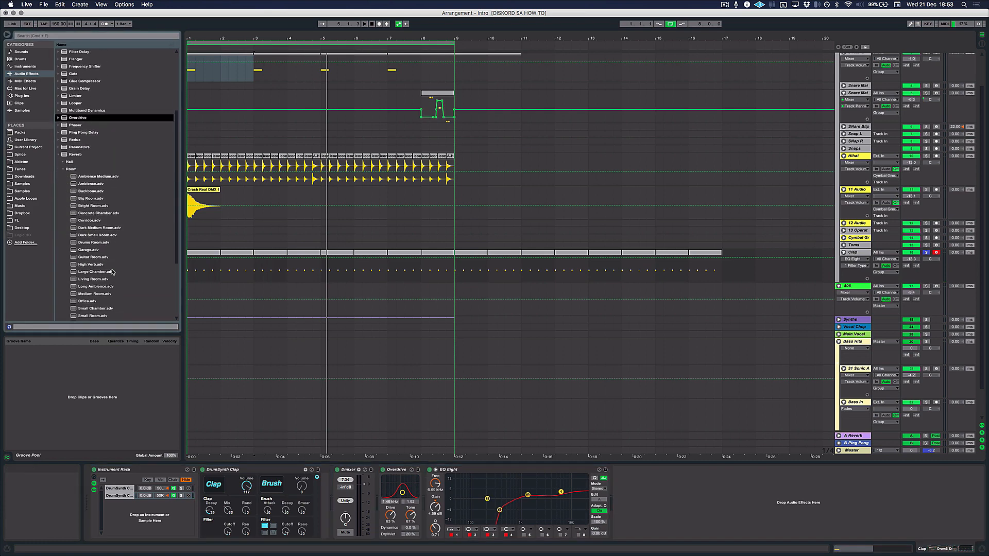
pyautogui.click(89, 199)
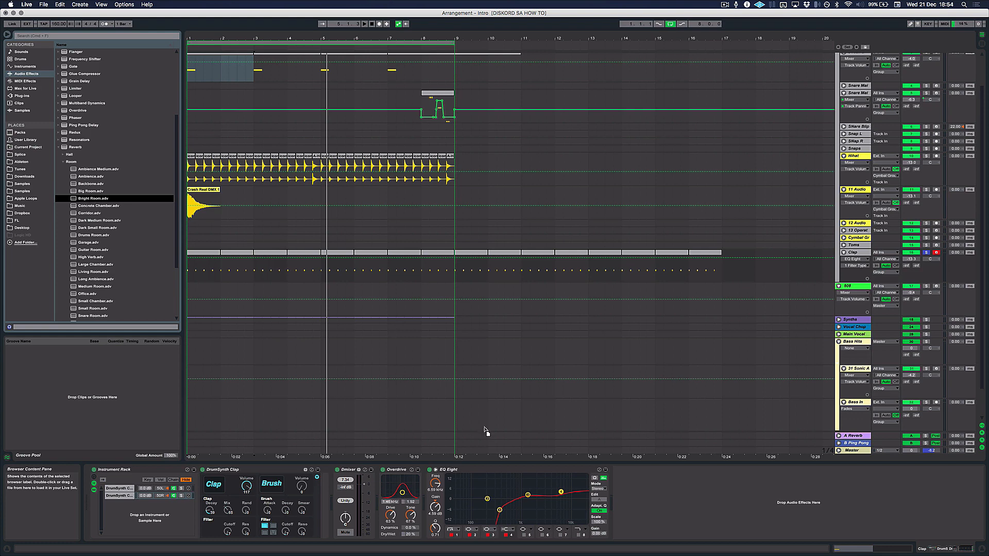
pyautogui.moveTo(634, 467); pyautogui.dragTo(644, 493)
pyautogui.moveTo(792, 512); pyautogui.dragTo(792, 512)
pyautogui.press('space')
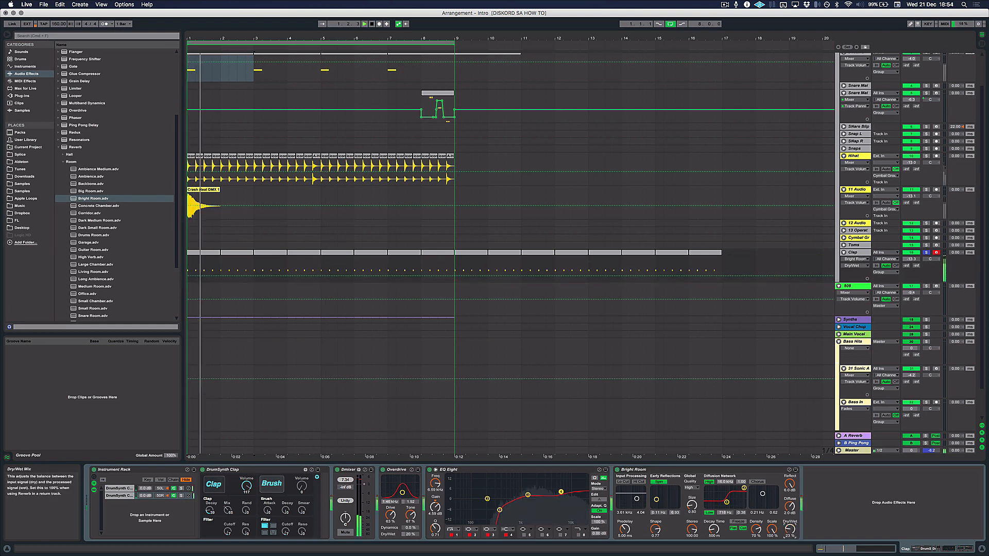
# Step: Set Bright Room's Dry/Wet to about 31% while replaying the claps
pyautogui.press('space')
pyautogui.press('space')
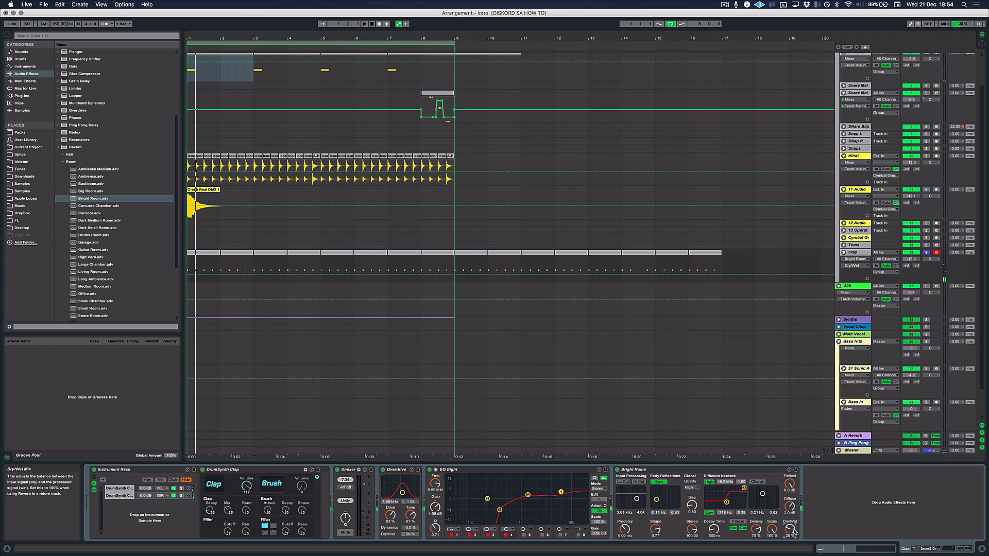
pyautogui.press('space')
pyautogui.moveTo(791, 531); pyautogui.dragTo(791, 528)
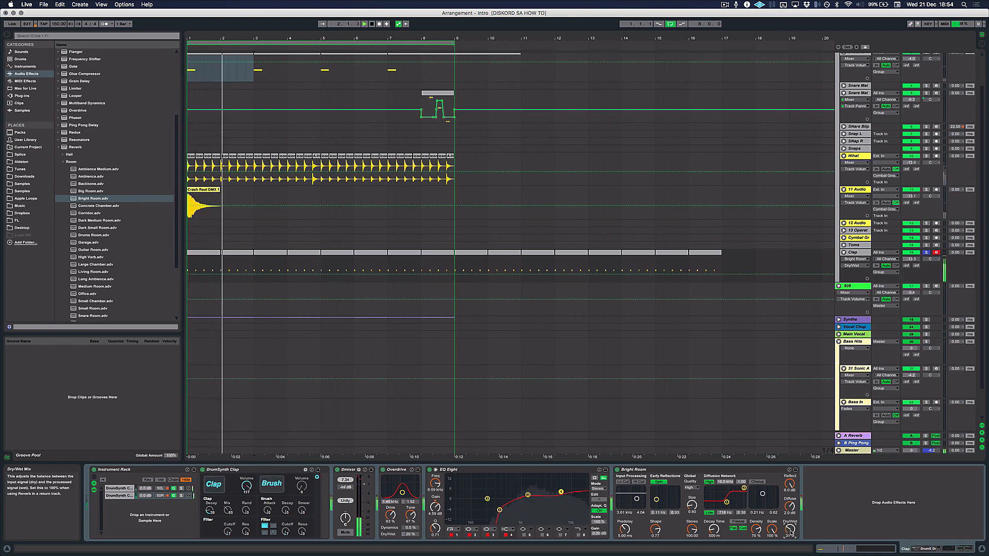
pyautogui.press('space')
# Step: Solo the Kick 2 track alongside the claps and lower the Clap track's volume to -15.3 dB during playback
pyautogui.scroll(1, 433, 302)
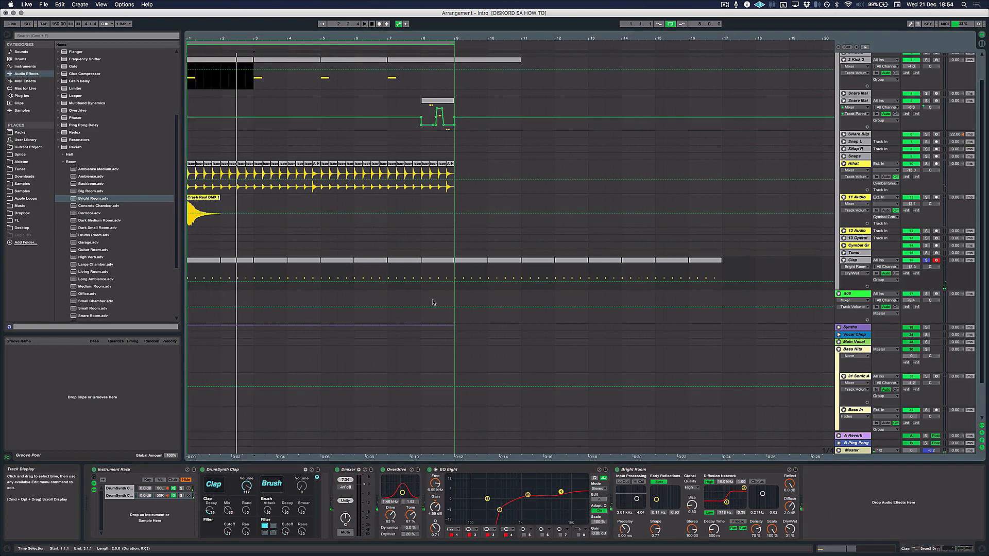
pyautogui.scroll(3, 433, 303)
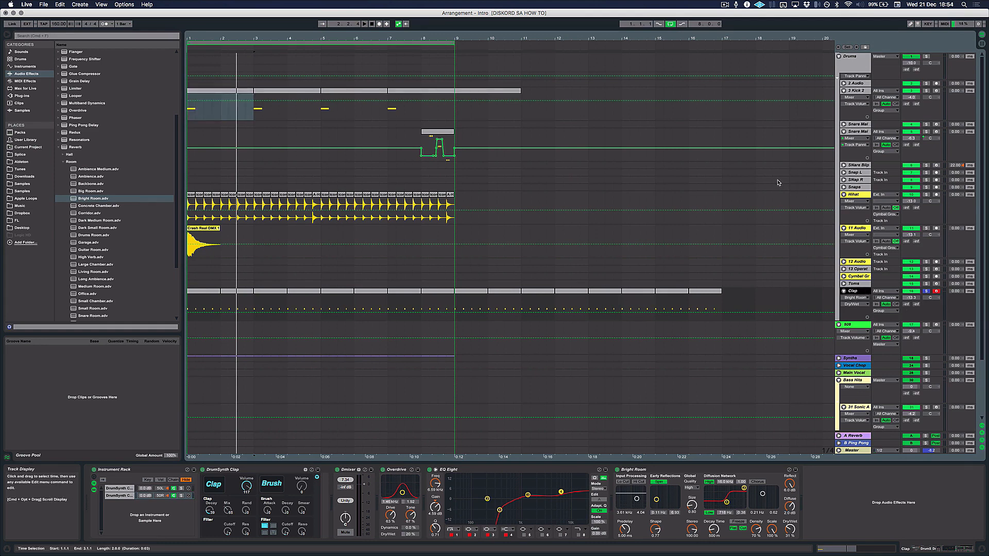
pyautogui.click(926, 91)
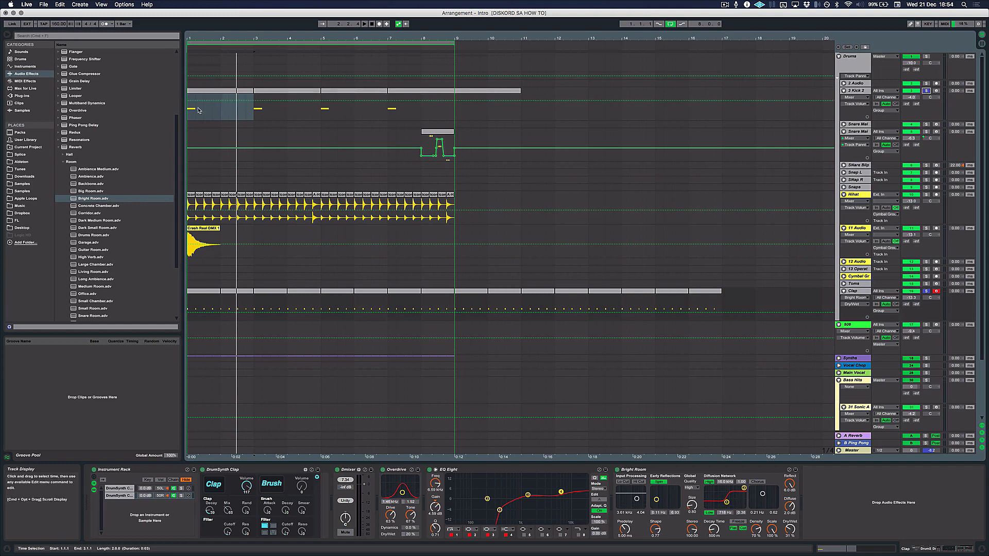
pyautogui.press('space')
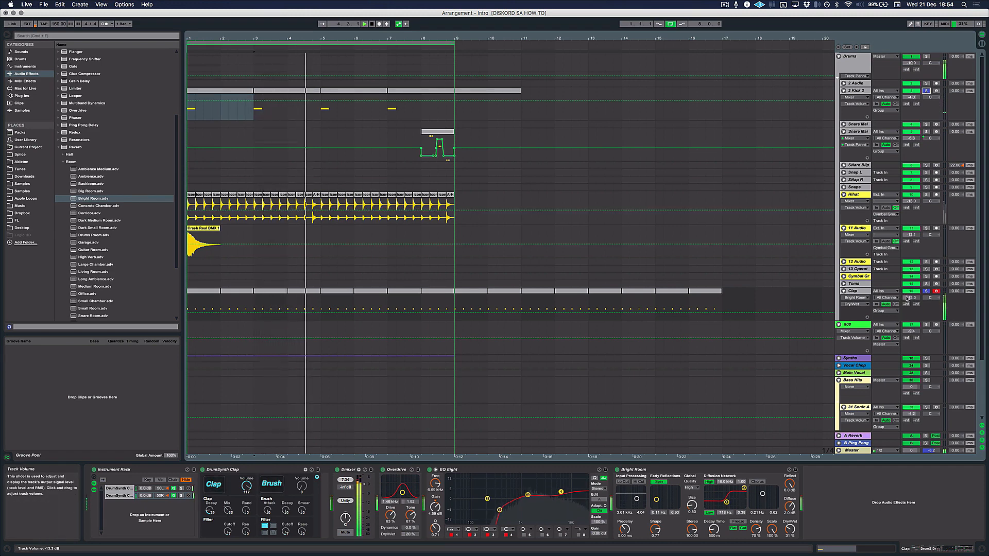
pyautogui.moveTo(911, 297); pyautogui.dragTo(911, 308)
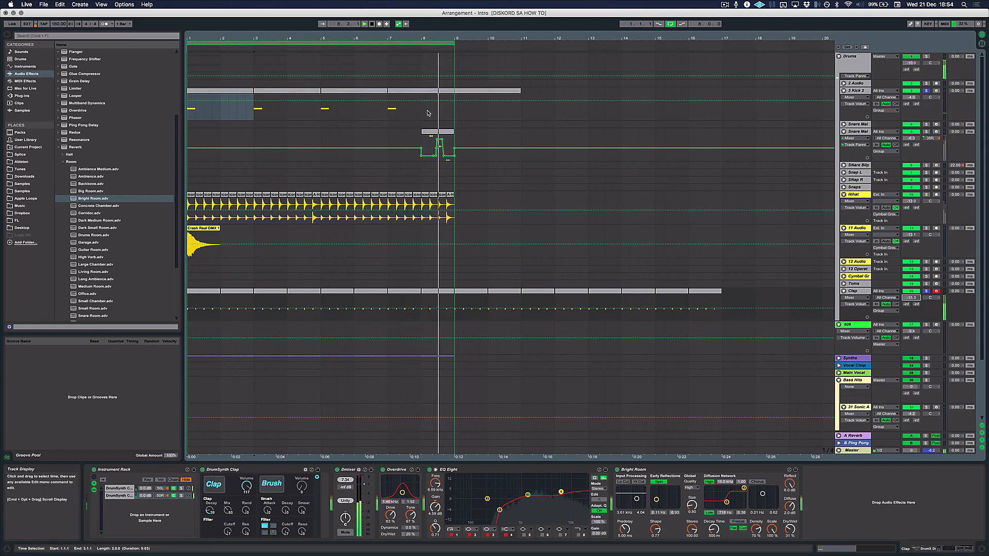
# Step: Add C3 notes at 2.2 and 2.3.3 in the last Kick 2 clip, checking their timing by playback
pyautogui.click(456, 98)
pyautogui.press('space')
pyautogui.moveTo(357, 462); pyautogui.dragTo(357, 395)
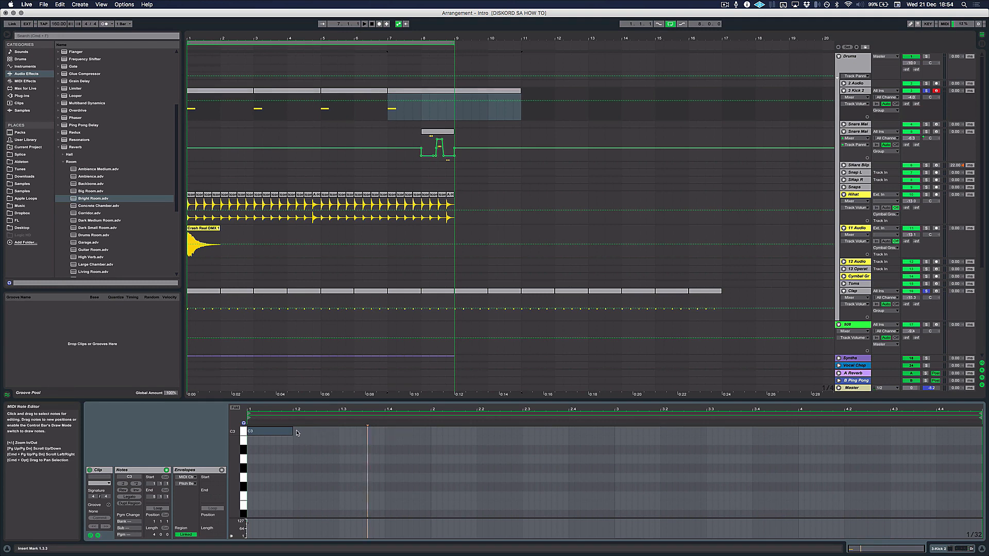
pyautogui.doubleClick(480, 432)
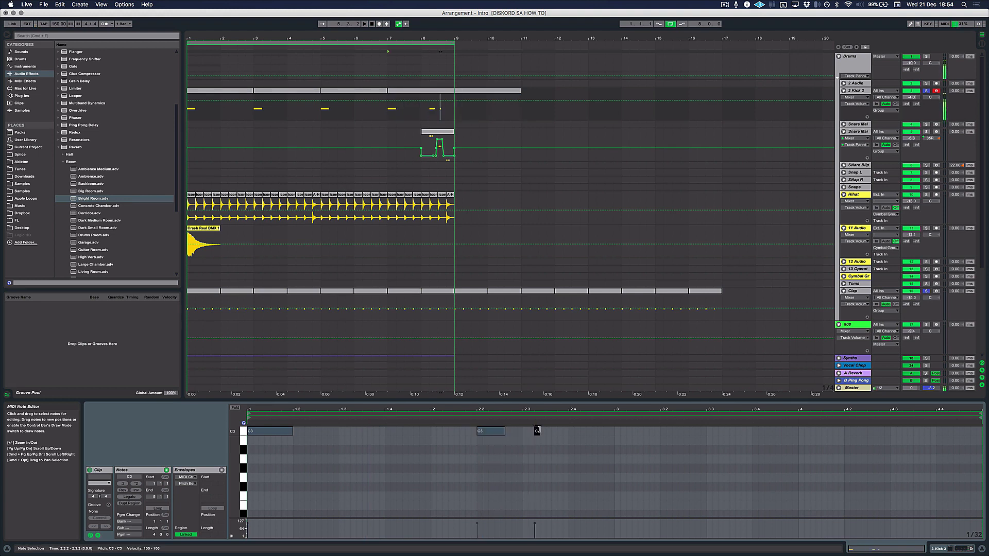
pyautogui.click(388, 48)
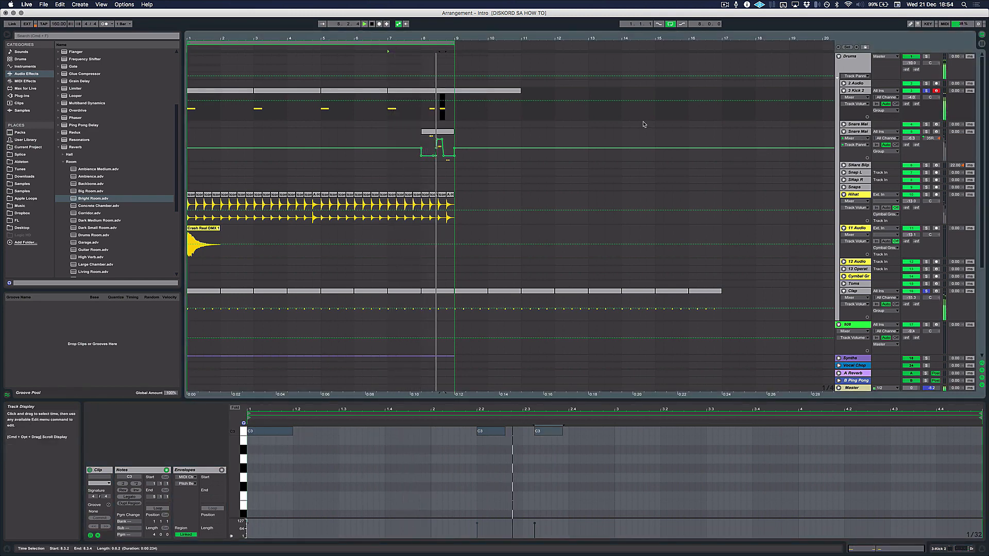
pyautogui.moveTo(559, 432); pyautogui.dragTo(571, 432)
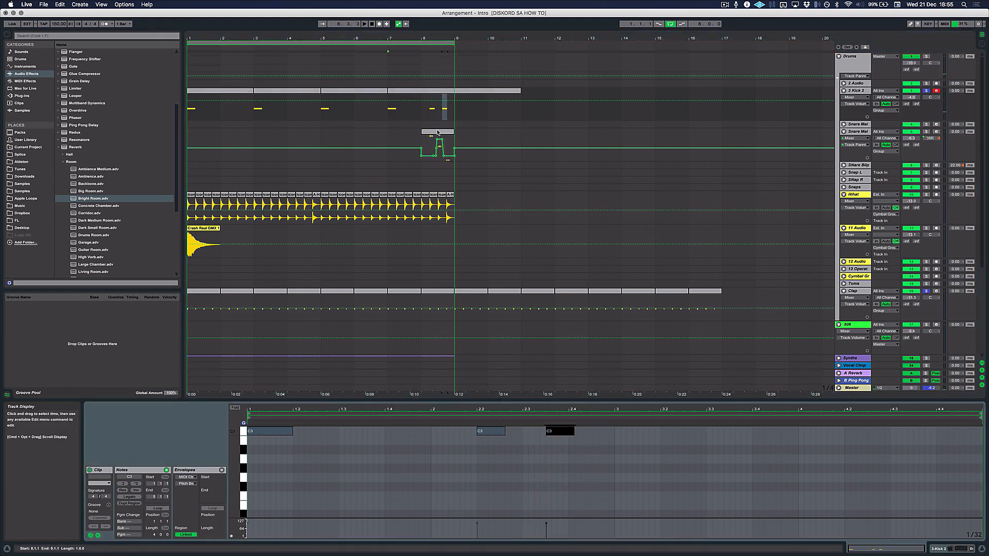
# Step: Solo the Hihat track as well and play the arrangement from the Crash Real DMX 1 clip at bar 1
pyautogui.click(926, 195)
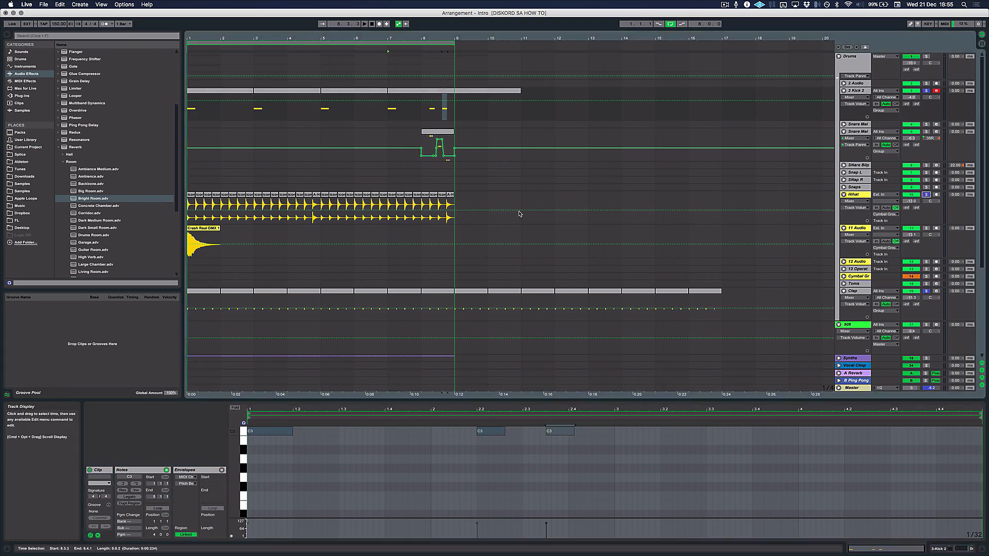
pyautogui.press('-')
pyautogui.press('-')
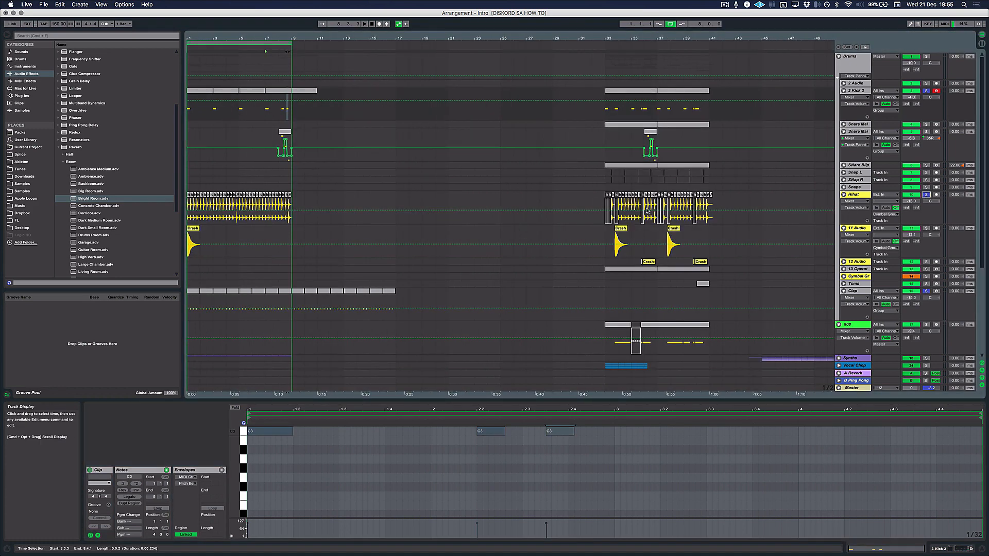
pyautogui.scroll(-3, 449, 234)
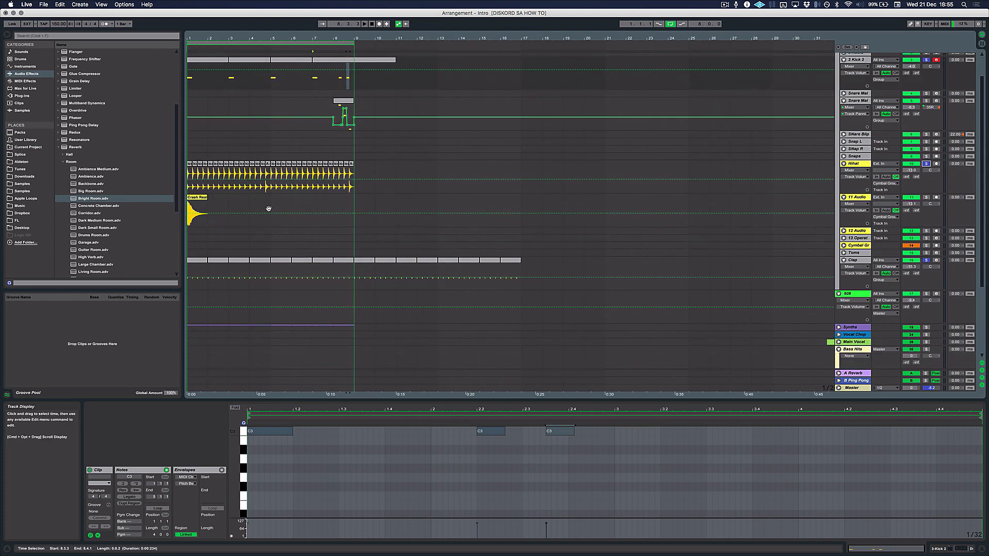
pyautogui.press('+')
pyautogui.press('+')
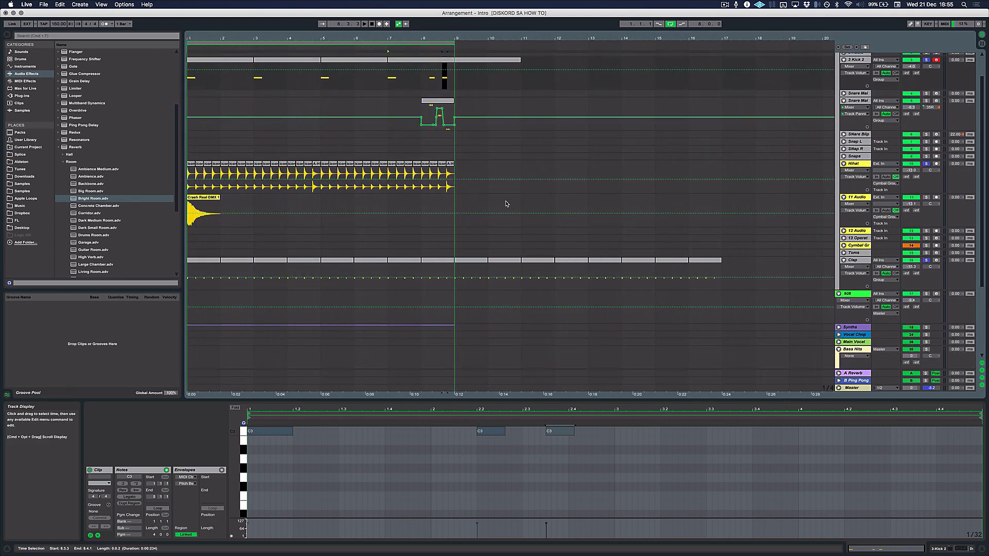
pyautogui.click(218, 199)
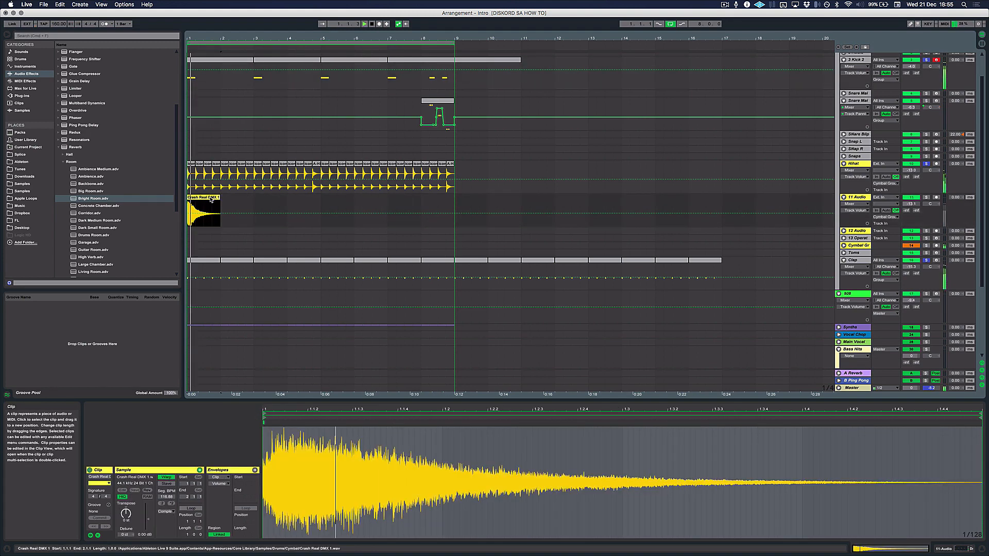
# Step: Solo the whole Drums group and deactivate the snare clip at bar 8, playing back that bar
pyautogui.scroll(2, 911, 113)
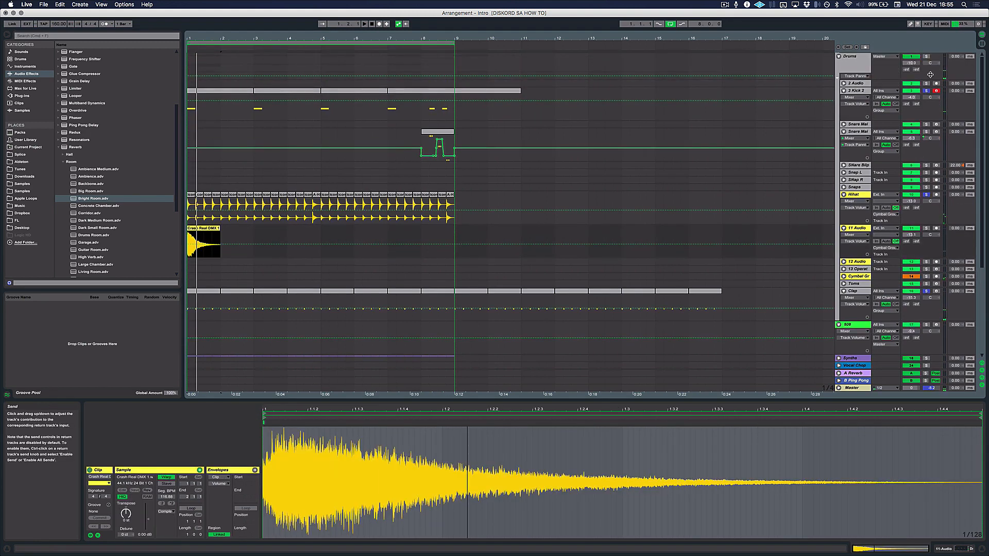
pyautogui.click(432, 133)
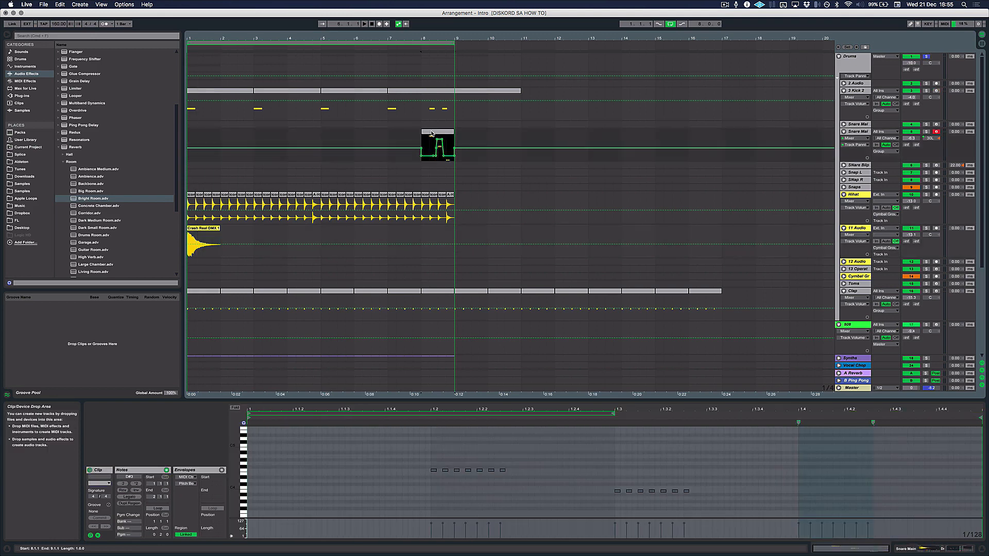
pyautogui.press('space')
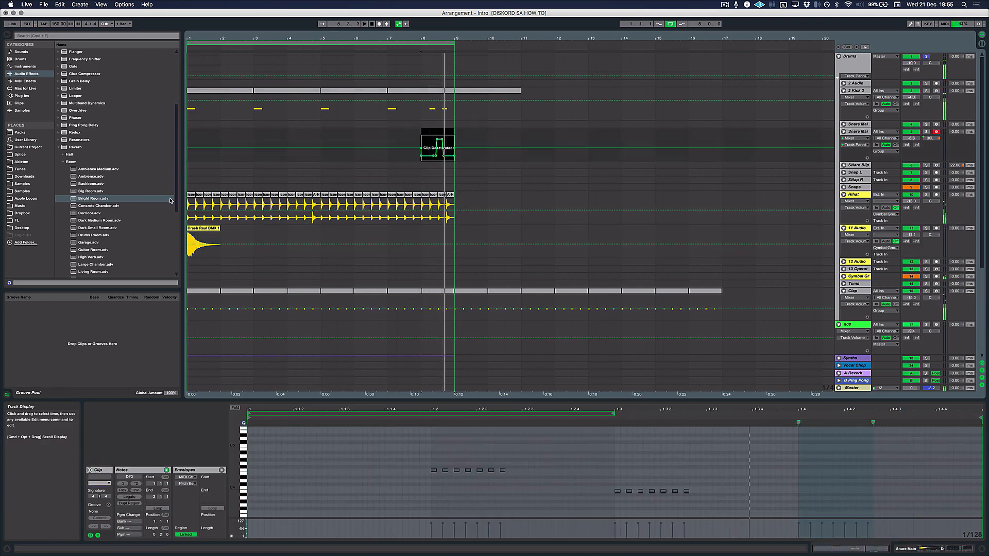
# Step: Play the drum group from the crash clip at bar 1 and check how the pattern sounds without the snare clip
pyautogui.click(196, 230)
pyautogui.press('+')
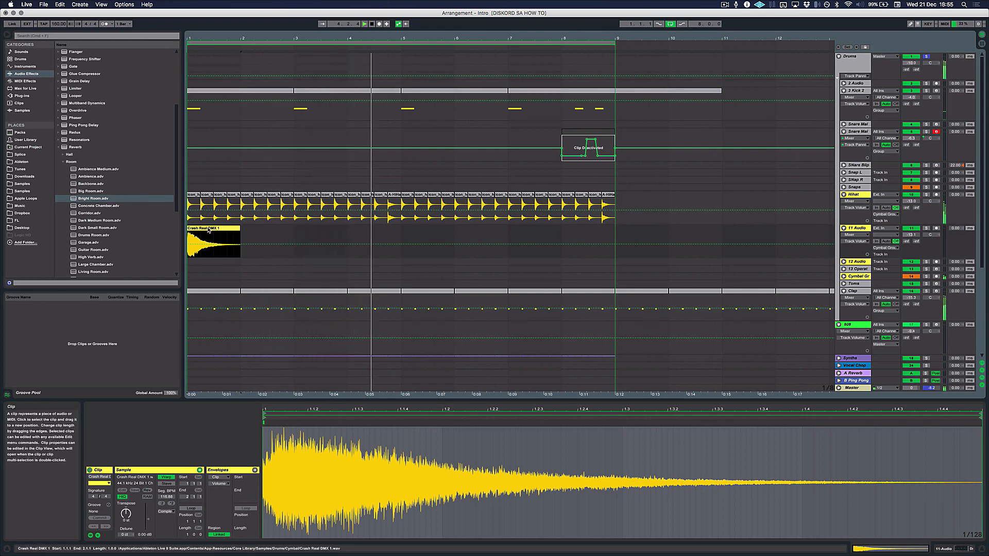
pyautogui.press('-')
pyautogui.press('-')
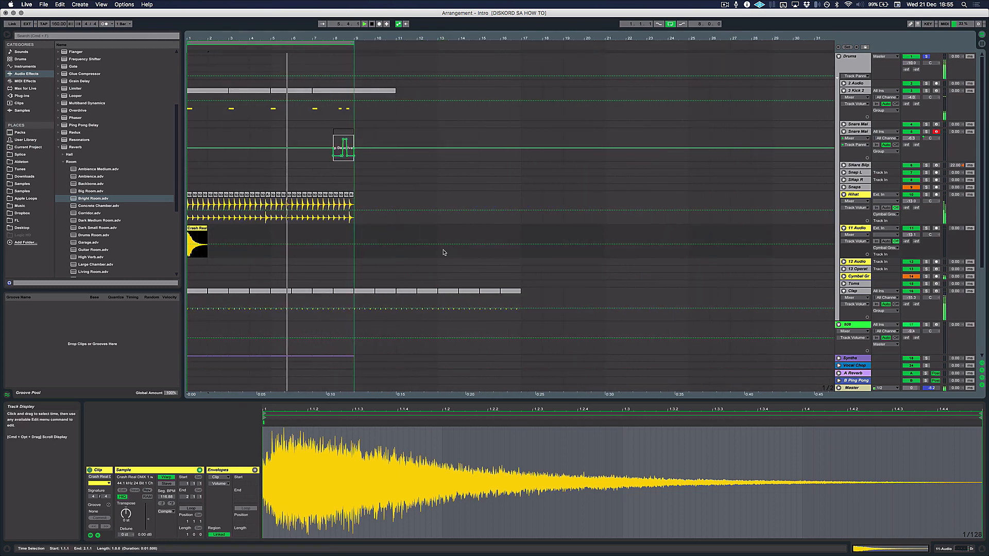
pyautogui.press('+')
pyautogui.scroll(-3, 660, 234)
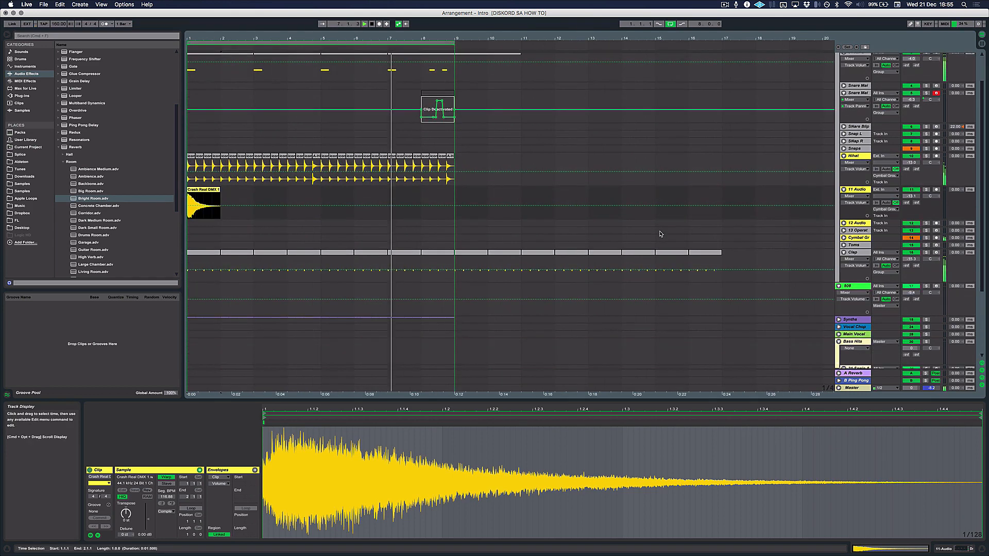
pyautogui.scroll(1, 666, 208)
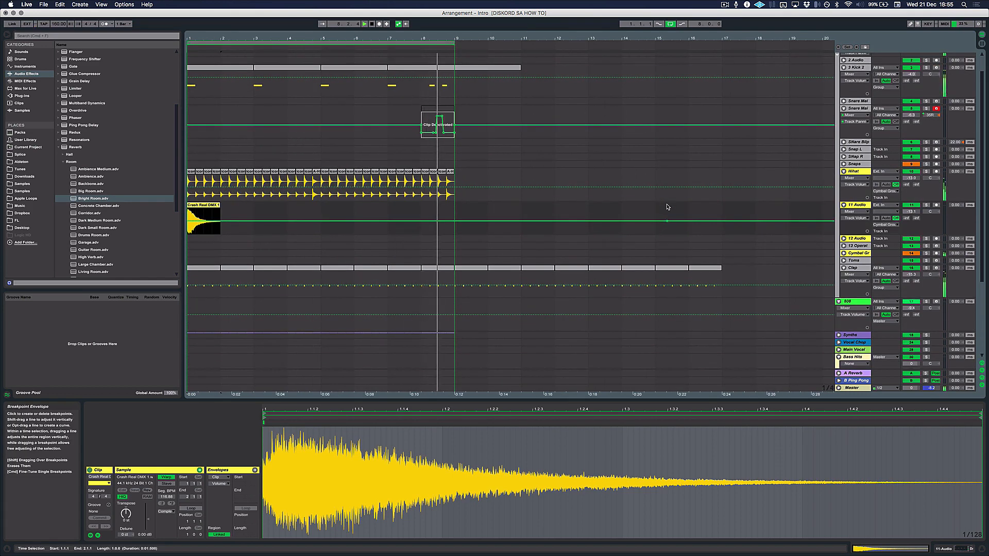
pyautogui.press('space')
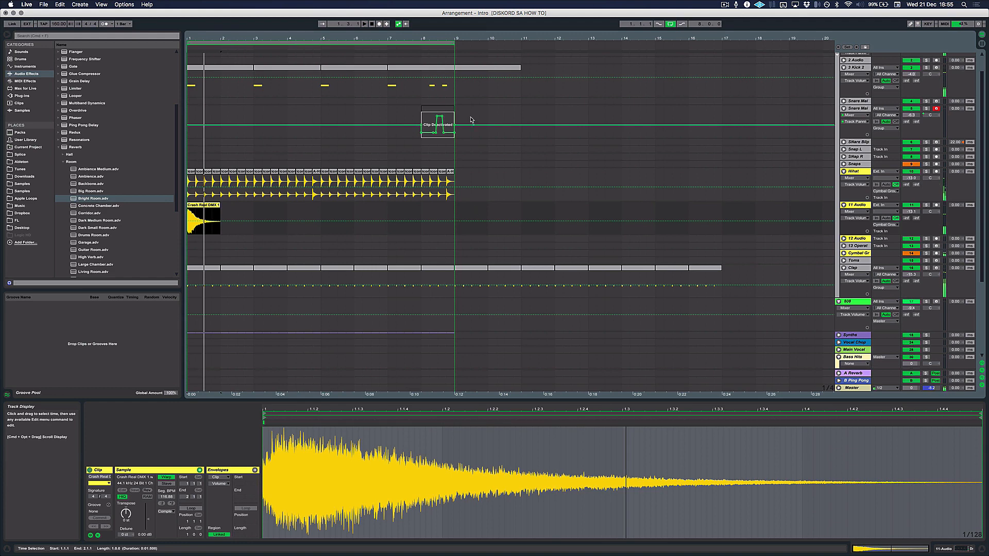
# Step: Trim the last Kick 2 clip to end at bar 9, and duplicate all four kick clips into bars 9–17
pyautogui.click(438, 108)
pyautogui.press('-')
pyautogui.press('+')
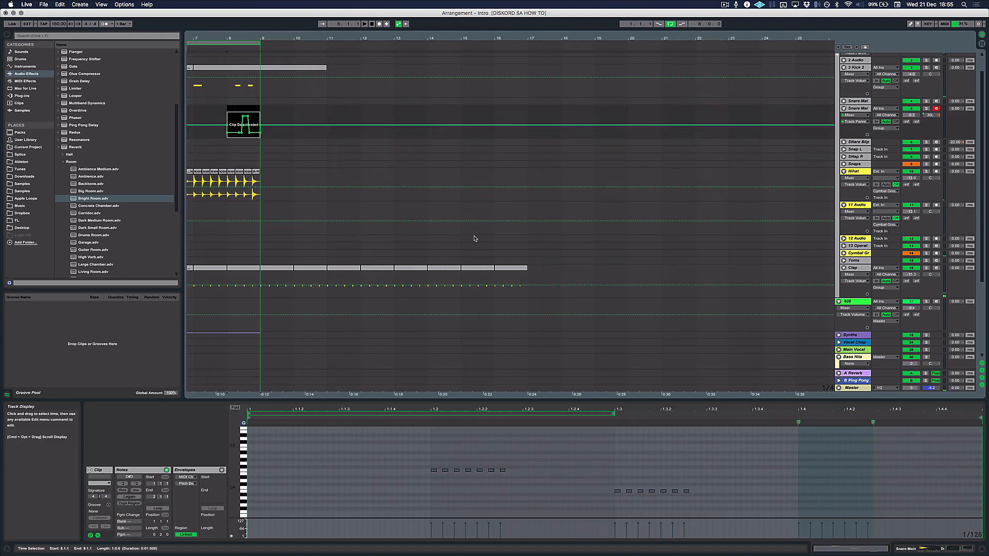
pyautogui.hscroll(-3, 475, 239)
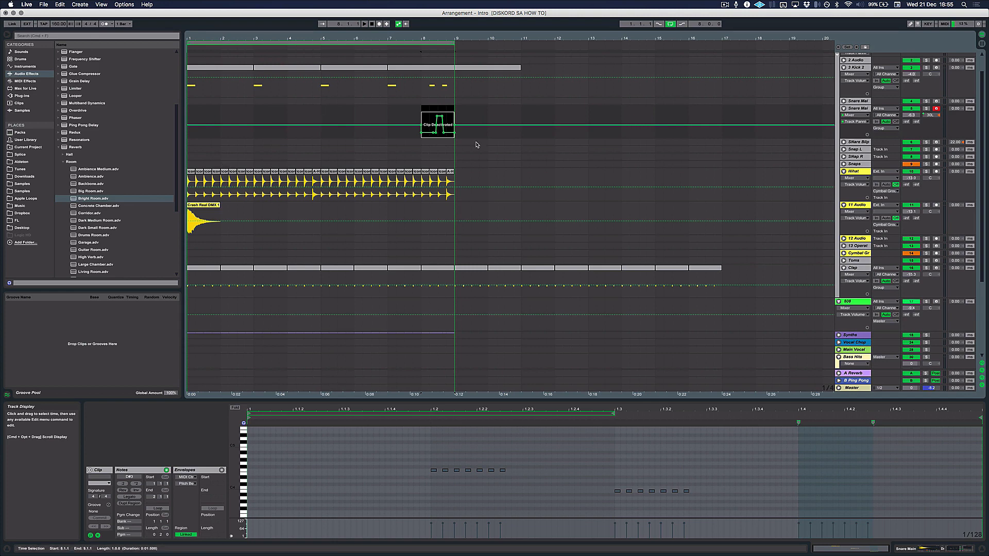
pyautogui.scroll(1, 477, 145)
pyautogui.click(436, 93)
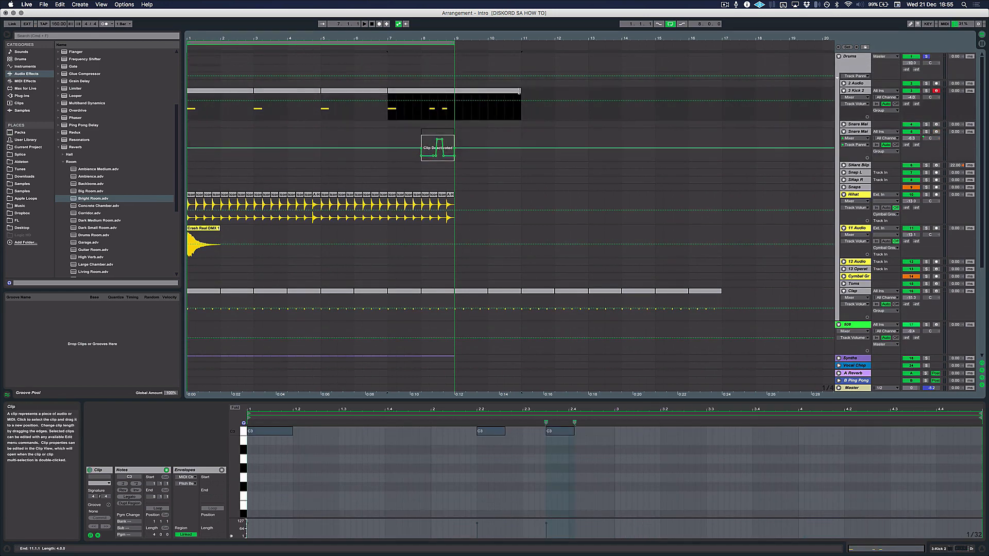
pyautogui.moveTo(520, 93); pyautogui.dragTo(453, 95)
pyautogui.keyDown('shift'); pyautogui.click(236, 95); pyautogui.keyUp('shift')
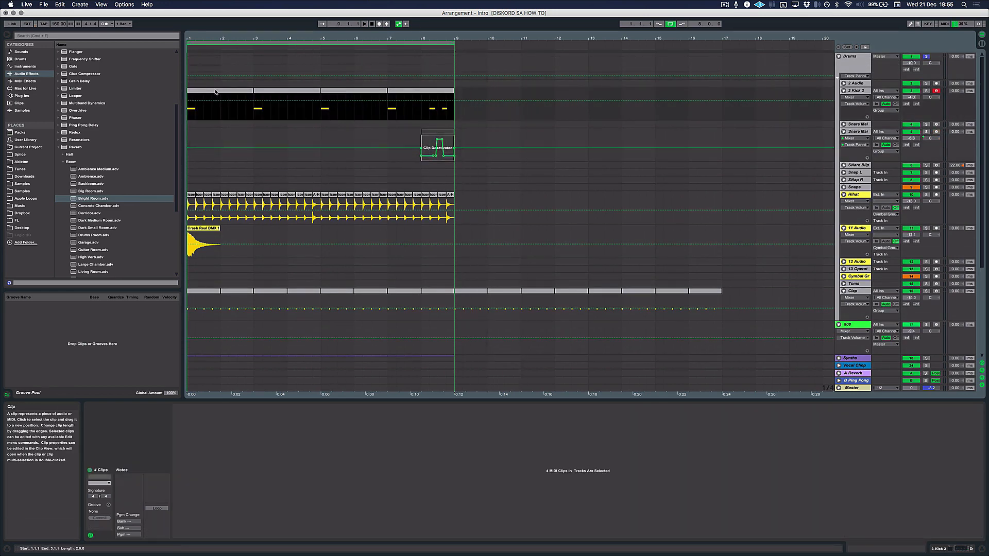
pyautogui.press('super+d')
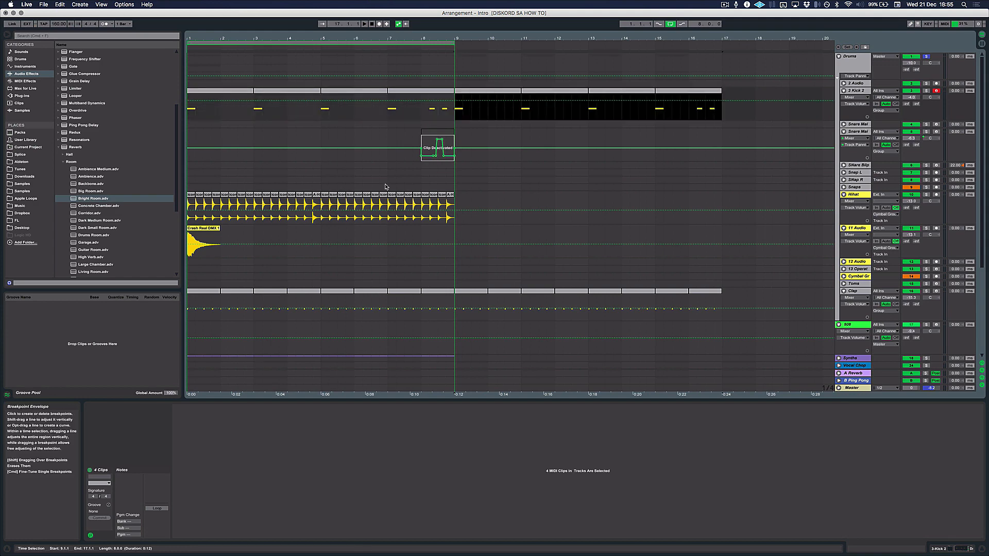
# Step: Duplicate the hi-hat clips and the Crash Real DMX 1 clip from bars 1–9 into bars 9–17
pyautogui.click(449, 195)
pyautogui.keyDown('shift'); pyautogui.click(197, 229); pyautogui.keyUp('shift')
pyautogui.press('super+d')
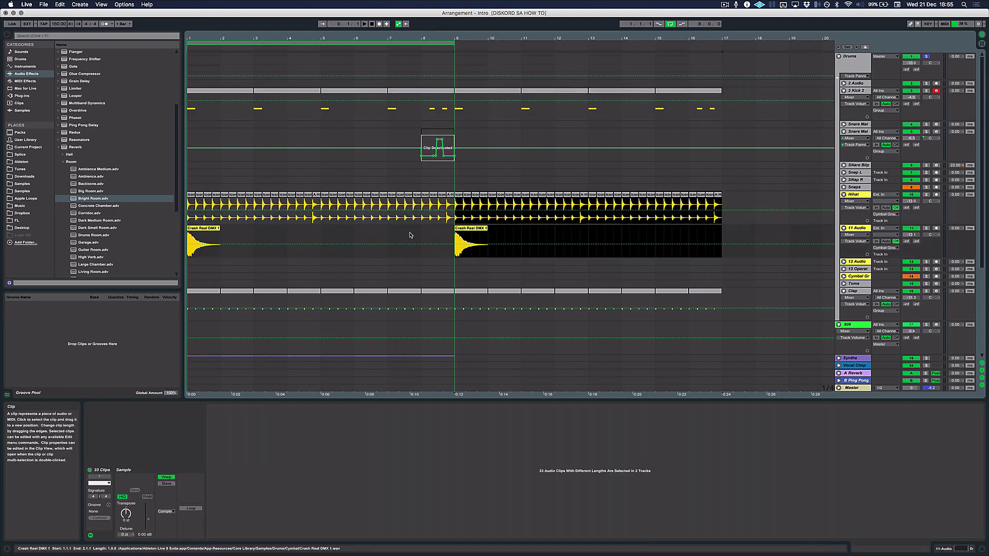
# Step: Copy the Snap L and SNap R clips from bars 33–41 and paste them at bar 9, starting on the SNap R track
pyautogui.press('-')
pyautogui.scroll(-2, 410, 235)
pyautogui.scroll(-5, 410, 235)
pyautogui.press('-')
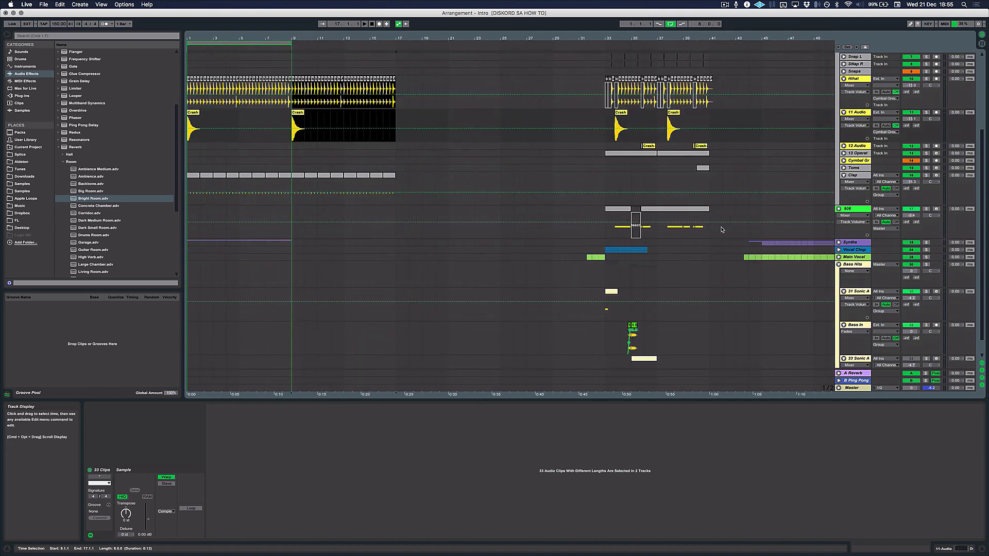
pyautogui.scroll(-1, 782, 213)
pyautogui.scroll(-1, 770, 218)
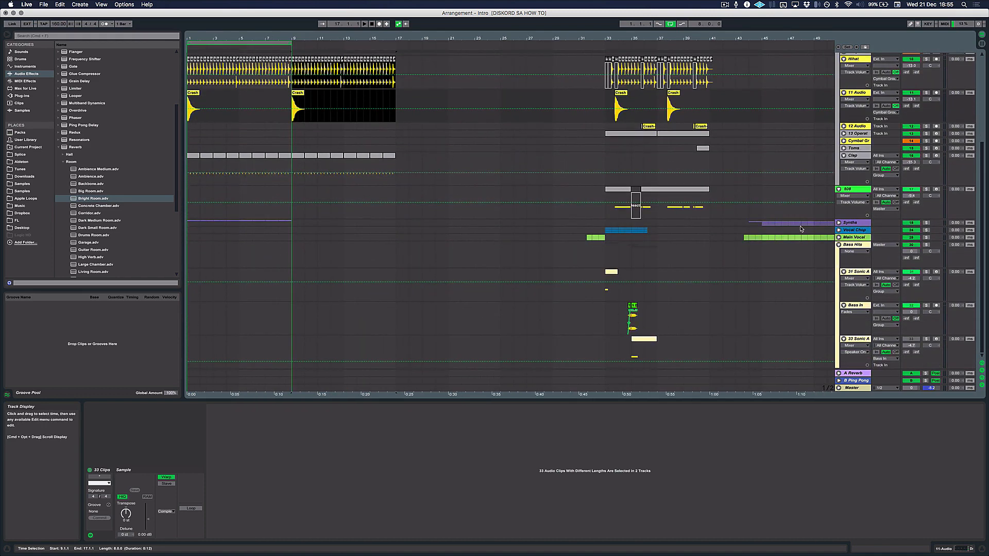
pyautogui.click(856, 245)
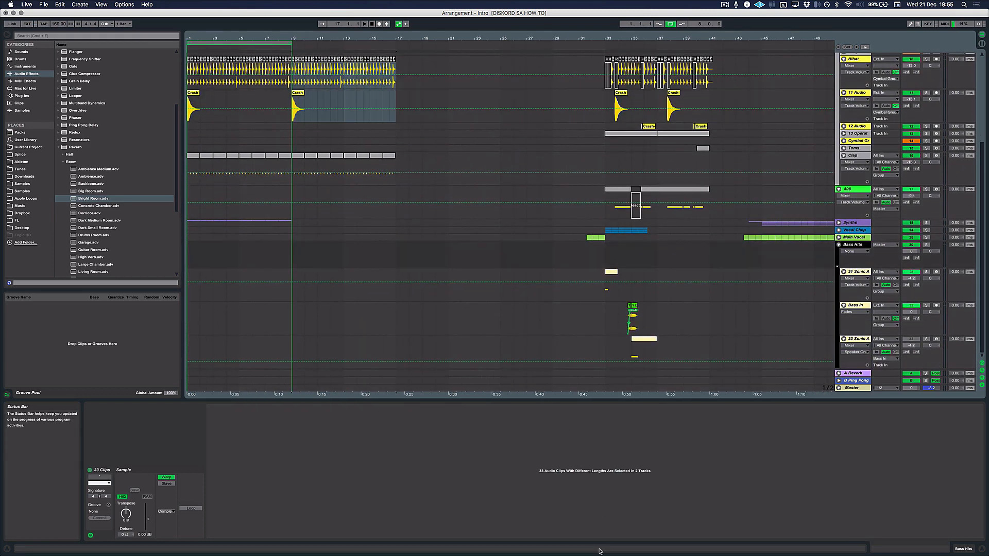
pyautogui.scroll(10, 344, 301)
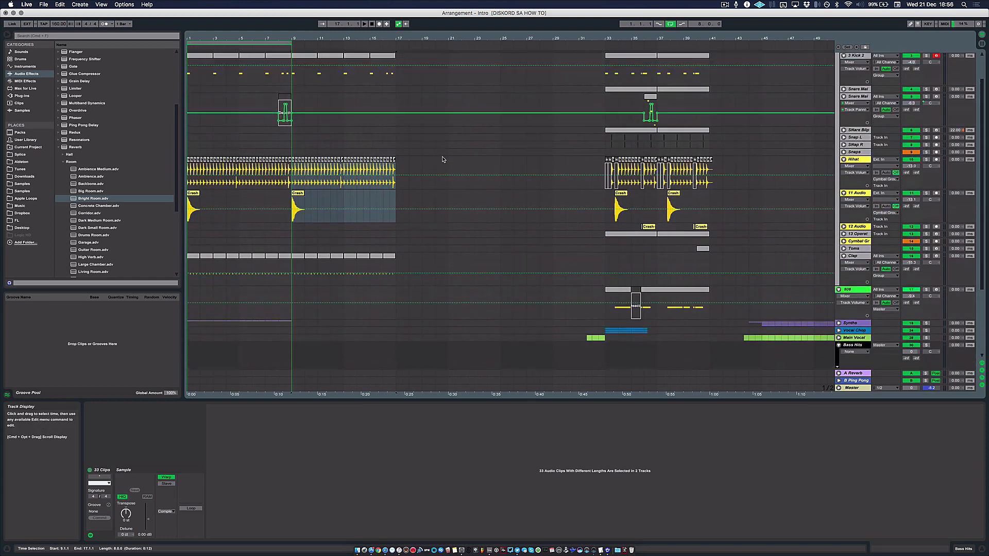
pyautogui.click(855, 173)
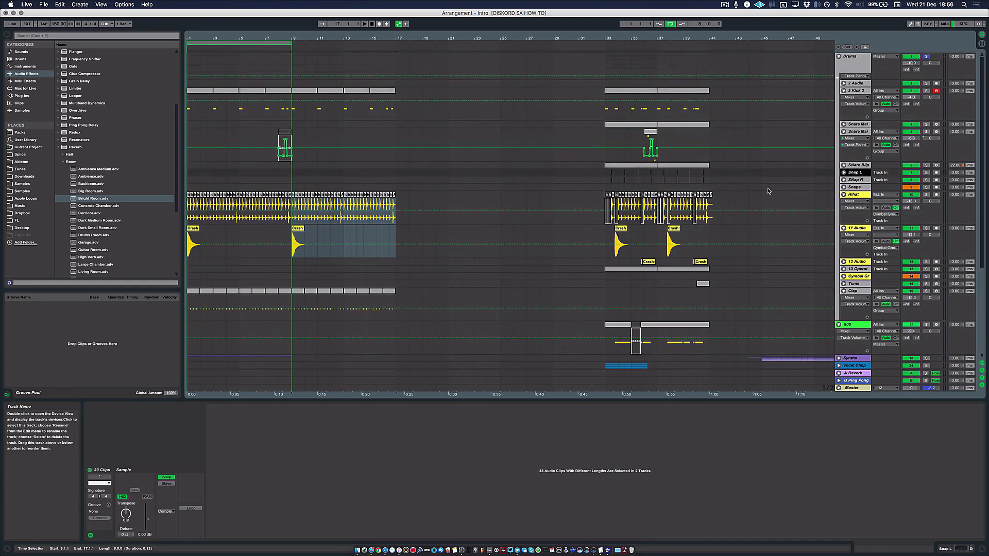
pyautogui.moveTo(612, 173); pyautogui.dragTo(703, 181)
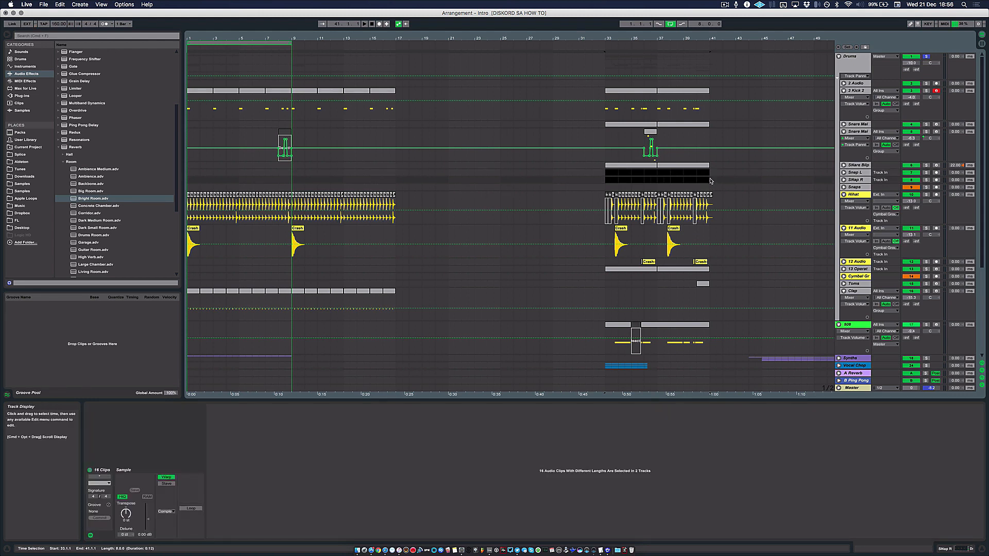
pyautogui.click(295, 167)
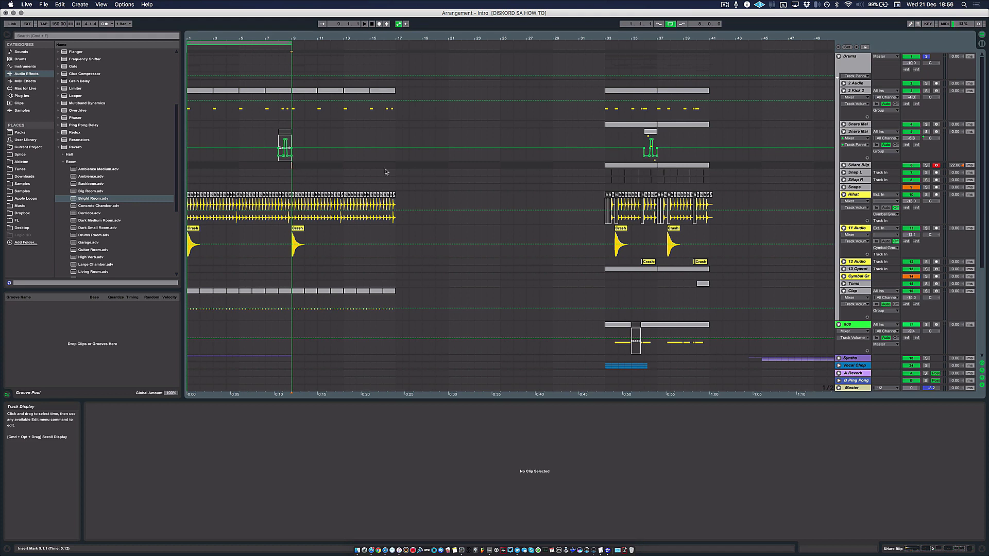
pyautogui.moveTo(671, 183); pyautogui.dragTo(711, 184)
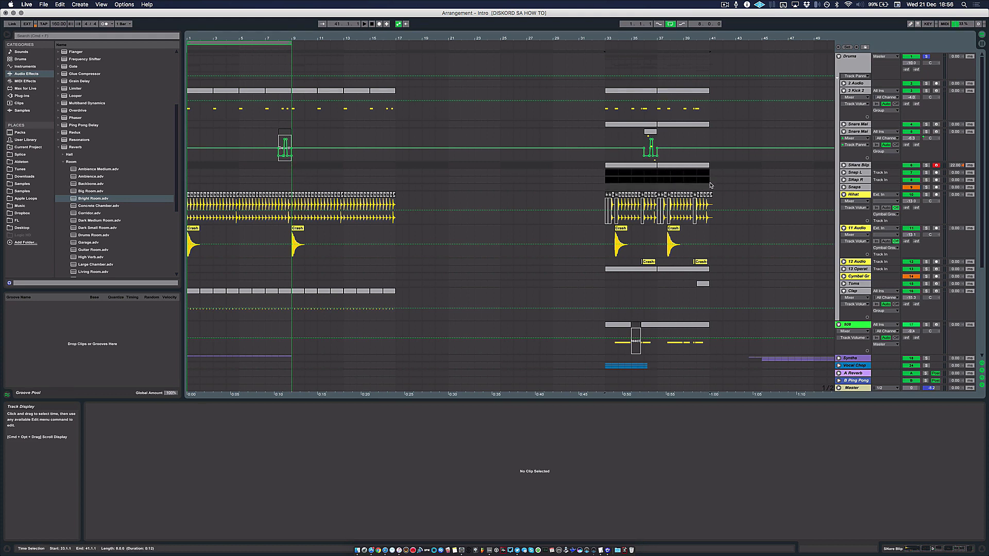
pyautogui.click(293, 181)
pyautogui.press('super+v')
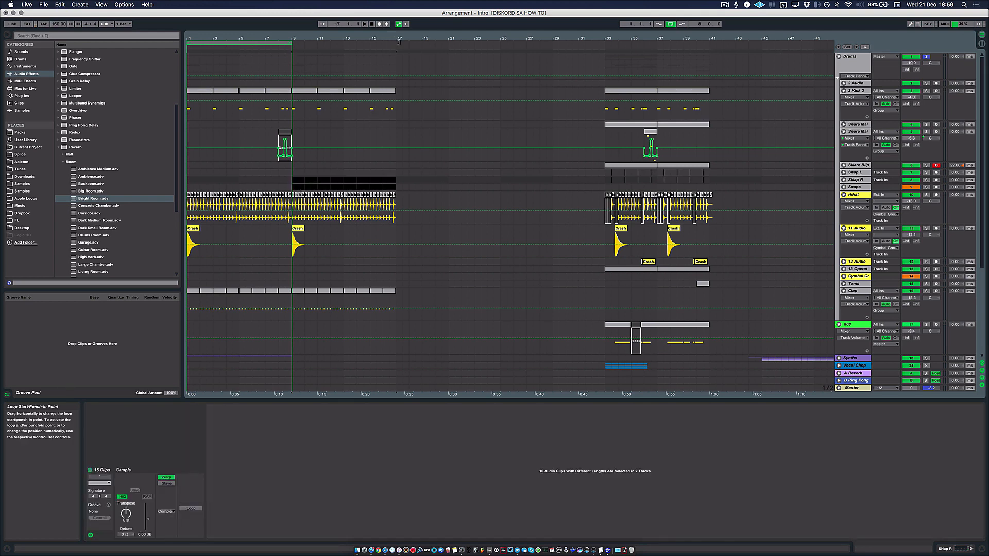
# Step: Extend the arrangement loop to bars 1–17 and play back the drums with the added snaps
pyautogui.moveTo(291, 42); pyautogui.dragTo(399, 42)
pyautogui.press('space')
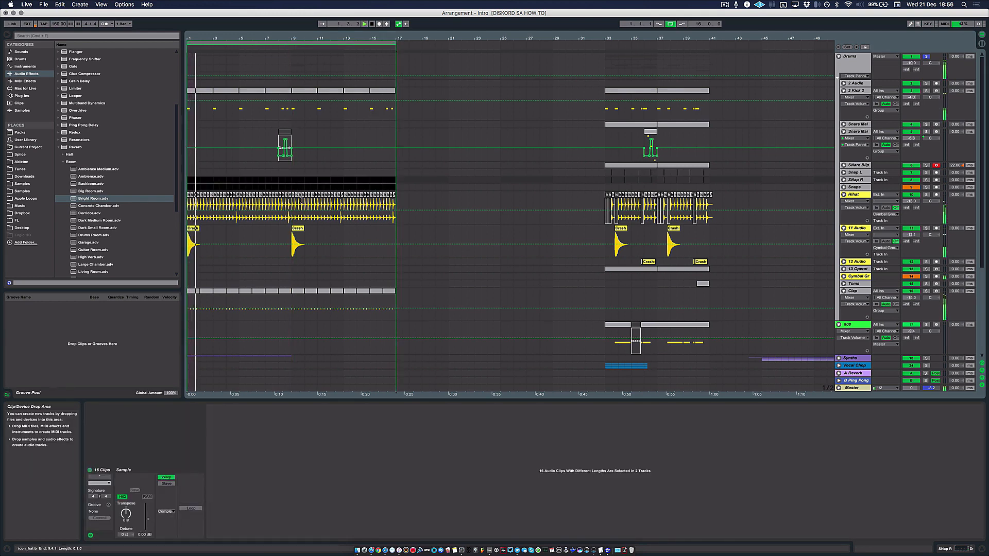
pyautogui.click(303, 235)
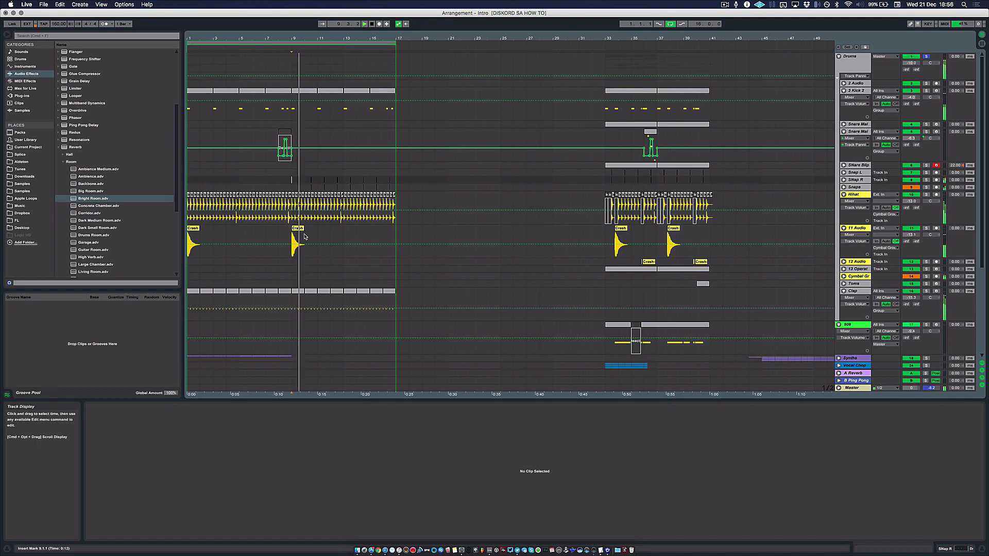
# Step: Briefly solo the Snaps group, unfold its track and play the drums from bar 9 to check the snaps
pyautogui.click(926, 188)
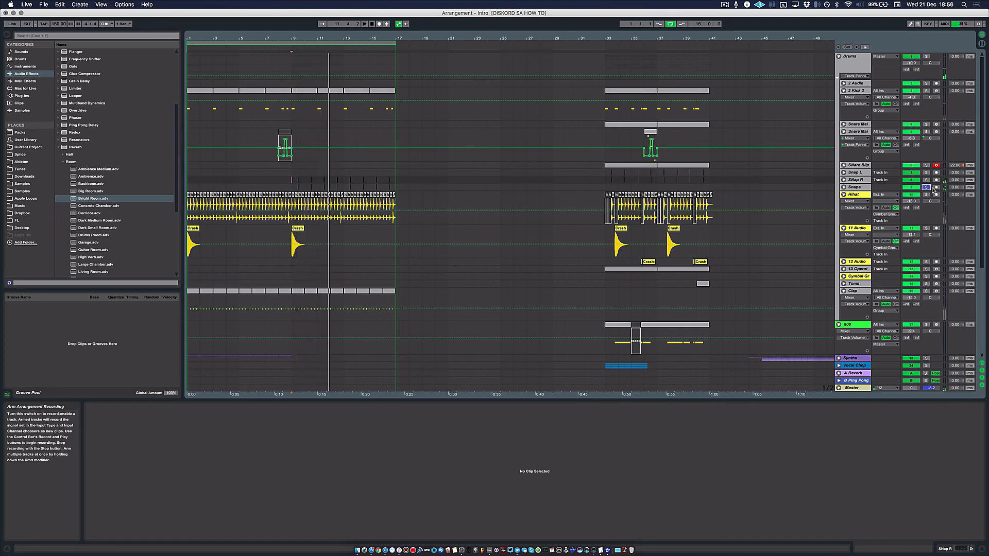
pyautogui.click(844, 187)
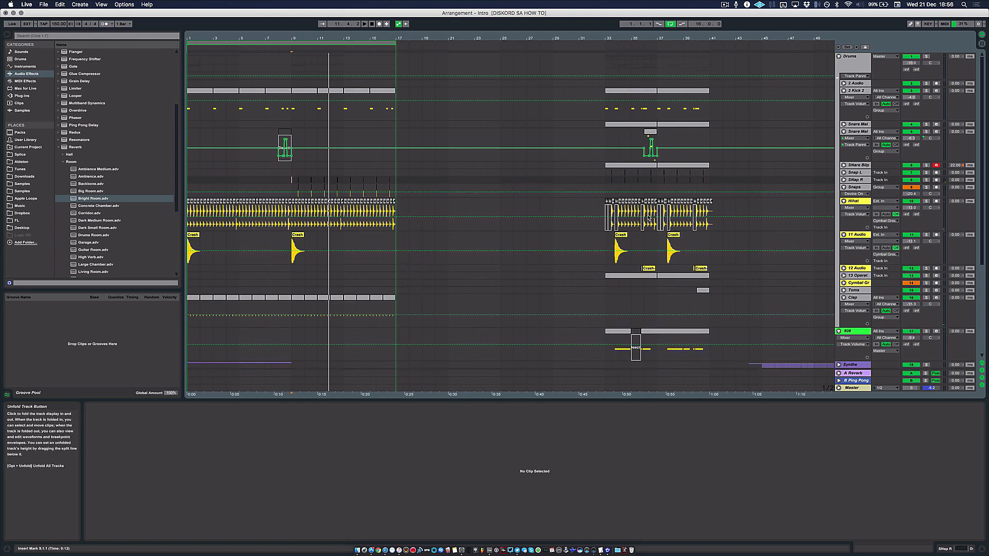
pyautogui.moveTo(295, 39); pyautogui.dragTo(294, 121)
pyautogui.press('space')
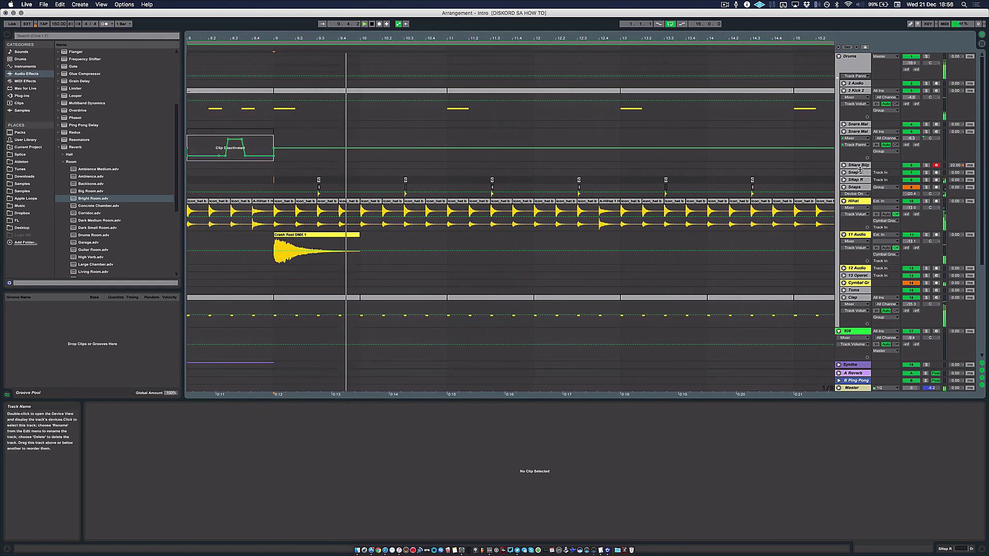
# Step: Unfold and enlarge the Snap L track, and paste the snap clips at bar 9 on the Snap L and SNap R tracks
pyautogui.click(866, 172)
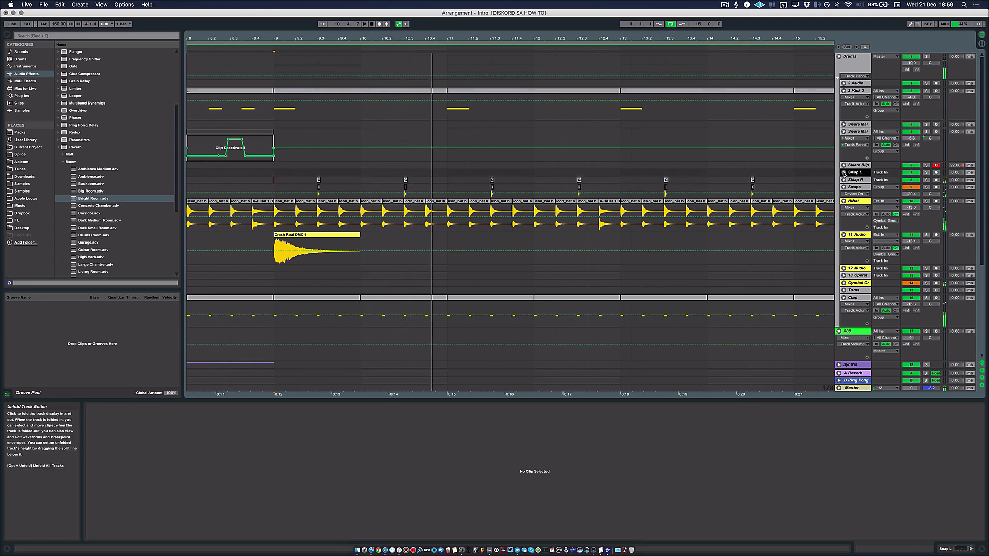
pyautogui.click(844, 173)
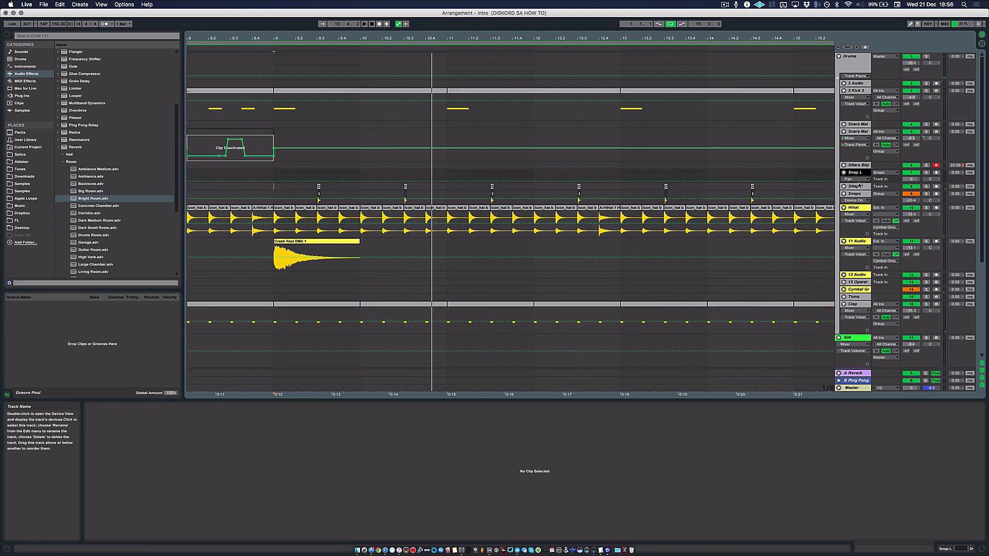
pyautogui.moveTo(860, 183); pyautogui.dragTo(864, 266)
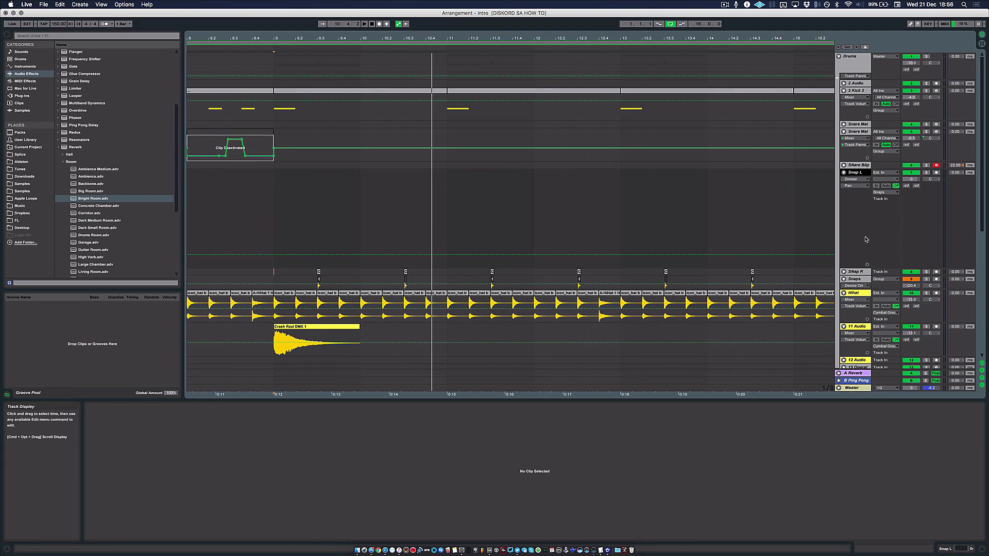
pyautogui.scroll(-3, 493, 287)
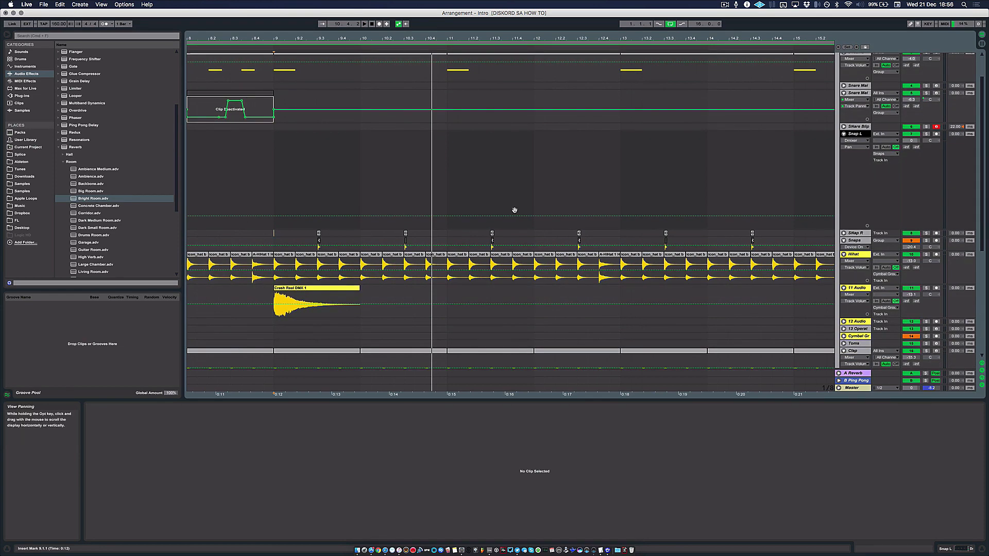
pyautogui.scroll(1, 310, 250)
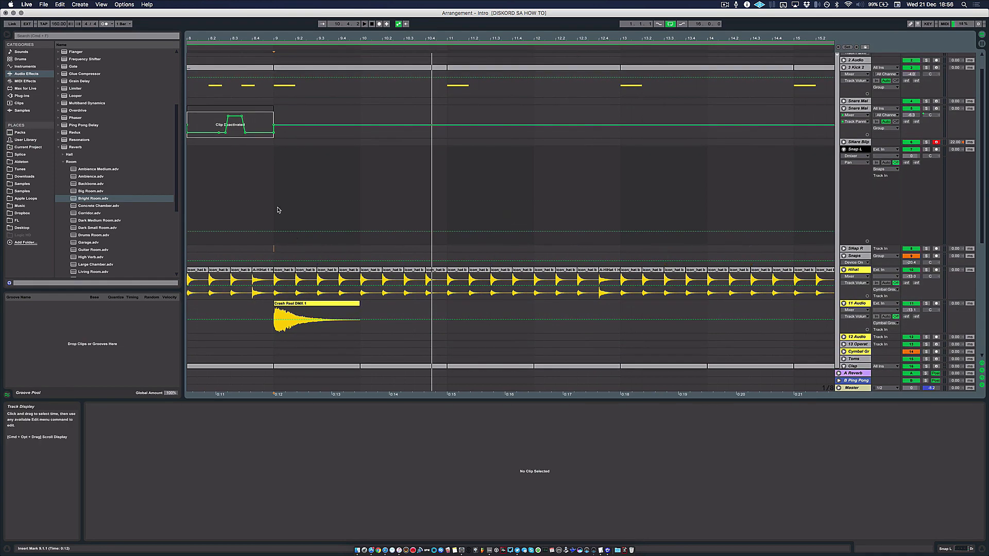
pyautogui.press('space')
pyautogui.press('super+v')
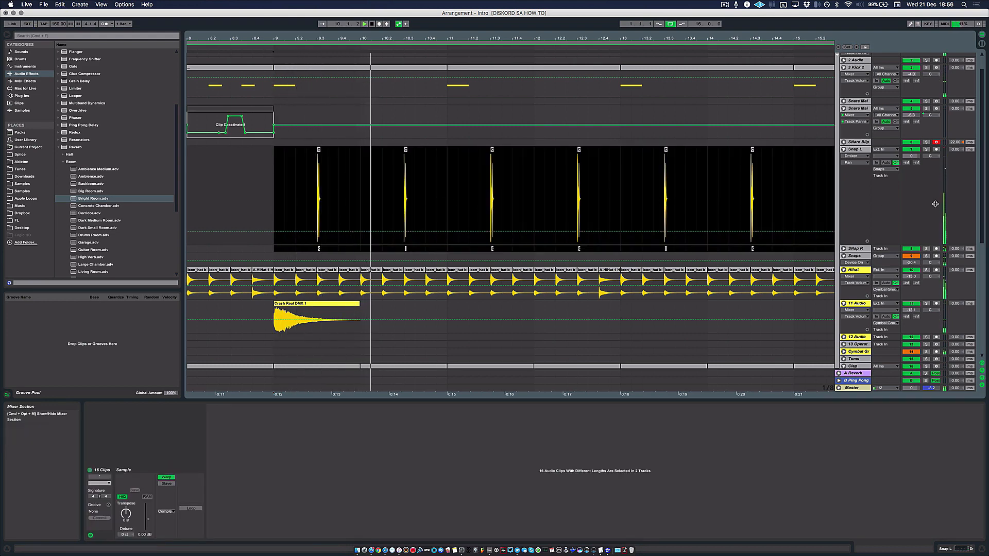
# Step: Set the Snaps volume to -11.2 dB and the Clap volume to -21.2 dB, checking the balance by playback
pyautogui.moveTo(920, 262); pyautogui.dragTo(917, 285)
pyautogui.moveTo(912, 262); pyautogui.dragTo(912, 244)
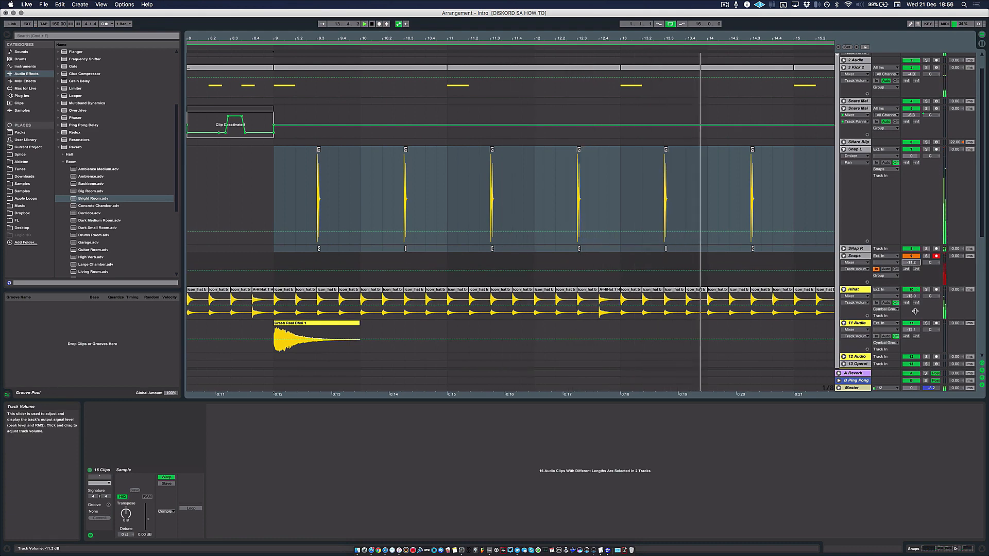
pyautogui.scroll(-5, 878, 284)
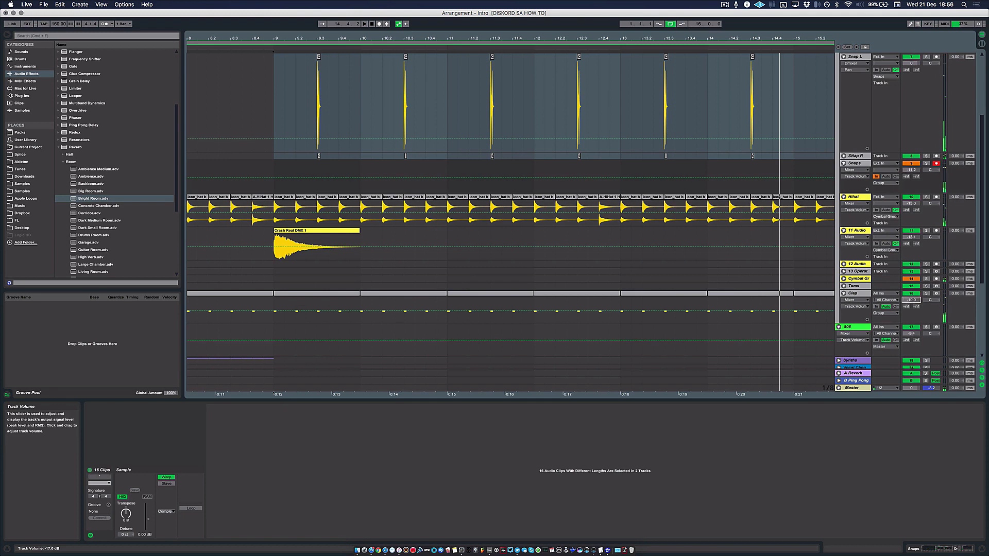
pyautogui.press('space')
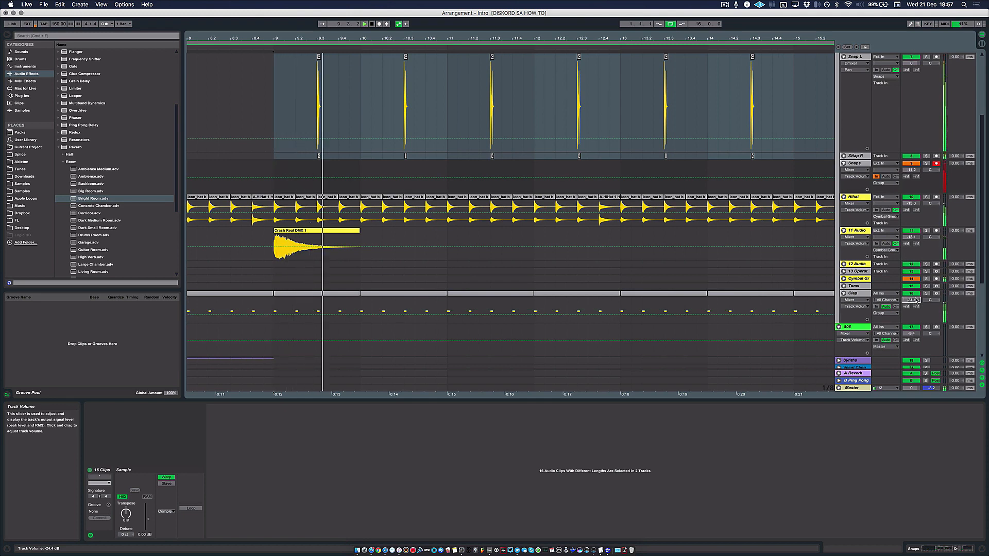
pyautogui.moveTo(911, 300); pyautogui.dragTo(912, 294)
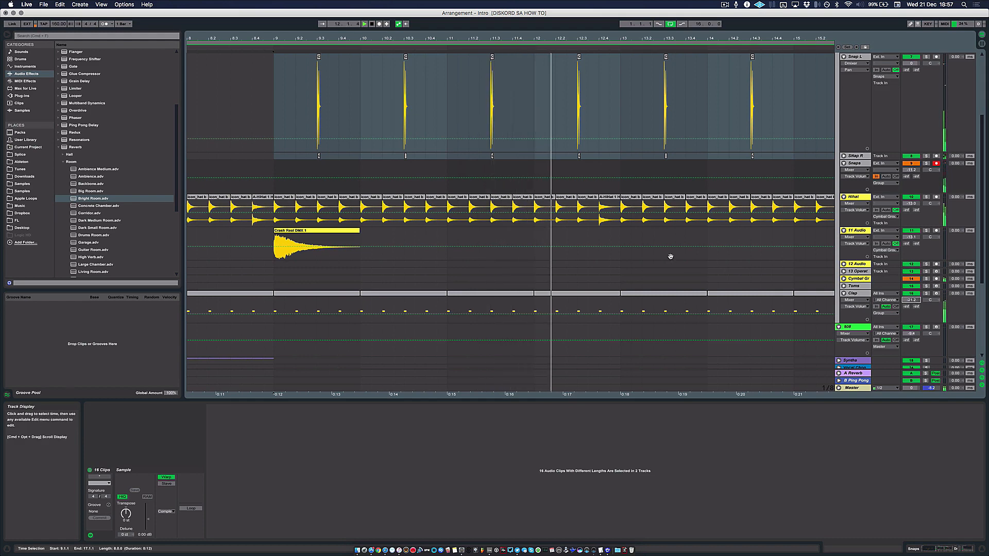
pyautogui.write('-')
pyautogui.click(623, 235)
pyautogui.press('space')
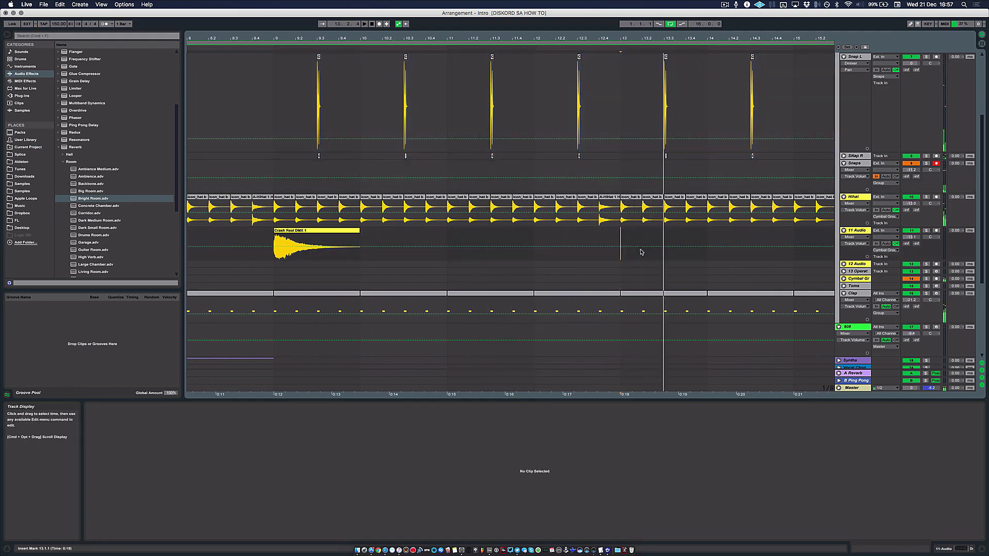
# Step: Place the insert marker at 9.1.1 on the Snap L track, where the added snaps section starts
pyautogui.press('-')
pyautogui.press('-')
pyautogui.scroll(3, 563, 210)
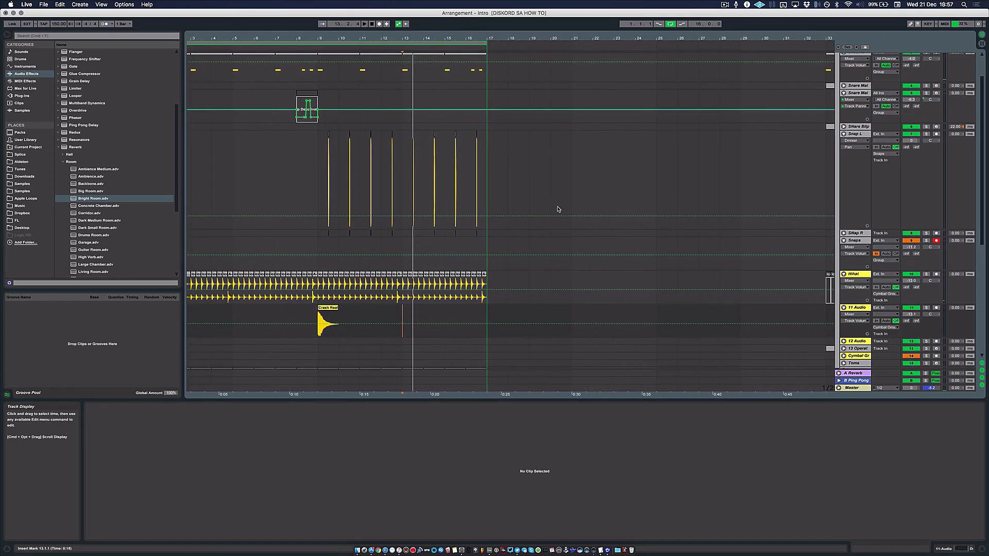
pyautogui.scroll(-3, 424, 207)
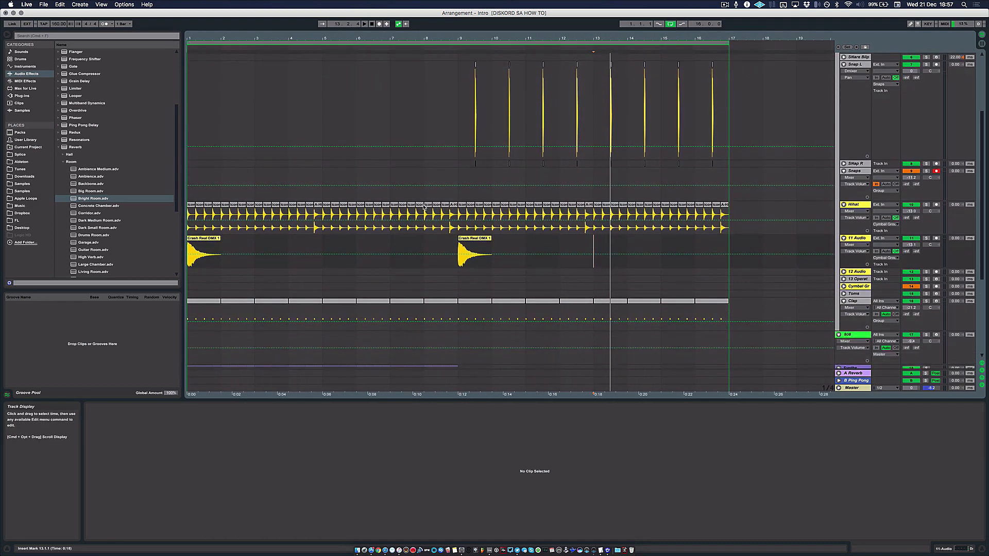
pyautogui.click(441, 89)
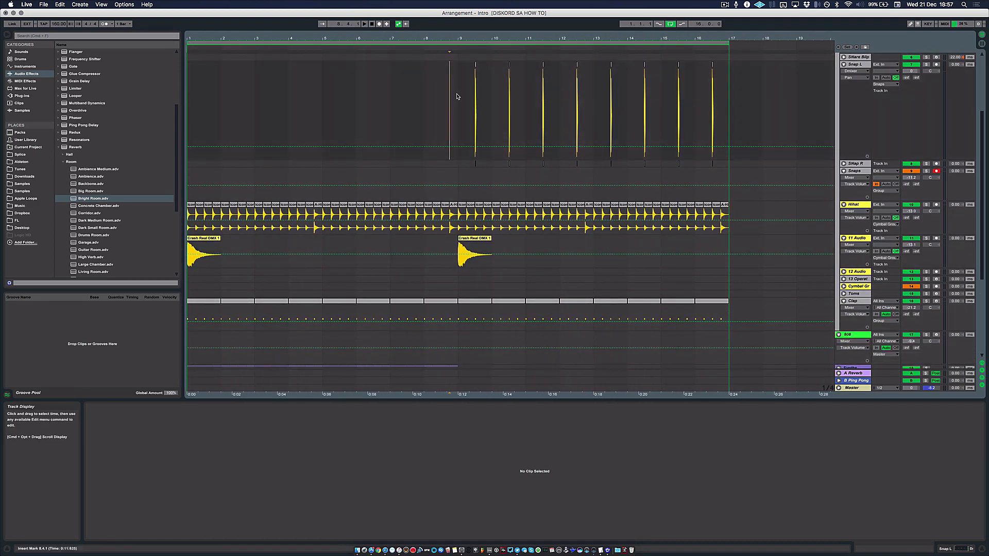
pyautogui.scroll(-6, 595, 201)
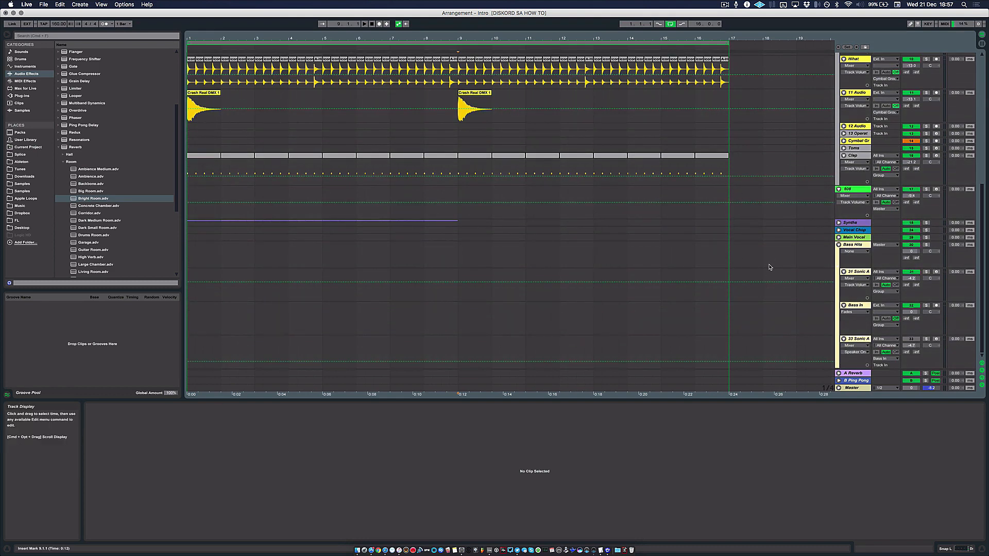
# Step: Find the bass hit clip at bar 33 on the 31 Sonic track and solo the track to audition it
pyautogui.press('-')
pyautogui.press('-')
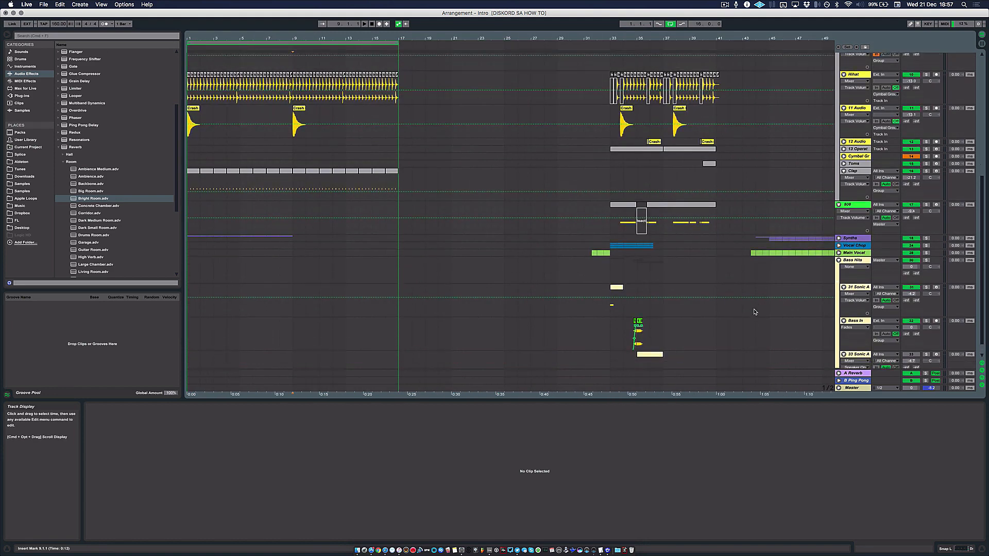
pyautogui.click(623, 269)
pyautogui.click(618, 271)
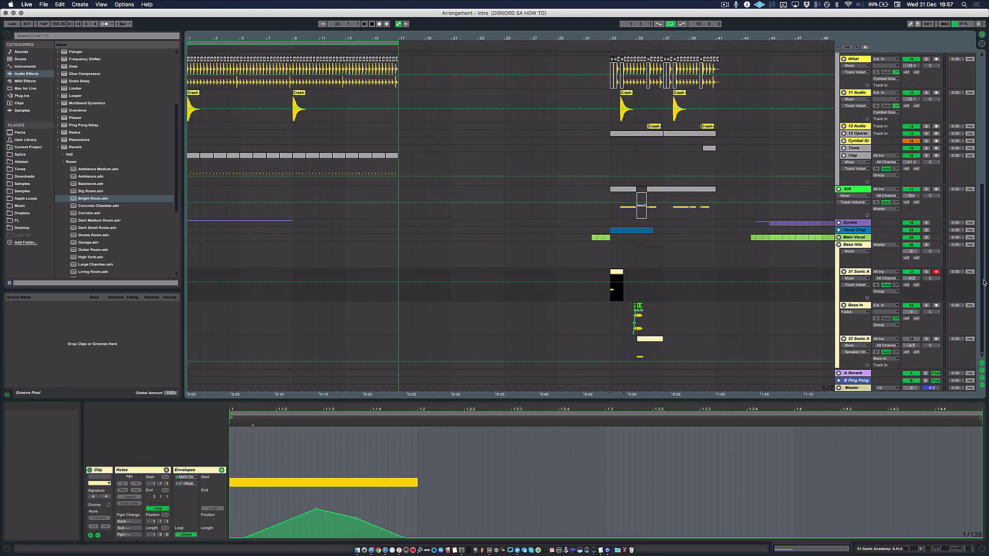
pyautogui.click(927, 272)
pyautogui.press('space')
pyautogui.click(618, 272)
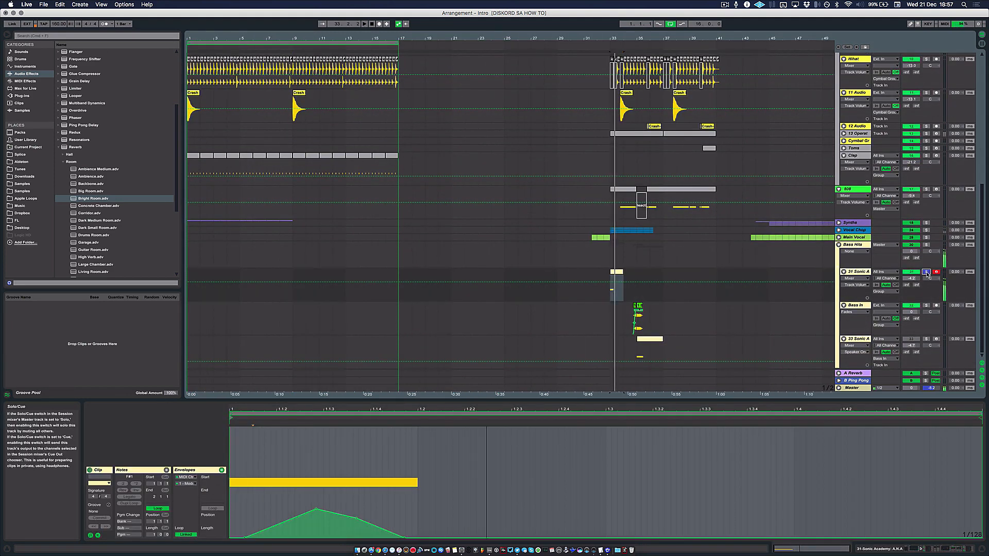
# Step: Copy the bass hit clip to bar 1, play it from there, and unsolo its track to hear it with the drums
pyautogui.moveTo(618, 272); pyautogui.dragTo(187, 279)
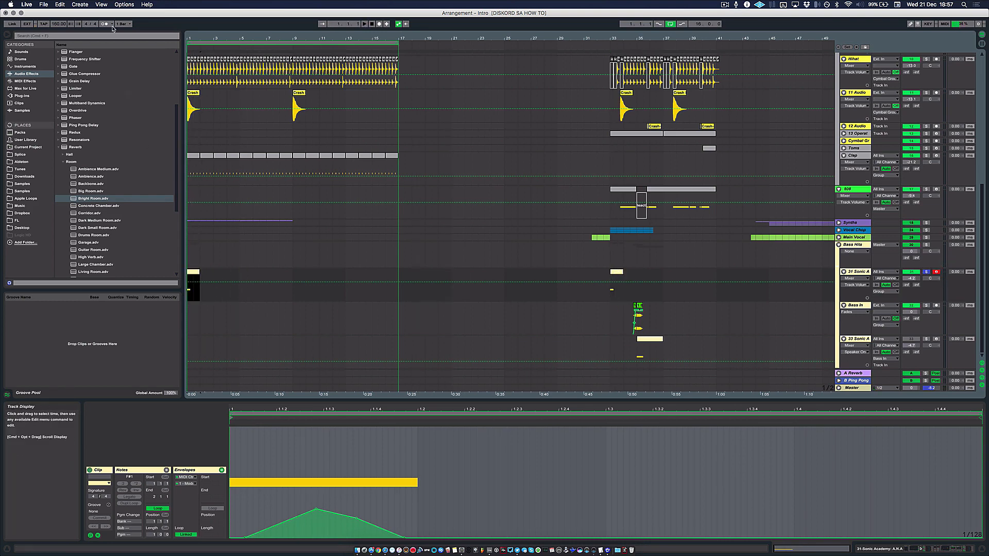
pyautogui.moveTo(187, 36); pyautogui.dragTo(254, 166)
pyautogui.press('space')
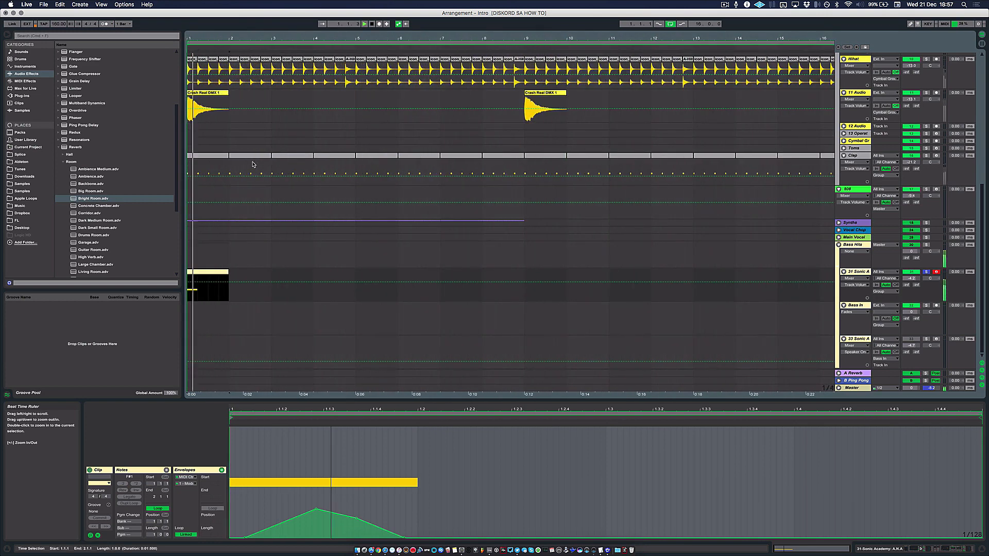
pyautogui.scroll(3, 254, 168)
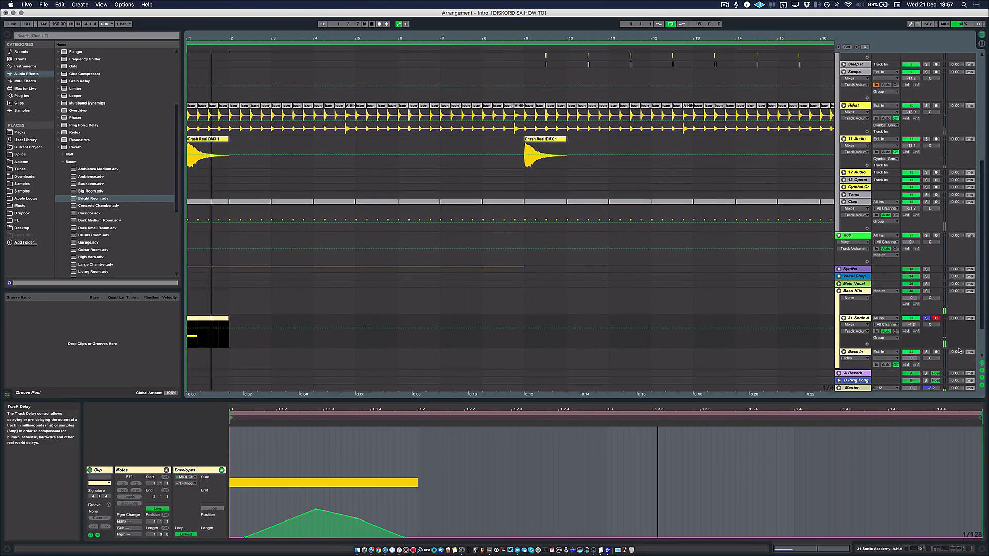
pyautogui.click(926, 318)
pyautogui.press('space')
pyautogui.scroll(-3, 670, 304)
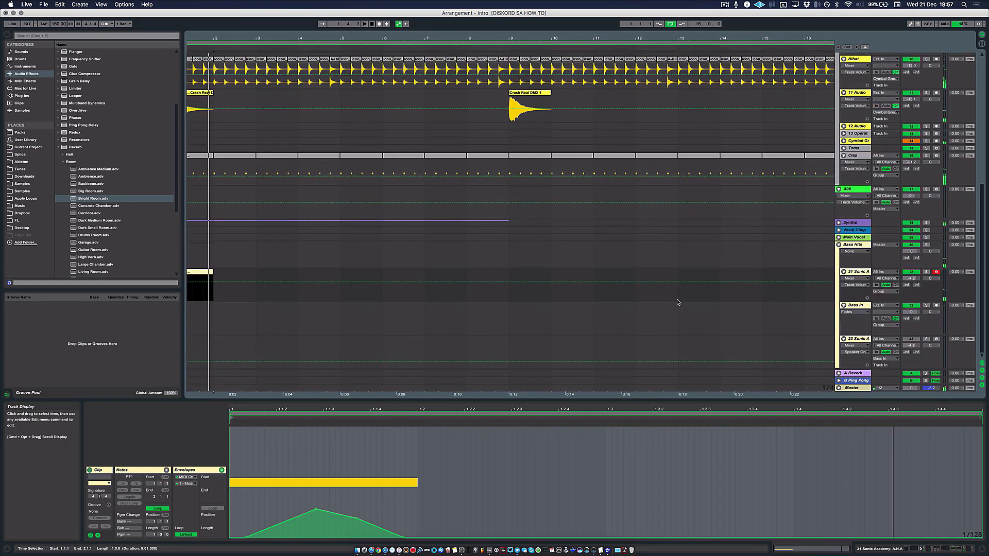
# Step: Unfold the Synths group, deactivate the four Hero Vox clips from bar 1 to bar 9, and play the intro without them
pyautogui.click(838, 224)
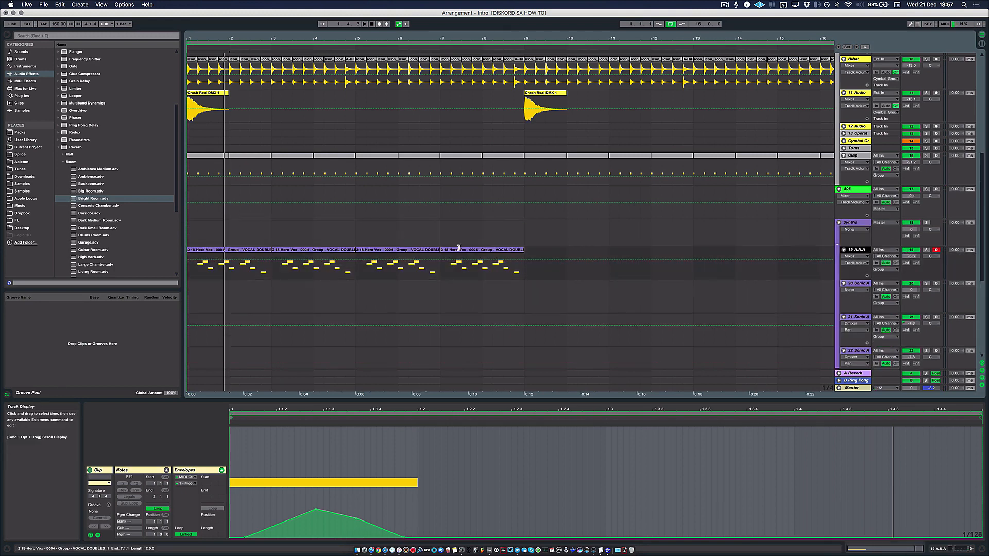
pyautogui.click(480, 253)
pyautogui.keyDown('shift'); pyautogui.click(244, 256); pyautogui.keyUp('shift')
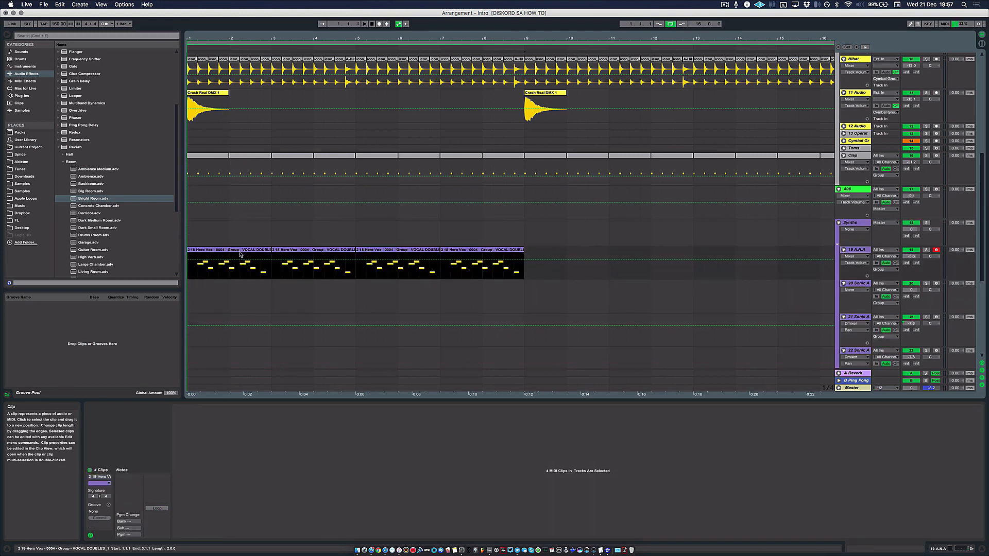
pyautogui.press('0')
pyautogui.press('space')
pyautogui.scroll(-8, 264, 155)
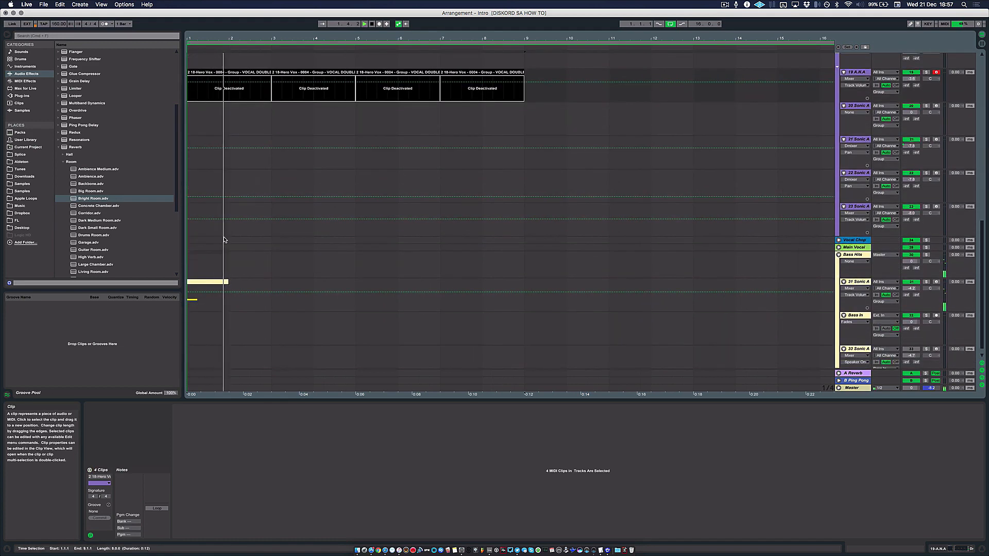
# Step: Copy the bass hit to bars 3, 5 and 7, loop bars 1 to 9, and consolidate the hits into one clip
pyautogui.keyDown('alt'); pyautogui.moveTo(210, 284); pyautogui.dragTo(291, 289); pyautogui.keyUp('alt')
pyautogui.moveTo(225, 283); pyautogui.dragTo(374, 288)
pyautogui.click(225, 282)
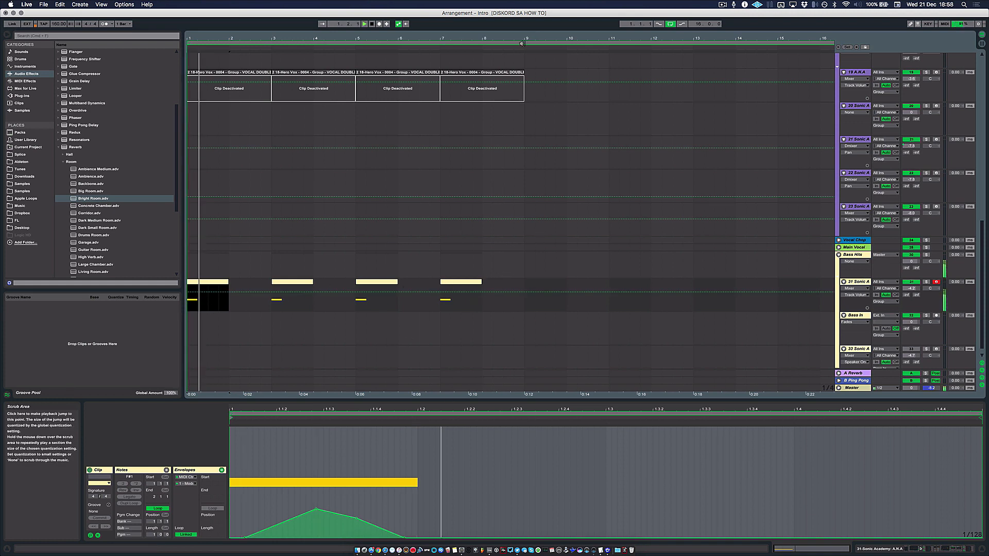
pyautogui.moveTo(523, 296); pyautogui.dragTo(187, 296)
pyautogui.press('super+l')
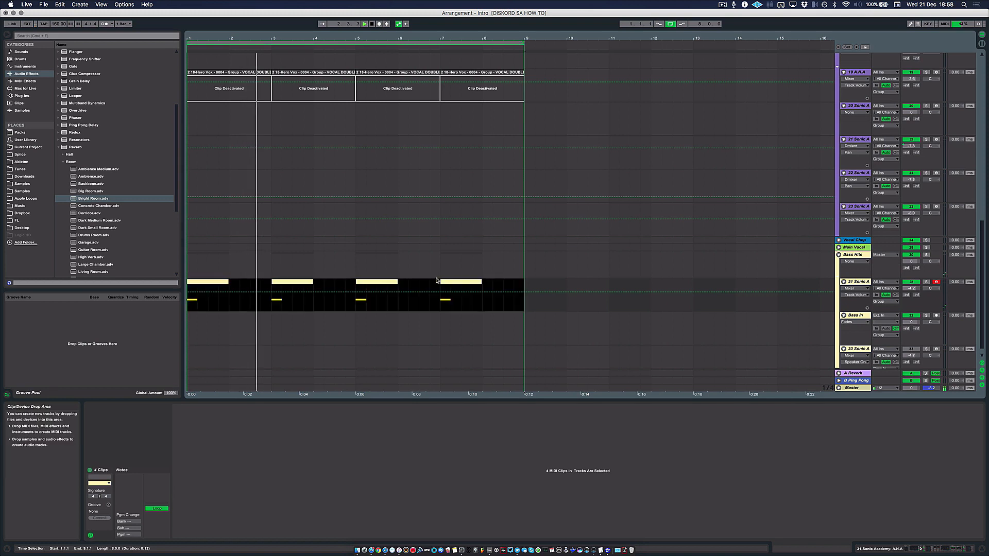
pyautogui.press('super+j')
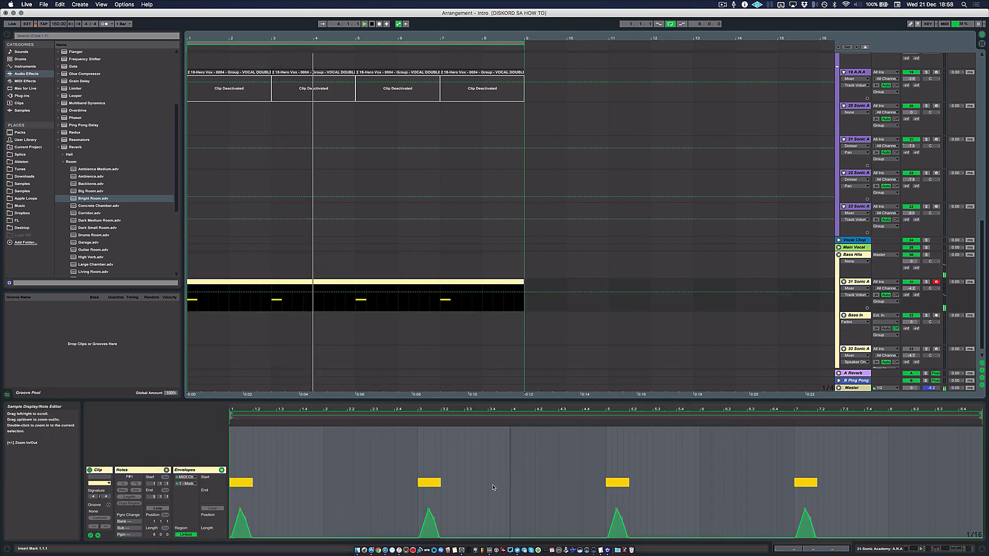
# Step: Reshape the modulation envelopes of the bass hits at bars 3 and 5, auditioning the changes from each hit
pyautogui.click(464, 509)
pyautogui.press('space')
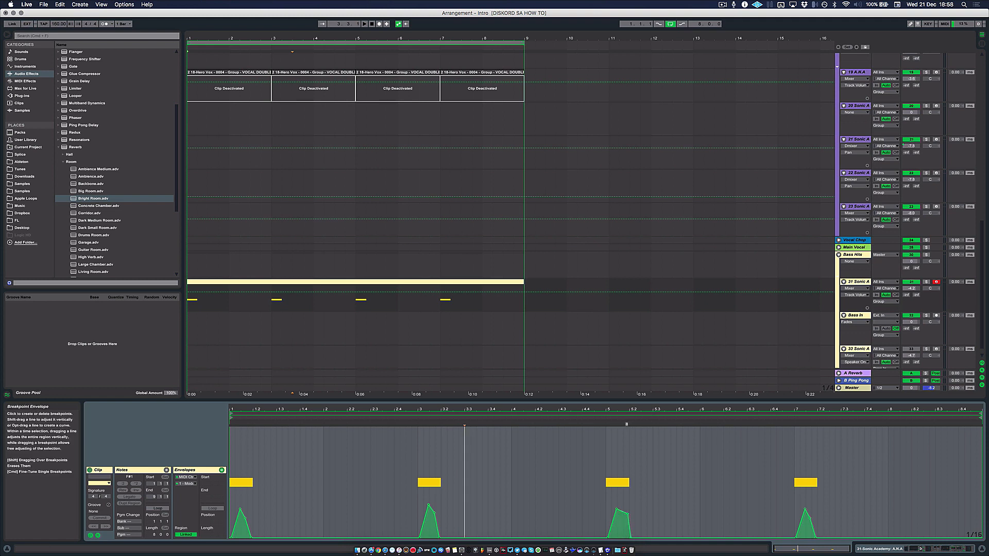
pyautogui.press('space')
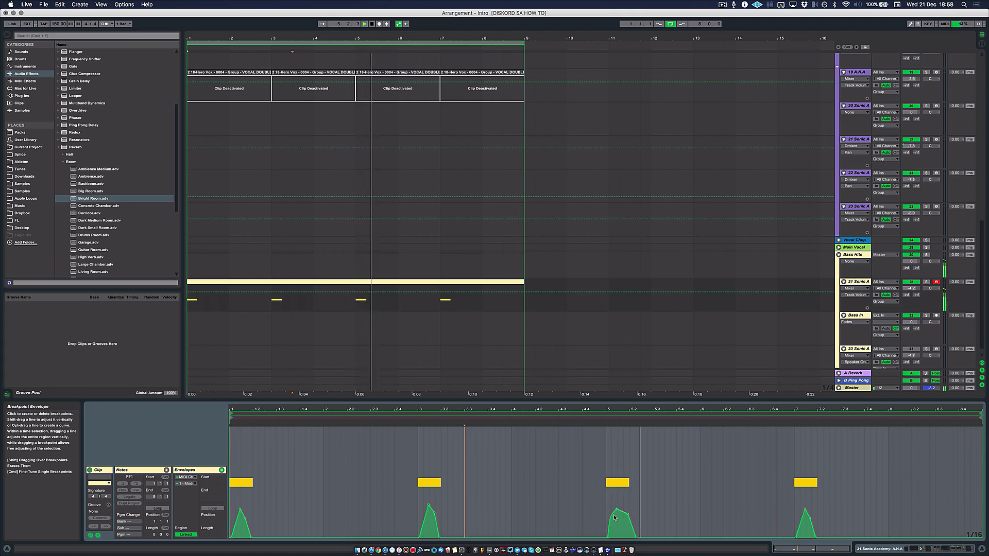
pyautogui.click(352, 304)
pyautogui.press('space')
pyautogui.press('space')
pyautogui.press('space')
pyautogui.press('space')
pyautogui.press('space')
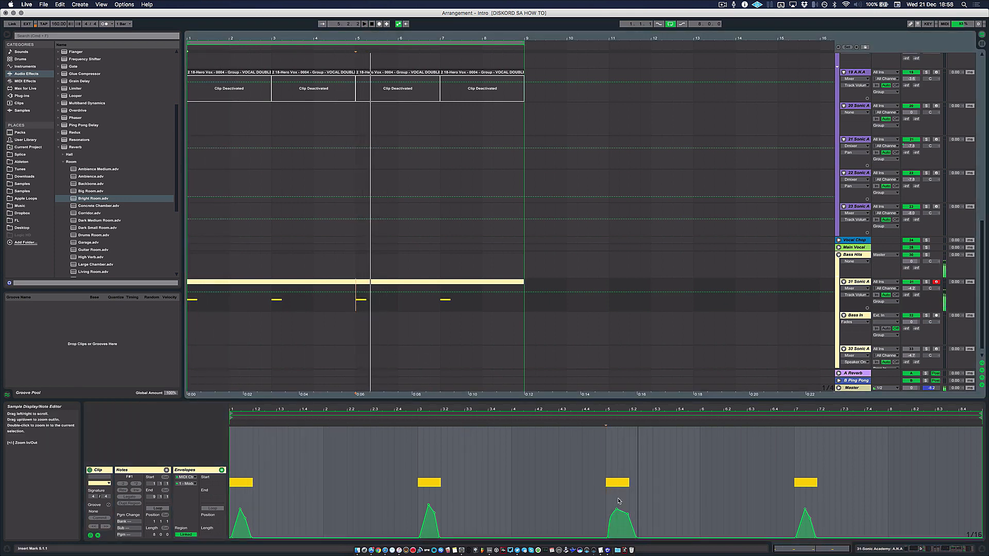
# Step: Steepen the falloff and raise the peak of the bar 5 bass hit's envelope, checking the sound by playback
pyautogui.moveTo(629, 515); pyautogui.dragTo(629, 529)
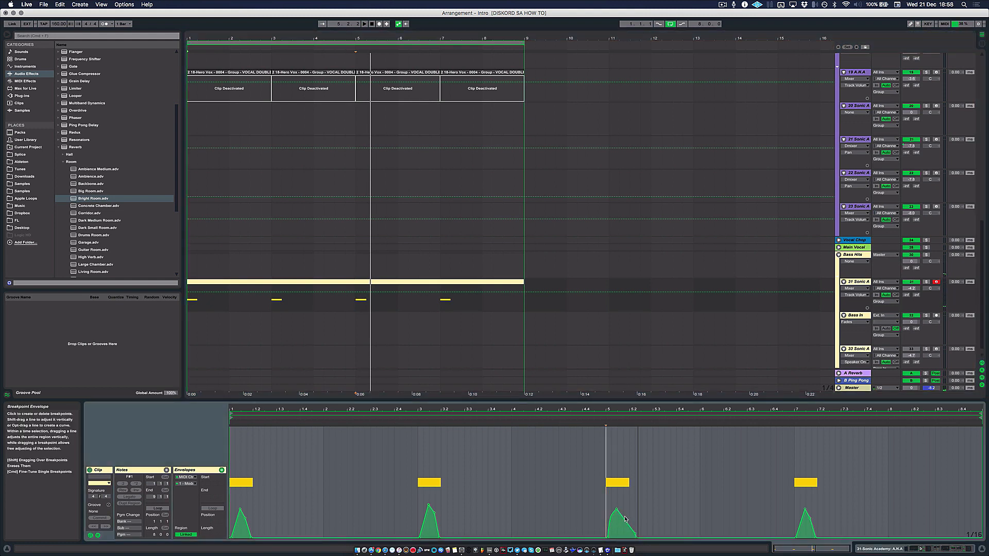
pyautogui.press('space')
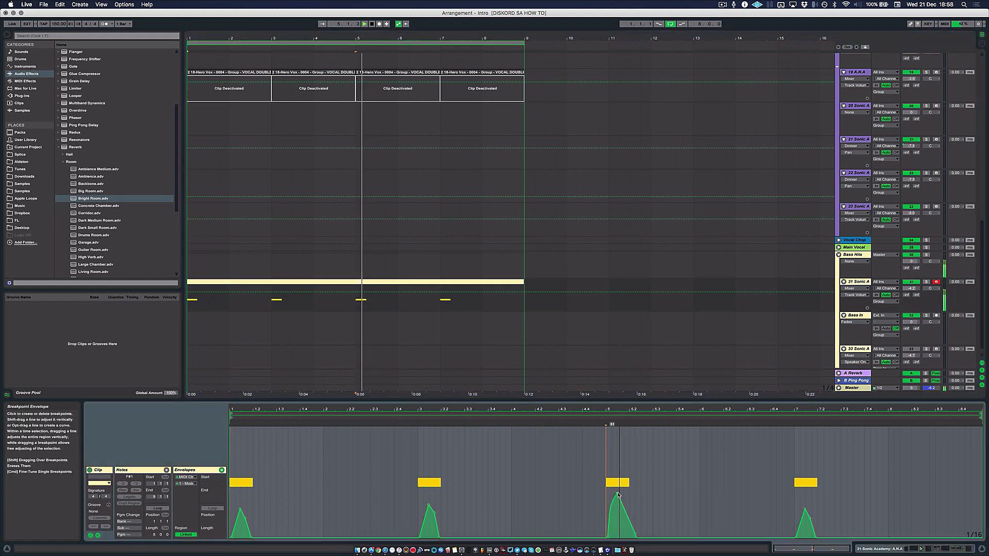
pyautogui.press('space')
pyautogui.press('space')
pyautogui.press('space')
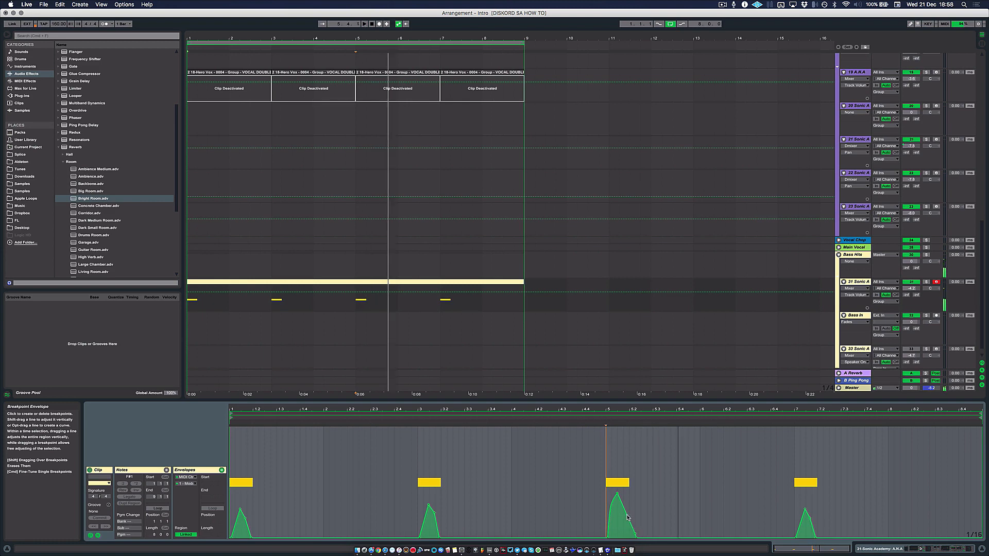
pyautogui.press('space')
pyautogui.press('space')
# Step: Split the consolidated bass hit clip at bar 7 and open the notes of its bar 7 to 9 section
pyautogui.click(441, 302)
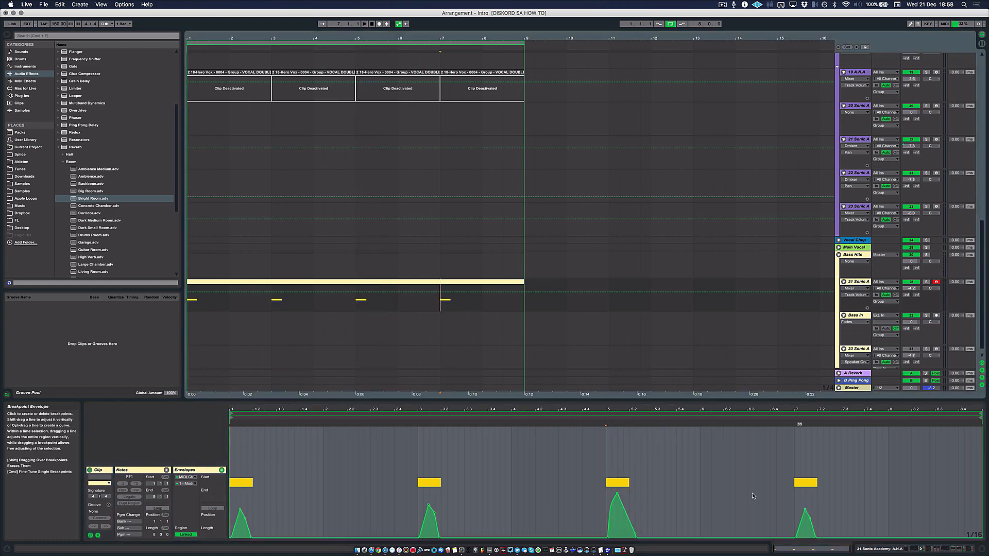
pyautogui.scroll(15, 536, 261)
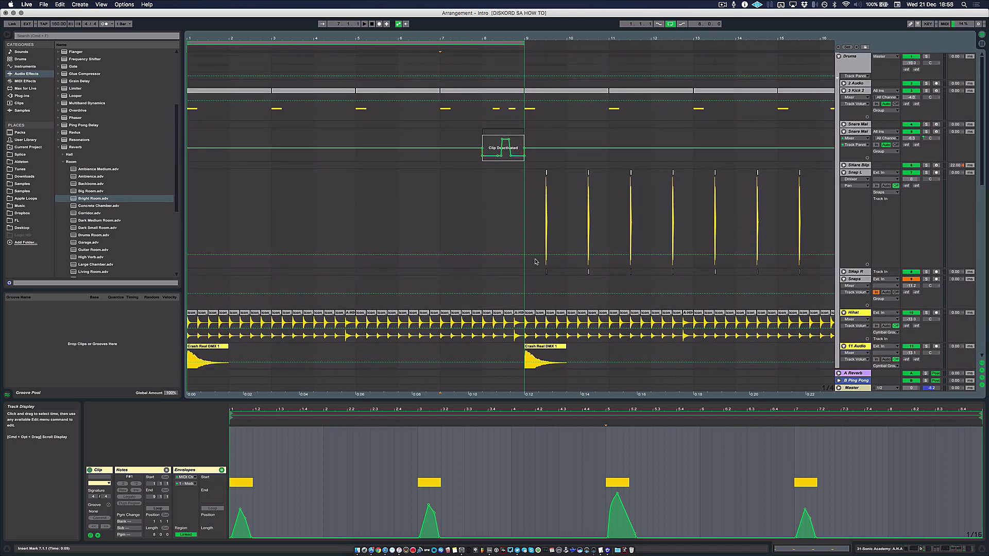
pyautogui.scroll(-15, 536, 261)
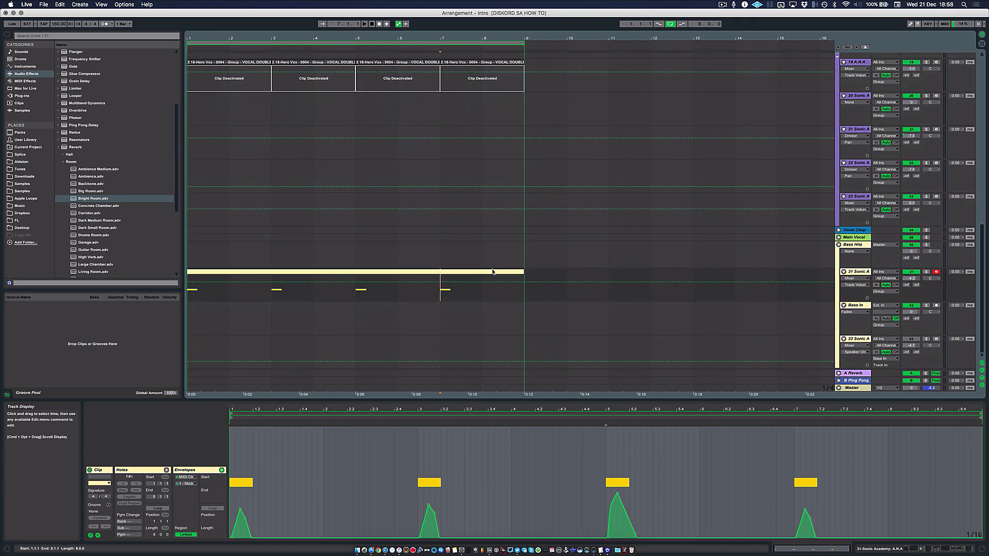
pyautogui.click(442, 294)
pyautogui.click(492, 286)
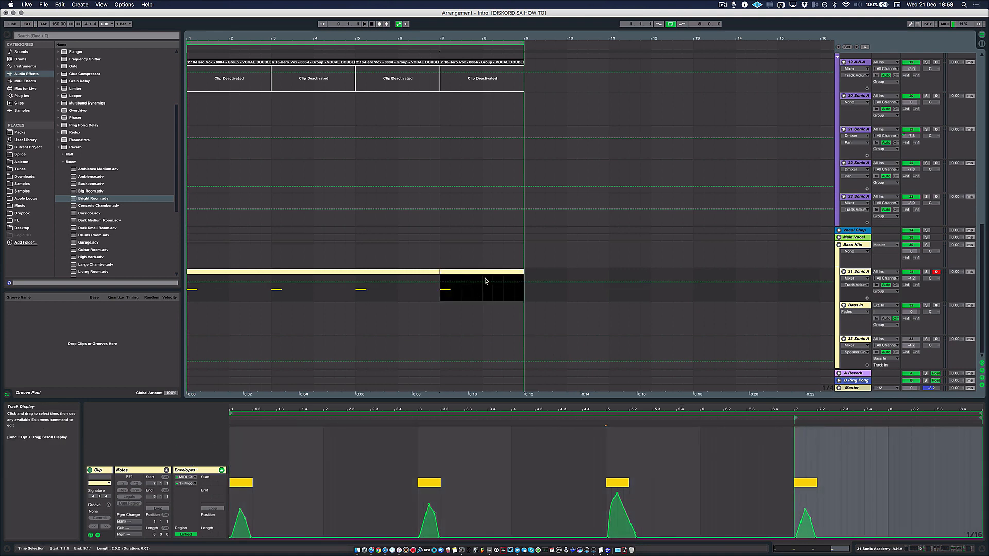
pyautogui.press('super+j')
pyautogui.click(482, 256)
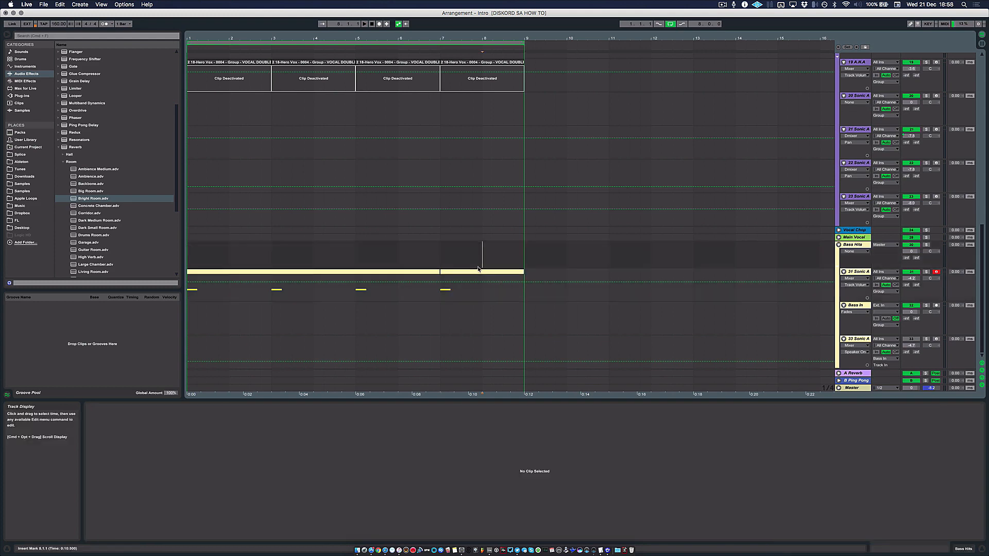
pyautogui.click(478, 273)
pyautogui.click(166, 470)
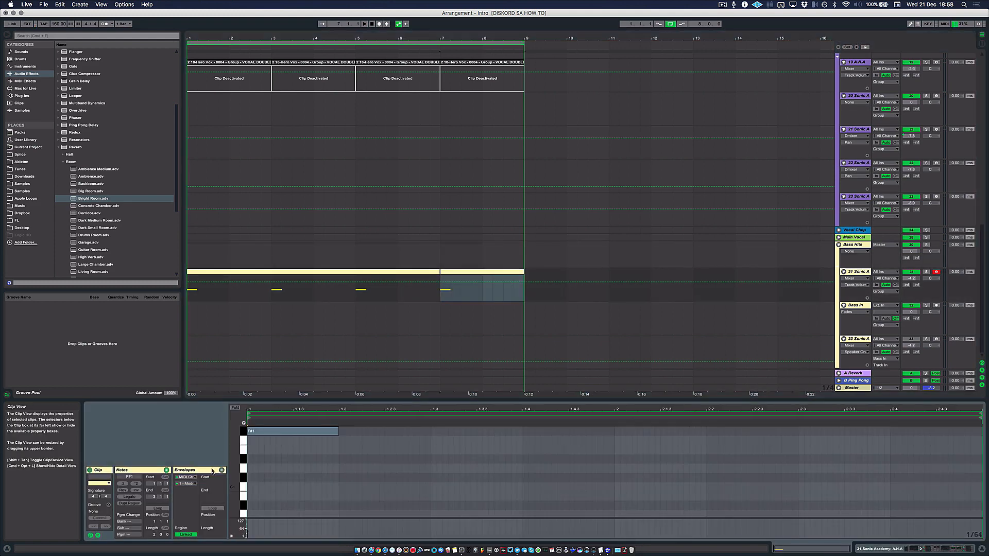
# Step: Copy the F#1 note to 2.1.3 in the bar 7 clip and duplicate it directly behind at 2.2.3
pyautogui.click(304, 430)
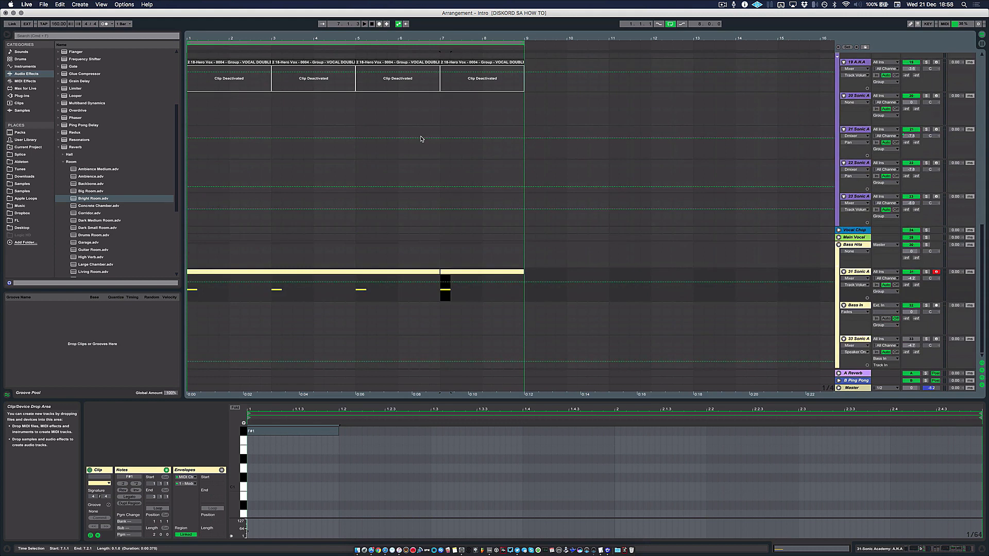
pyautogui.scroll(1, 421, 139)
pyautogui.press('space')
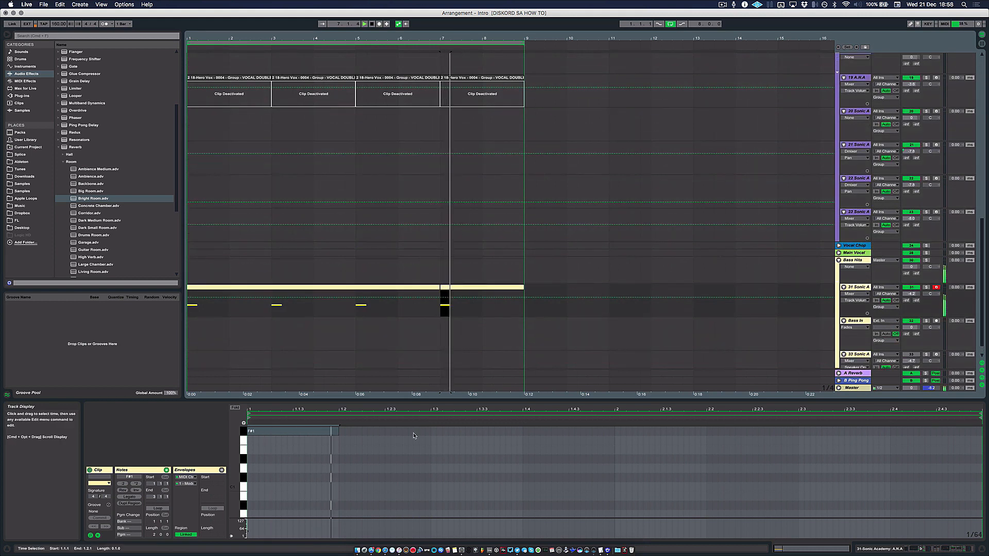
pyautogui.doubleClick(556, 436)
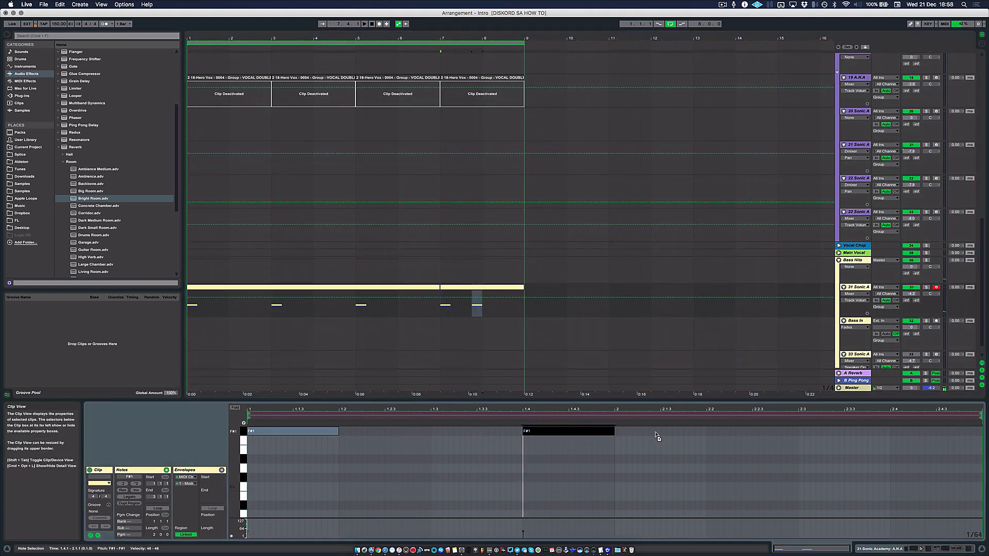
pyautogui.moveTo(580, 436); pyautogui.dragTo(706, 435)
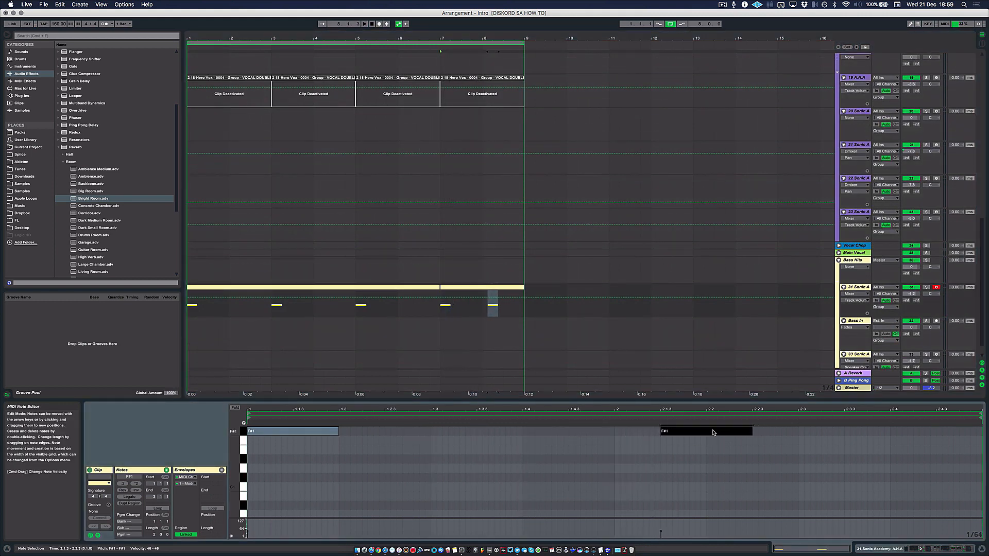
pyautogui.press('super+d')
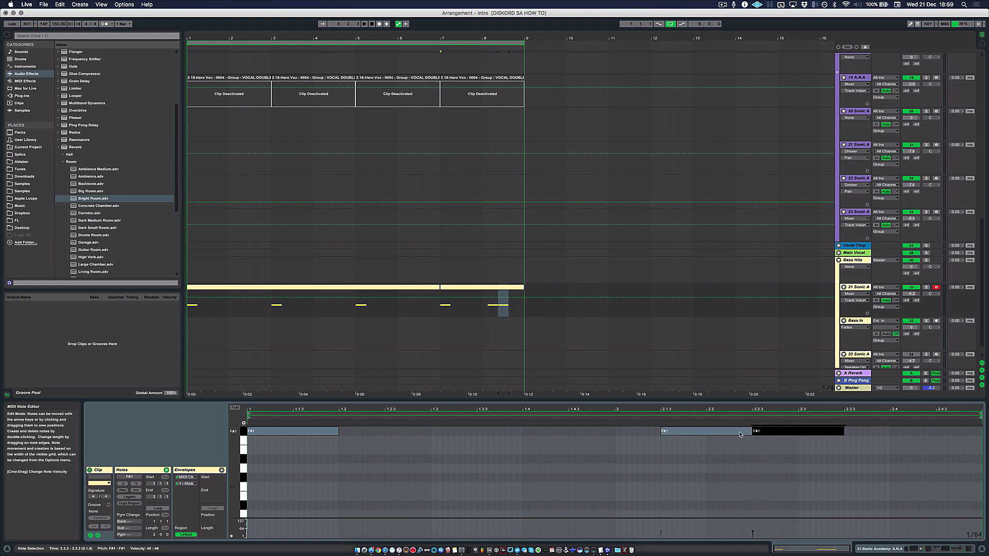
# Step: Delete the F#1 note at 2.1.3, move the remaining added note to 2.2.1, and play the section to check it
pyautogui.press('space')
pyautogui.click(620, 432)
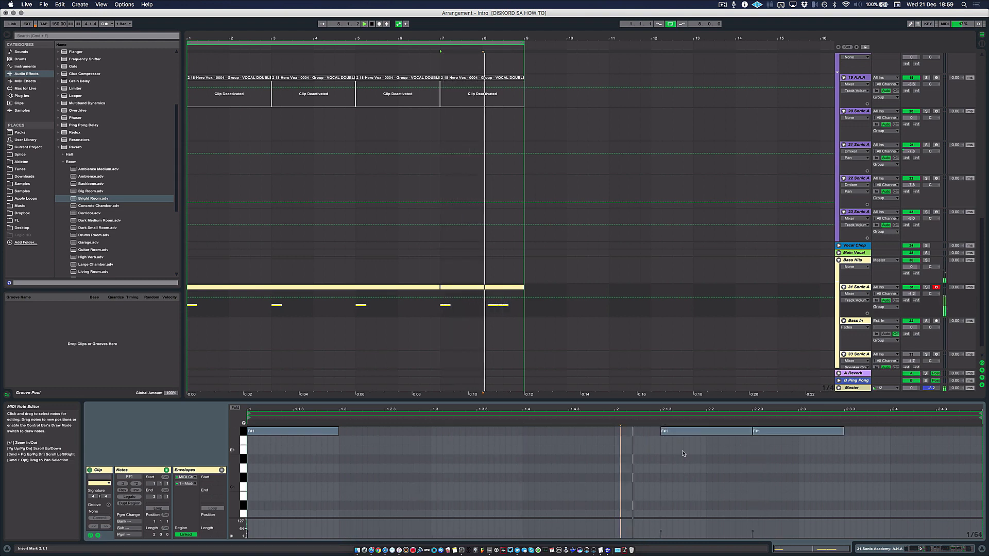
pyautogui.press('space')
pyautogui.doubleClick(689, 431)
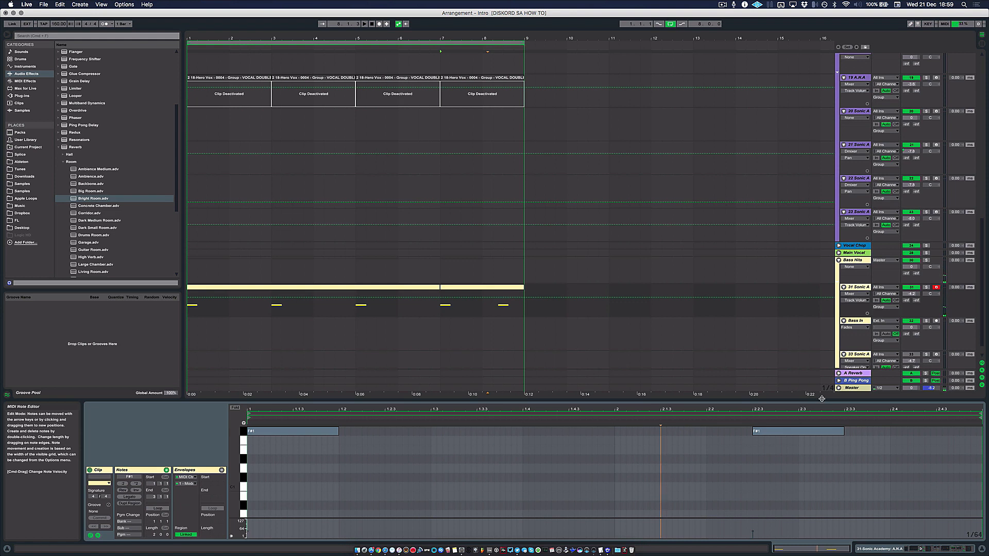
pyautogui.moveTo(797, 432); pyautogui.dragTo(747, 439)
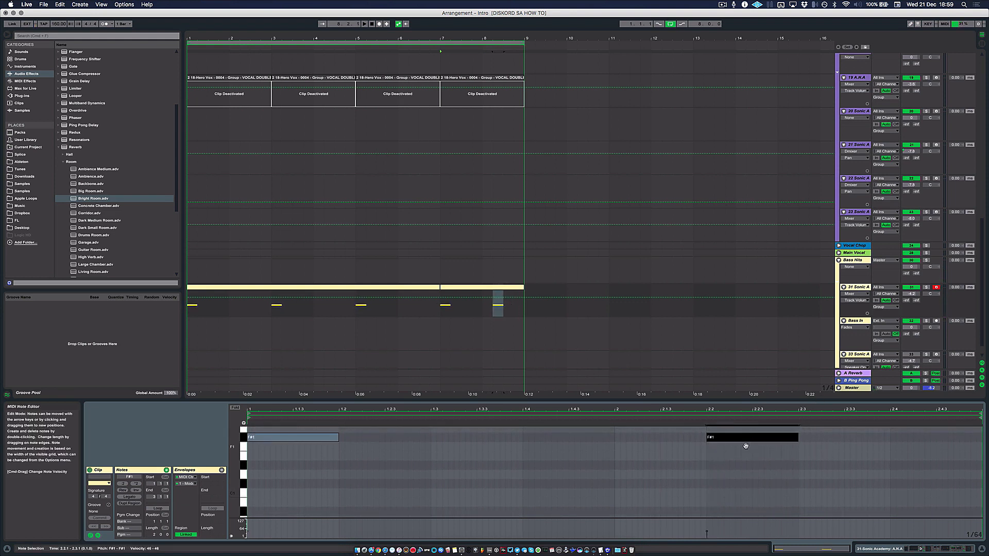
pyautogui.press('space')
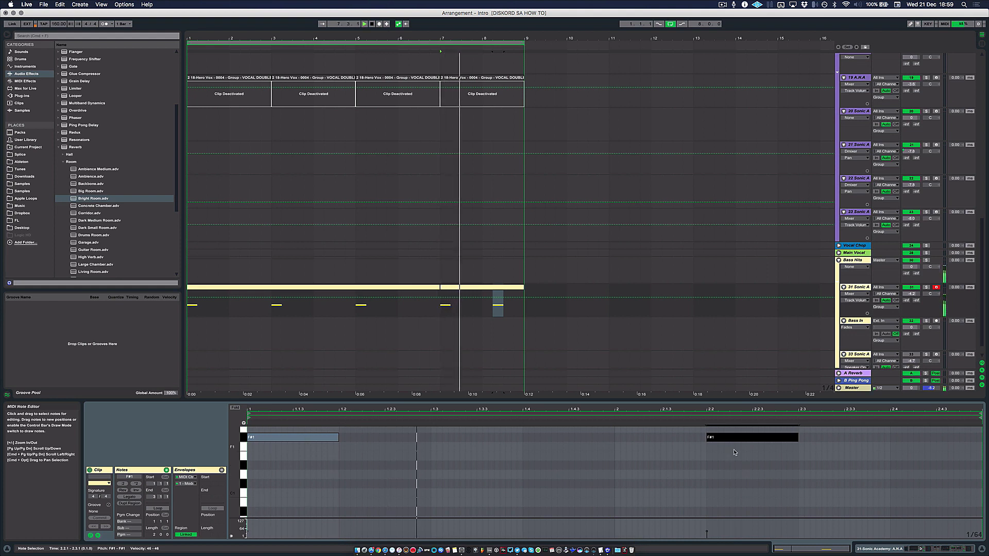
pyautogui.press('space')
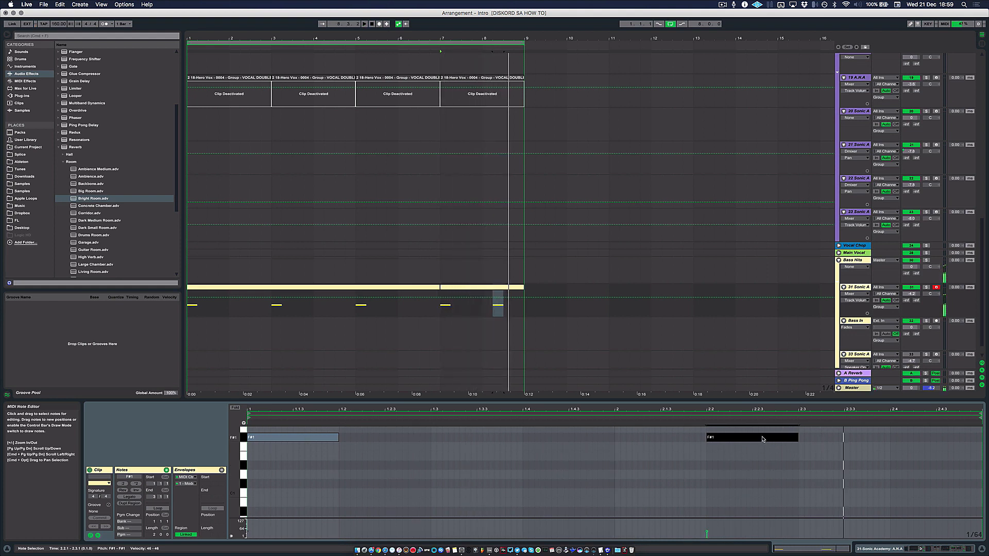
# Step: Copy the F#1 note from 2.2.1 to 2.3.3 in the bar 7 bass hit clip and play it back
pyautogui.moveTo(762, 438); pyautogui.dragTo(877, 441)
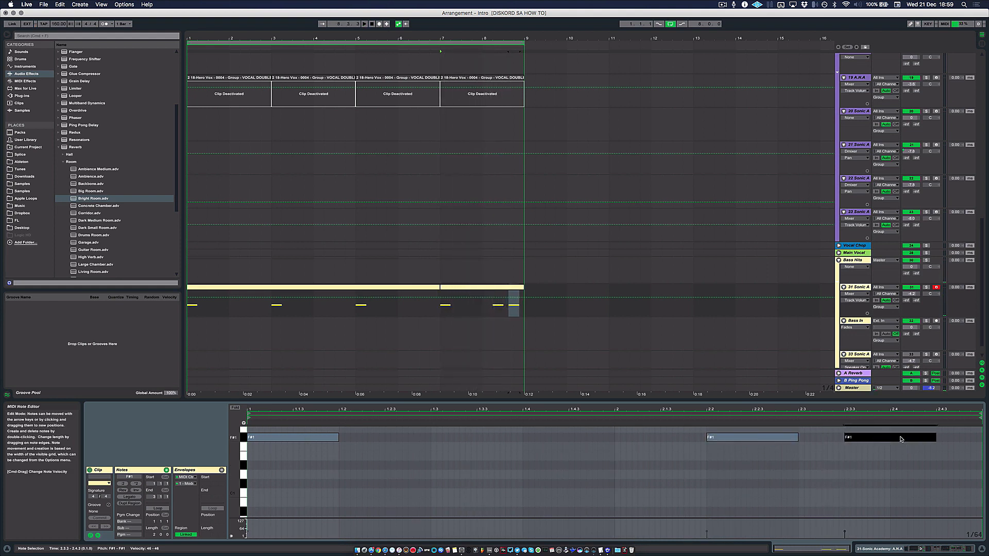
pyautogui.press('space')
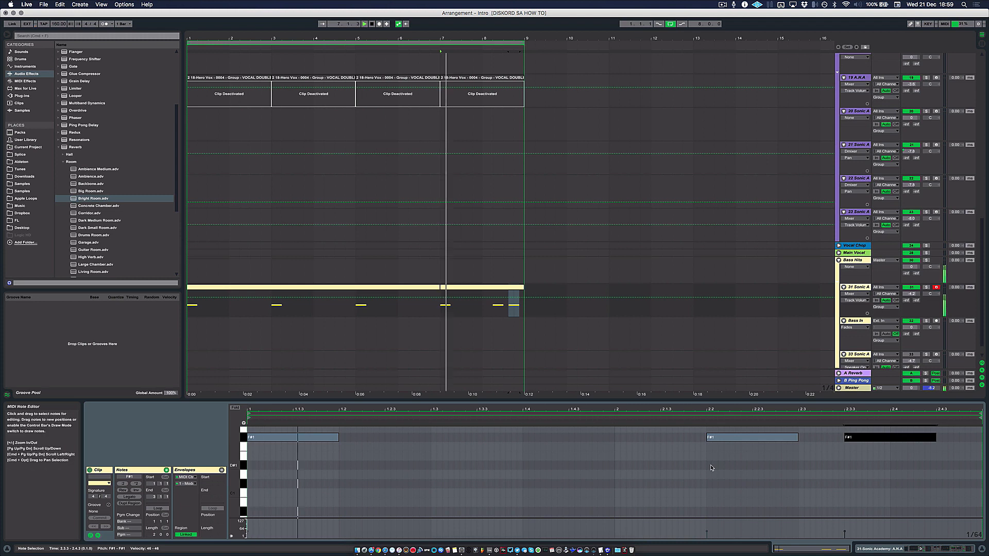
# Step: Draw a modulation envelope peak over the 2.2.1 note and a taller one over the 2.3.3 note, auditioning the arrangement
pyautogui.click(221, 470)
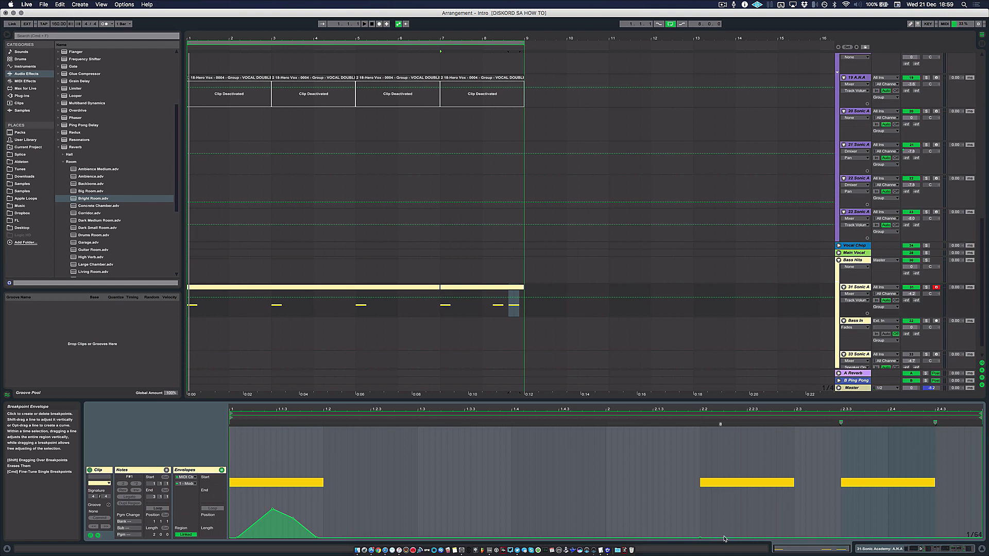
pyautogui.moveTo(724, 539); pyautogui.dragTo(810, 538)
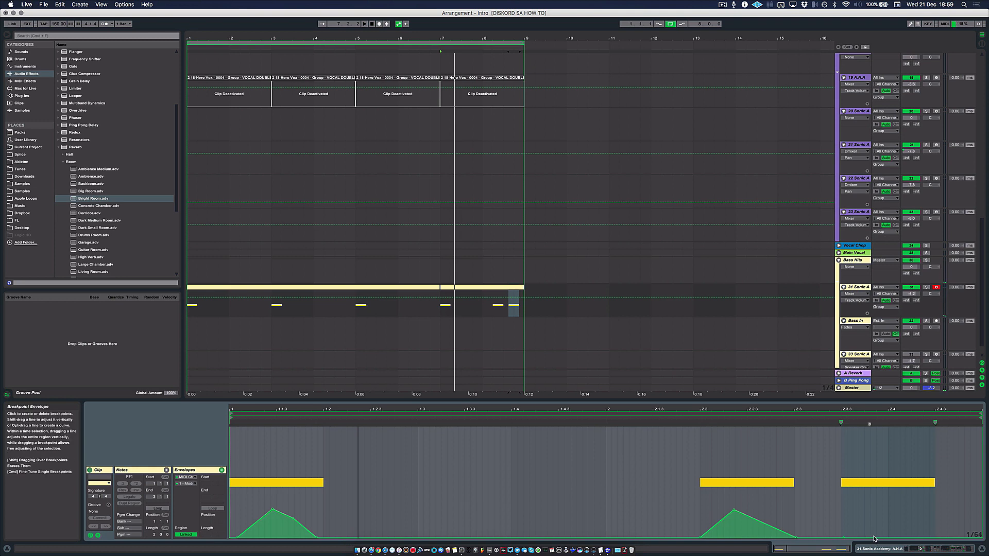
pyautogui.moveTo(878, 538); pyautogui.dragTo(878, 482)
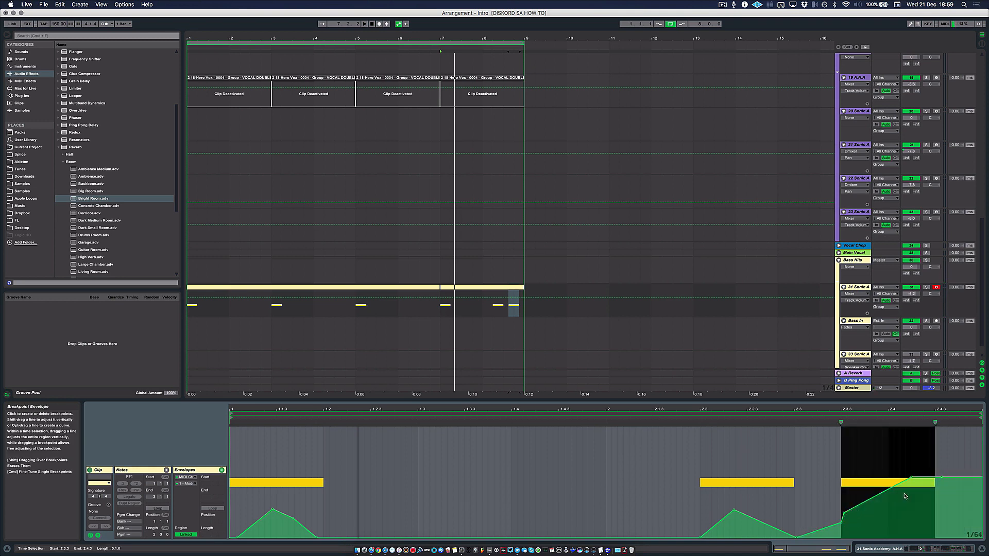
pyautogui.click(935, 480)
pyautogui.press('space')
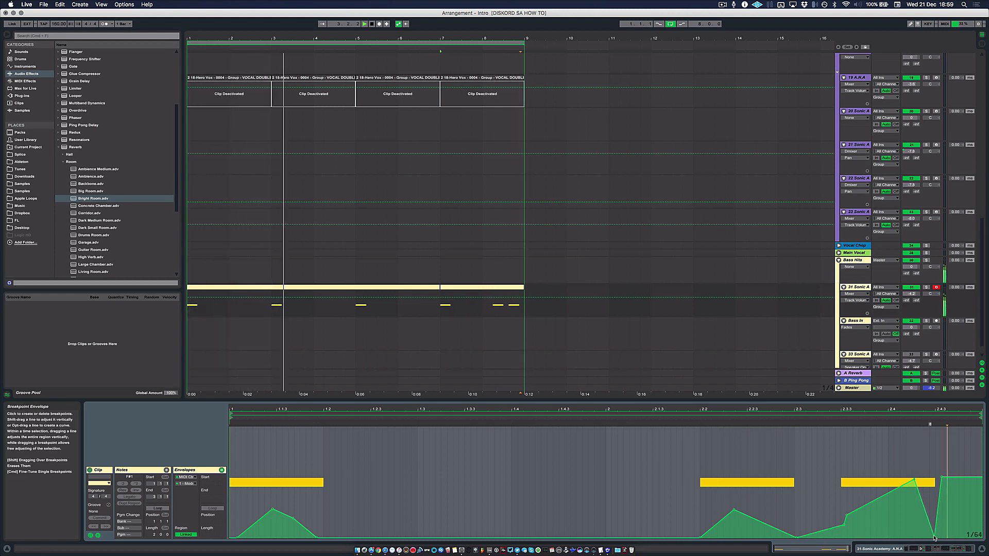
# Step: Bring the last hit's envelope to zero just after its note, smooth its rise, shift the peak to about 2.4, and audition it
pyautogui.moveTo(934, 537); pyautogui.dragTo(946, 538)
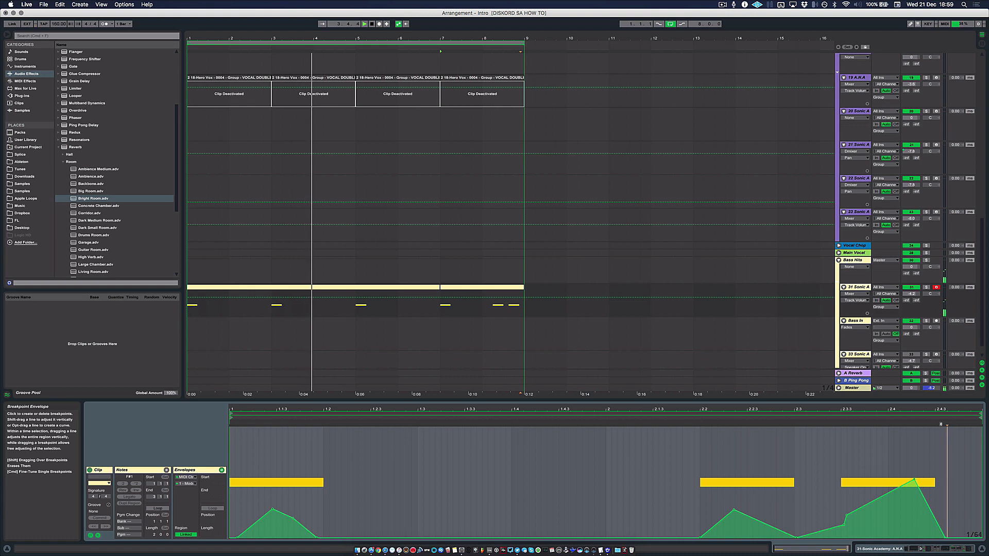
pyautogui.click(847, 515)
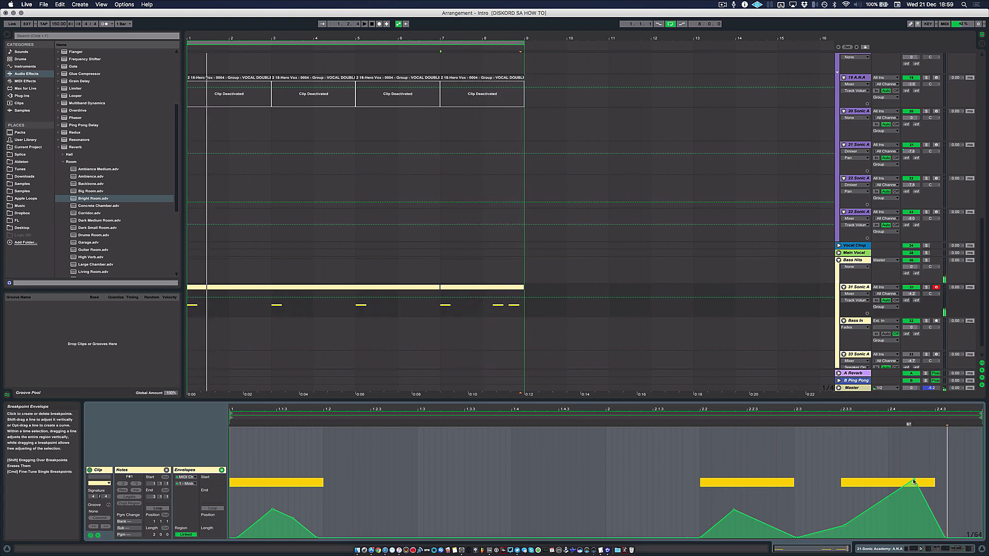
pyautogui.press('space')
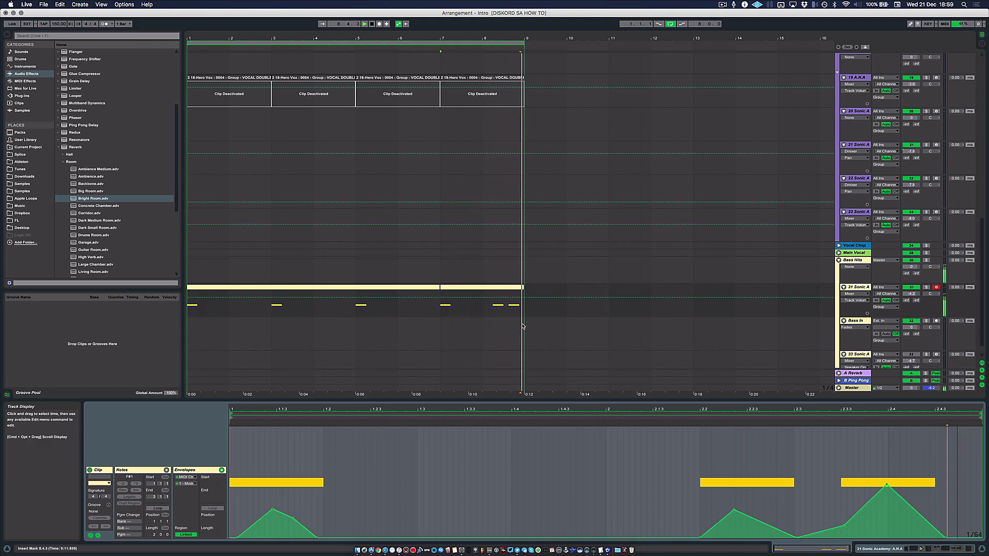
pyautogui.press('space')
pyautogui.click(395, 287)
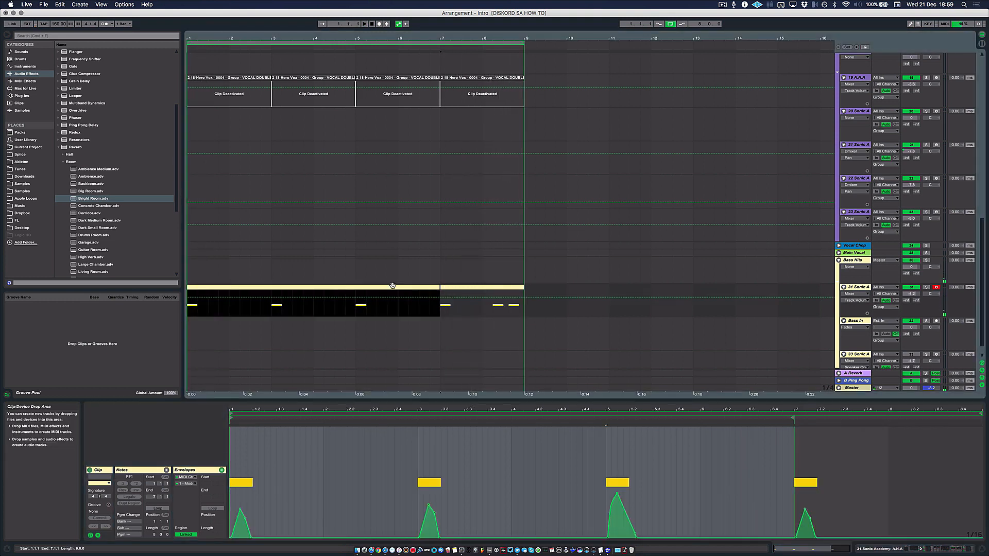
pyautogui.press('-')
pyautogui.click(396, 289)
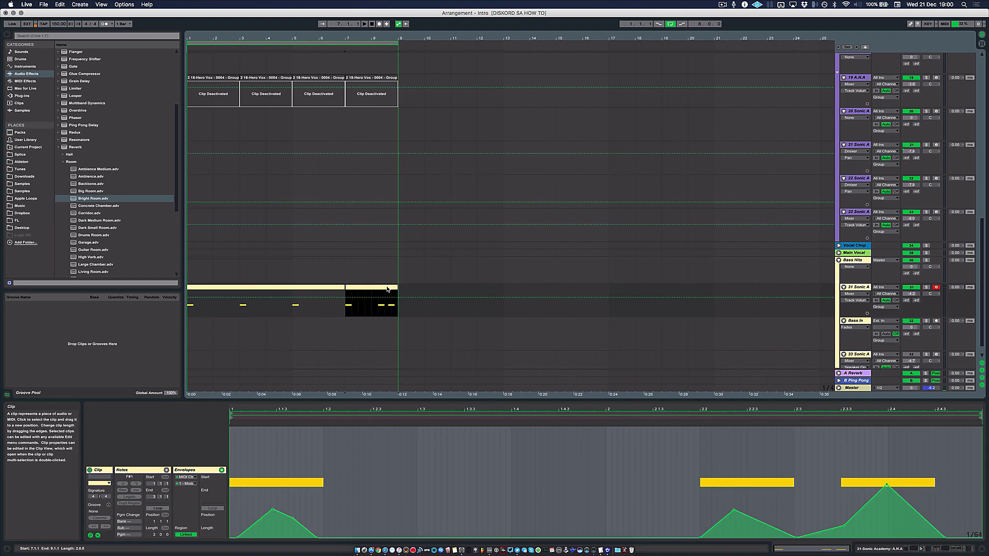
pyautogui.click(227, 283)
pyautogui.press('+')
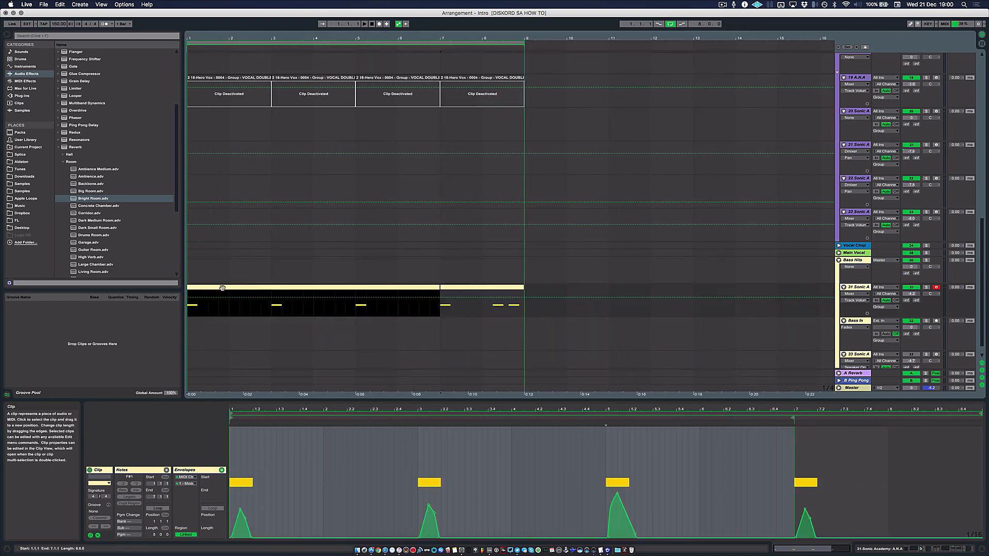
# Step: Activate the four deactivated MIDI clips on the first A.N.A synth track in bars 1 to 9
pyautogui.press('-')
pyautogui.scroll(2, 335, 313)
pyautogui.scroll(-3, 334, 314)
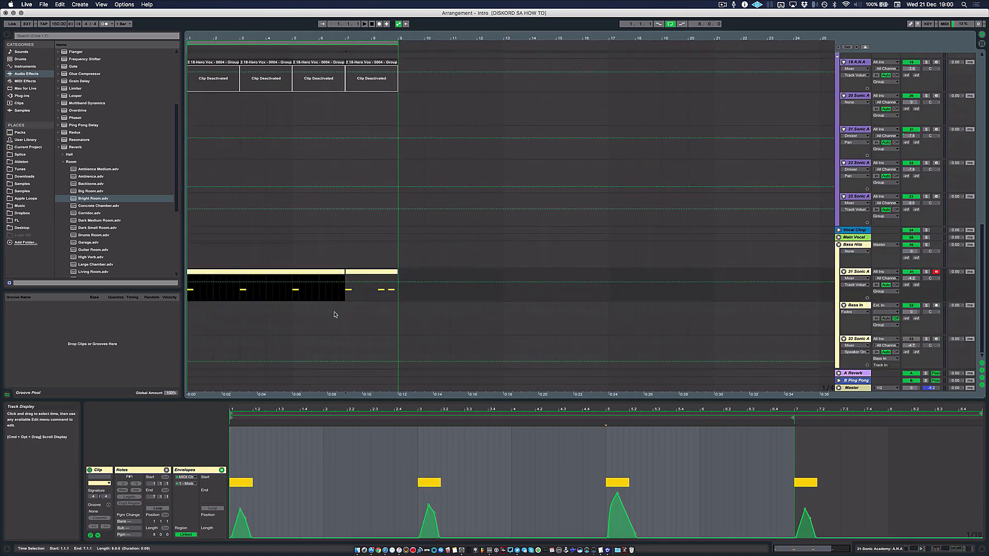
pyautogui.scroll(5, 334, 314)
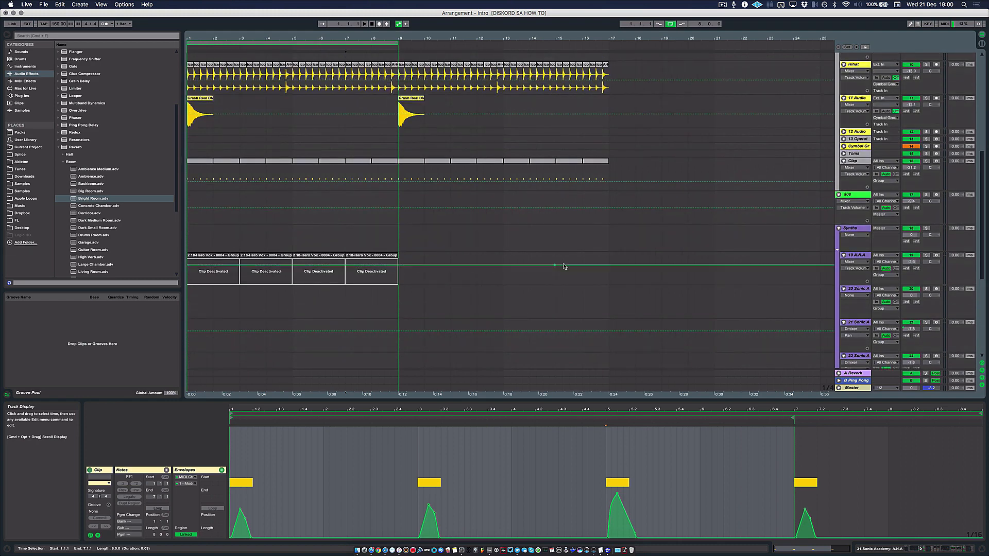
pyautogui.click(213, 271)
pyautogui.keyDown('shift'); pyautogui.click(375, 257); pyautogui.keyUp('shift')
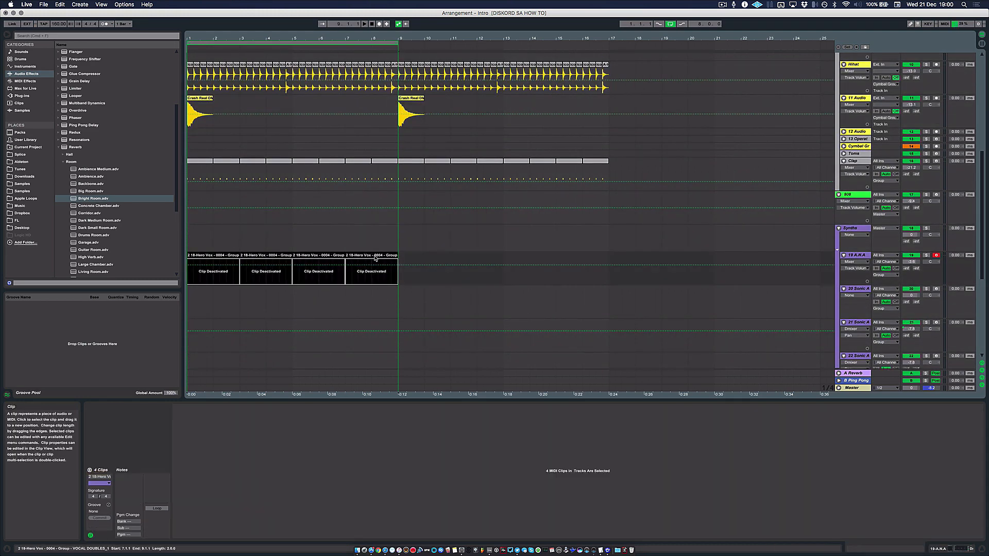
pyautogui.press('0')
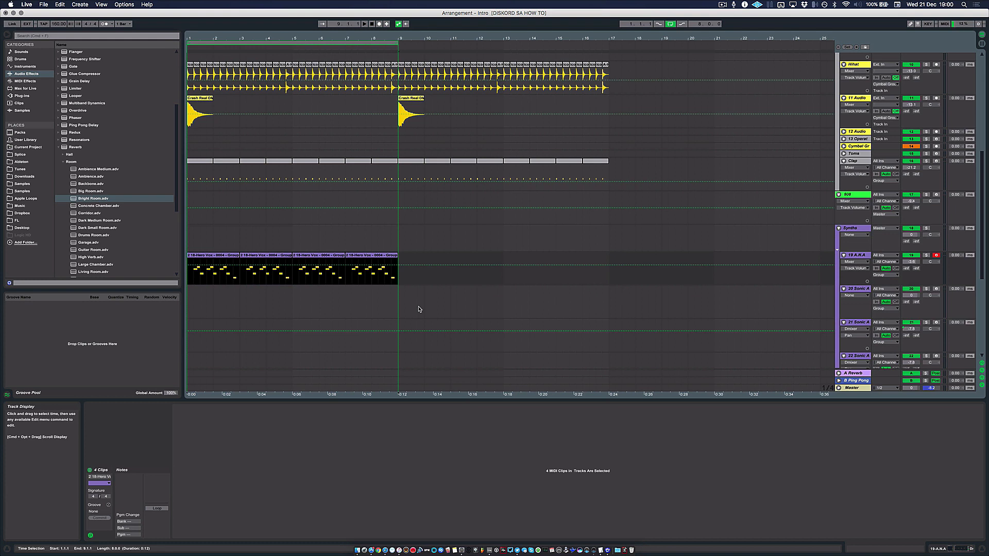
# Step: Open the notes of the first A.N.A clip at bar 1 and audition its track soloed
pyautogui.click(237, 267)
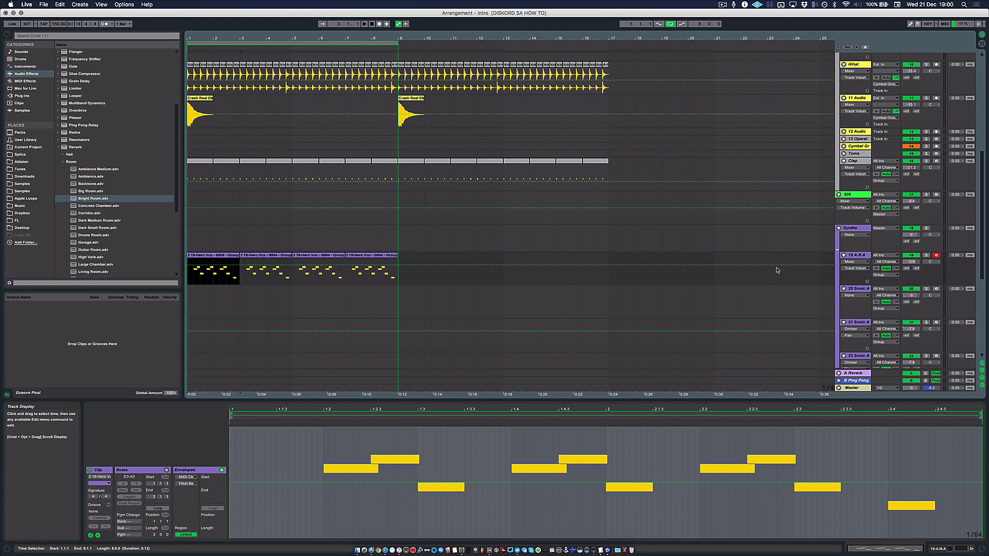
pyautogui.click(858, 256)
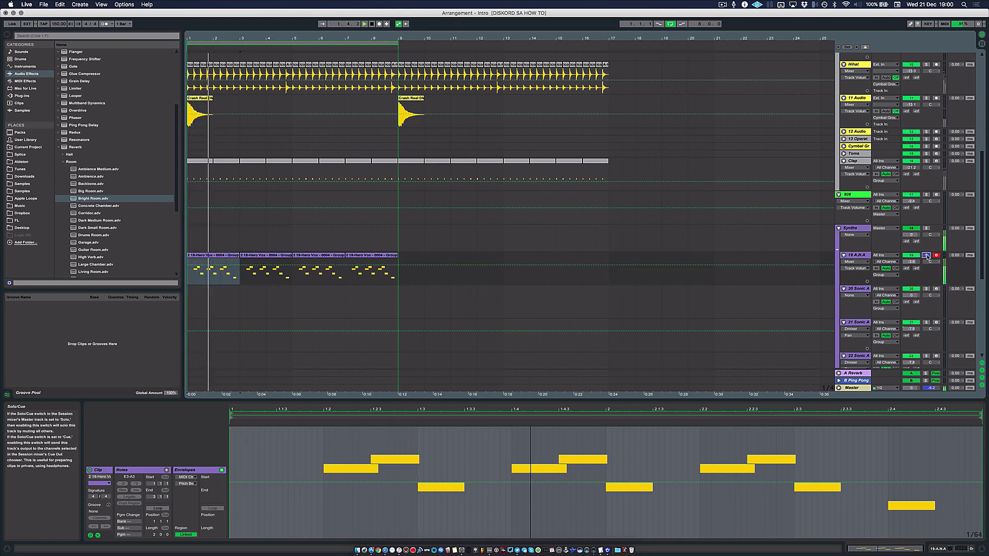
pyautogui.press('space')
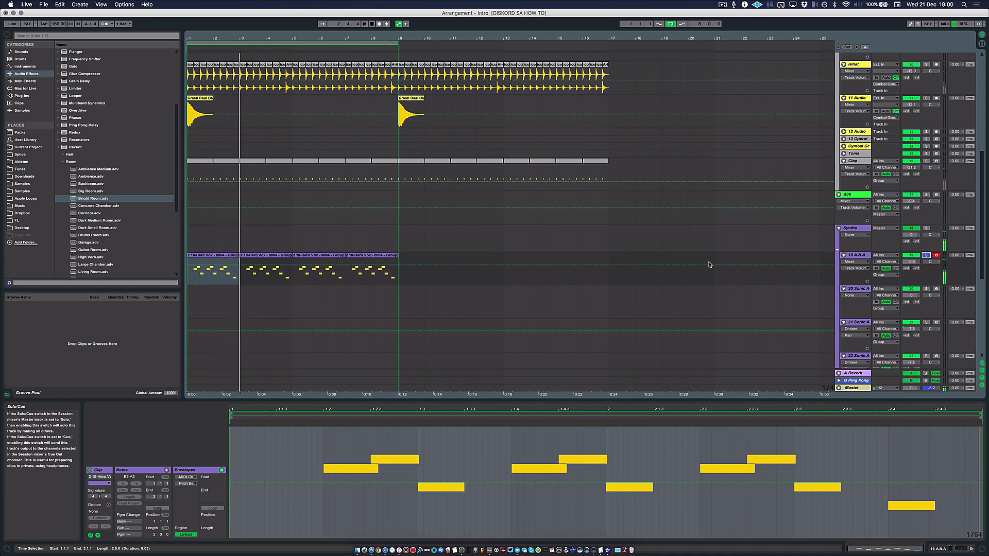
# Step: Solo the Vocal Chop track and play it from bar 33
pyautogui.scroll(-3, 701, 279)
pyautogui.scroll(-3, 701, 279)
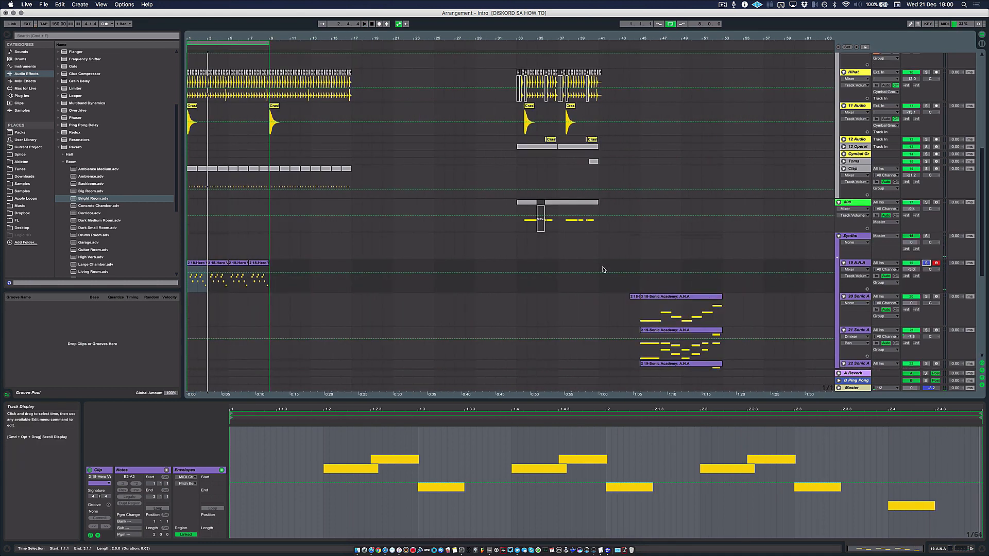
pyautogui.scroll(10, 604, 269)
pyautogui.scroll(-10, 570, 183)
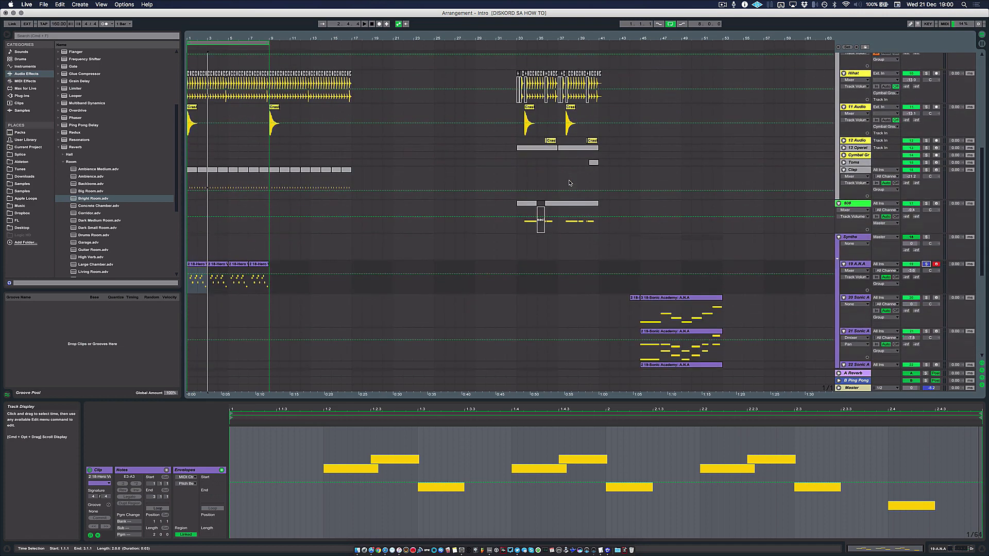
pyautogui.scroll(-10, 668, 290)
pyautogui.click(516, 258)
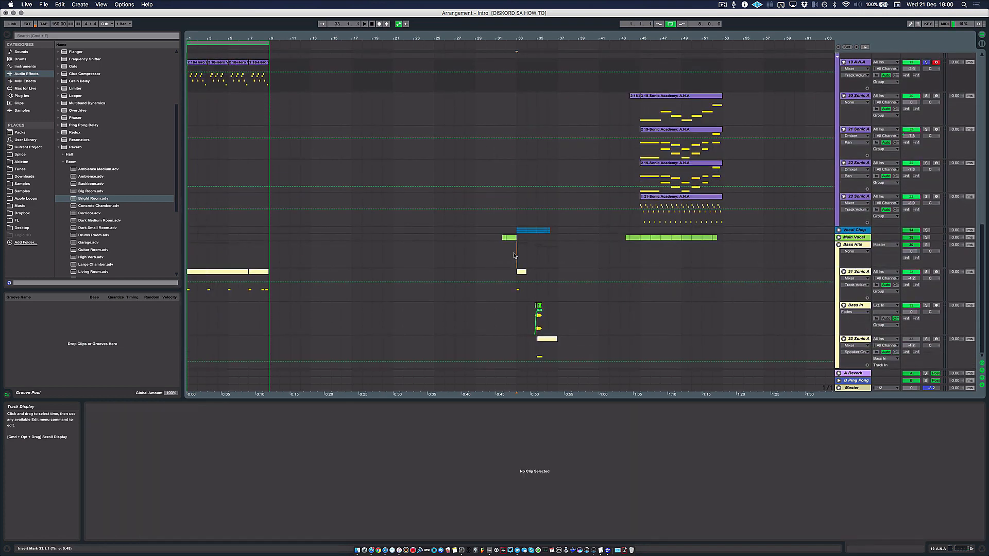
pyautogui.press('space')
pyautogui.click(926, 230)
pyautogui.press('space')
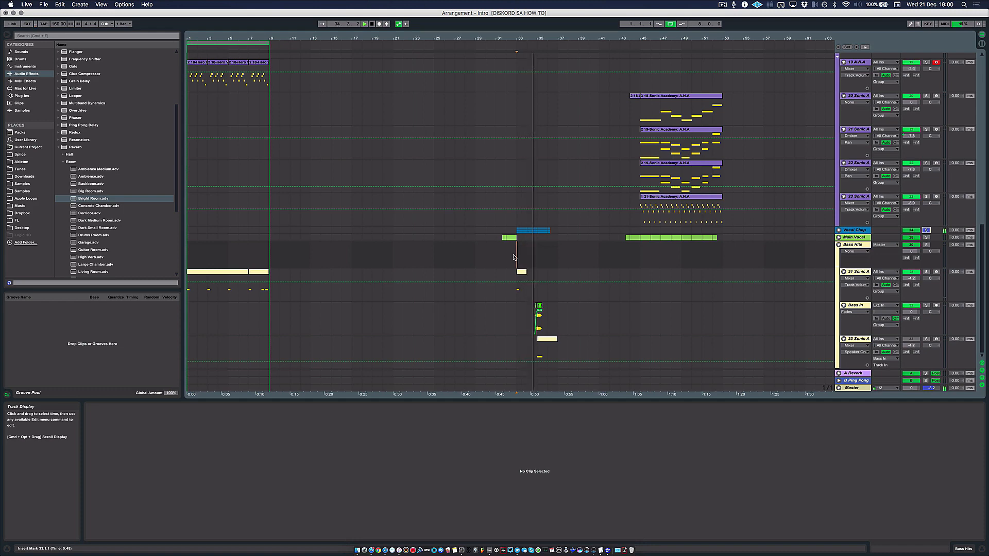
pyautogui.press('space')
# Step: Play the bar 1 A.N.A synth clip soloed and together with the other tracks
pyautogui.scroll(5, 397, 141)
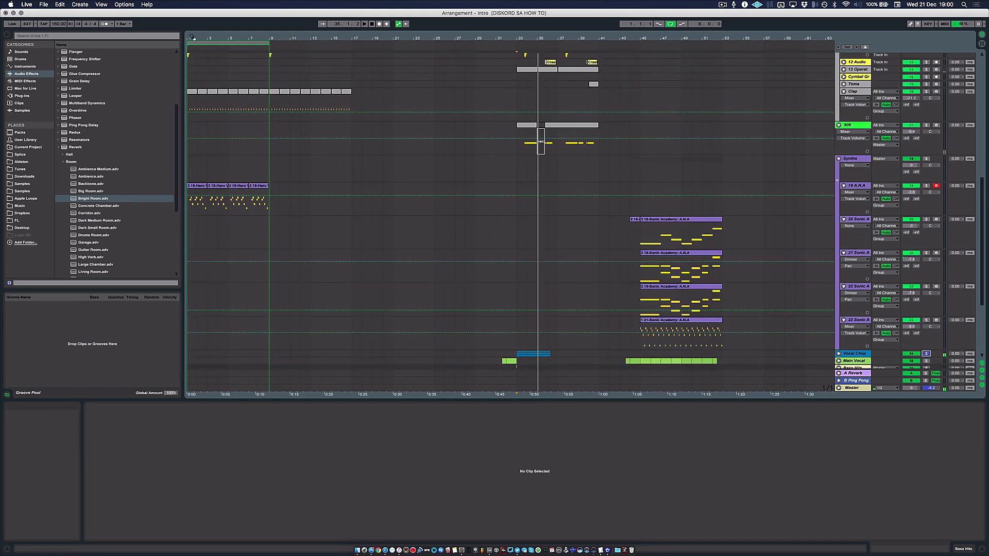
pyautogui.moveTo(294, 38); pyautogui.dragTo(294, 74)
pyautogui.click(209, 186)
pyautogui.press('space')
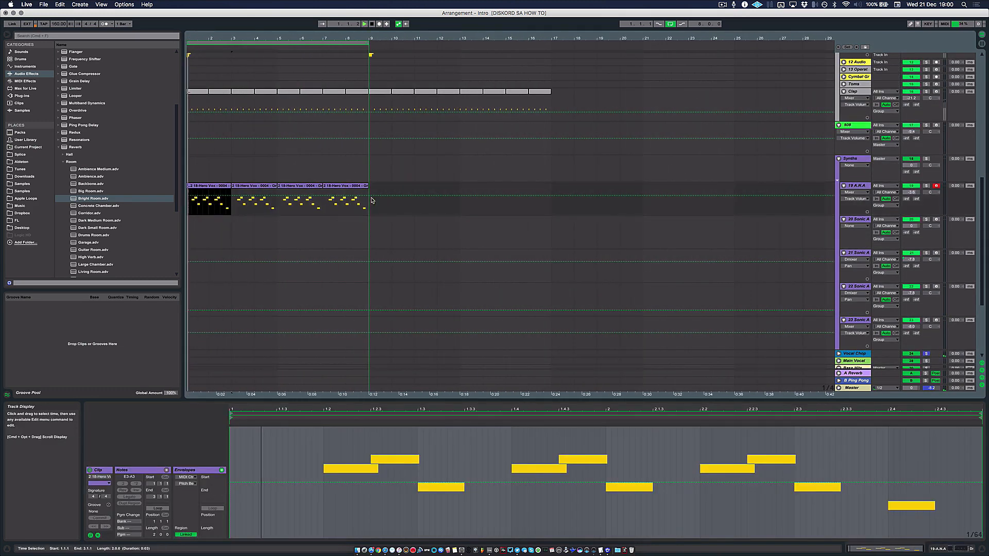
pyautogui.click(927, 185)
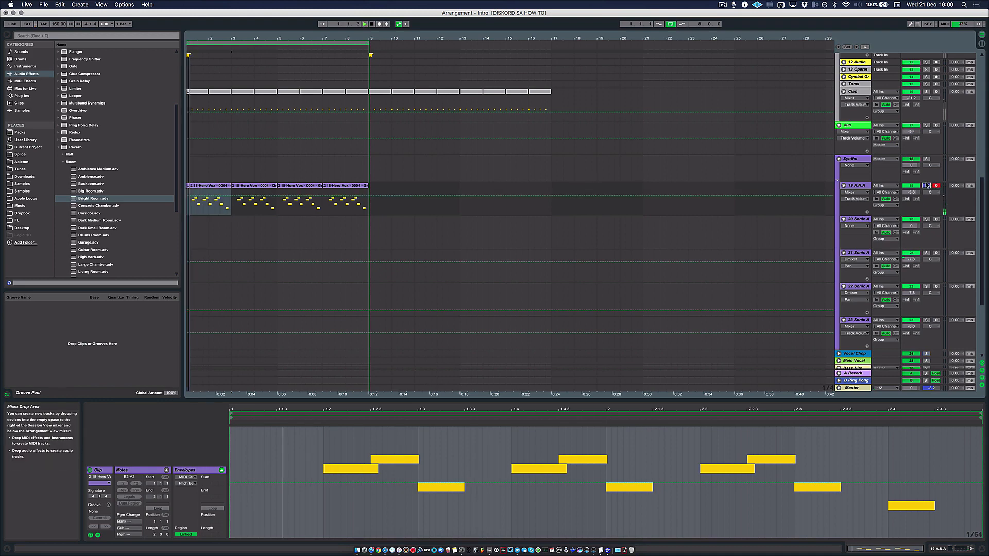
pyautogui.press('space')
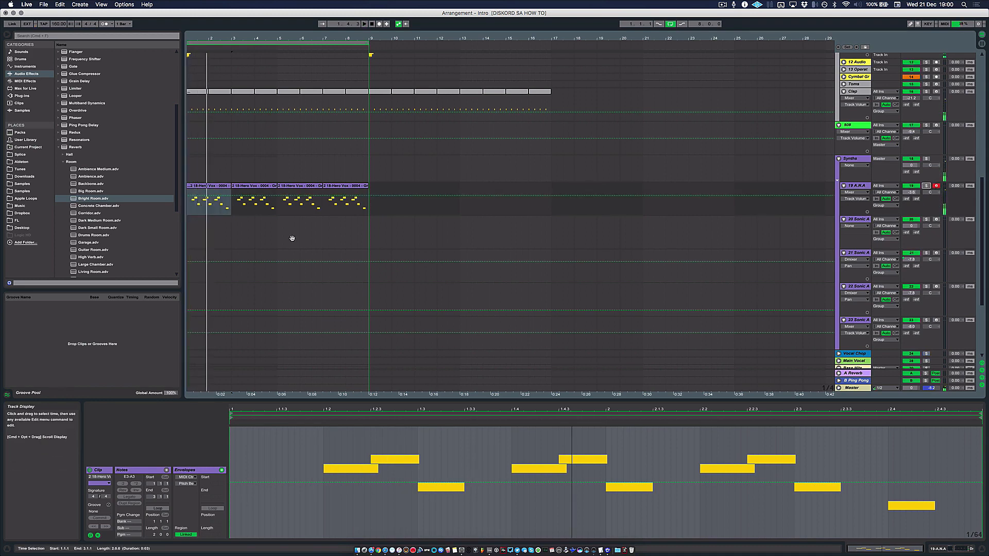
# Step: Examine the A.N.A synth track from its bar 7 clip across the empty bars up to the section starting at bar 33
pyautogui.press('-')
pyautogui.press('-')
pyautogui.press('+')
pyautogui.press('+')
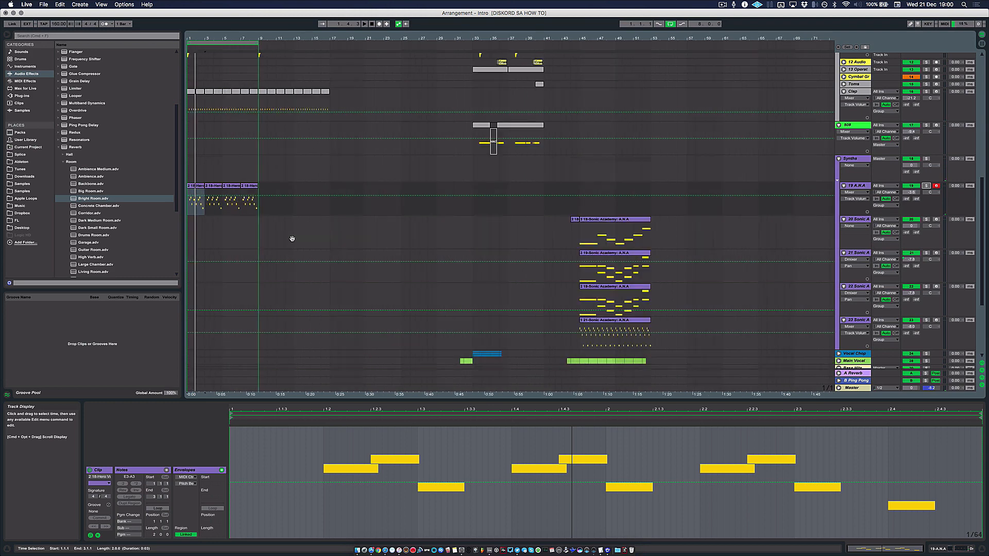
pyautogui.scroll(-1, 293, 241)
pyautogui.press('-')
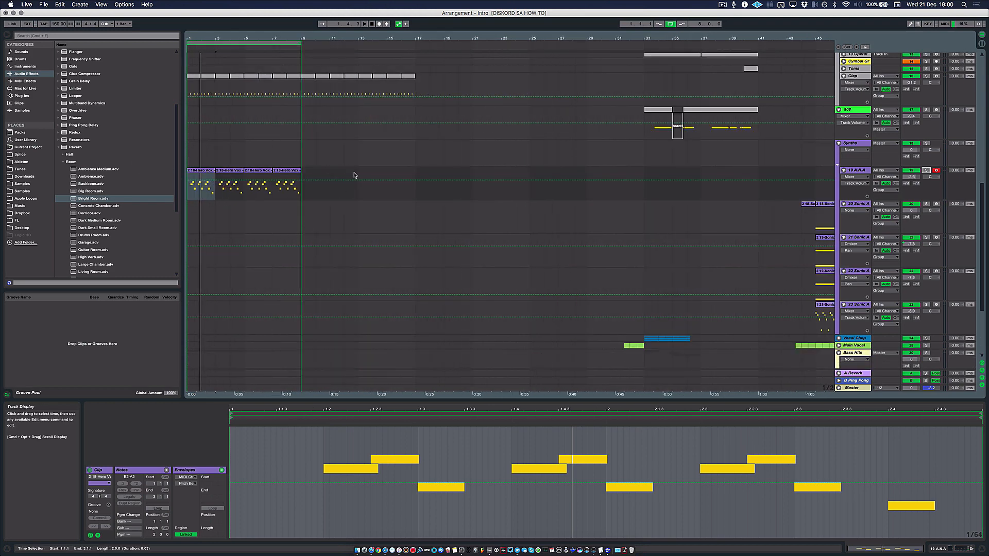
pyautogui.click(415, 192)
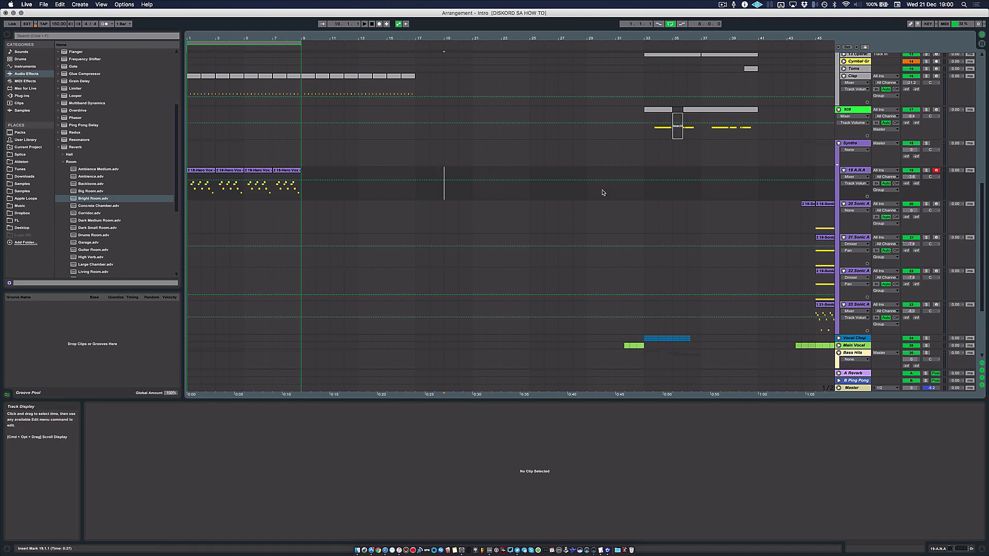
pyautogui.keyDown('shift'); pyautogui.click(633, 193); pyautogui.keyUp('shift')
pyautogui.click(644, 191)
pyautogui.click(266, 194)
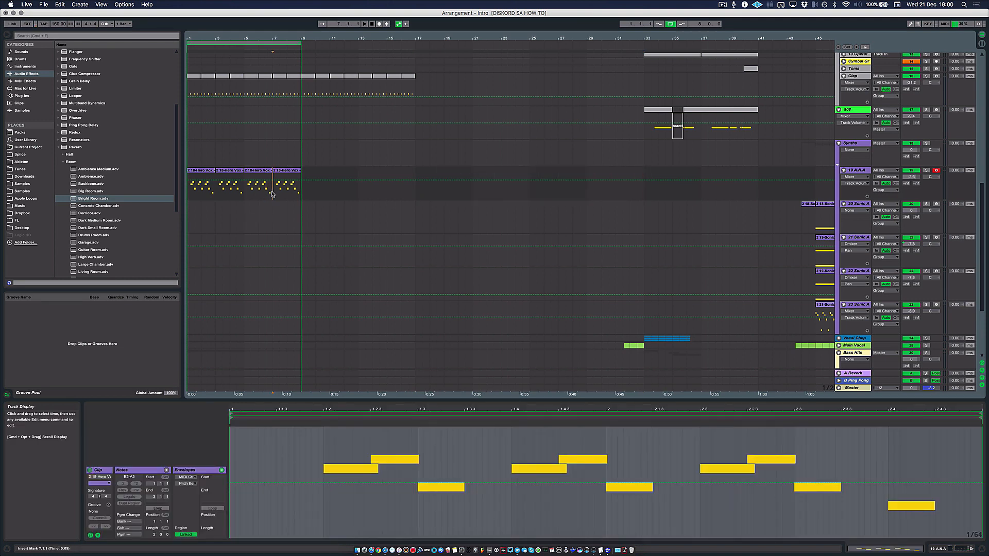
pyautogui.rightClick(271, 190)
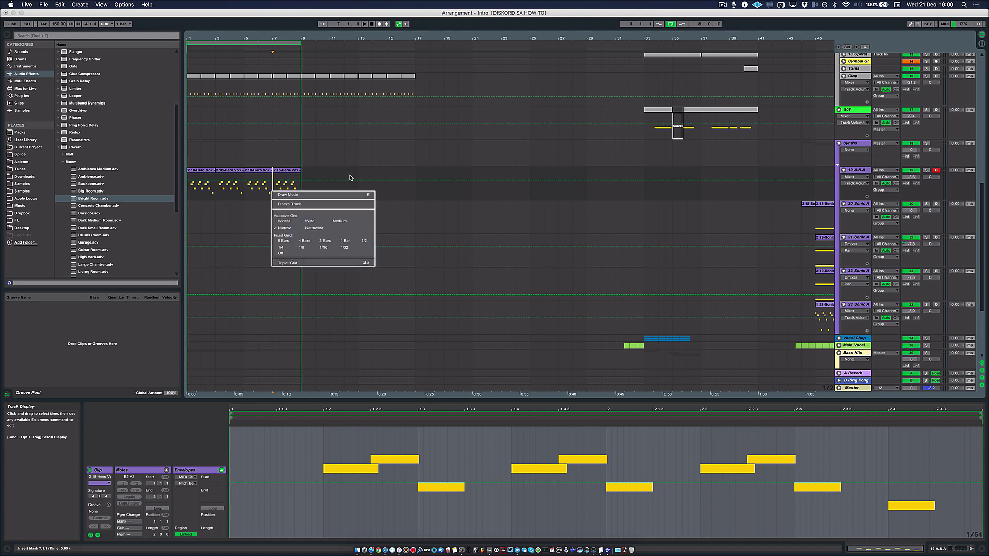
pyautogui.click(345, 174)
pyautogui.press('-')
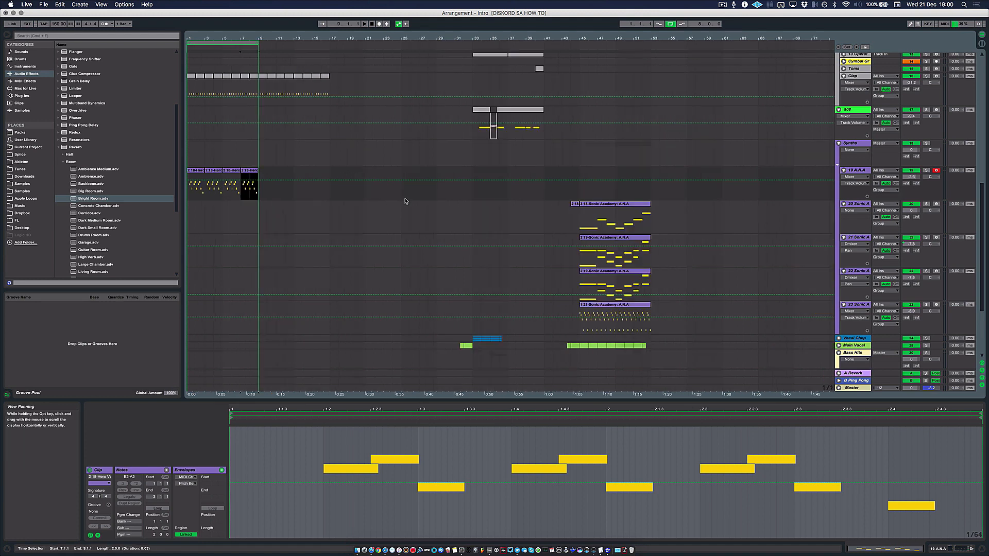
pyautogui.click(400, 196)
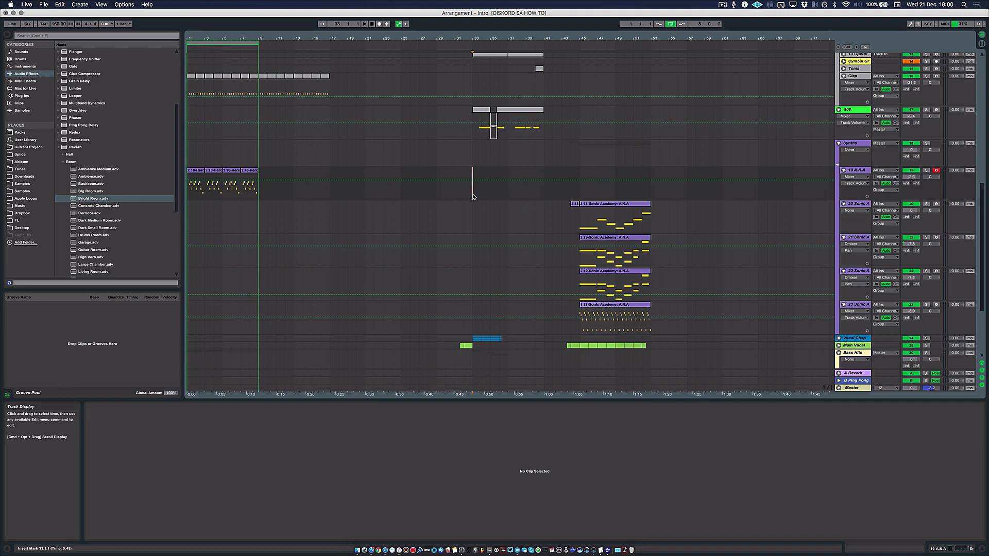
pyautogui.click(240, 170)
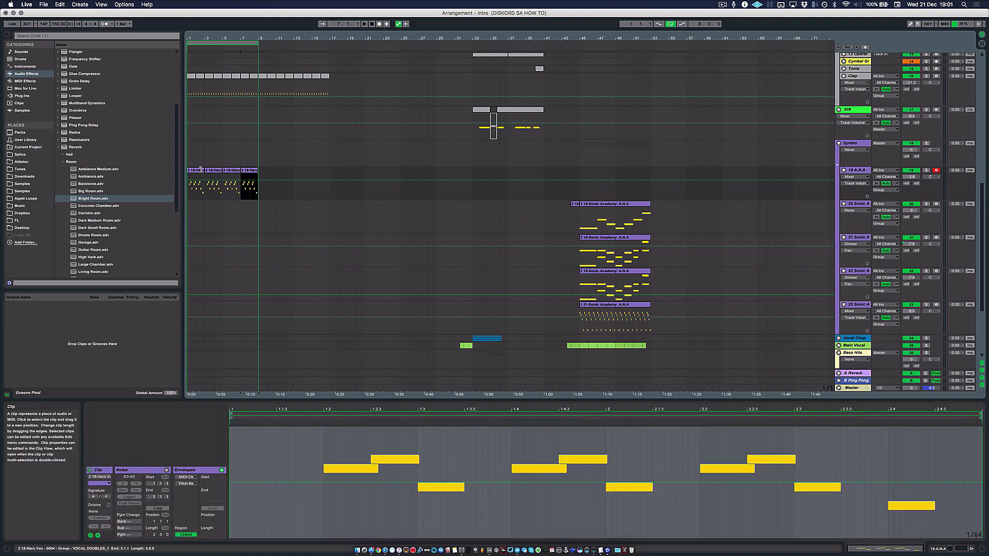
# Step: Duplicate the A.N.A synth clips from bars 1–9 into bars 9–17 and play them from bar 1
pyautogui.keyDown('shift'); pyautogui.click(199, 172); pyautogui.keyUp('shift')
pyautogui.press('super+d')
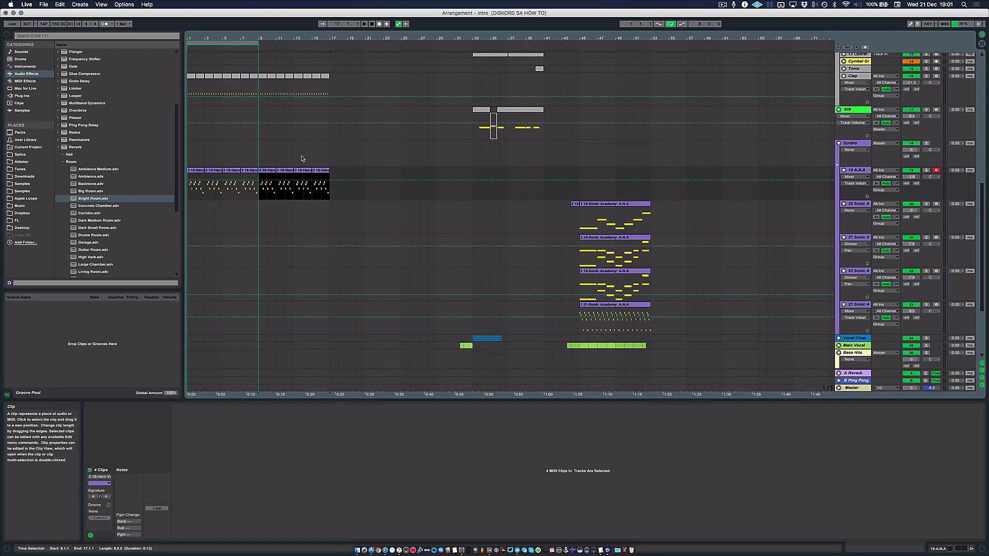
pyautogui.click(196, 174)
pyautogui.press('space')
pyautogui.press('+')
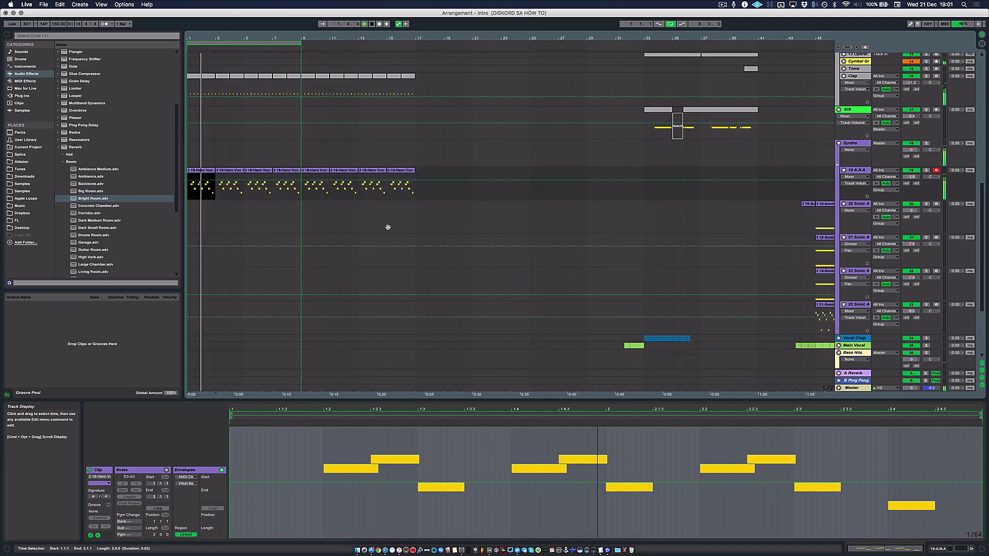
pyautogui.scroll(-1, 388, 227)
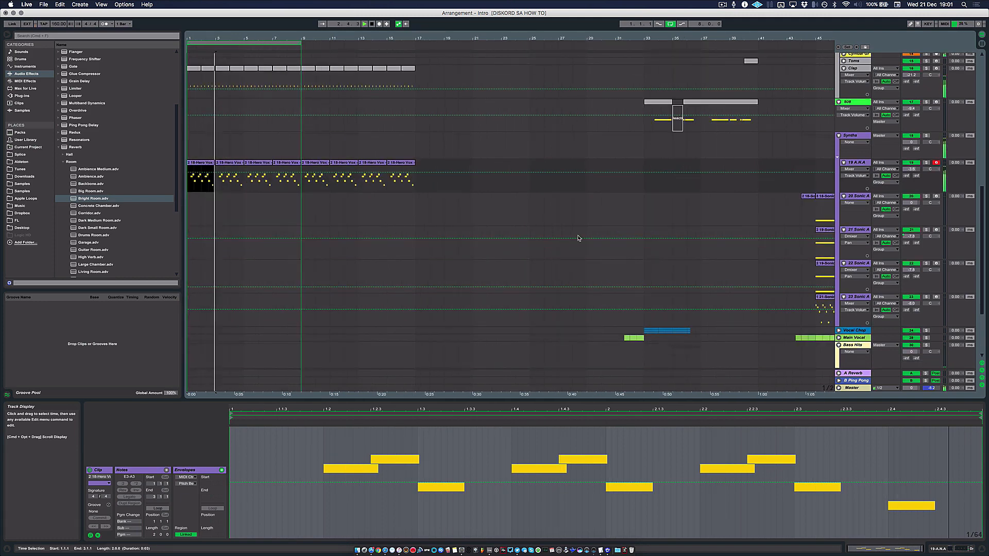
pyautogui.click(512, 247)
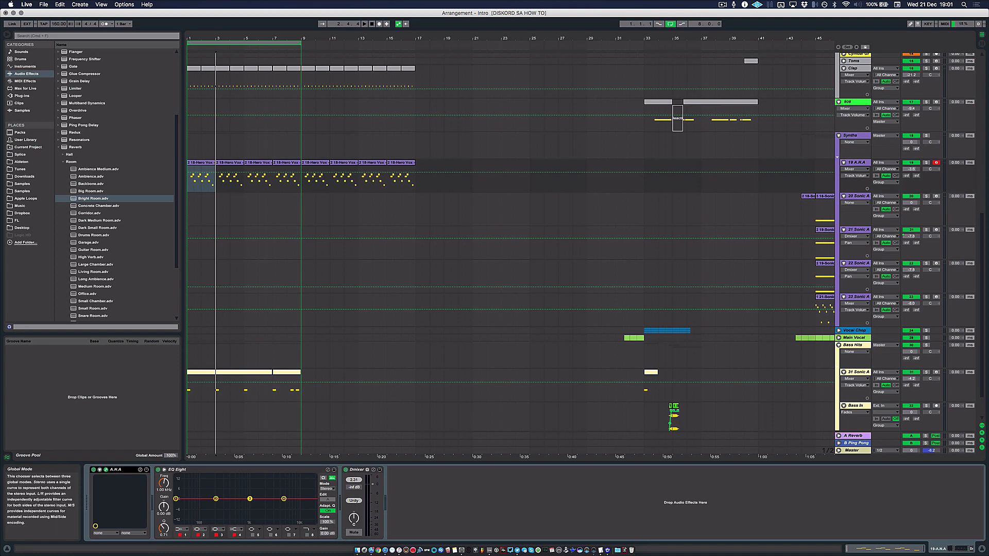
# Step: Open the A.N.A synth's plugin window, move it clear of the clips and play the Outrage Pluck melody
pyautogui.moveTo(584, 555); pyautogui.dragTo(494, 122)
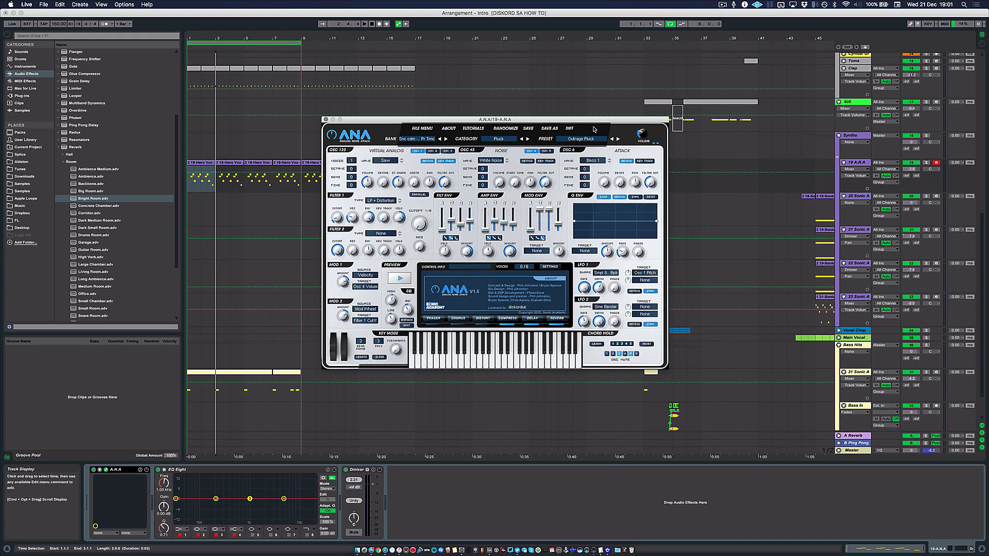
pyautogui.click(582, 139)
pyautogui.click(589, 139)
pyautogui.moveTo(576, 120); pyautogui.dragTo(711, 153)
pyautogui.press('space')
pyautogui.press('space')
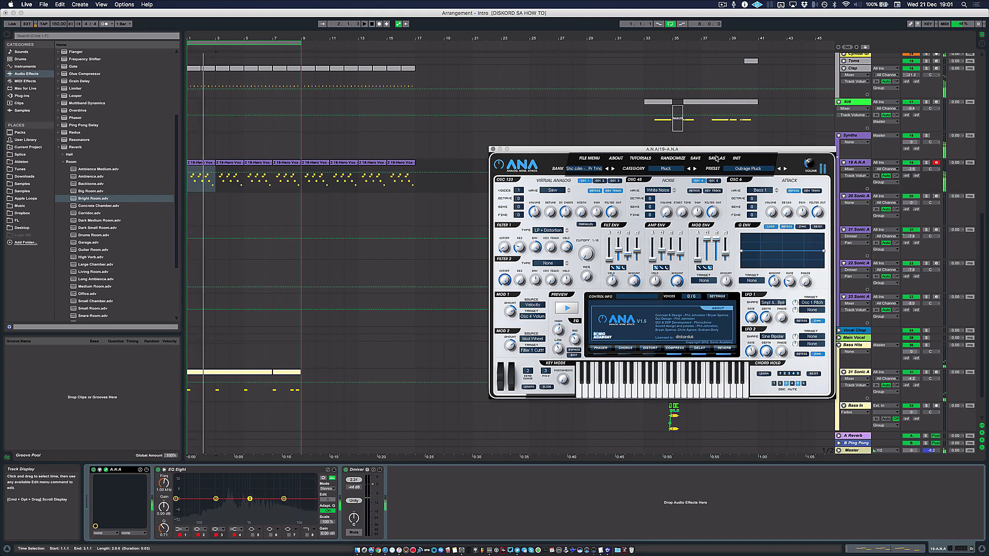
pyautogui.moveTo(705, 152); pyautogui.dragTo(750, 163)
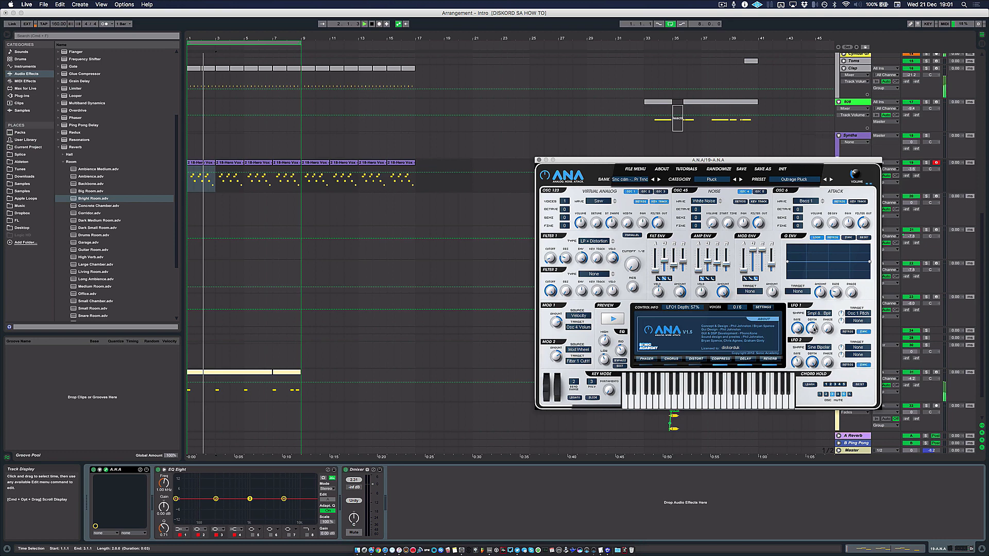
# Step: Try lowering the synth's LFO 1 depth to 11%, raise it again during playback, and close the plugin window
pyautogui.moveTo(814, 329); pyautogui.dragTo(814, 384)
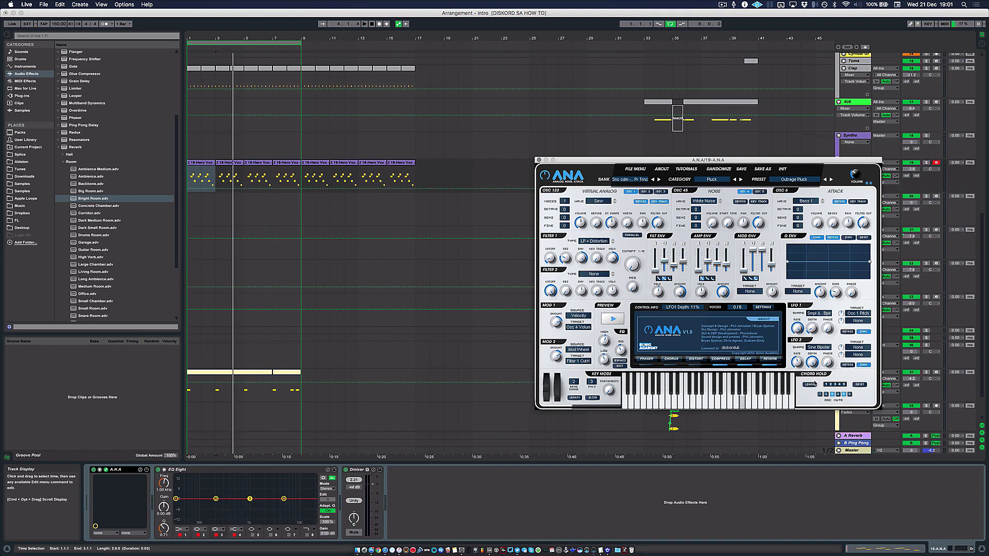
pyautogui.press('space')
pyautogui.moveTo(814, 384); pyautogui.dragTo(815, 334)
pyautogui.press('space')
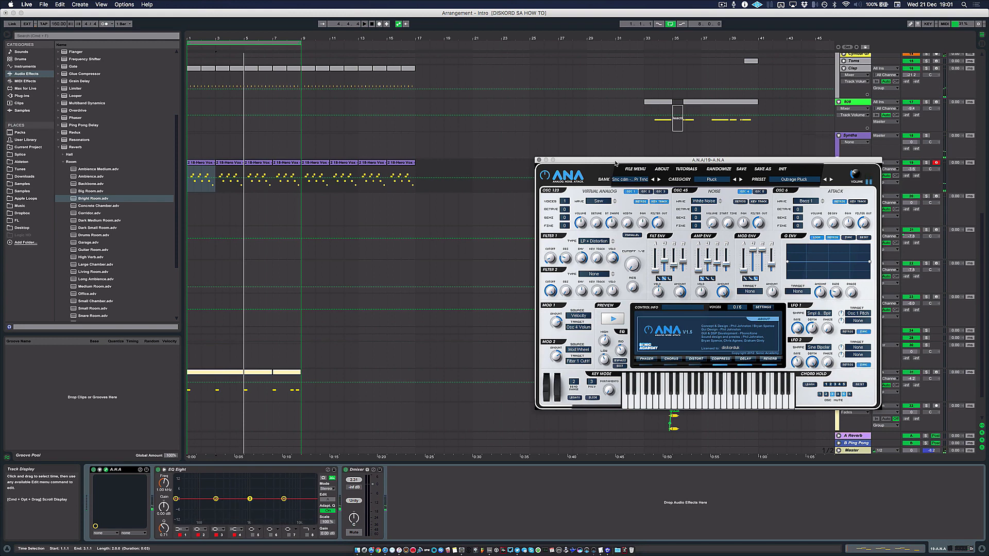
pyautogui.moveTo(615, 164); pyautogui.dragTo(642, 164)
pyautogui.click(565, 161)
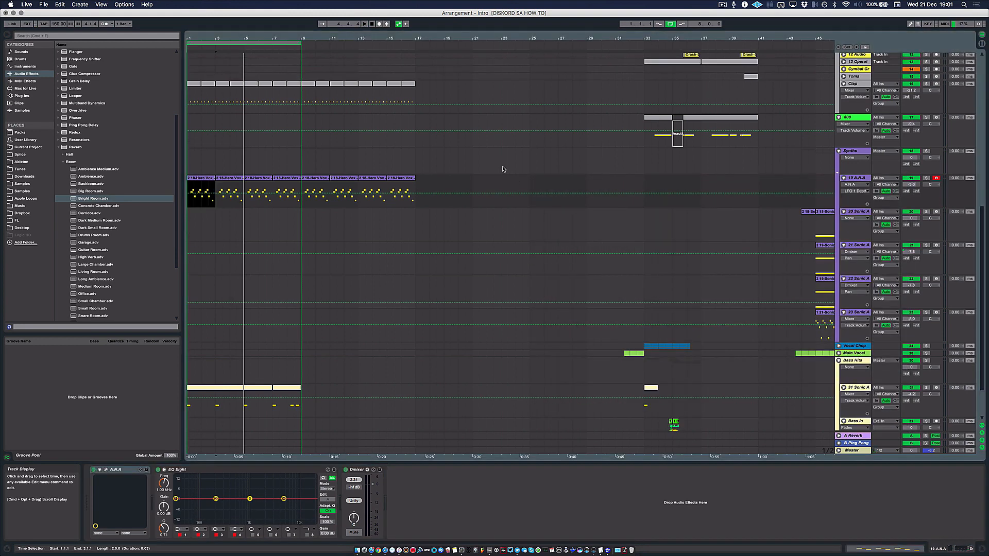
# Step: Play the arrangement and extend the loop region's end to bar 17
pyautogui.scroll(1, 503, 168)
pyautogui.scroll(-3, 491, 198)
pyautogui.press('space')
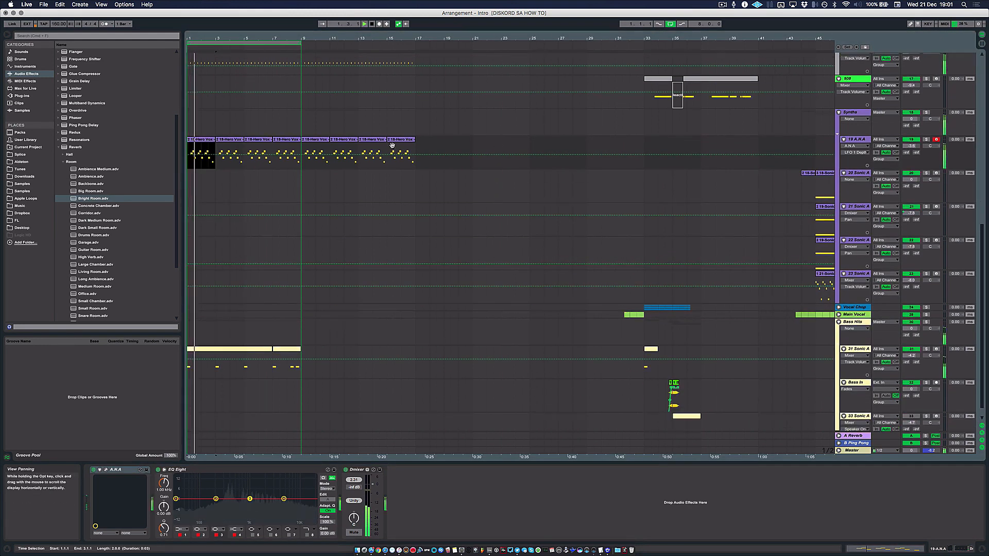
pyautogui.press('+')
pyautogui.moveTo(369, 44); pyautogui.dragTo(551, 43)
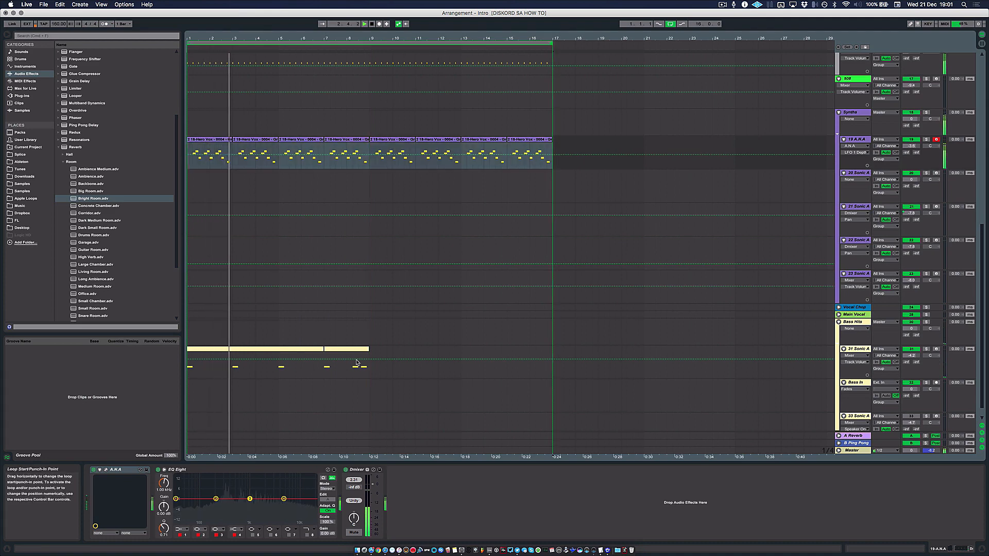
# Step: Duplicate the Bass Hits clips from bars 1–9 into bars 9–17 and play the result
pyautogui.press('space')
pyautogui.click(326, 350)
pyautogui.keyDown('shift'); pyautogui.click(285, 353); pyautogui.keyUp('shift')
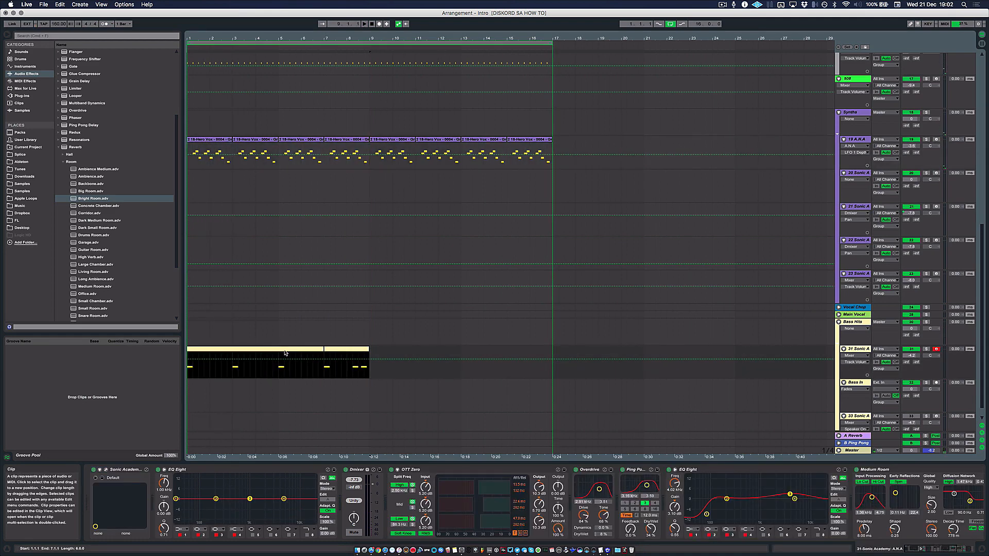
pyautogui.hotkey('ctrl', 'd')
pyautogui.press('space')
pyautogui.press('-')
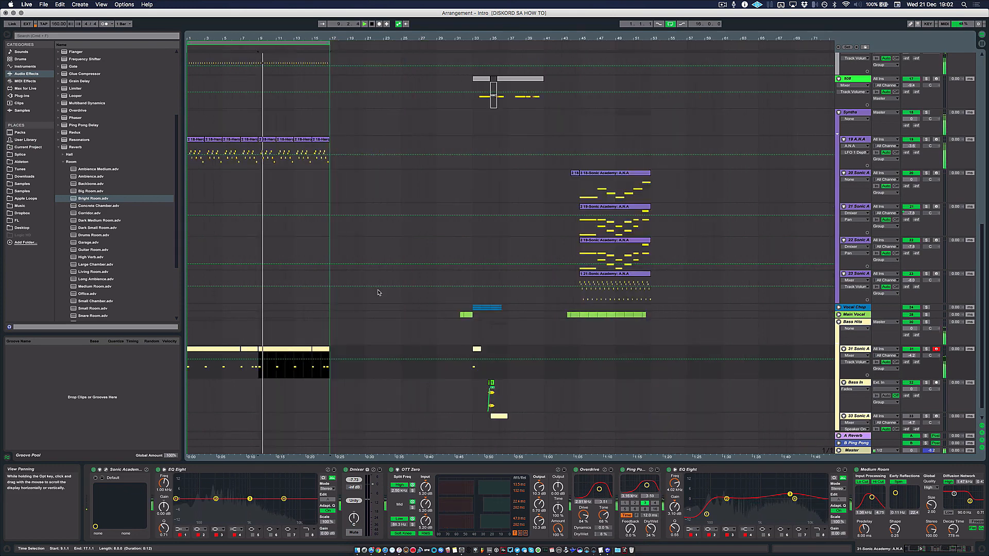
# Step: Examine the drum, synth and bass hit tracks while the second half of the loop plays
pyautogui.scroll(3, 379, 286)
pyautogui.scroll(2, 378, 286)
pyautogui.scroll(-2, 379, 286)
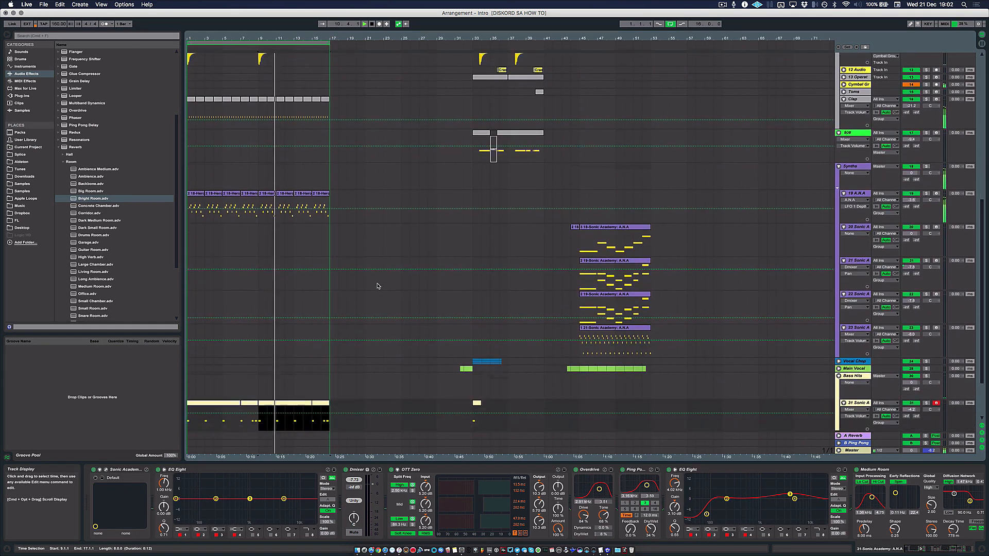
pyautogui.scroll(-2, 379, 286)
pyautogui.scroll(1, 380, 292)
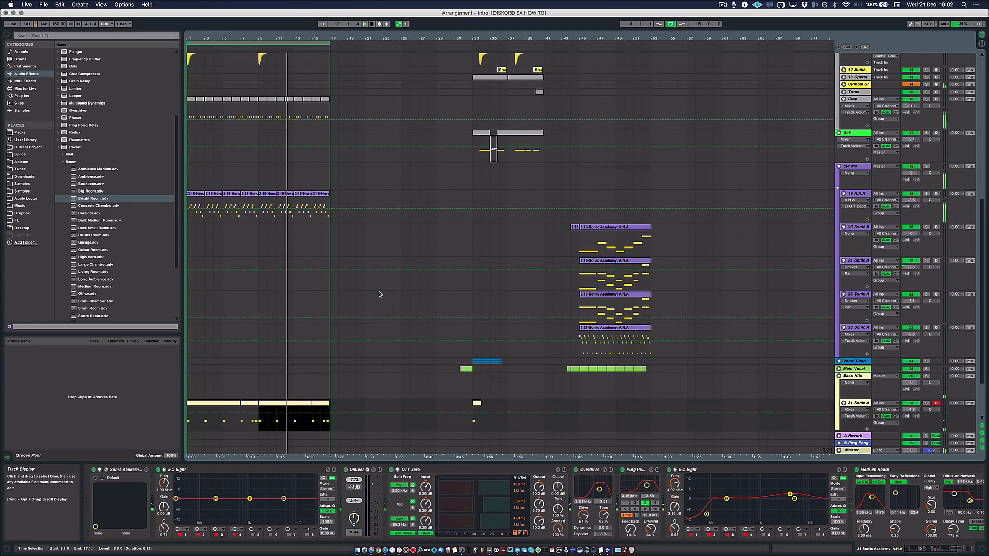
pyautogui.scroll(2, 380, 293)
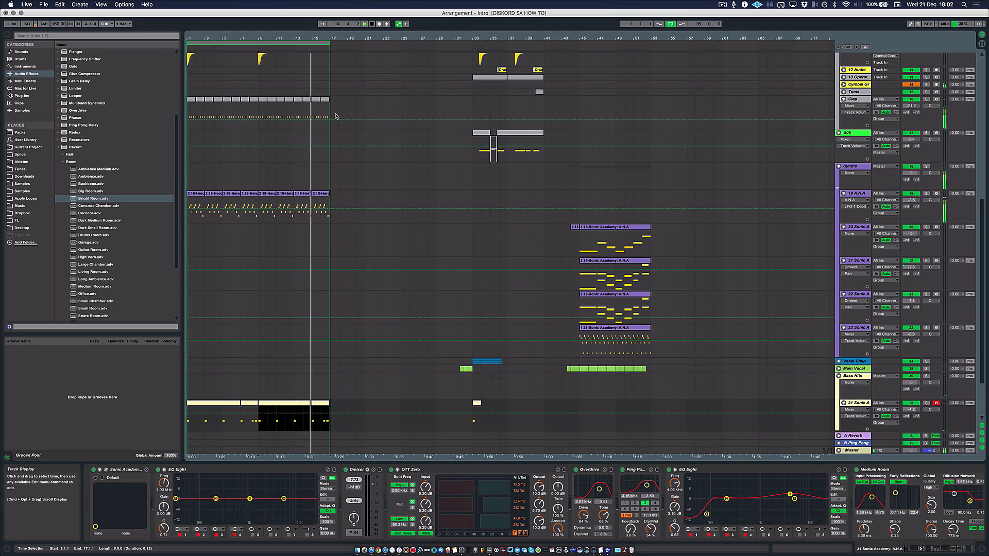
pyautogui.press('space')
# Step: In the Kick 2 clip at bar 15, copy the first C3 note to 1.2.3 and 1.4, and play it
pyautogui.scroll(2, 323, 150)
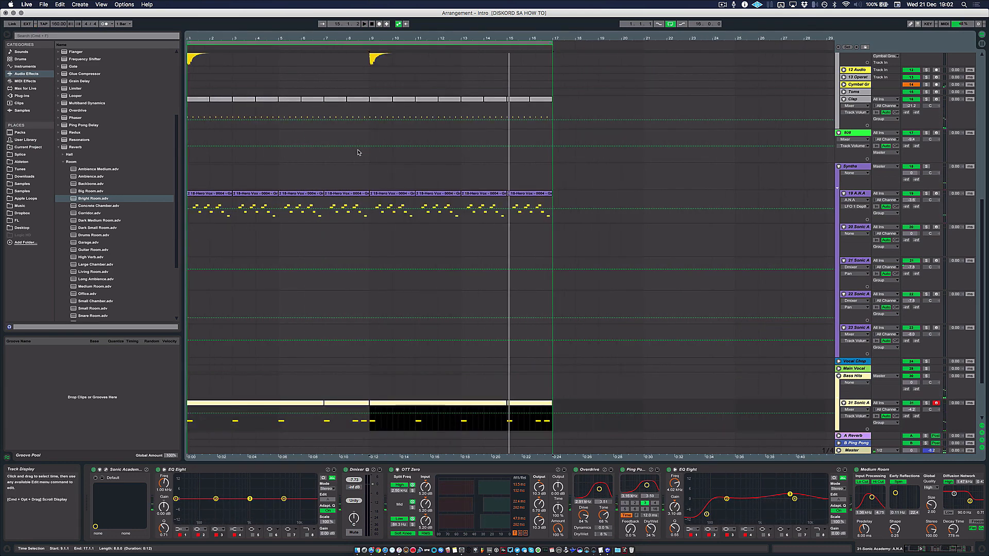
pyautogui.scroll(10, 519, 144)
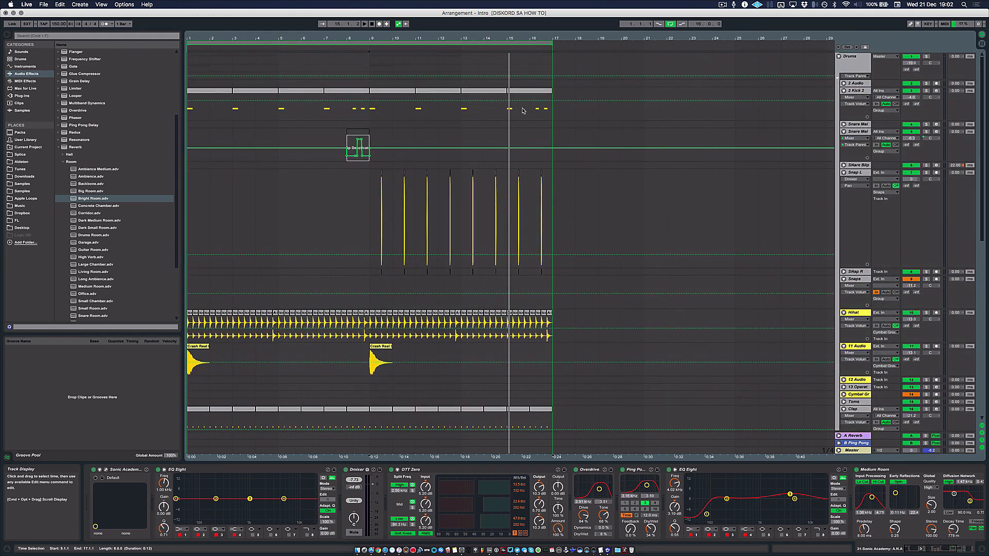
pyautogui.doubleClick(523, 111)
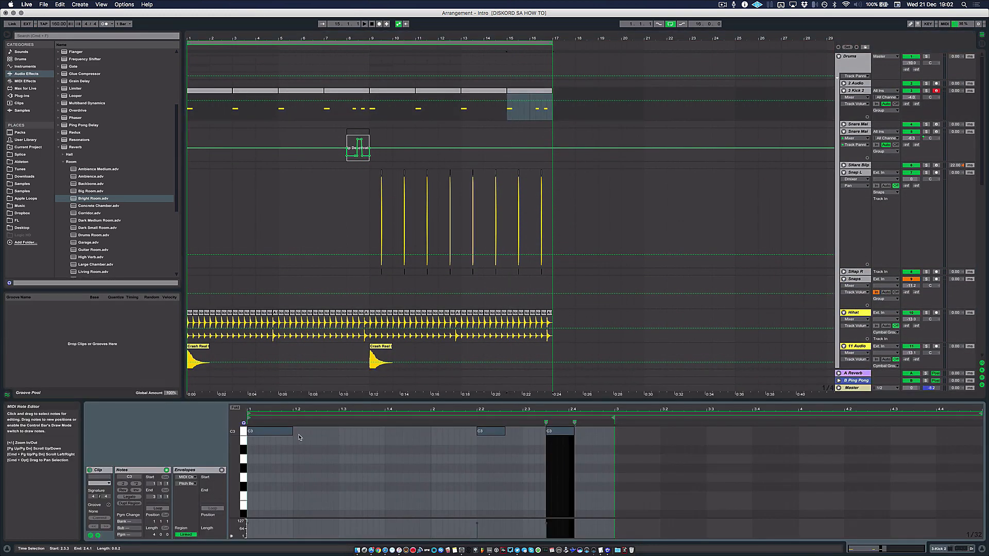
pyautogui.moveTo(282, 433); pyautogui.dragTo(417, 432)
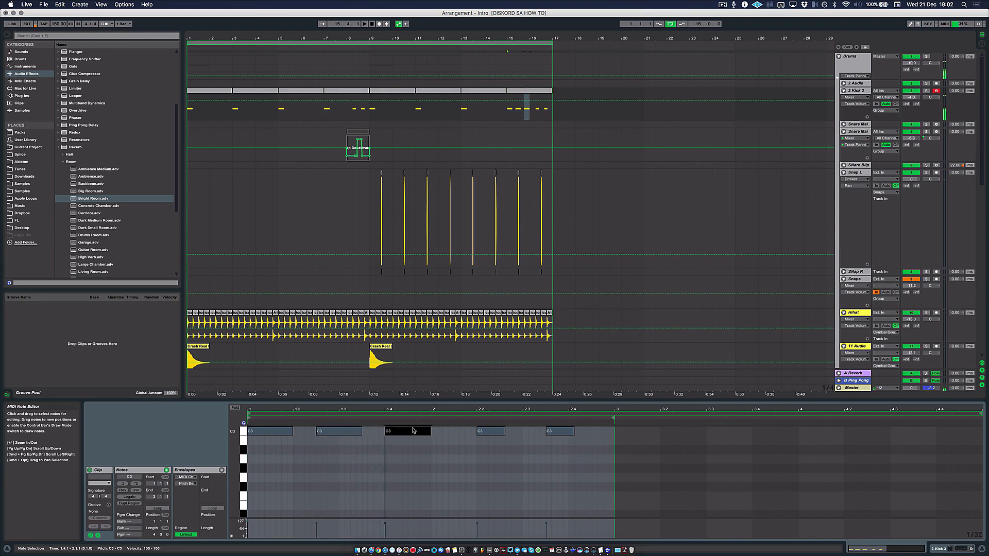
pyautogui.press('space')
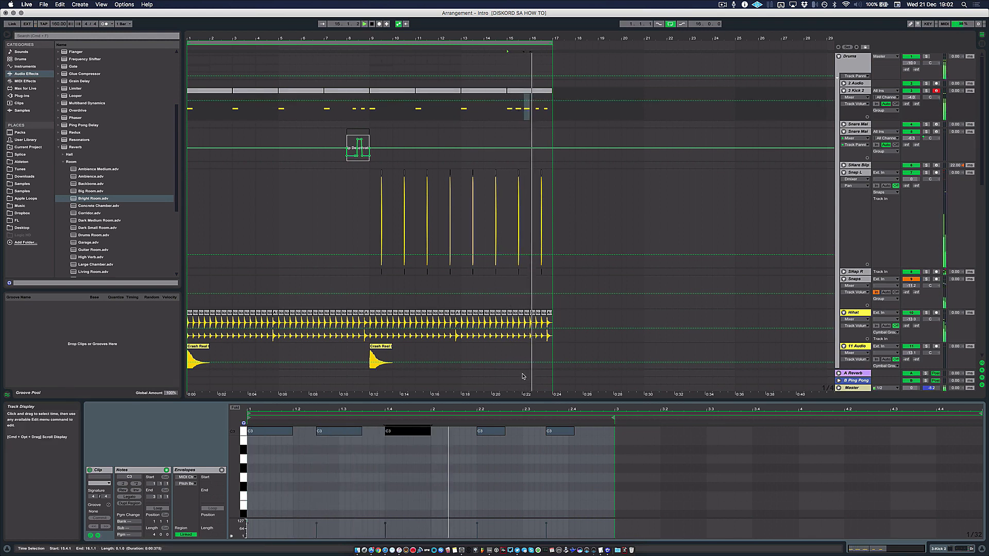
pyautogui.press('space')
# Step: In the Bass Hits clip at bar 15, copy the first F#1 note to 1.2.3 and 1.4 to match the kick
pyautogui.scroll(-7, 560, 209)
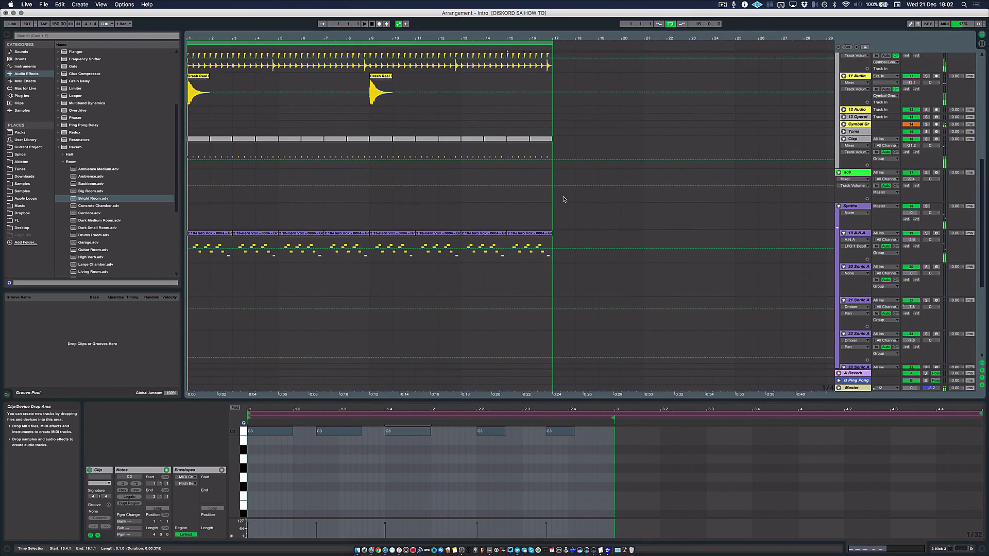
pyautogui.scroll(-5, 563, 199)
pyautogui.click(524, 268)
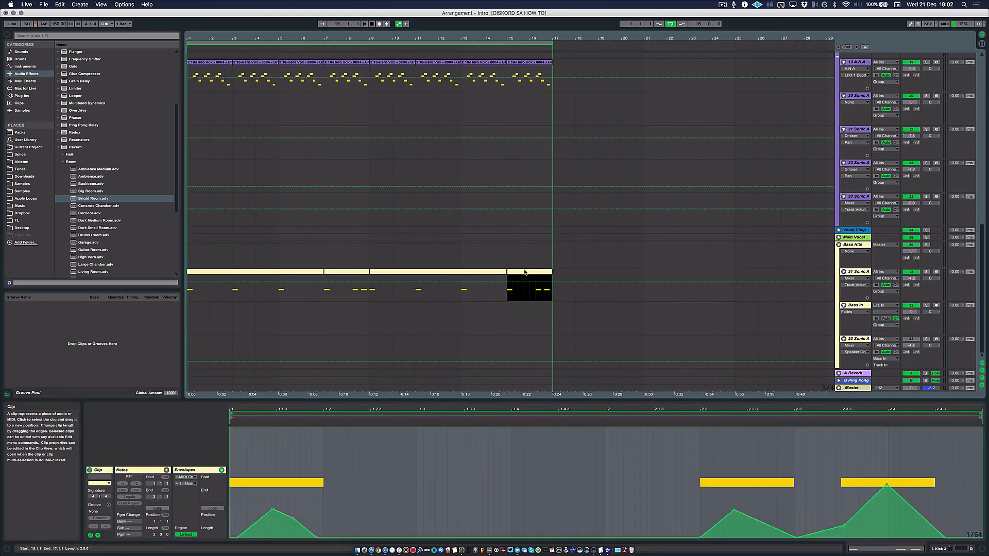
pyautogui.click(165, 470)
pyautogui.moveTo(293, 441); pyautogui.dragTo(431, 442)
pyautogui.press('space')
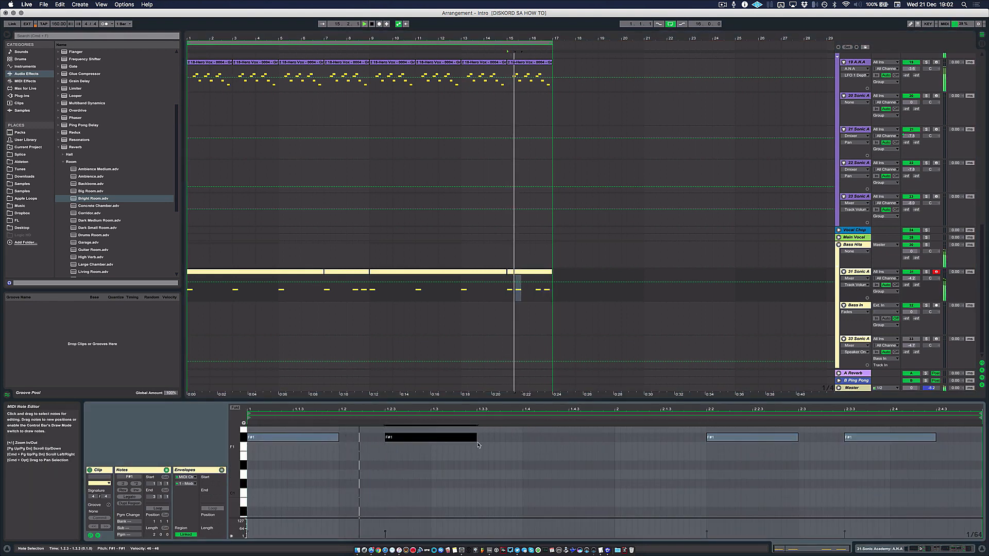
pyautogui.moveTo(582, 439); pyautogui.dragTo(575, 439)
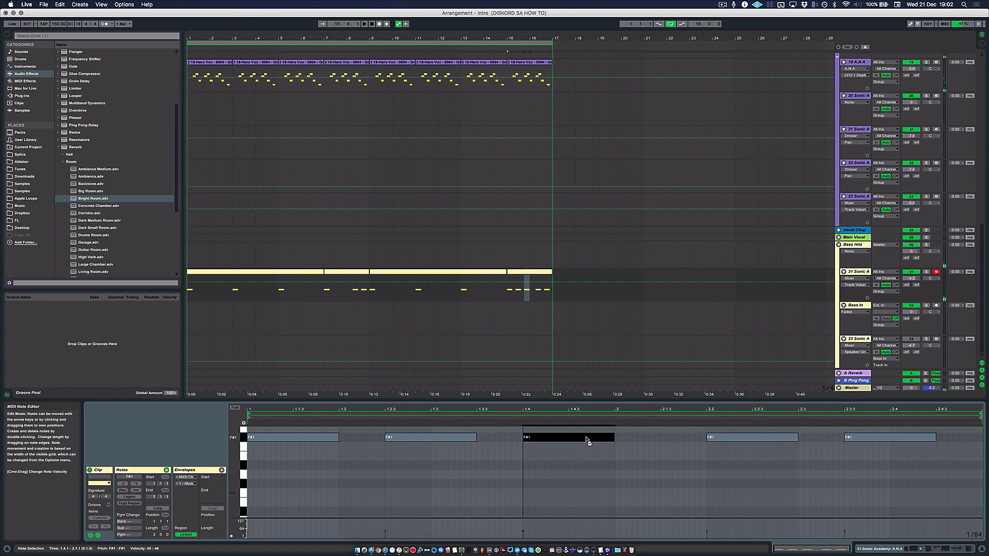
# Step: Enlarge the bass clip's modulation envelope and draw a rising and falling peak under each of the two added notes
pyautogui.click(198, 470)
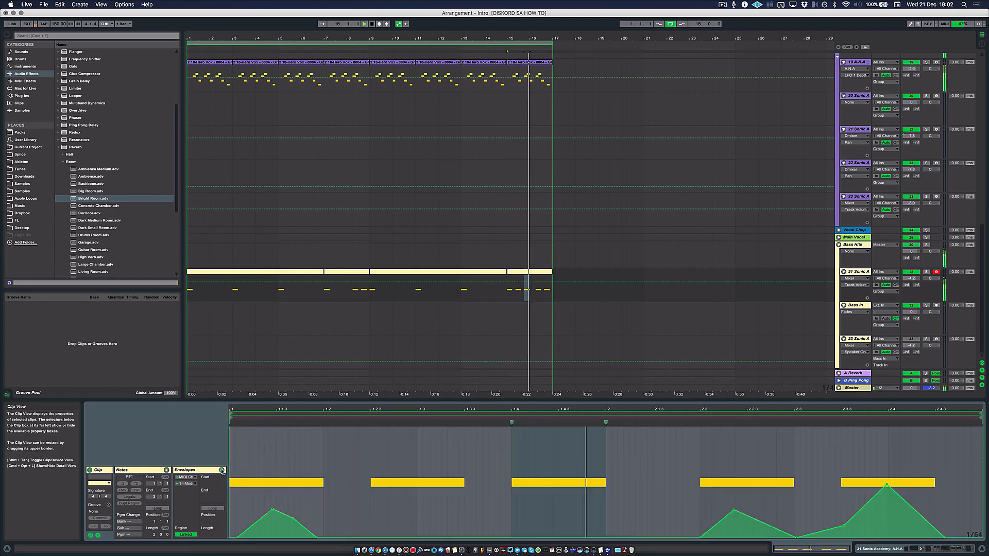
pyautogui.press('space')
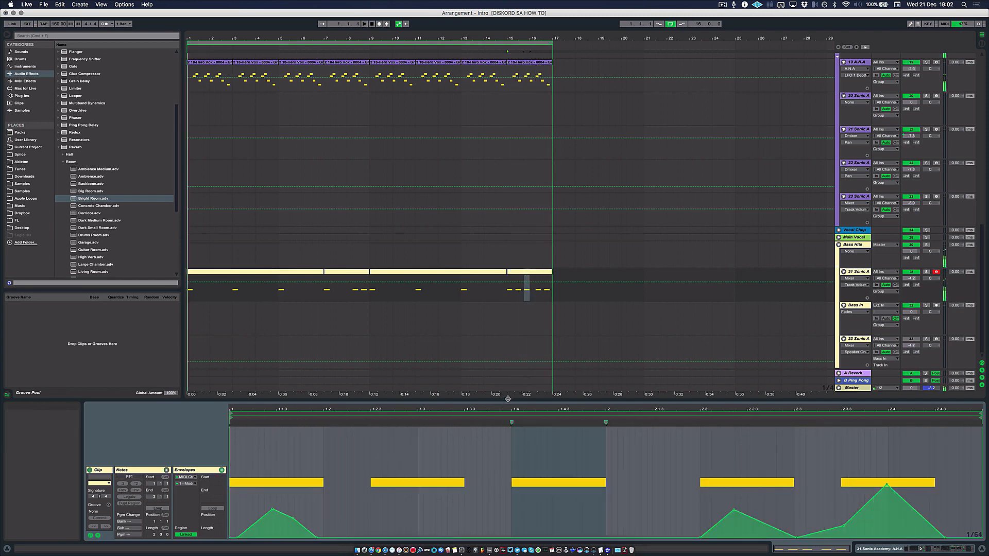
pyautogui.moveTo(516, 401); pyautogui.dragTo(524, 230)
pyautogui.click(442, 452)
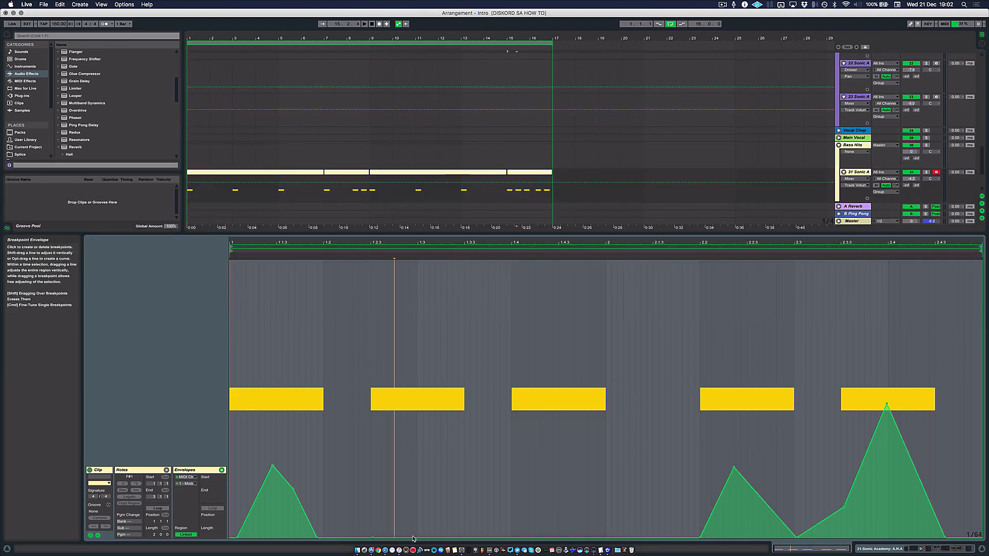
pyautogui.moveTo(412, 539); pyautogui.dragTo(463, 538)
pyautogui.press('space')
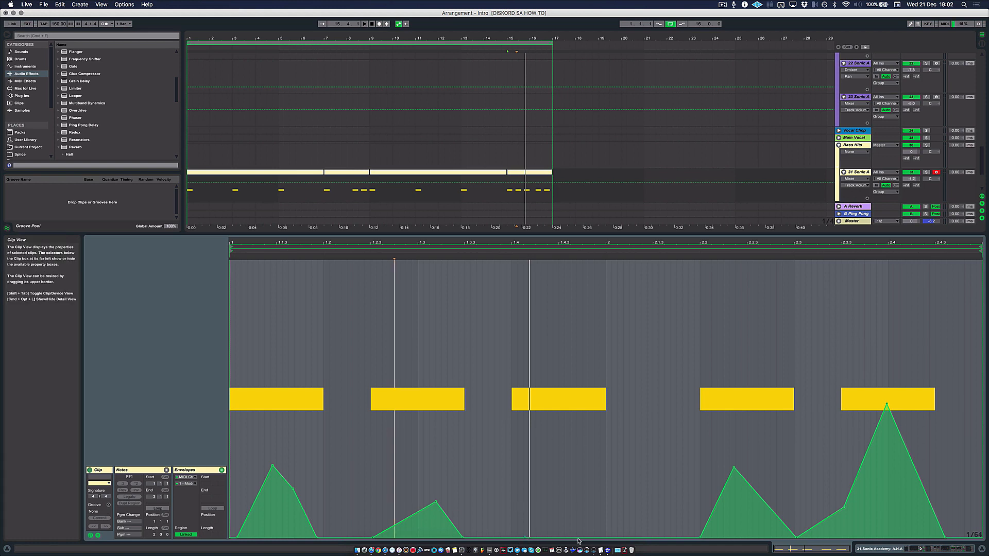
pyautogui.moveTo(580, 538); pyautogui.dragTo(606, 532)
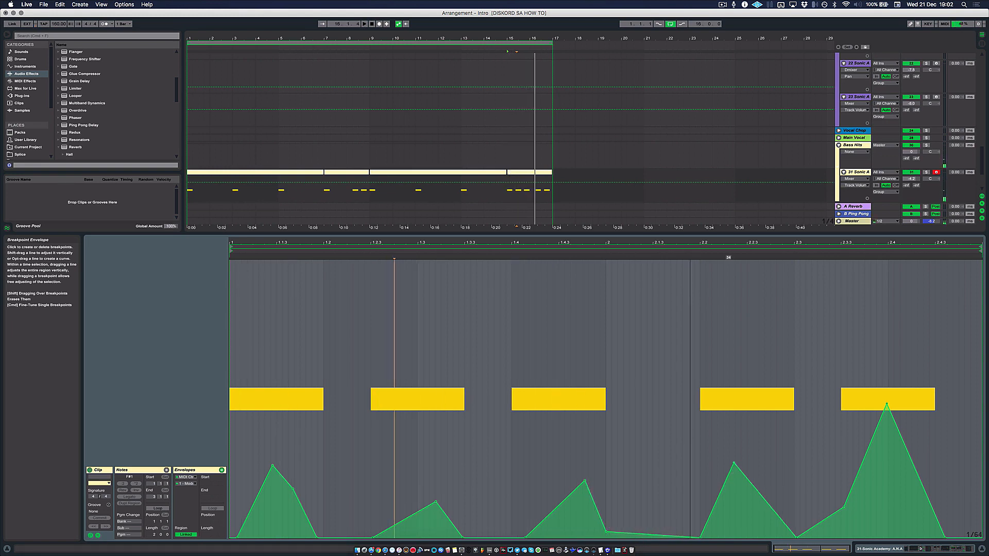
# Step: Raise and curve the modulation peak under the fourth bass note and curve the falling slope under the last note
pyautogui.moveTo(734, 463)
pyautogui.mouseDown()
pyautogui.moveTo(750, 435)
pyautogui.moveTo(733, 460)
pyautogui.mouseUp()
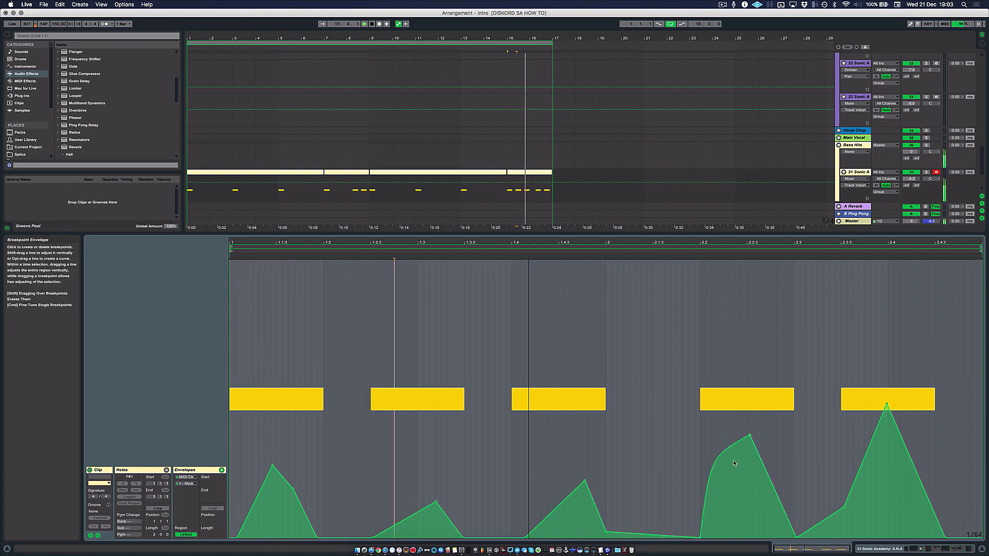
pyautogui.moveTo(773, 485); pyautogui.dragTo(781, 467)
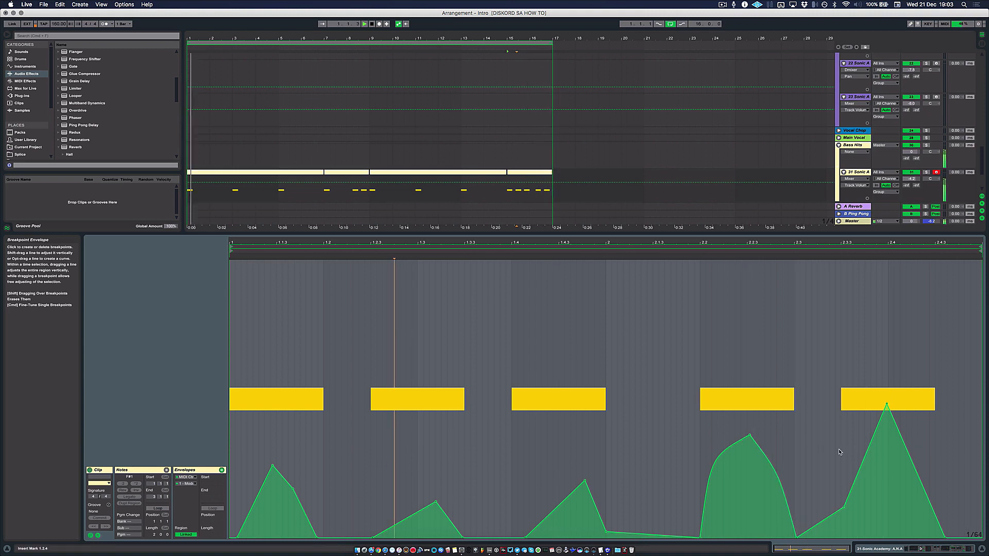
pyautogui.moveTo(907, 451); pyautogui.dragTo(922, 443)
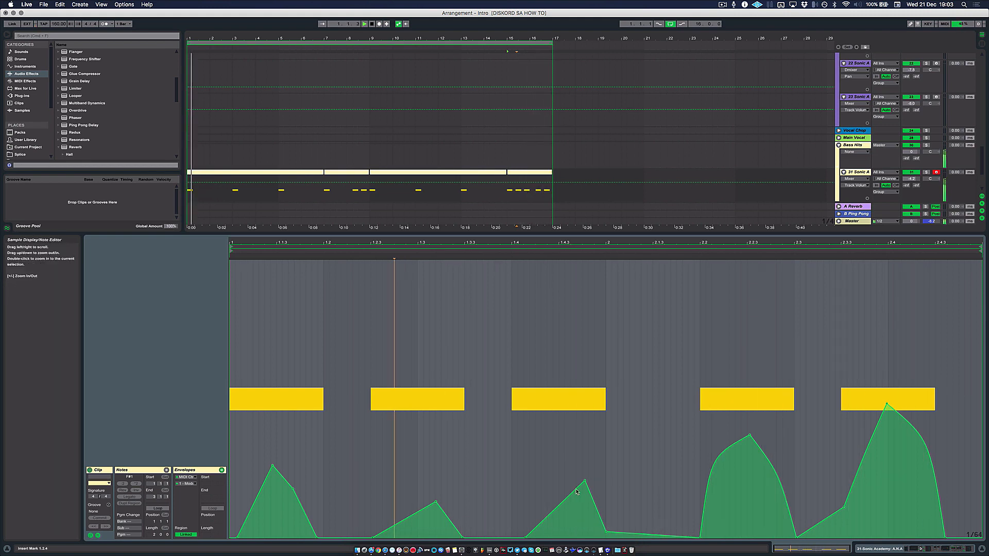
pyautogui.press('space')
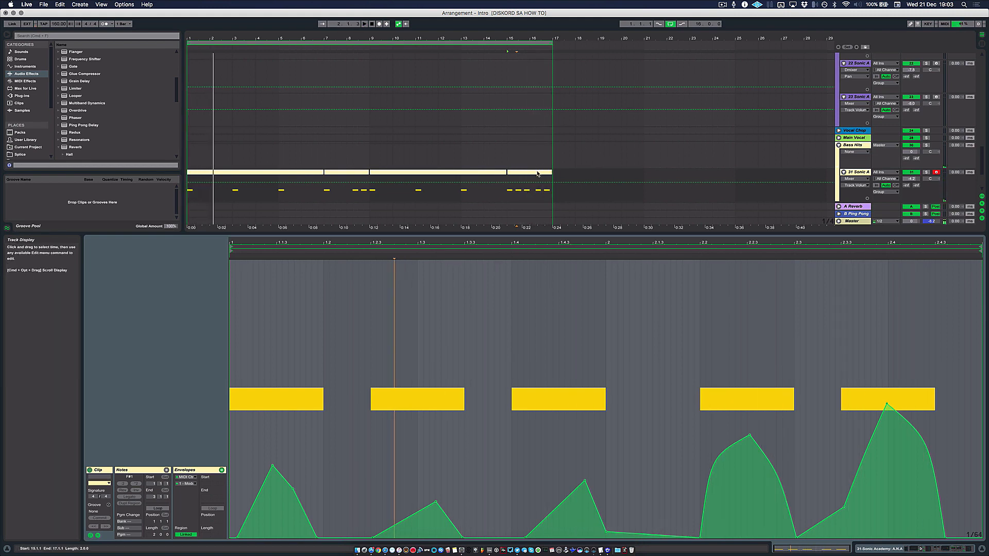
# Step: In the Bass Hits clip at bar 15, lengthen the last F#1 note to the clip's end and play the arrangement
pyautogui.click(539, 172)
pyautogui.click(166, 470)
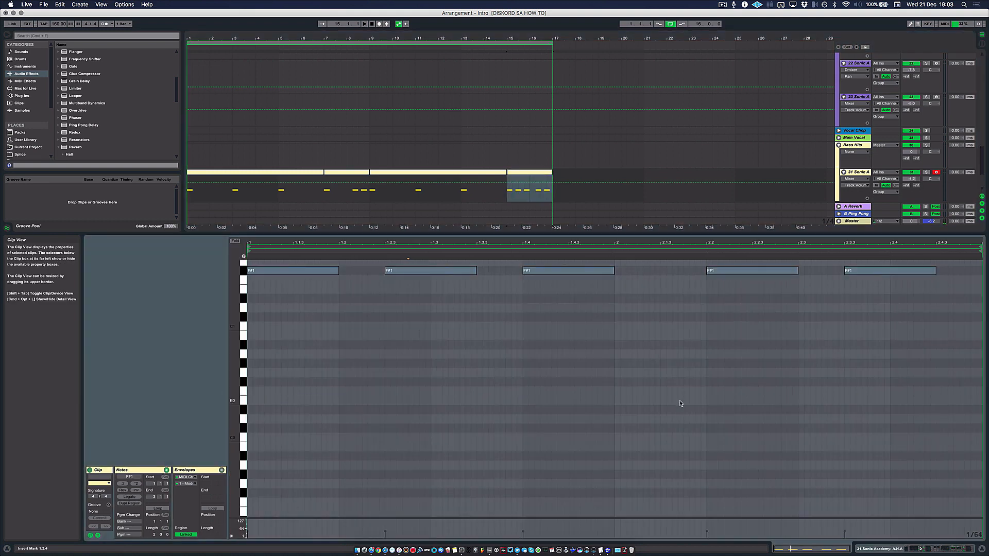
pyautogui.click(890, 270)
pyautogui.moveTo(961, 272); pyautogui.dragTo(981, 272)
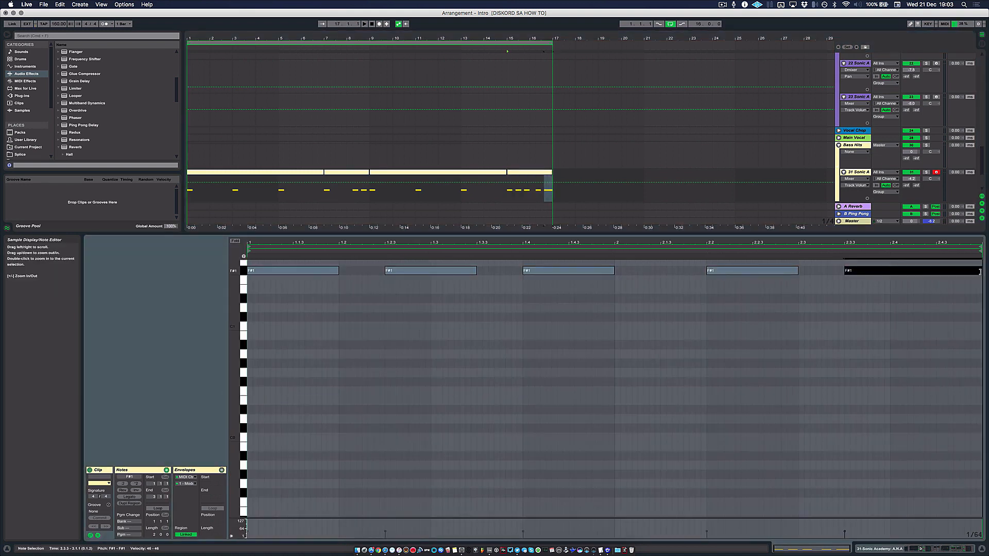
pyautogui.press('space')
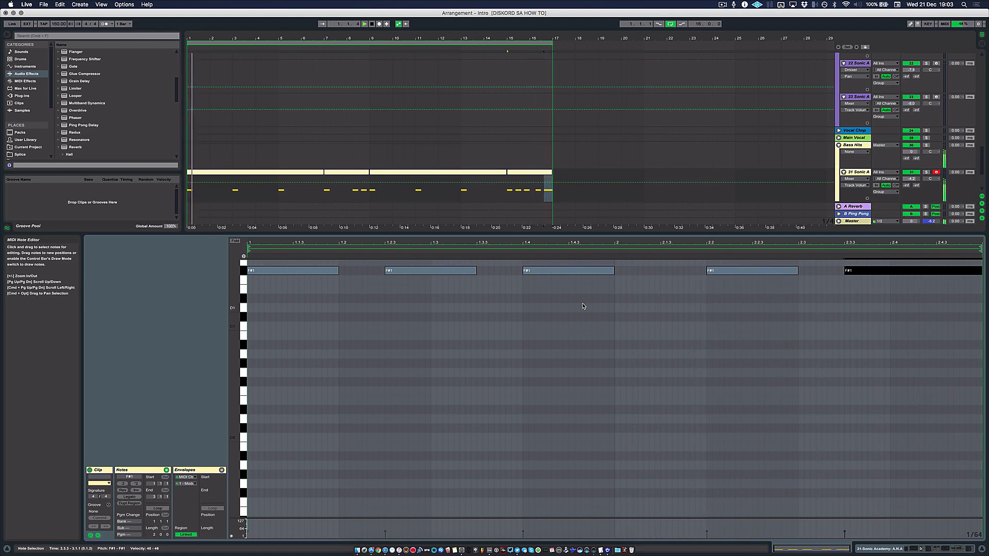
# Step: Hide the clip detail view and look over the full arrangement, from the intro to the clips beyond bar 33
pyautogui.press('super+alt+l')
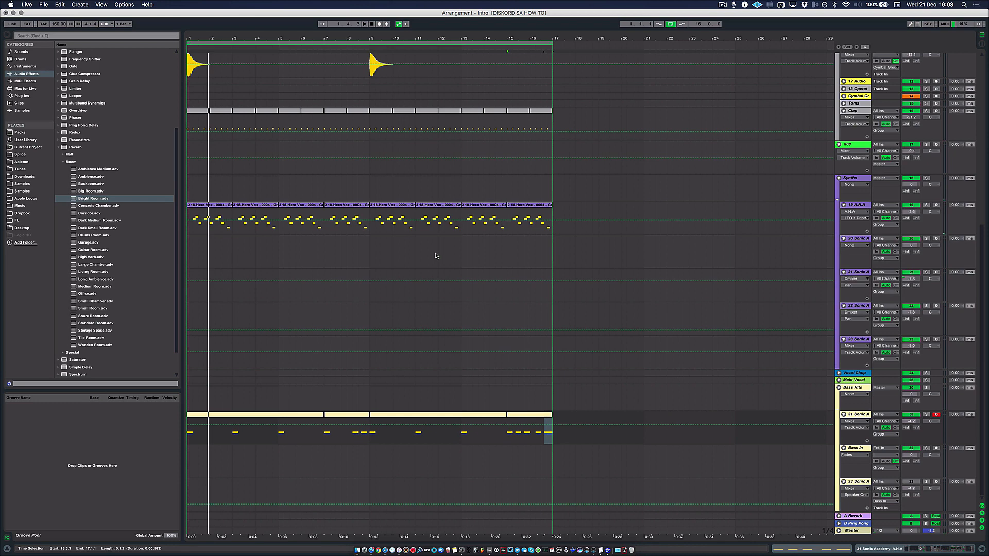
pyautogui.scroll(3, 374, 292)
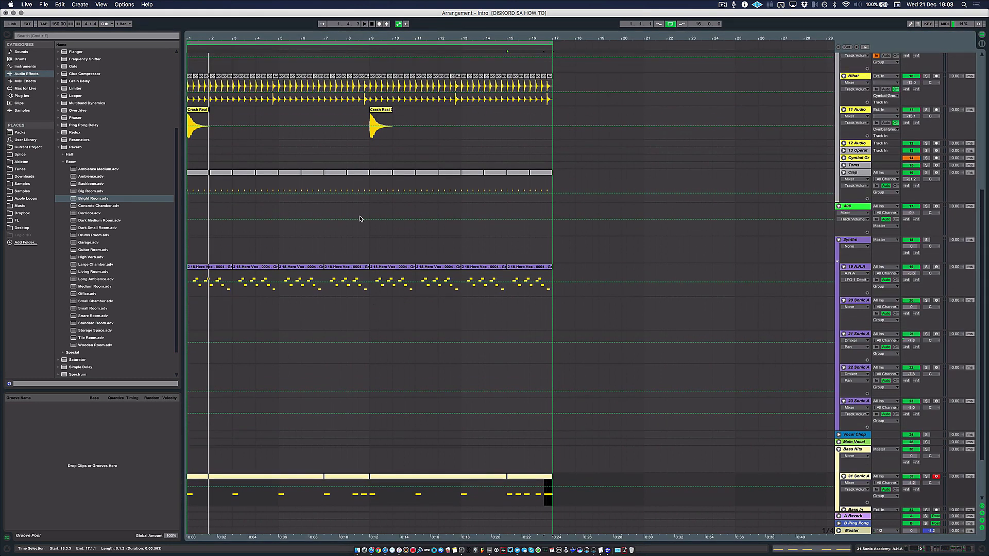
pyautogui.click(365, 251)
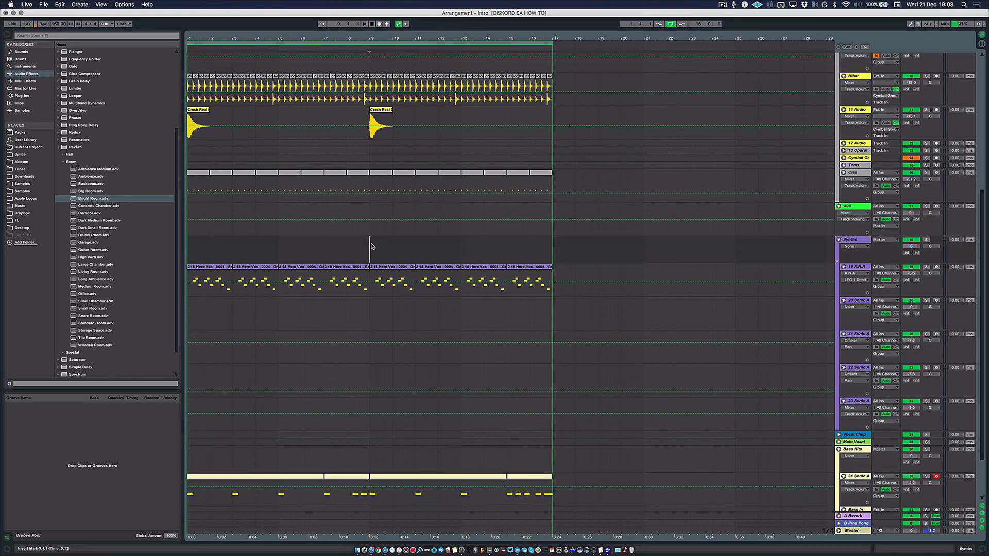
pyautogui.press('-')
pyautogui.press('-')
pyautogui.press('+')
pyautogui.press('-')
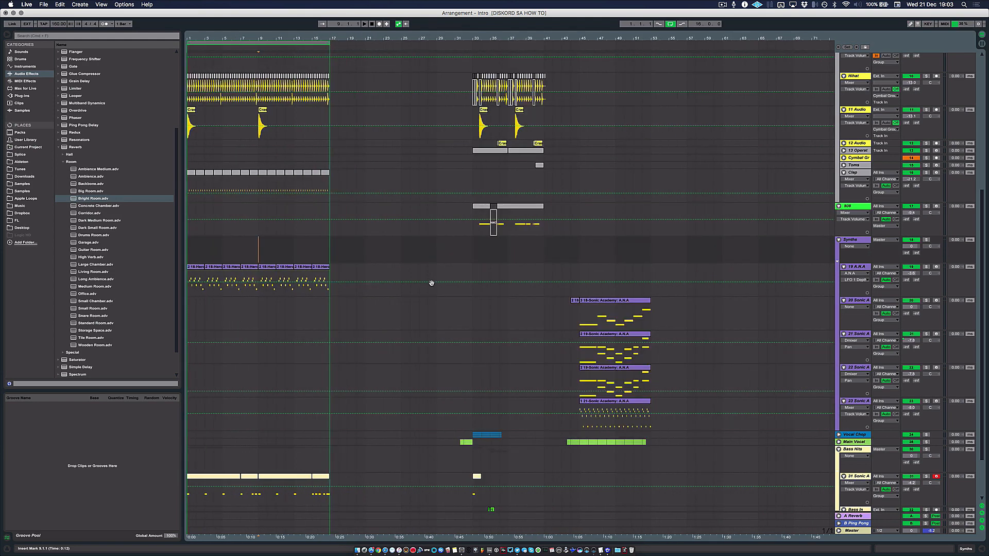
pyautogui.press('+')
pyautogui.hscroll(-3, 432, 285)
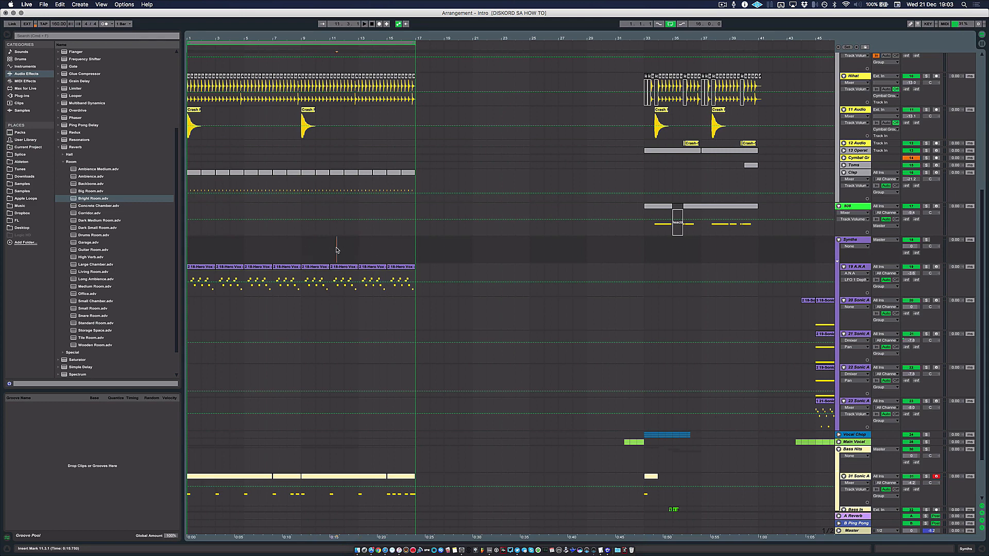
# Step: Play the track 23 synth clip at bar 45 and solo its track to hear it alone
pyautogui.scroll(-3, 513, 332)
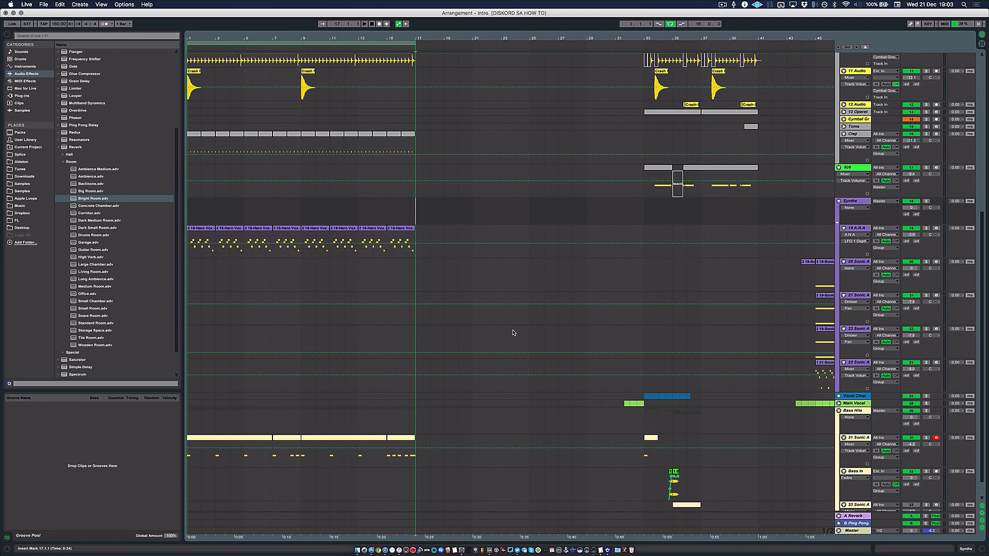
pyautogui.scroll(-2, 512, 333)
pyautogui.press('-')
pyautogui.click(612, 341)
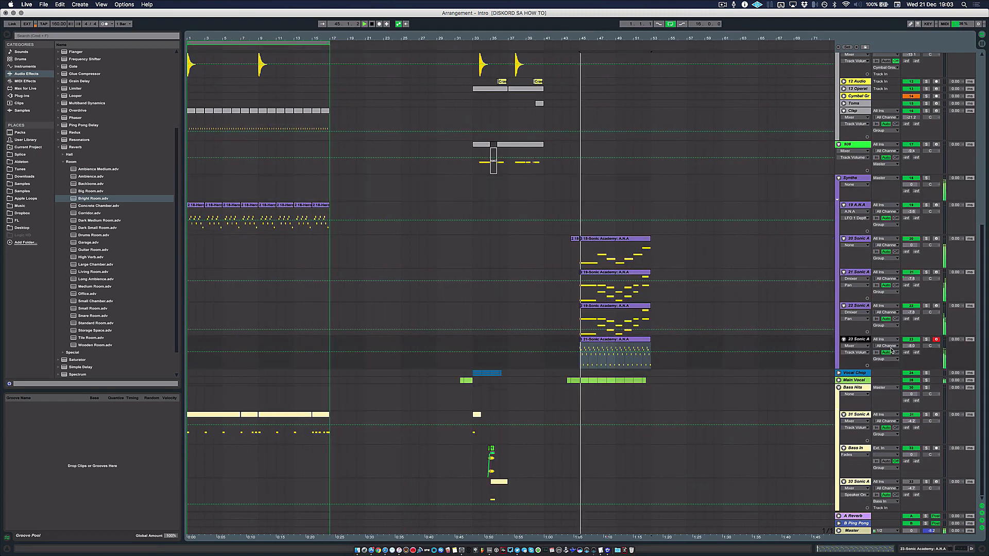
pyautogui.press('space')
pyautogui.click(927, 339)
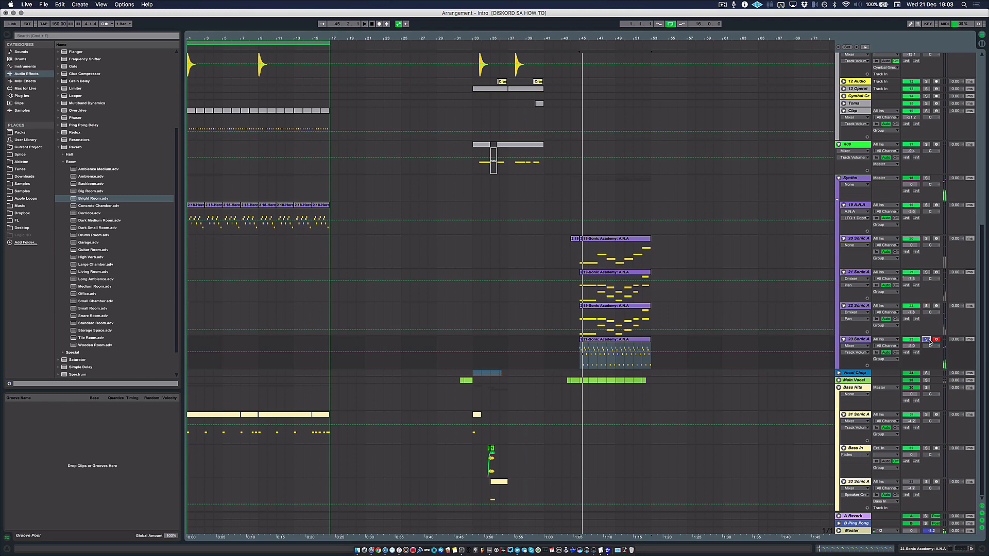
# Step: Copy the track 23 synth clip from bar 45 to bar 9, and place another copy directly after it at bar 17
pyautogui.click(614, 340)
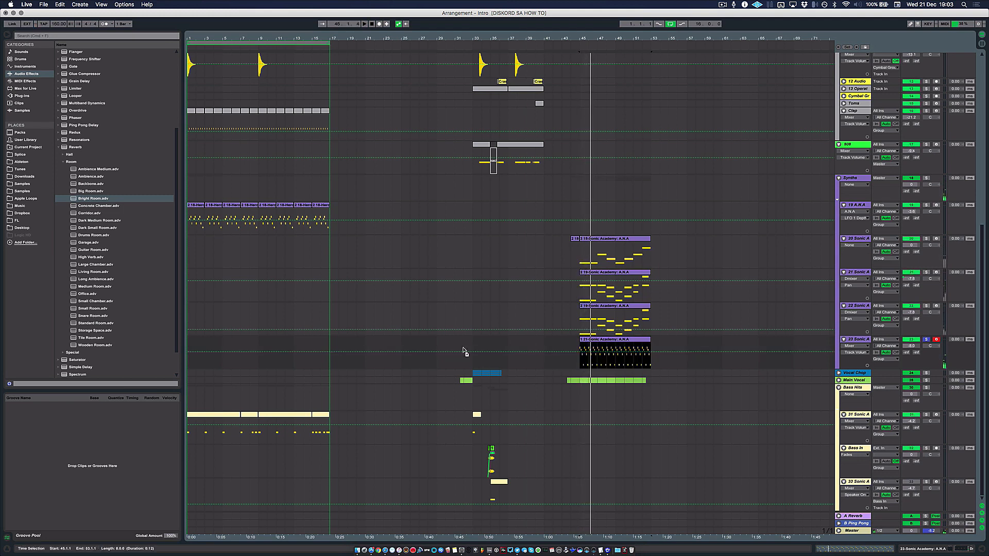
pyautogui.moveTo(464, 351)
pyautogui.mouseDown()
pyautogui.moveTo(272, 342)
pyautogui.moveTo(282, 341)
pyautogui.mouseUp()
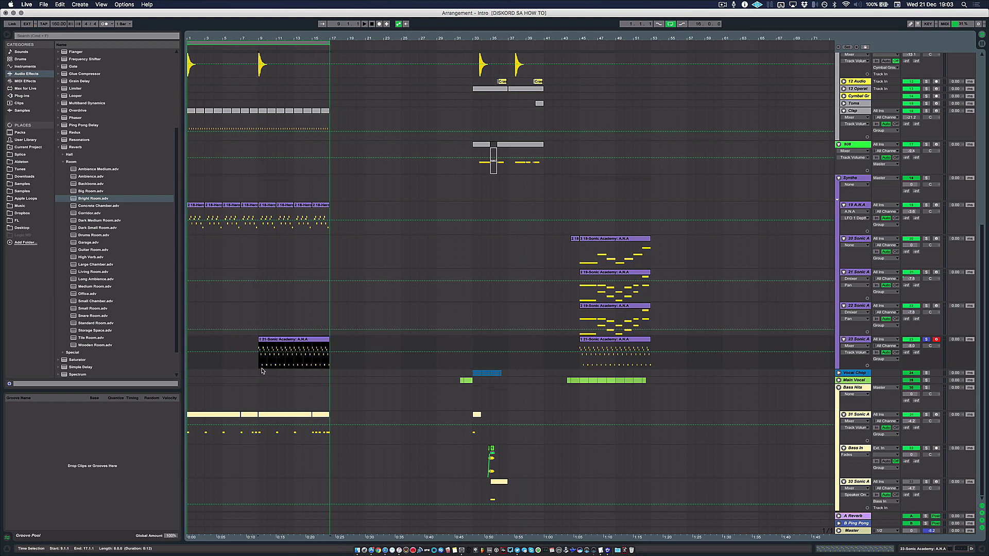
pyautogui.click(331, 343)
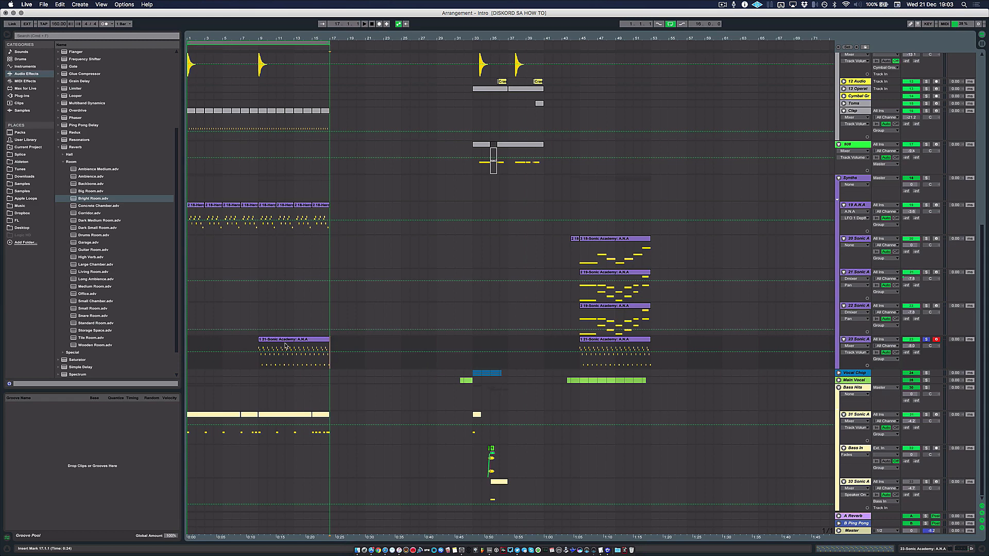
pyautogui.moveTo(288, 344); pyautogui.dragTo(360, 347)
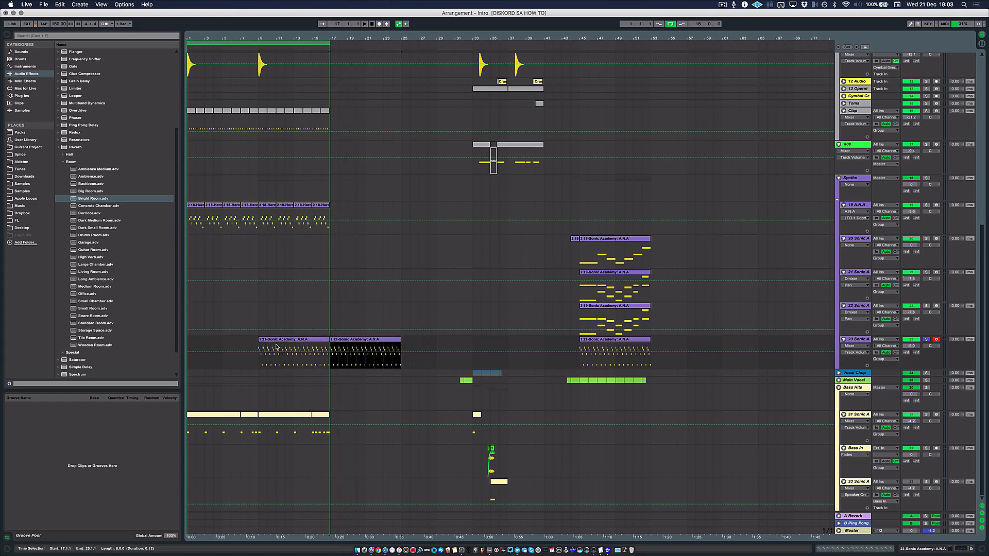
pyautogui.click(285, 344)
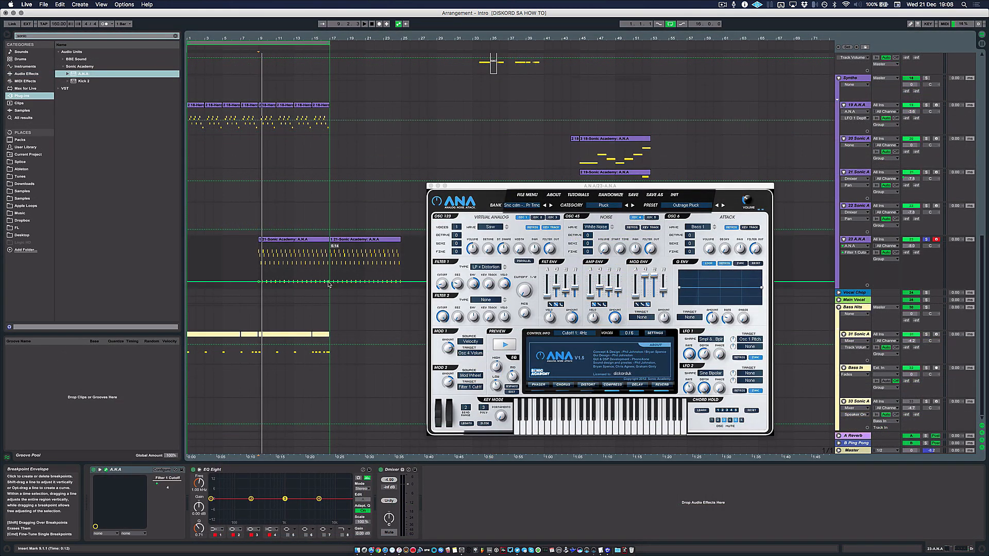
# Step: Automate A.N.A's Filter 1 Cutoff to rise from bar 9 to bar 17, and adjust the Filter 1 envelope amount during playback
pyautogui.moveTo(329, 282); pyautogui.dragTo(331, 271)
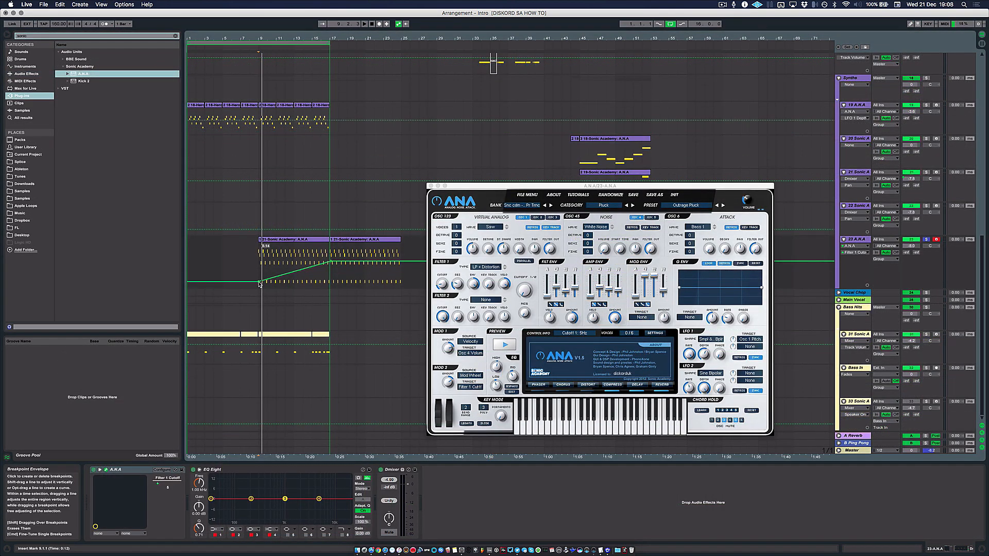
pyautogui.press('space')
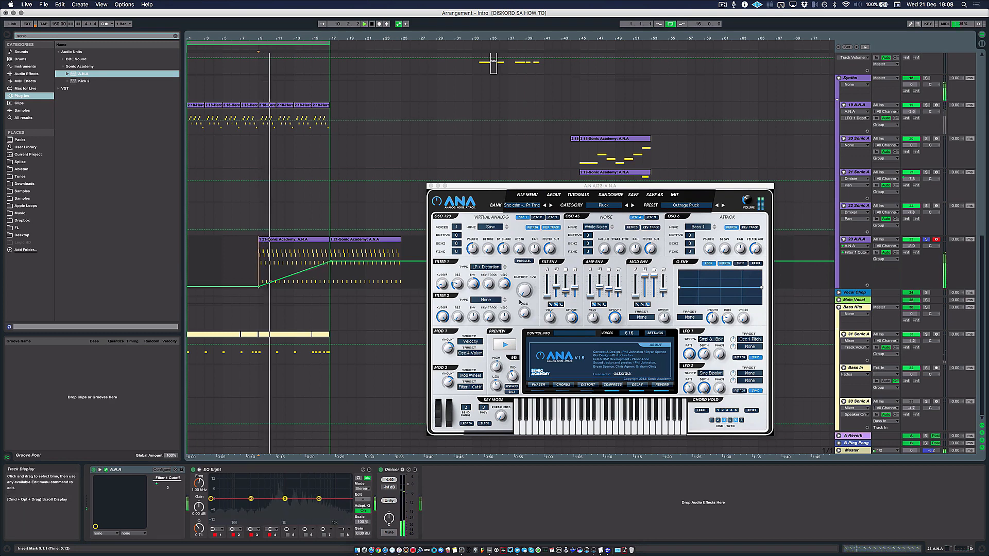
pyautogui.click(474, 285)
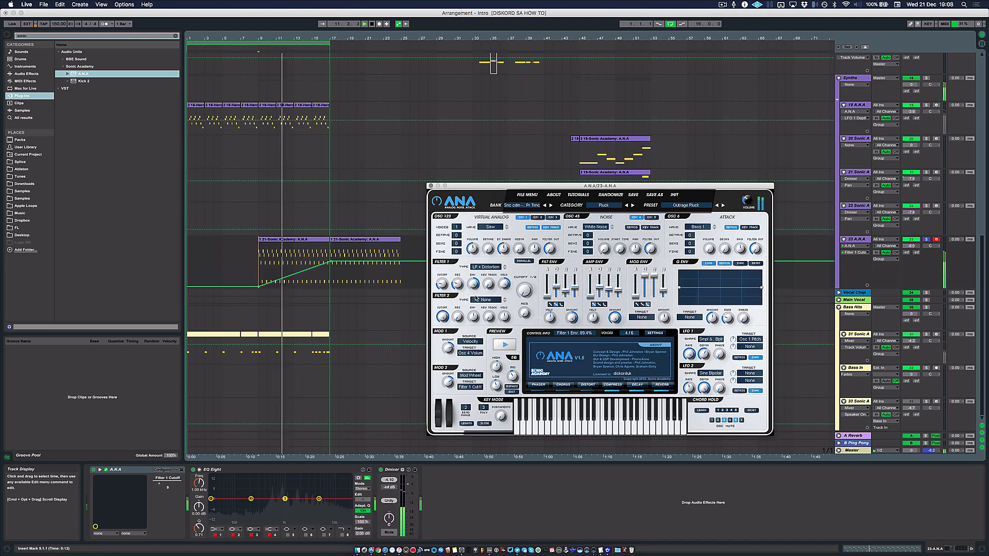
pyautogui.moveTo(474, 285); pyautogui.dragTo(475, 317)
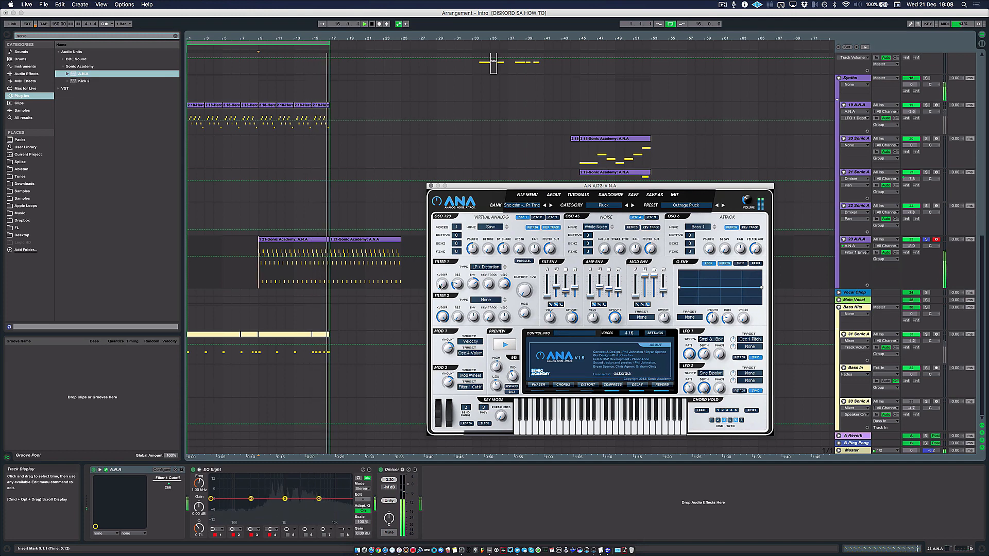
pyautogui.press('space')
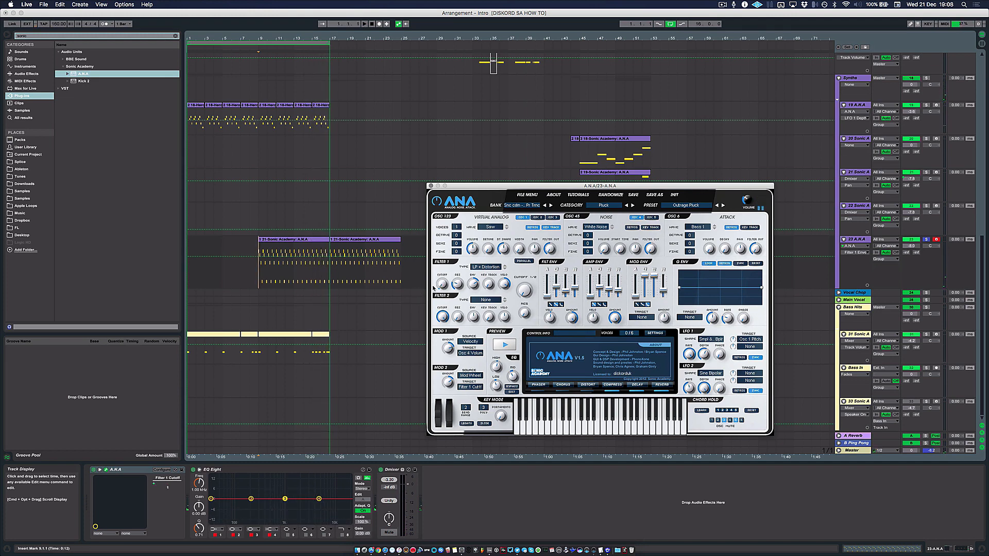
# Step: Bring the Filter 1 Cutoff automation back down by bar 25, play from bar 17, and close the A.N.A window
pyautogui.click(400, 262)
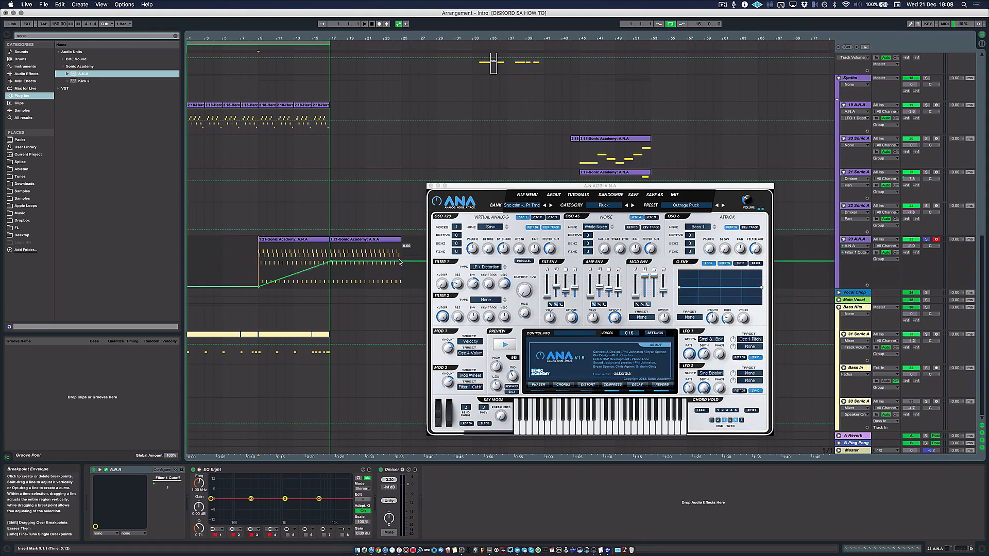
pyautogui.click(333, 253)
pyautogui.press('space')
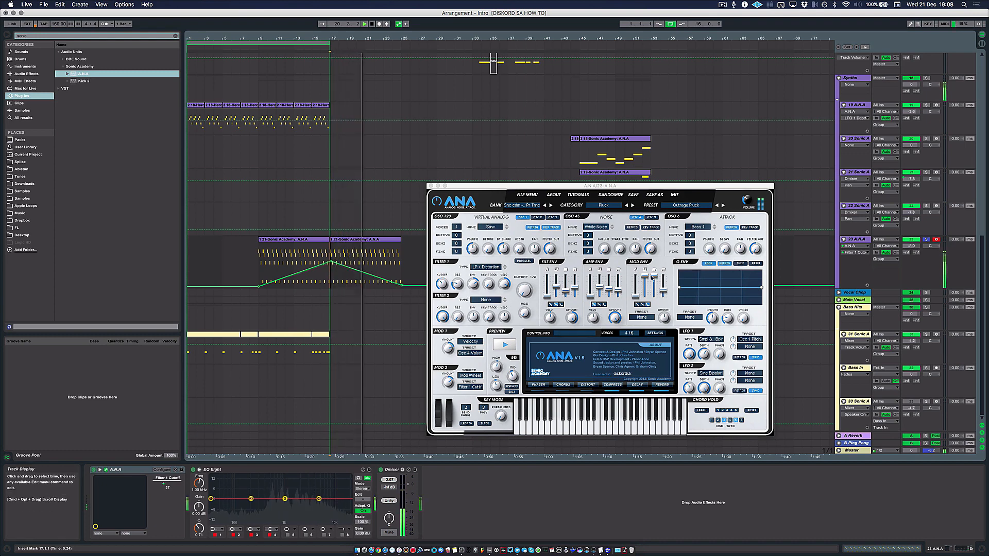
pyautogui.click(431, 186)
pyautogui.press('space')
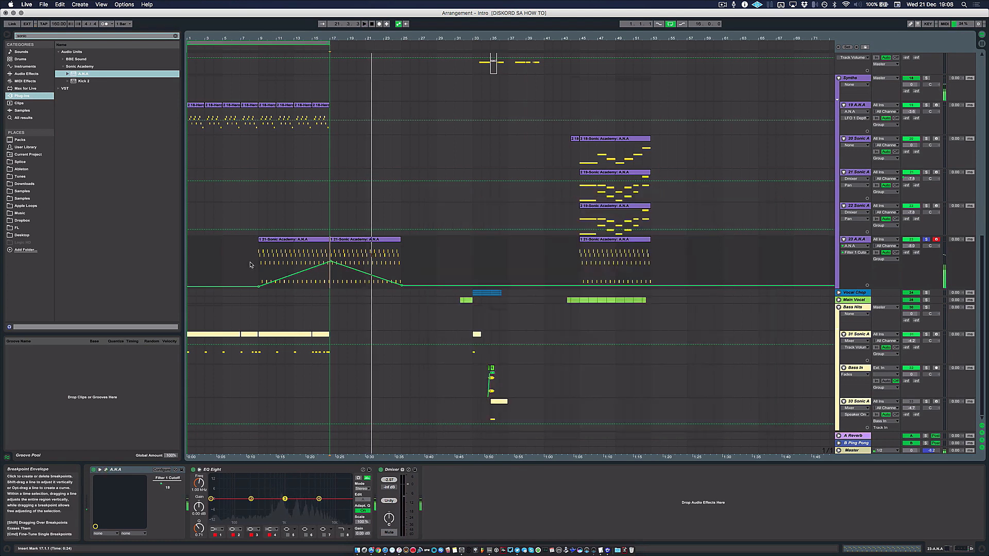
pyautogui.click(260, 264)
pyautogui.hscroll(1, 260, 263)
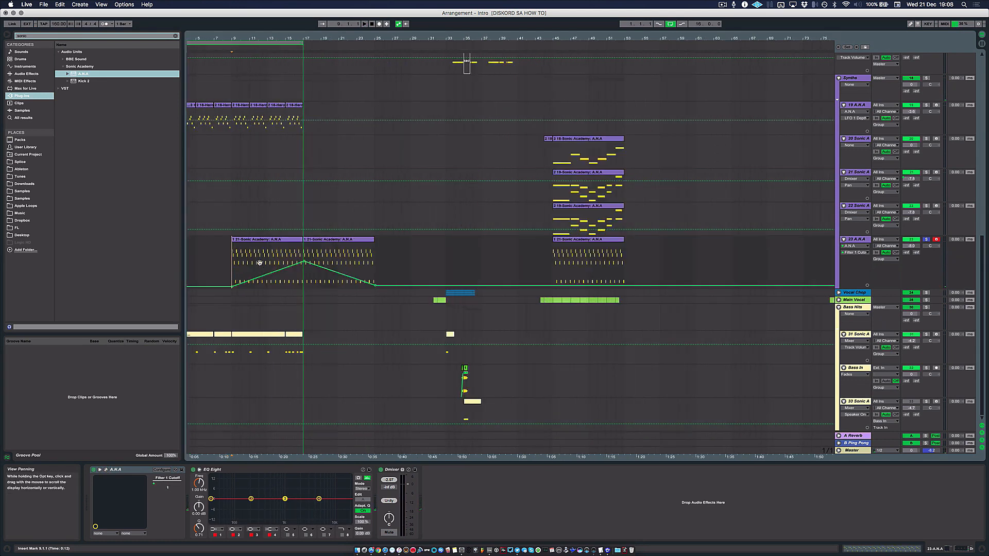
pyautogui.hscroll(-1, 261, 263)
pyautogui.scroll(3, 260, 263)
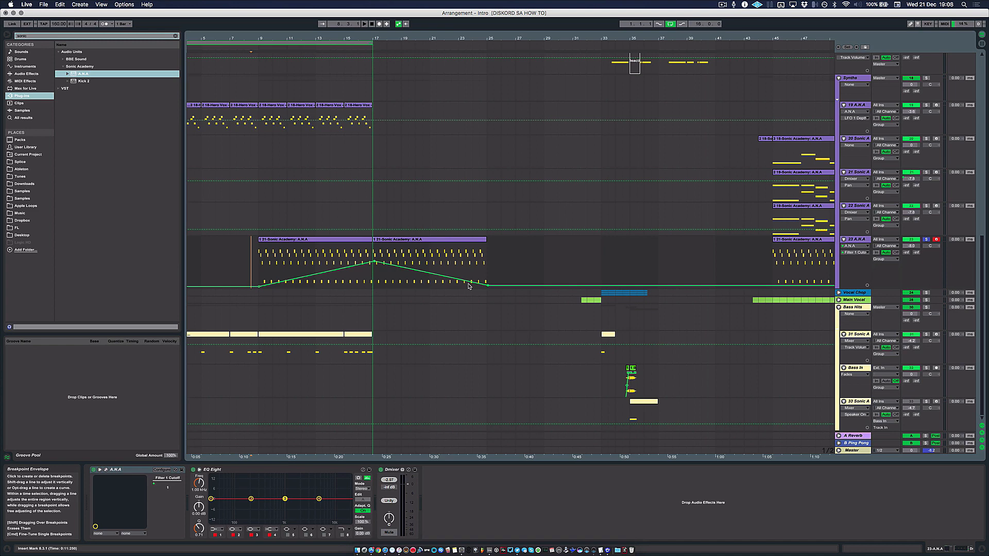
pyautogui.scroll(-5, 431, 303)
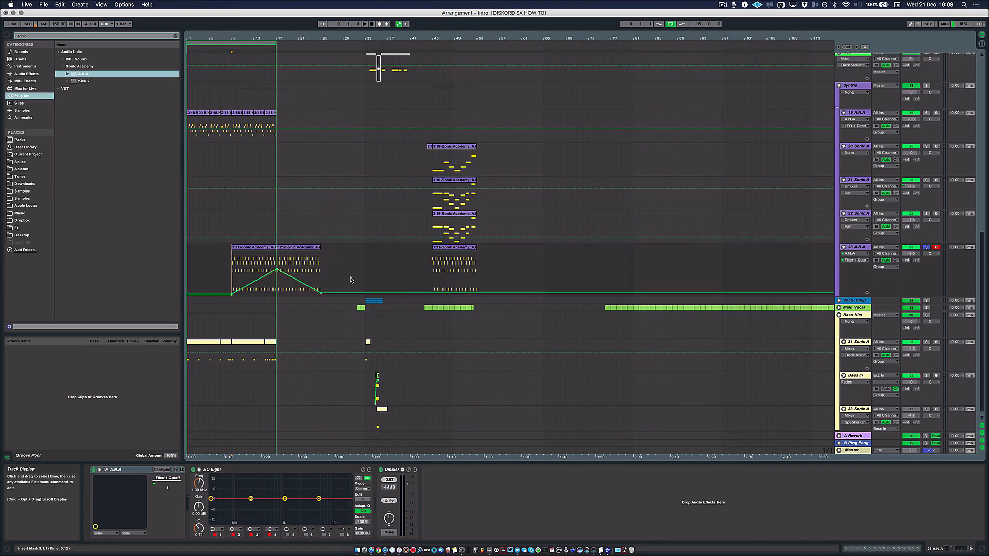
pyautogui.scroll(3, 379, 323)
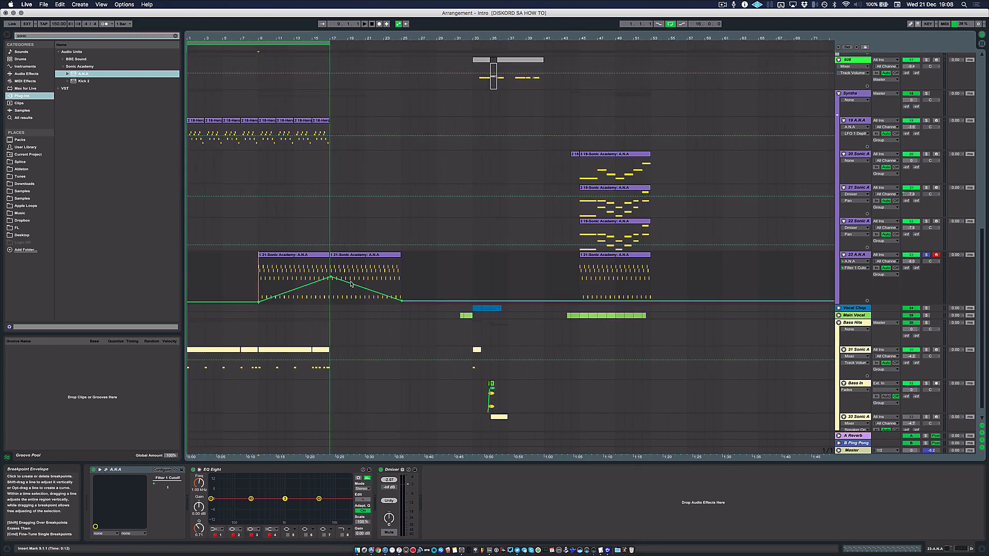
pyautogui.scroll(1, 351, 283)
pyautogui.scroll(-3, 350, 284)
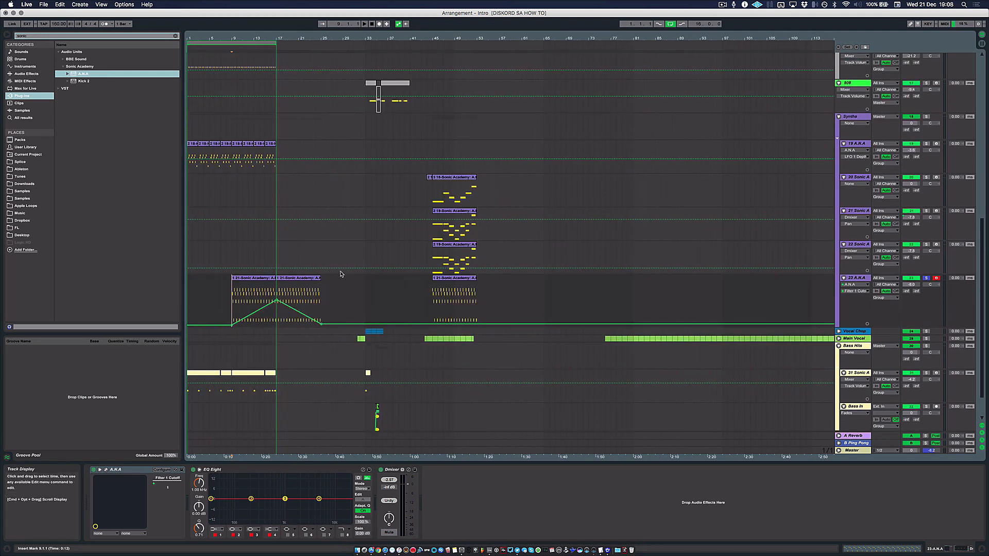
pyautogui.scroll(-2, 335, 273)
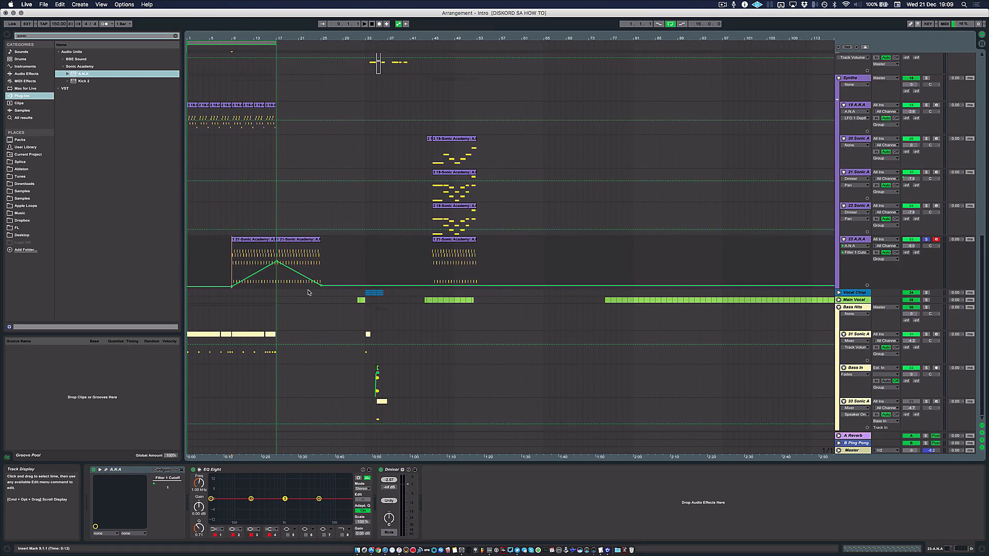
# Step: Turn off solo on the 23 A.N.A track and play from bar 9 to hear it with the other tracks
pyautogui.click(231, 315)
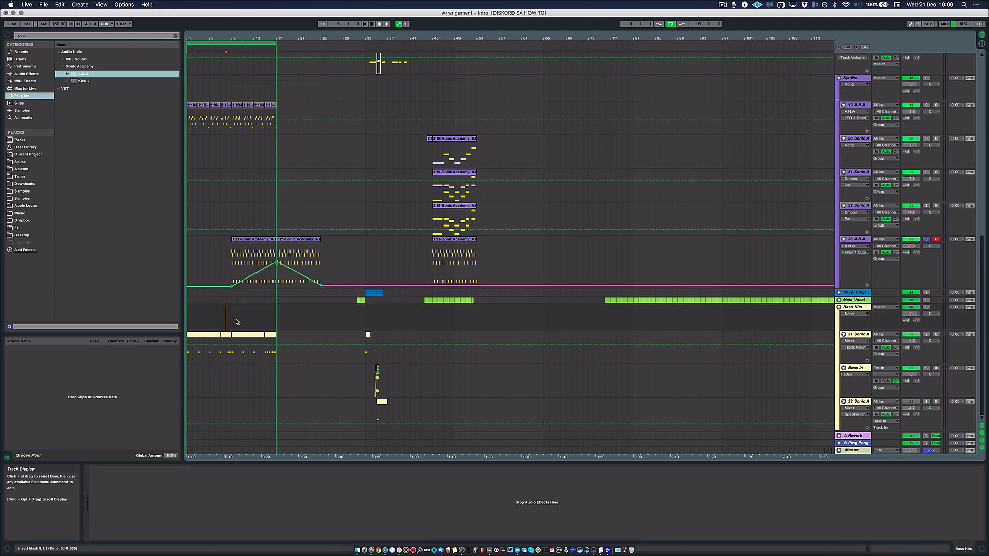
pyautogui.click(236, 322)
pyautogui.press('space')
pyautogui.click(926, 239)
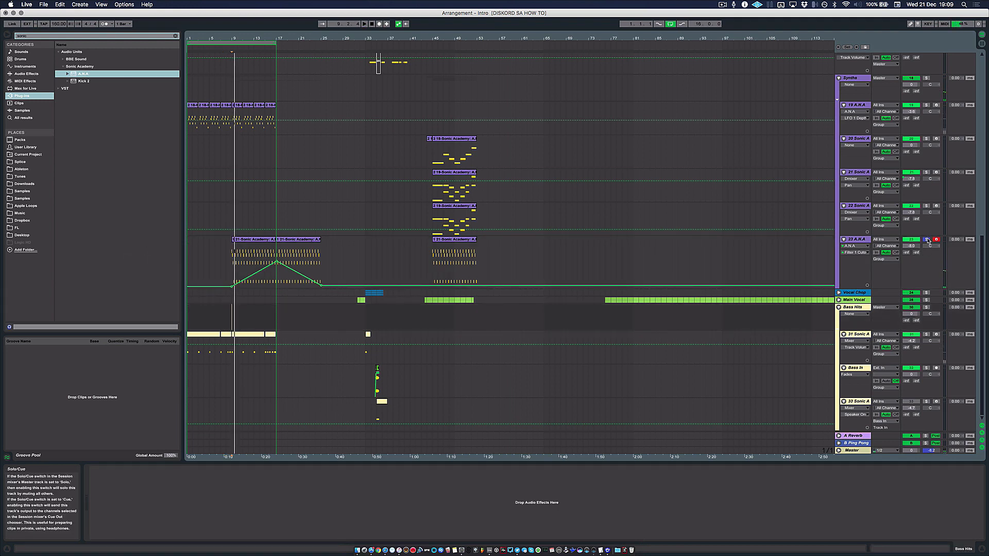
pyautogui.press('space')
# Step: Lower the volume of the 23 A.N.A track
pyautogui.press('+')
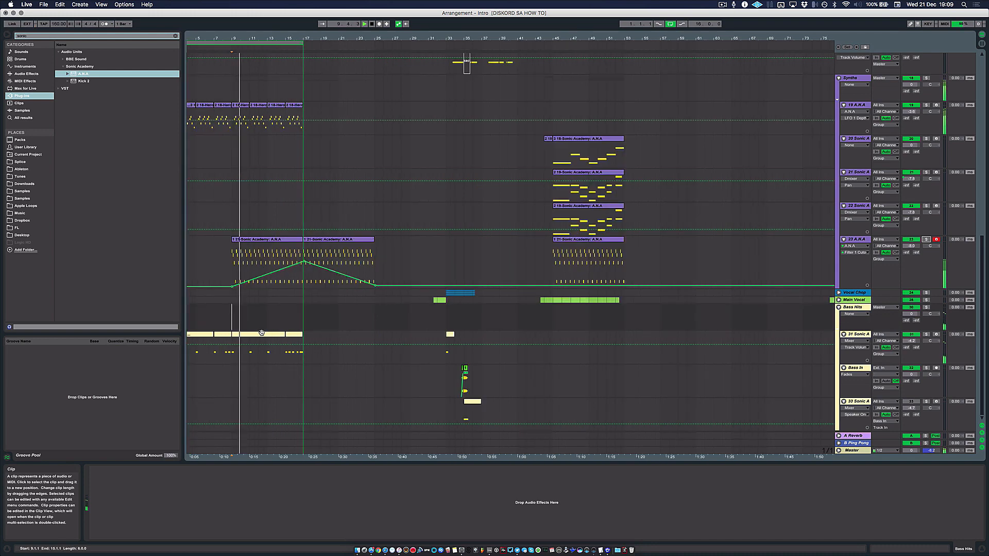
pyautogui.press('+')
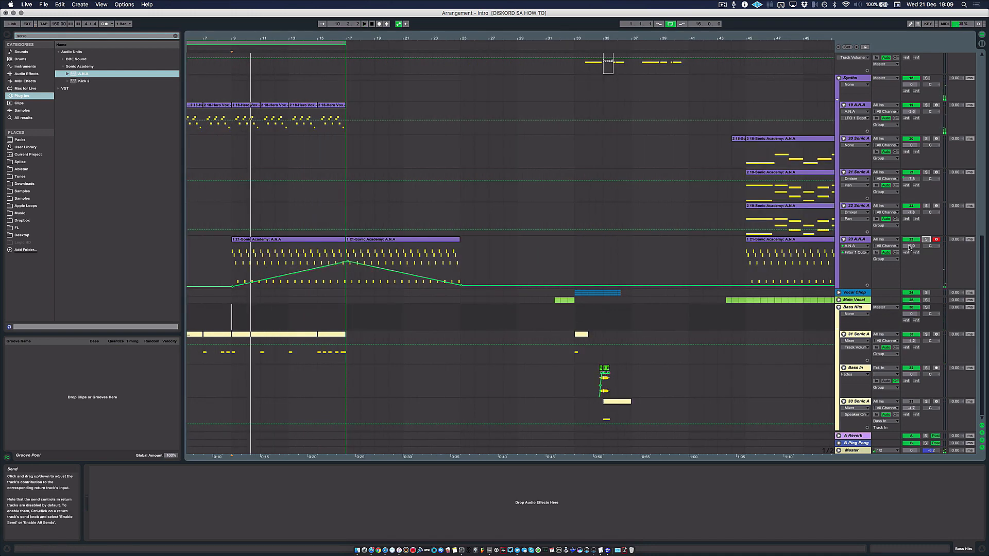
pyautogui.moveTo(911, 246); pyautogui.dragTo(911, 257)
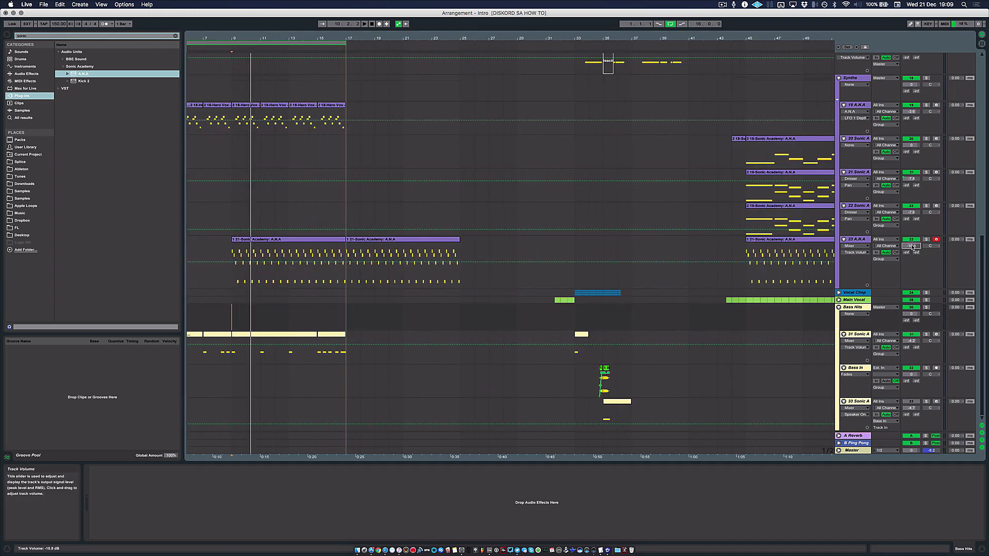
# Step: Play from bar 11, and add a MIDI track with A.N.A below 31 Sonic A in the Bass Hits group
pyautogui.click(269, 376)
pyautogui.press('space')
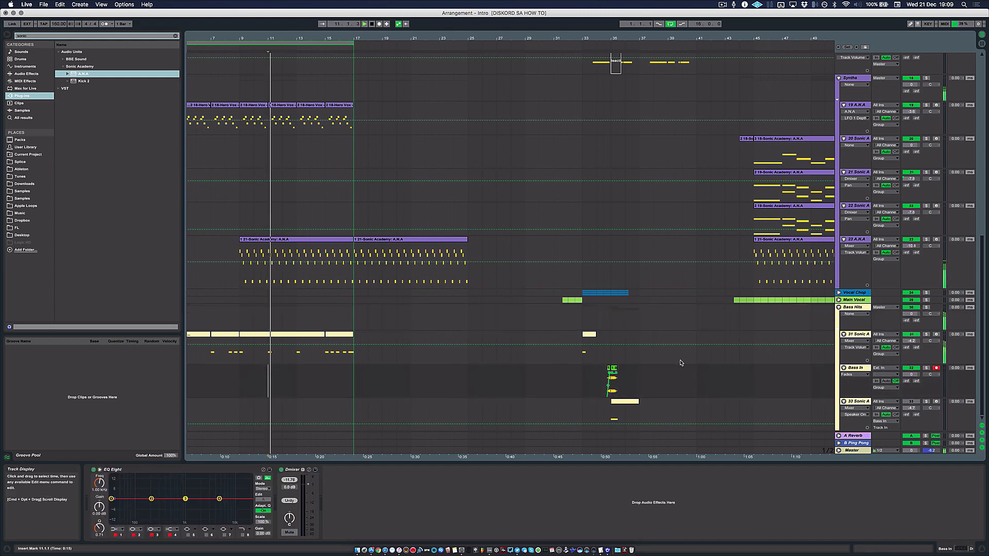
pyautogui.click(863, 335)
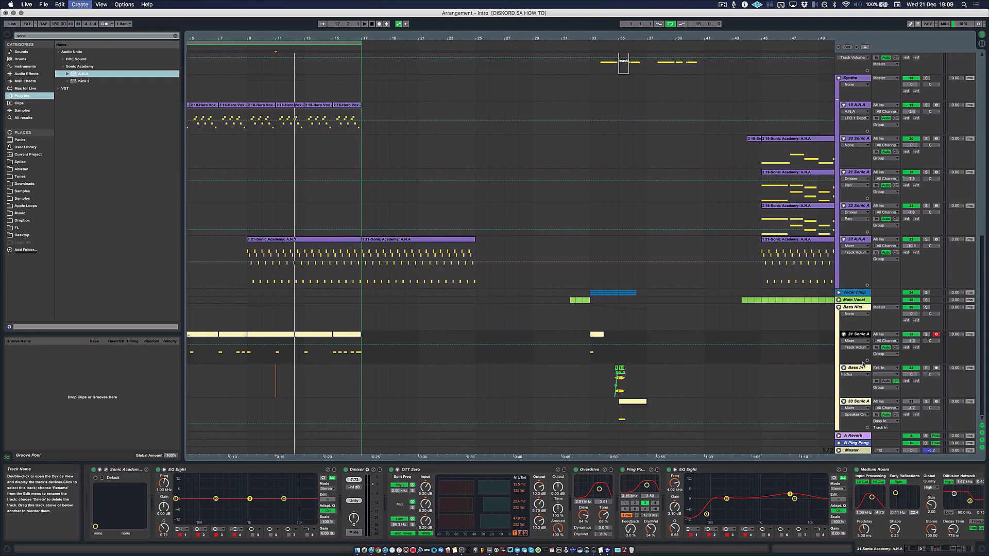
pyautogui.press('super+shift+t')
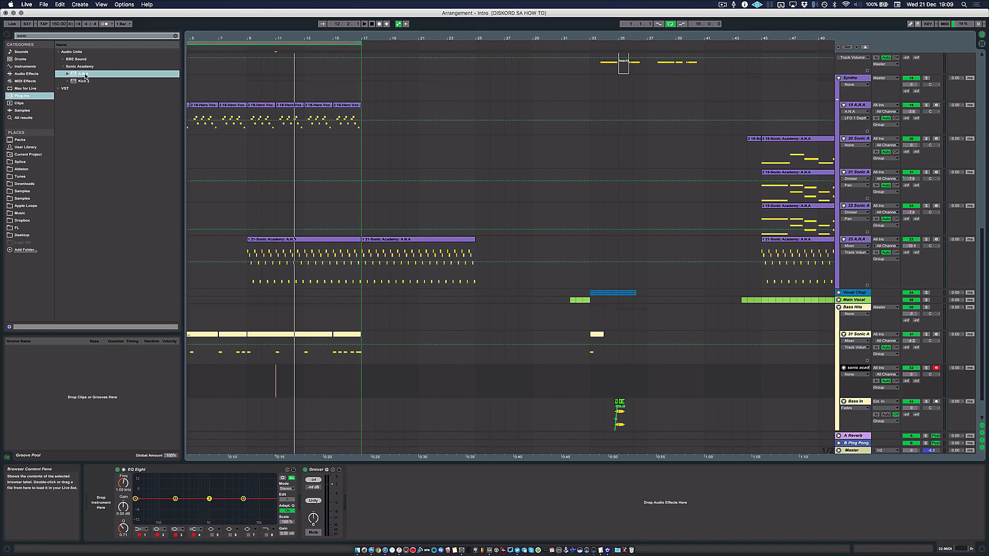
pyautogui.moveTo(85, 76); pyautogui.dragTo(95, 500)
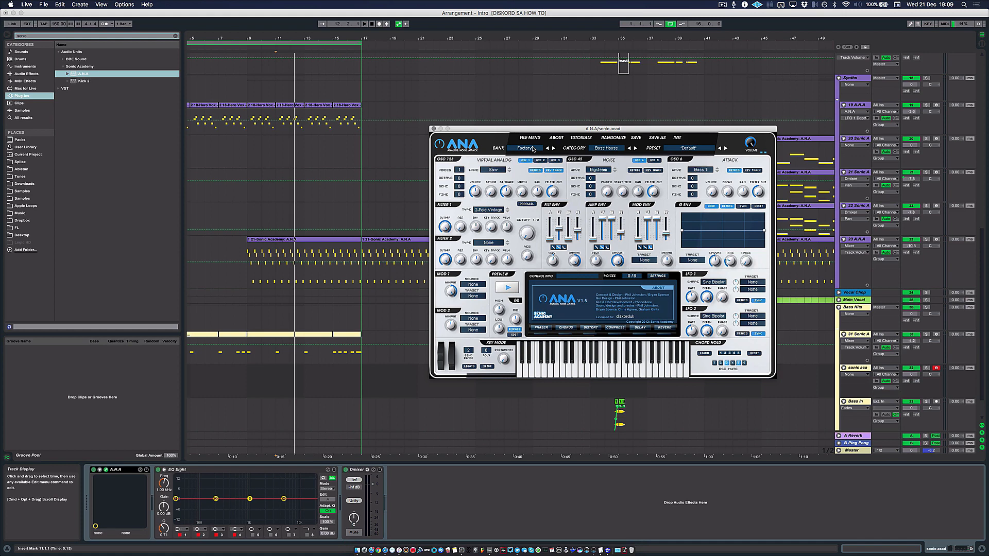
# Step: Load the Chorus Mid Bass preset from the Bass category of A.N.A's Vol 4 Pure Trance bank, and play the arrangement
pyautogui.click(534, 150)
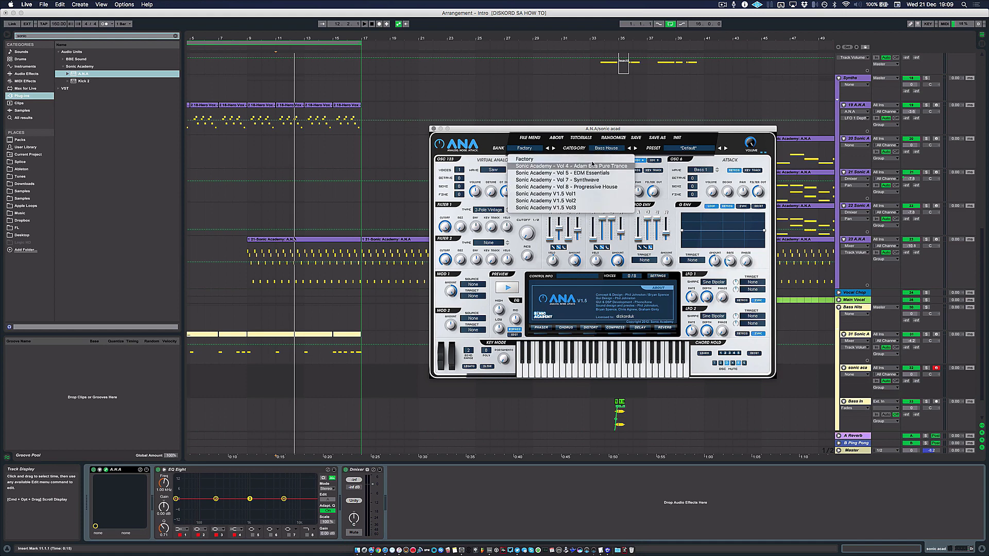
pyautogui.click(609, 166)
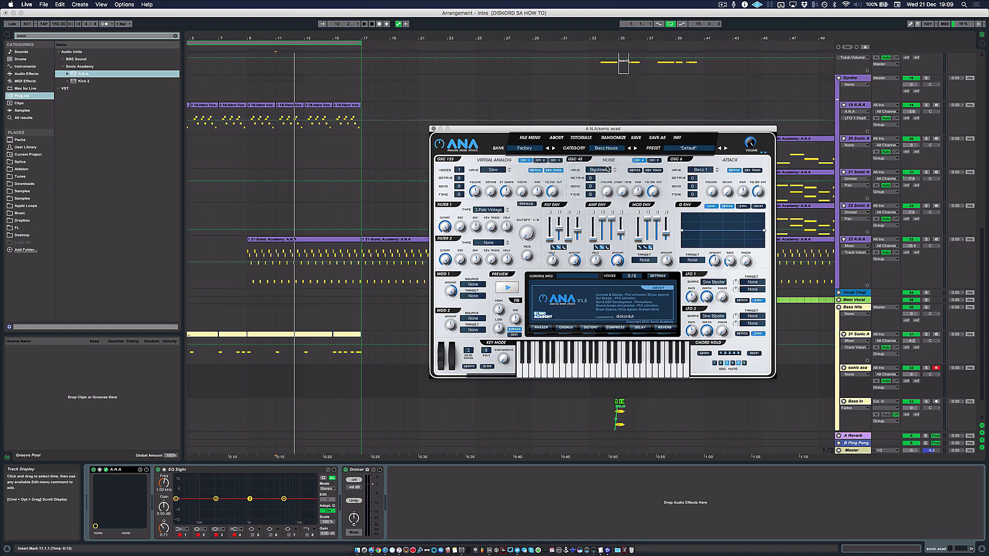
pyautogui.click(616, 149)
pyautogui.click(609, 167)
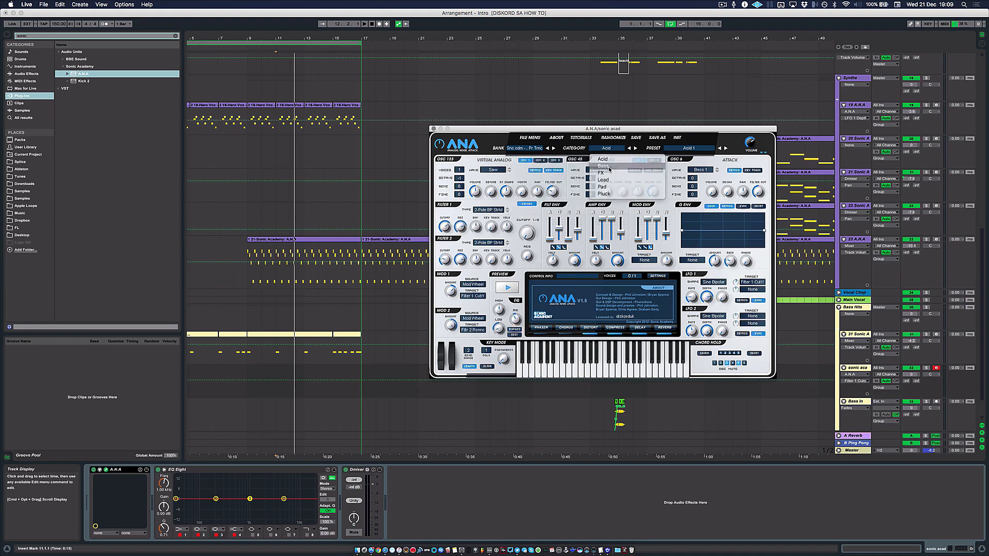
pyautogui.click(701, 149)
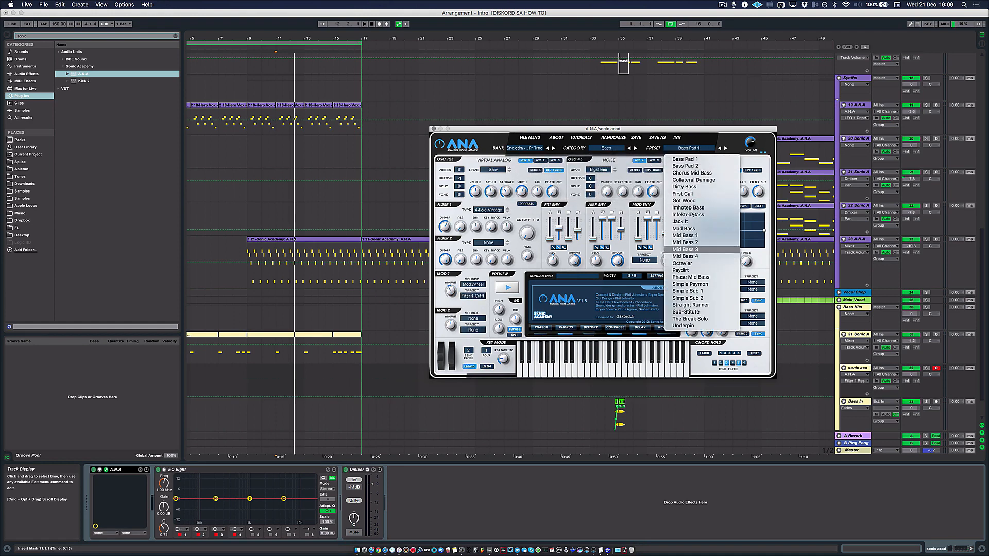
pyautogui.click(701, 174)
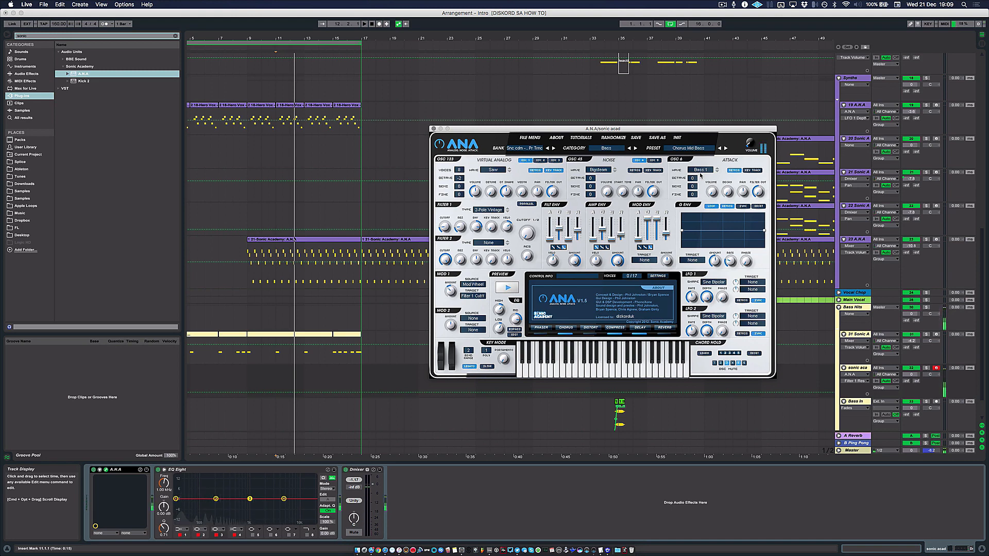
pyautogui.press('space')
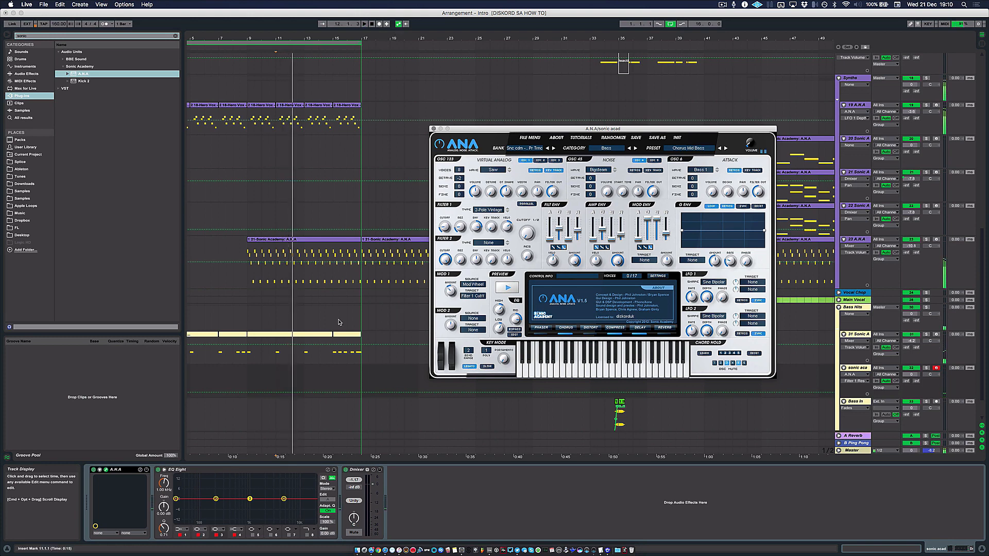
# Step: Place the insert marker at bar 9 on the new A.N.A bass track and close the A.N.A window
pyautogui.click(247, 309)
pyautogui.press('+')
pyautogui.scroll(8, 305, 309)
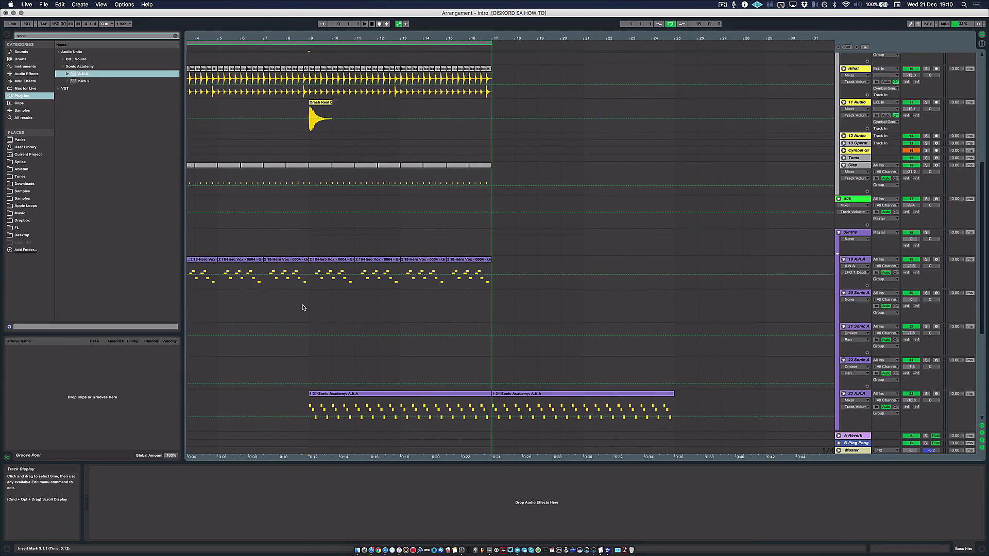
pyautogui.click(330, 287)
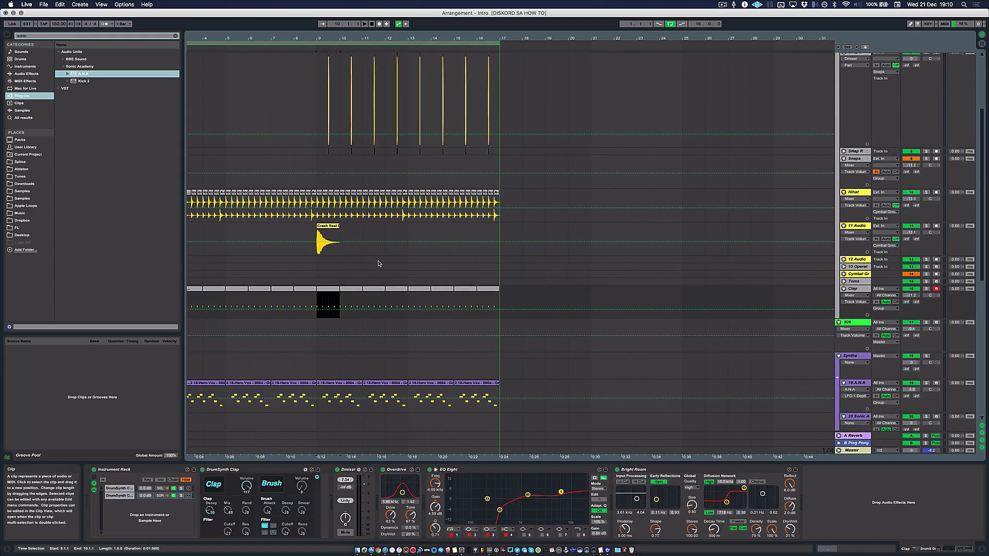
pyautogui.scroll(-6, 380, 265)
pyautogui.scroll(-3, 379, 264)
pyautogui.press('+')
pyautogui.press('+')
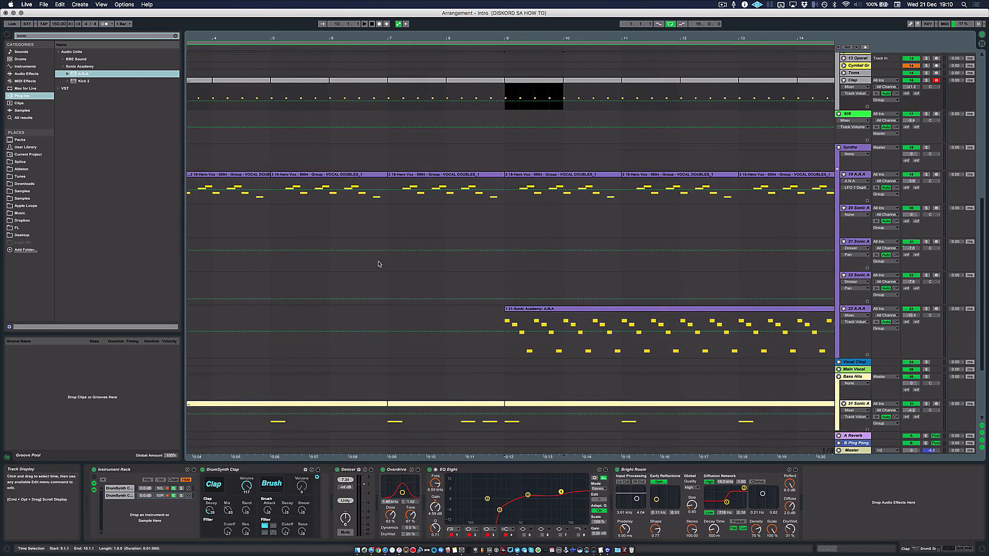
pyautogui.hscroll(-3, 378, 263)
pyautogui.press('-')
pyautogui.scroll(1, 378, 263)
pyautogui.hscroll(2, 378, 263)
pyautogui.scroll(-4, 392, 278)
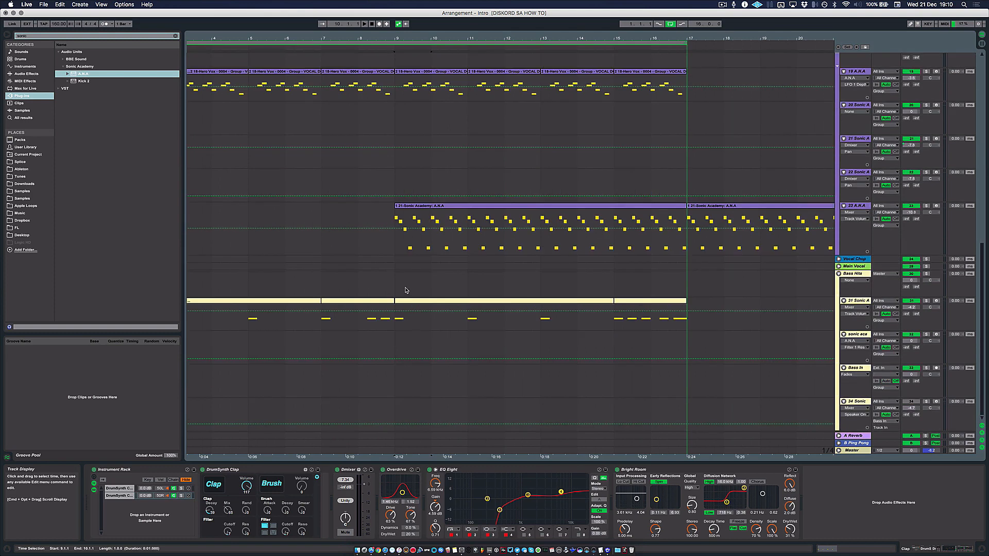
pyautogui.click(394, 344)
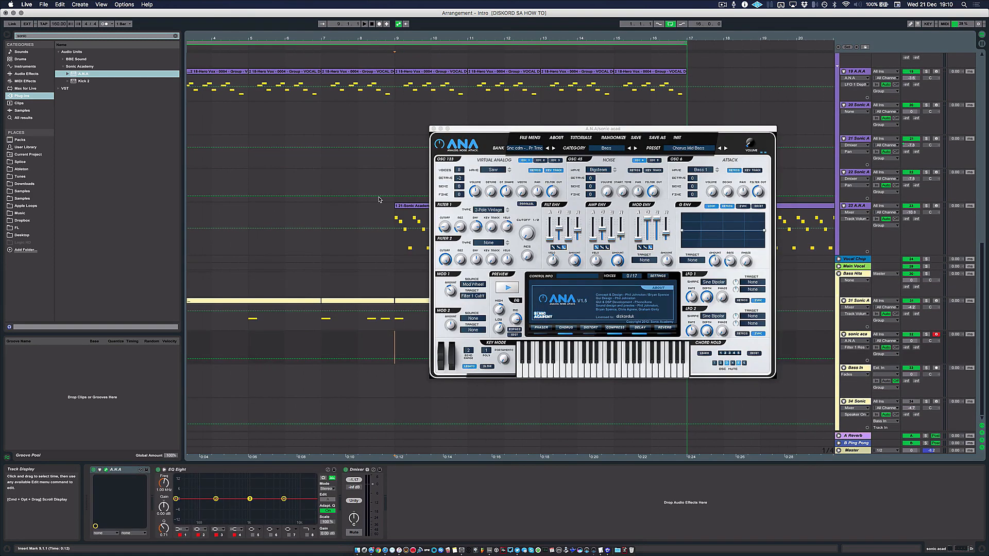
pyautogui.click(434, 129)
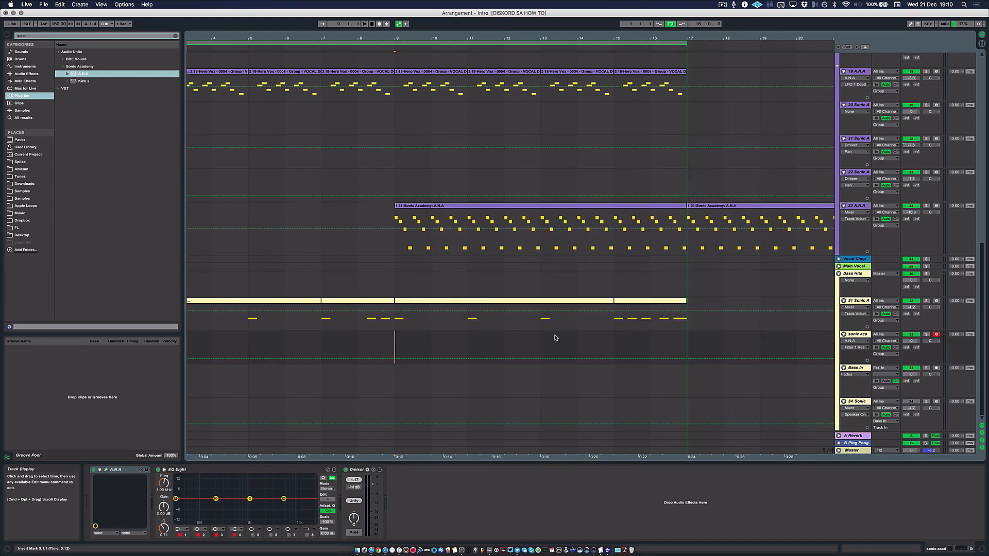
# Step: Play from bar 9 and insert an empty MIDI clip from bar 9 to bar 11 on the new bass track
pyautogui.press('-')
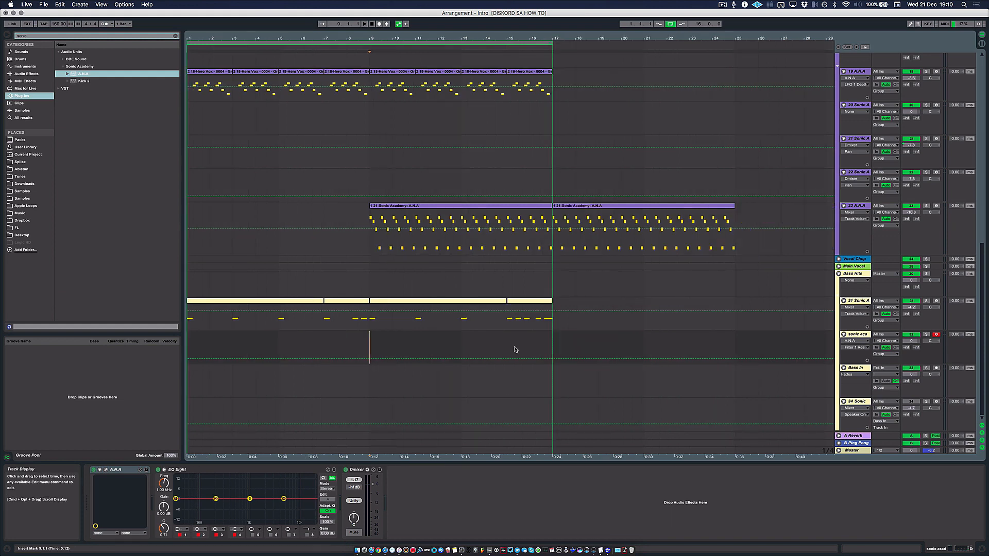
pyautogui.press('space')
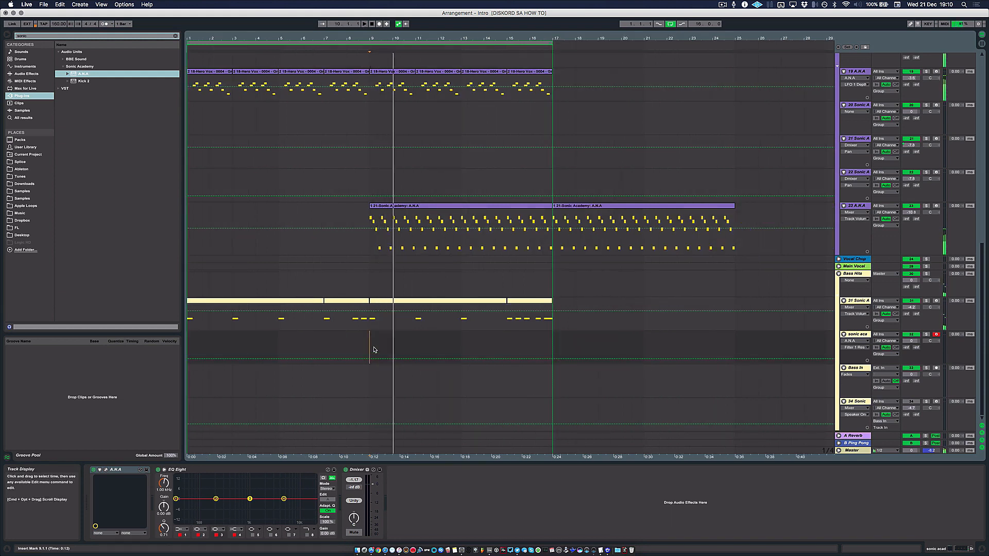
pyautogui.moveTo(374, 350); pyautogui.dragTo(385, 350)
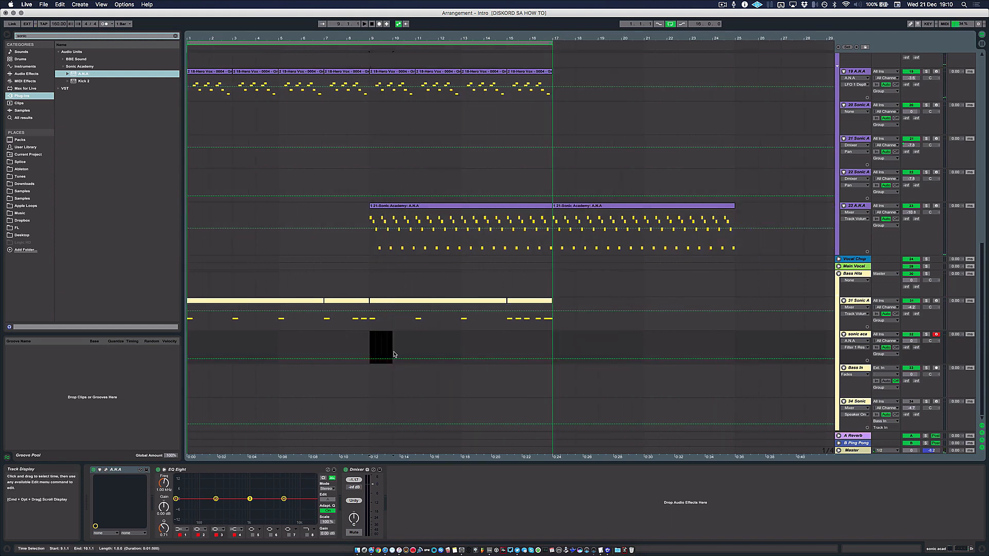
pyautogui.moveTo(416, 345); pyautogui.dragTo(363, 355)
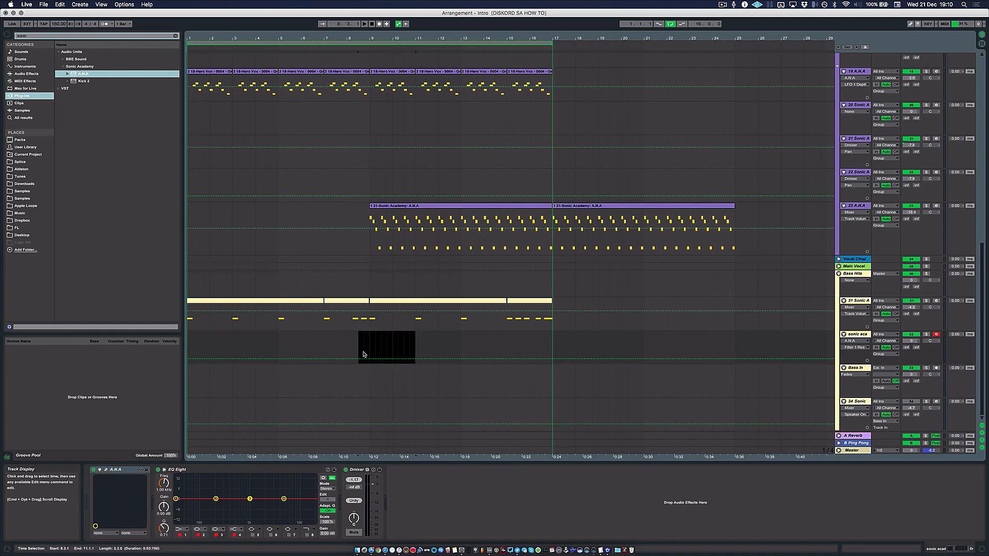
pyautogui.press('super+shift+m')
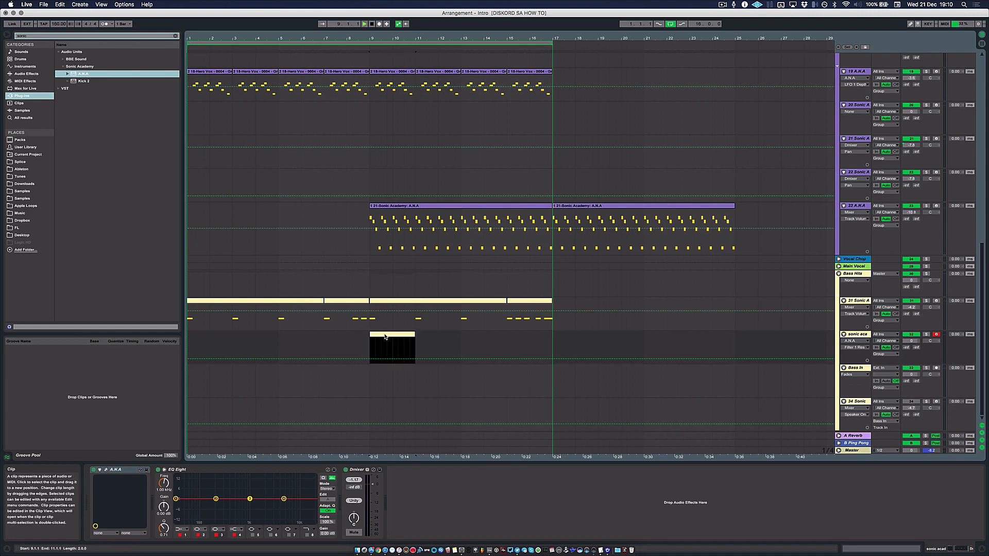
# Step: Open the new clip's piano roll and audition the F#2 key while playing from bar 9
pyautogui.press('space')
pyautogui.press('space')
pyautogui.doubleClick(383, 335)
pyautogui.moveTo(245, 382)
pyautogui.mouseDown()
pyautogui.moveTo(244, 323)
pyautogui.moveTo(245, 463)
pyautogui.mouseUp()
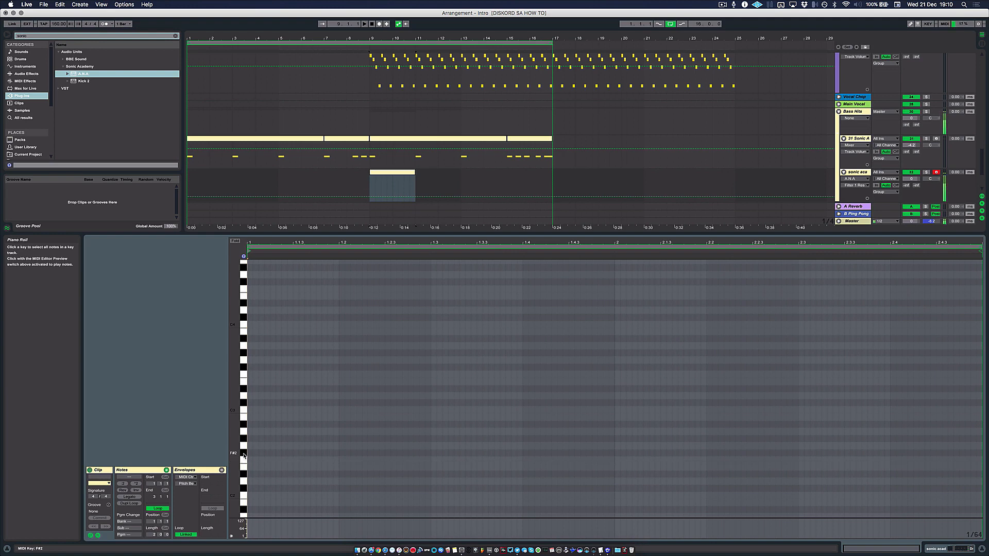
pyautogui.press('space')
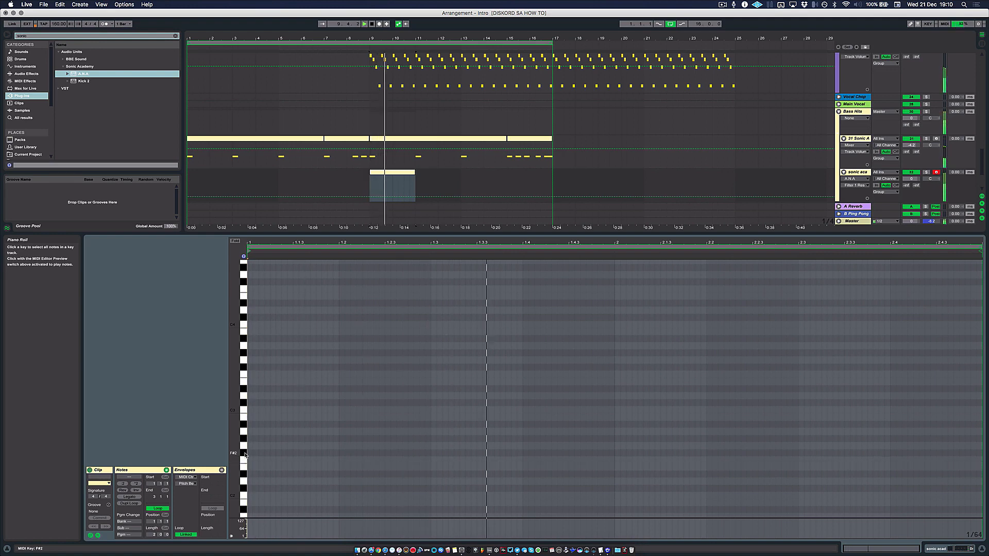
pyautogui.click(244, 453)
pyautogui.press('space')
pyautogui.press('space')
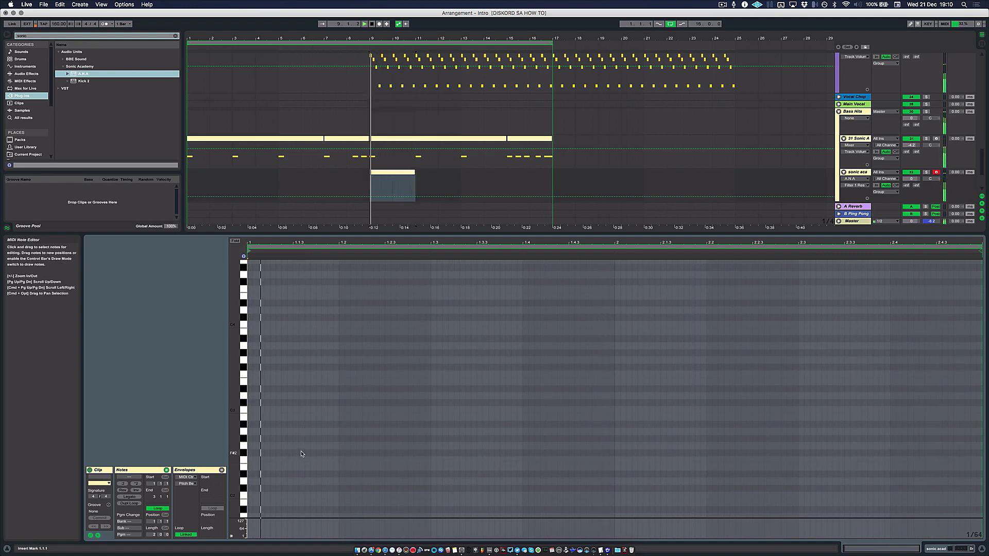
pyautogui.click(243, 455)
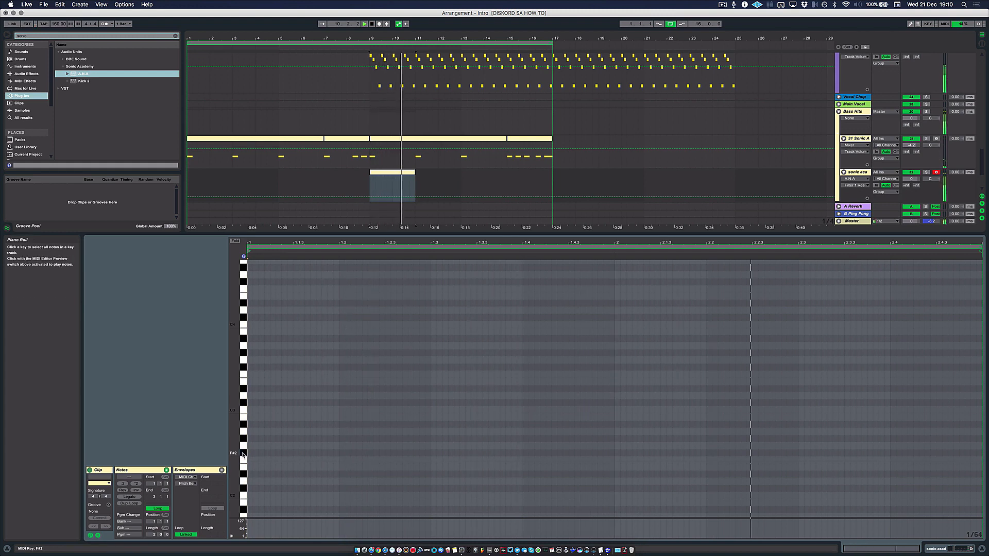
# Step: Enter six F#2 notes one beat apart from 1.2 to 2.3, and add a G2 note at 2.4
pyautogui.doubleClick(340, 454)
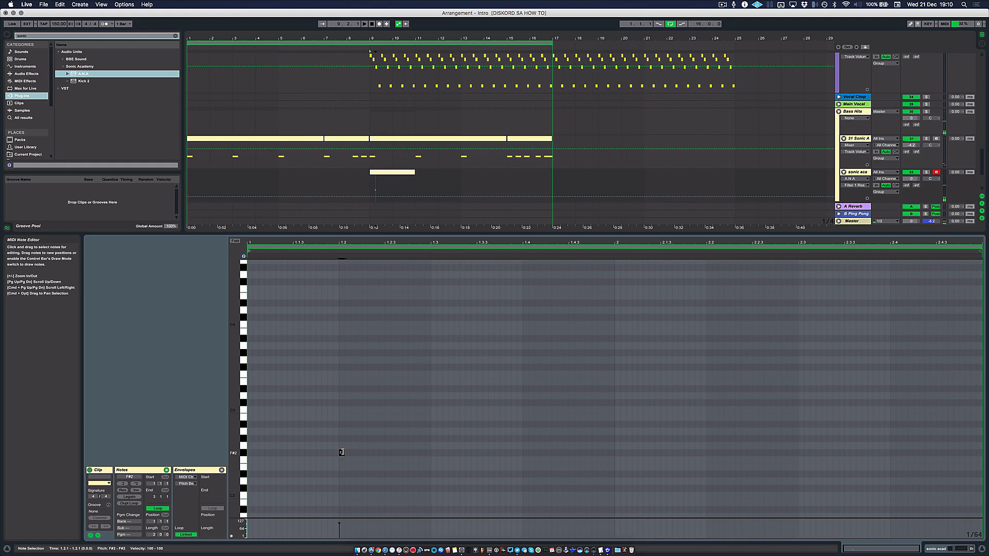
pyautogui.moveTo(415, 452); pyautogui.dragTo(648, 455)
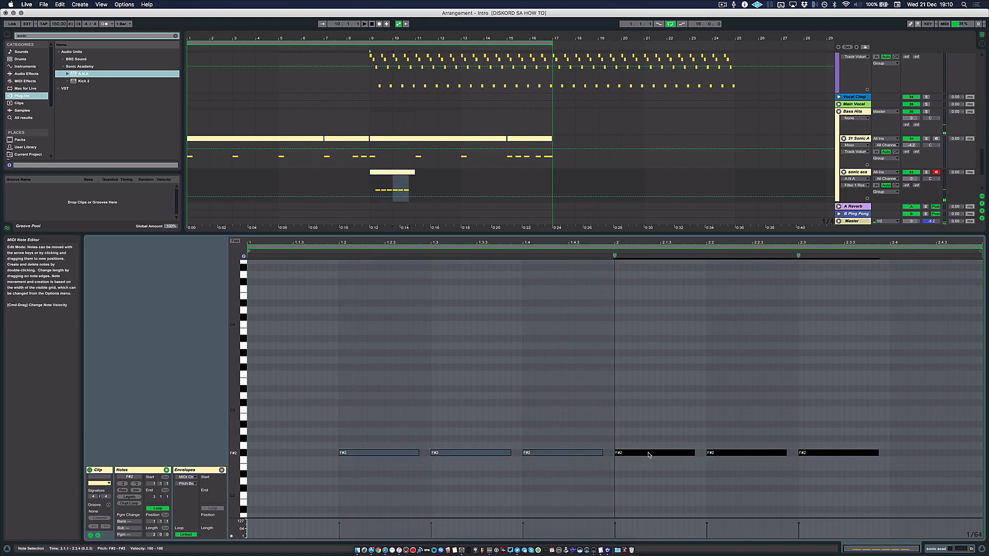
pyautogui.click(811, 411)
pyautogui.moveTo(820, 453); pyautogui.dragTo(915, 447)
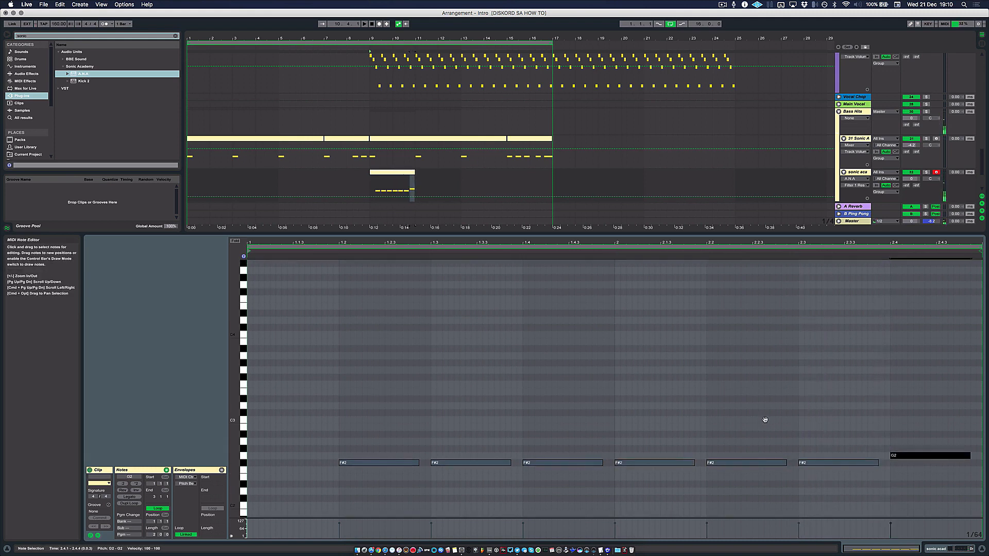
# Step: Duplicate the bass clip at bar 9 to bar 11 and play from bar 9
pyautogui.click(381, 175)
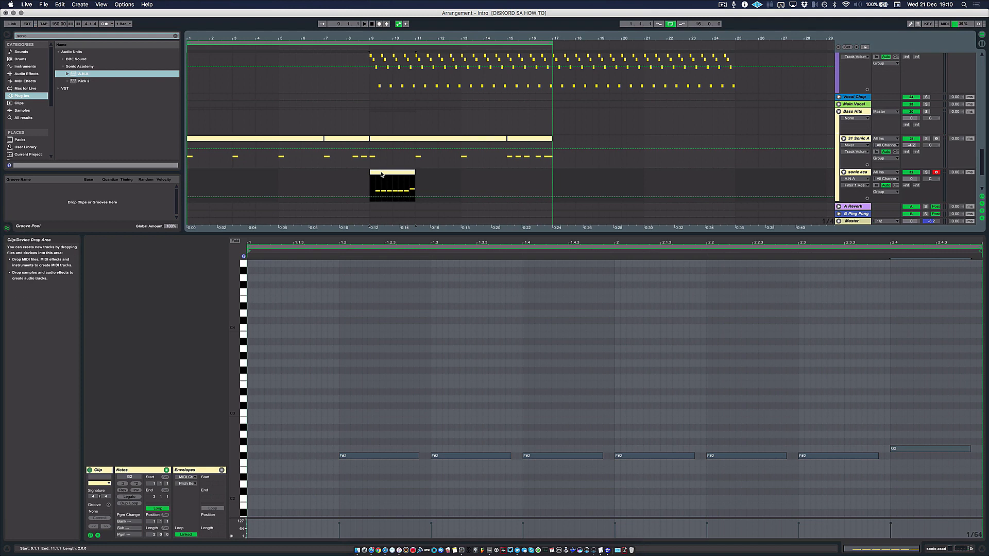
pyautogui.press('super+d')
pyautogui.press('space')
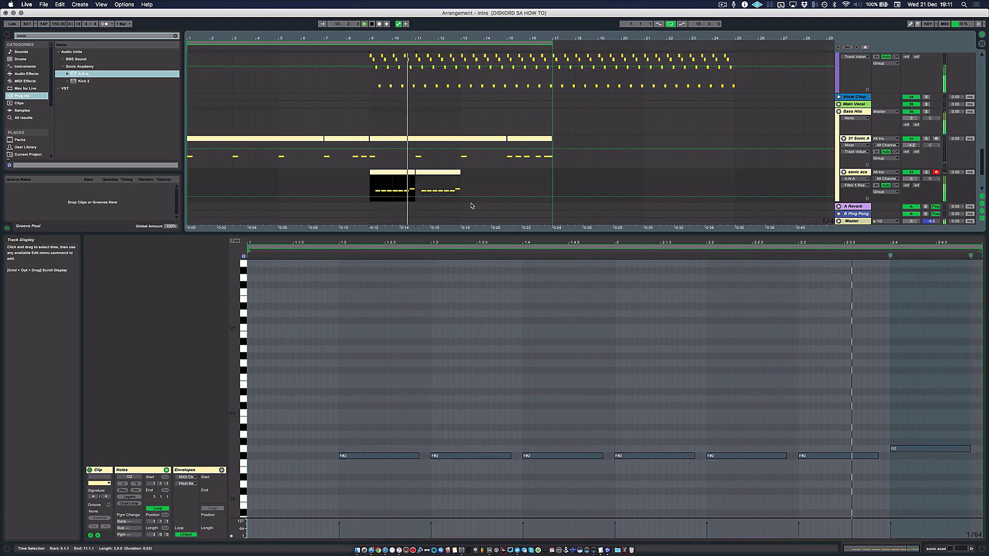
# Step: Lower the last note of the bass clip at bar 11 to E2 and play the clip
pyautogui.click(443, 174)
pyautogui.doubleClick(443, 174)
pyautogui.moveTo(861, 362); pyautogui.dragTo(887, 391)
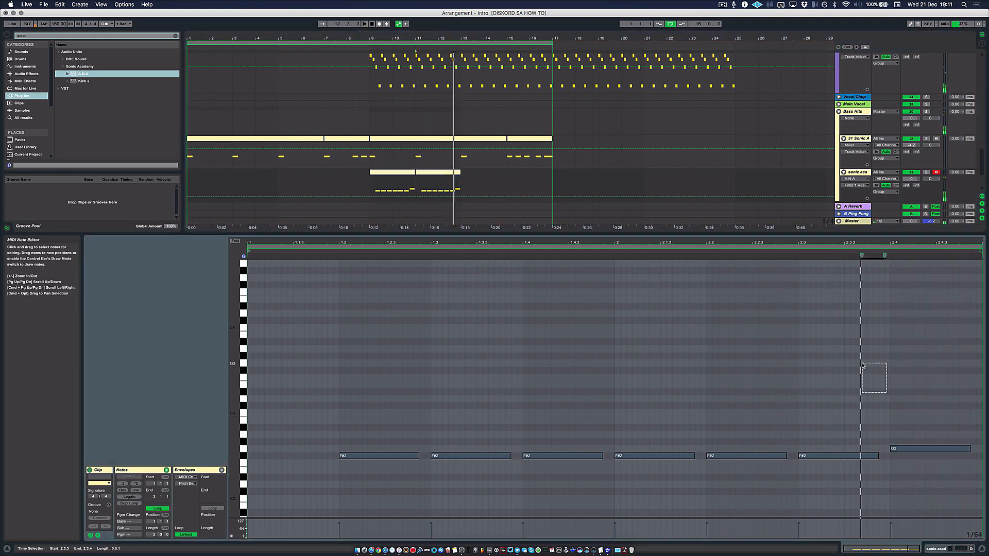
pyautogui.press('space')
pyautogui.click(886, 431)
pyautogui.moveTo(918, 430); pyautogui.dragTo(917, 469)
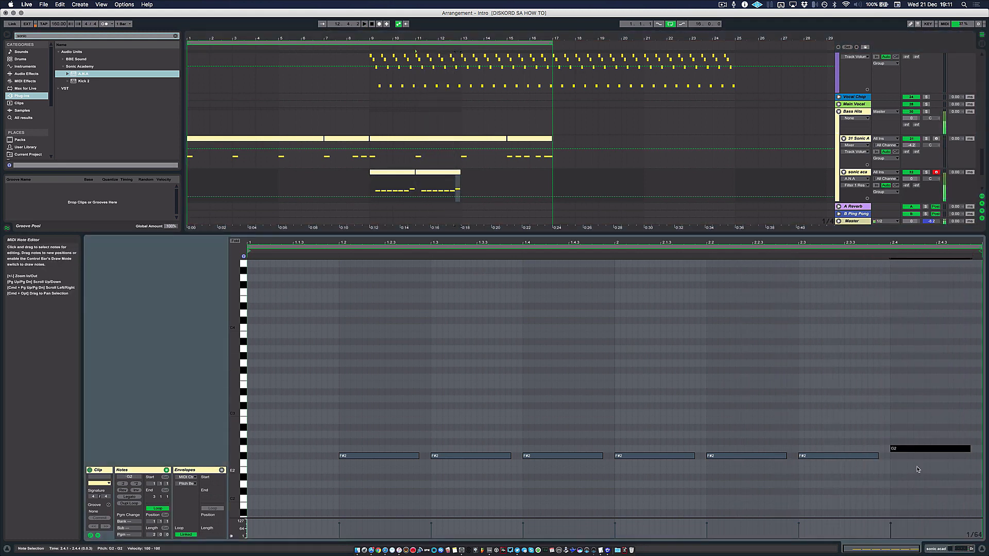
pyautogui.press('Down')
pyautogui.press('Down')
pyautogui.press('Down')
pyautogui.press('space')
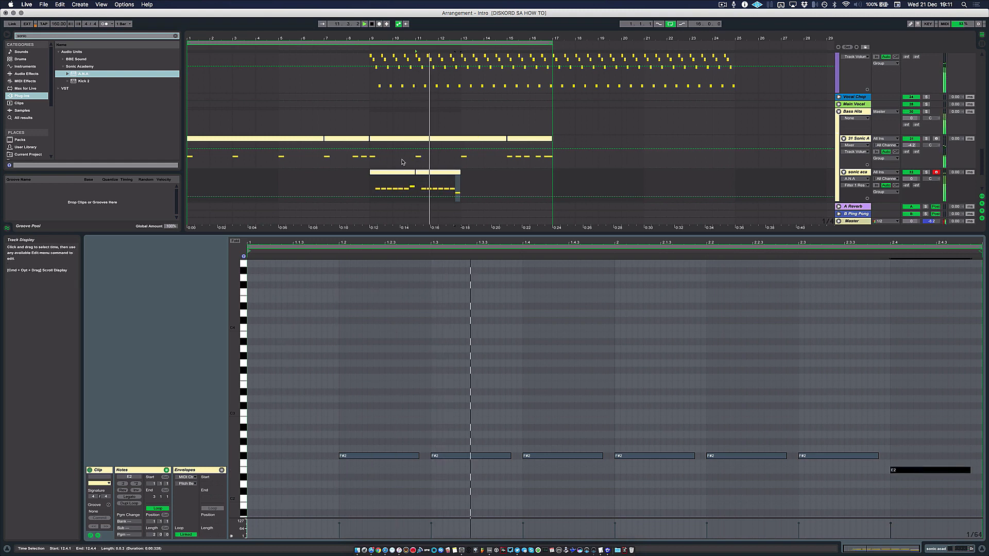
# Step: Copy the bass clip at bar 9 to bar 13 and play the arrangement
pyautogui.click(389, 173)
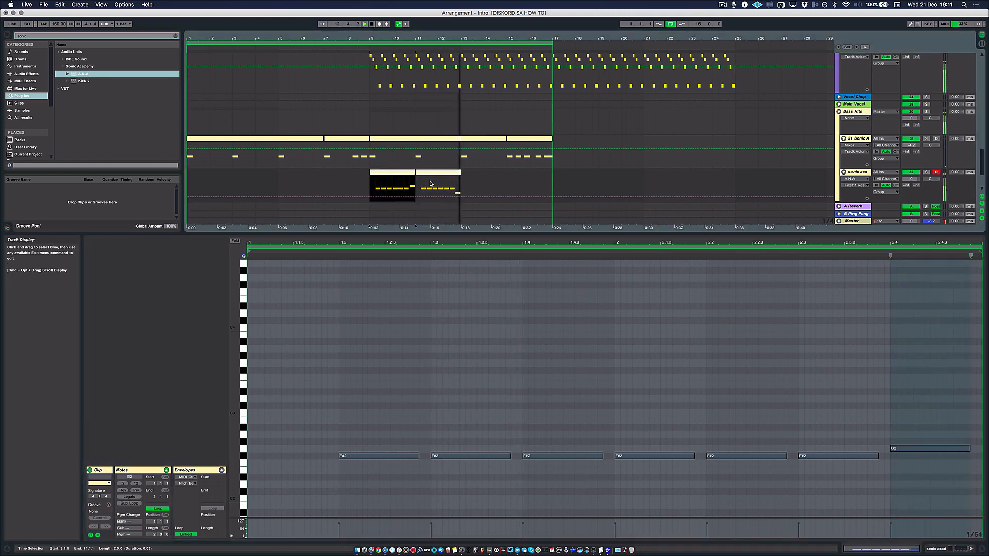
pyautogui.moveTo(391, 173); pyautogui.dragTo(482, 175)
pyautogui.press('space')
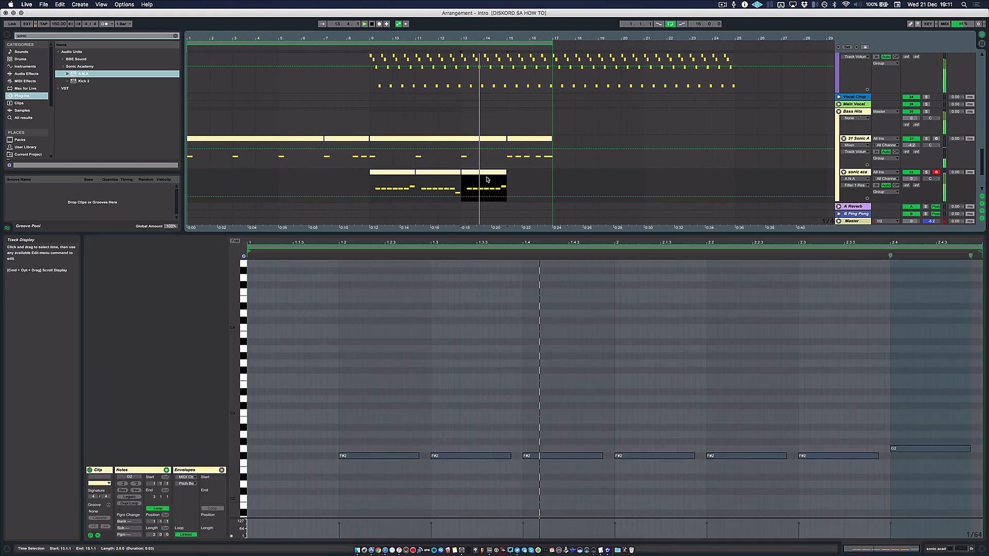
# Step: Copy the bass clip at bar 11 to bar 15 with its last note raised to F#2, and play from bar 9
pyautogui.press('space')
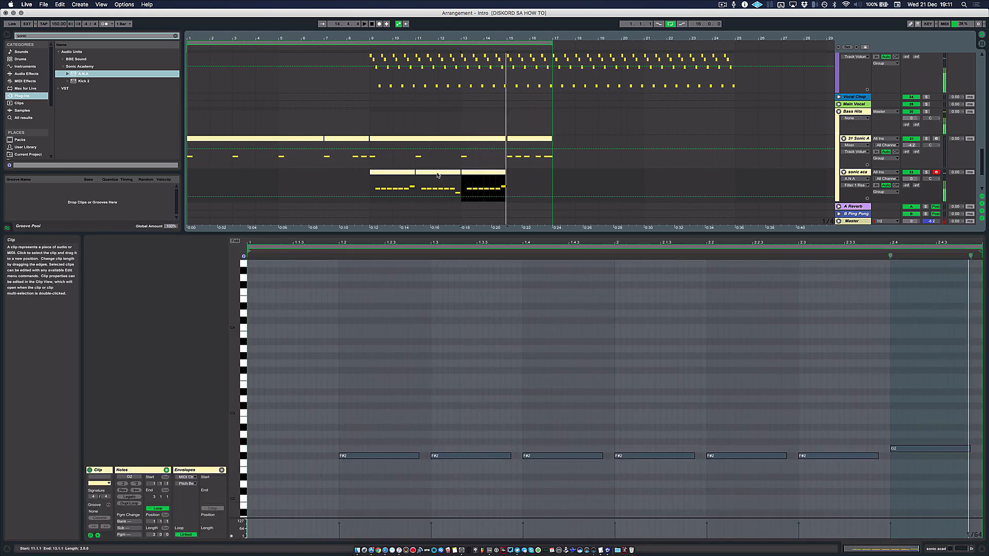
pyautogui.moveTo(439, 174); pyautogui.dragTo(525, 175)
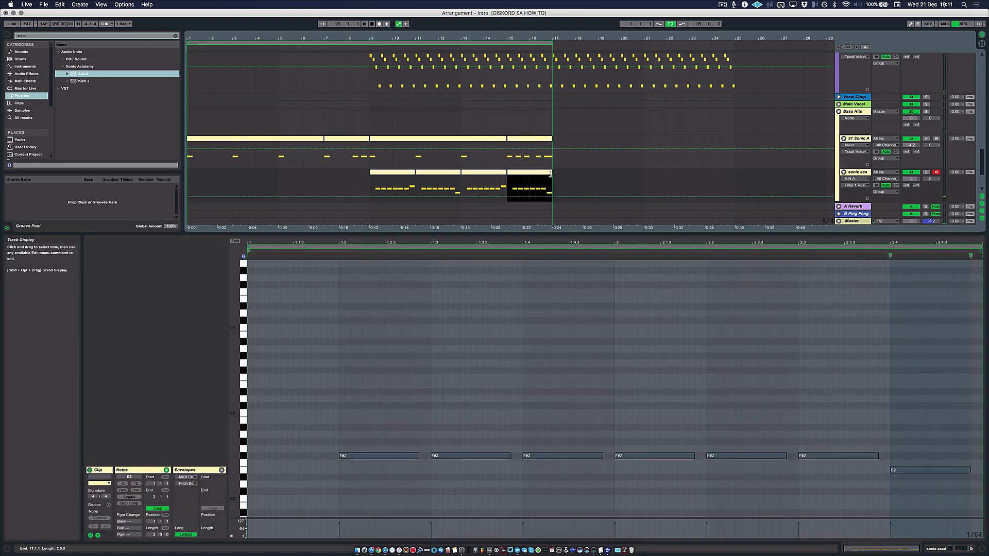
pyautogui.doubleClick(539, 173)
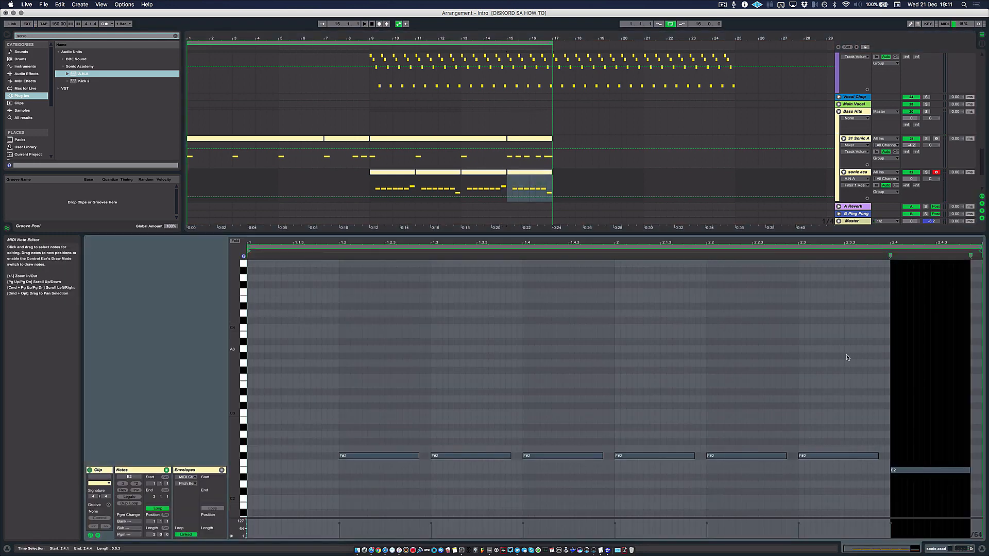
pyautogui.click(936, 470)
pyautogui.press('Up')
pyautogui.press('Up')
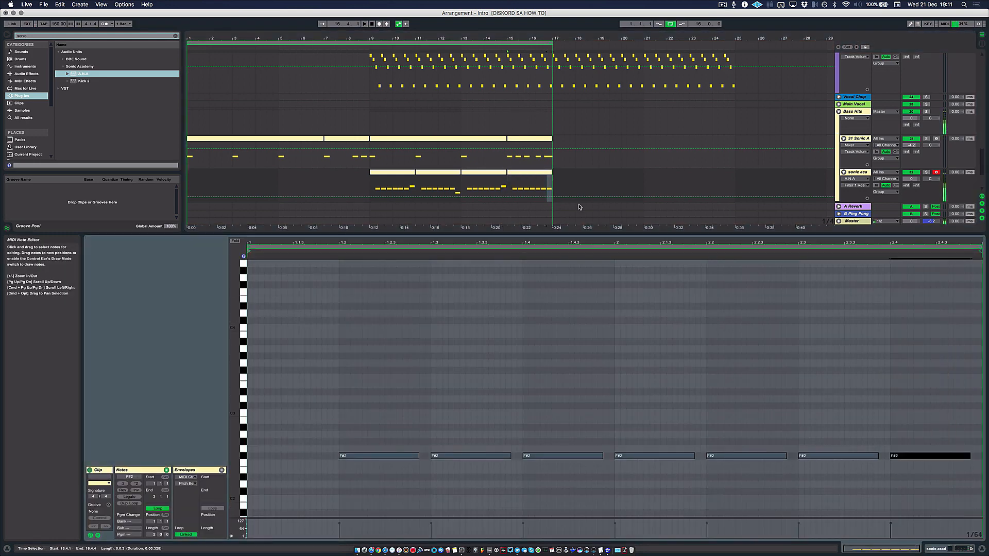
pyautogui.press('Up')
pyautogui.click(369, 186)
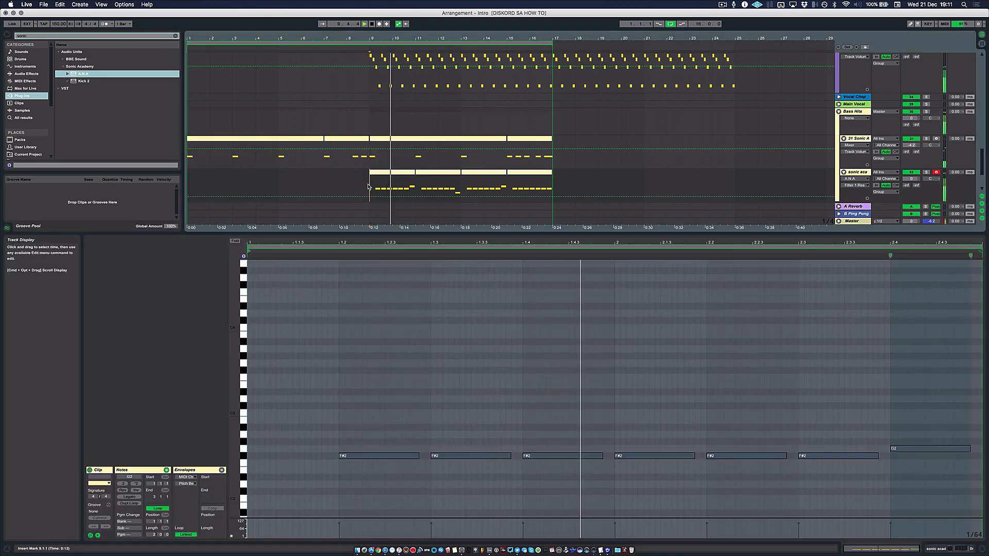
# Step: Add the Multiband Dynamics audio effect at the end of the mid-bass track's device chain
pyautogui.press('super+alt+l')
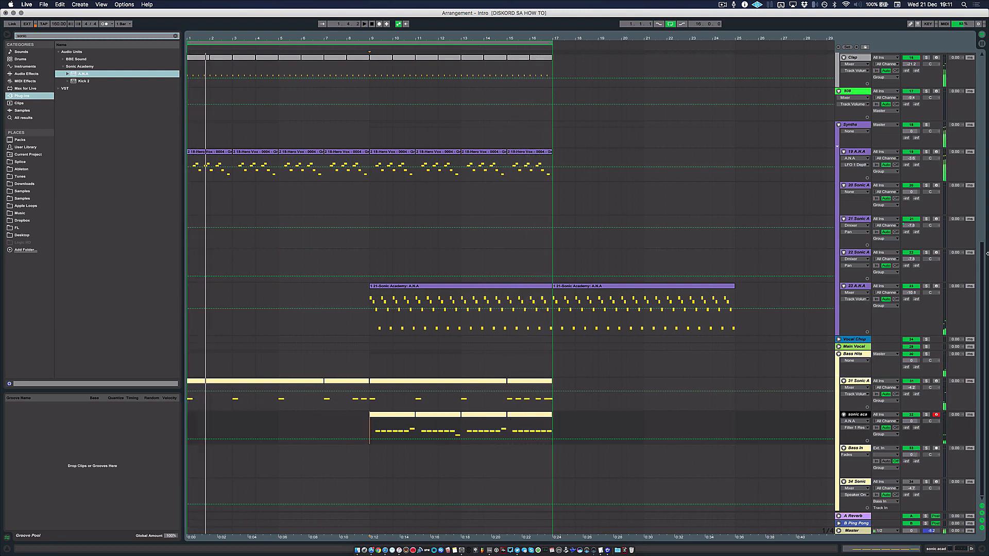
pyautogui.doubleClick(859, 416)
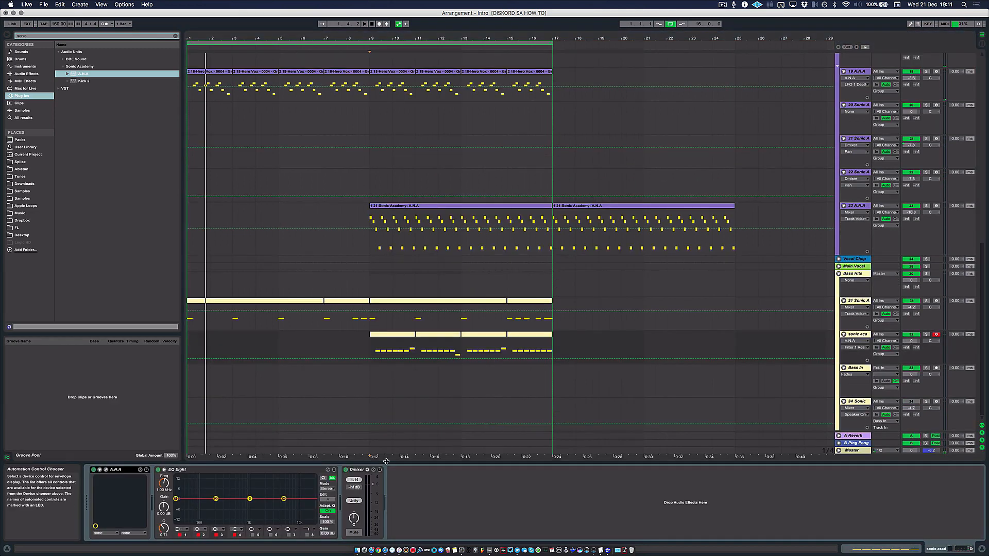
pyautogui.click(30, 74)
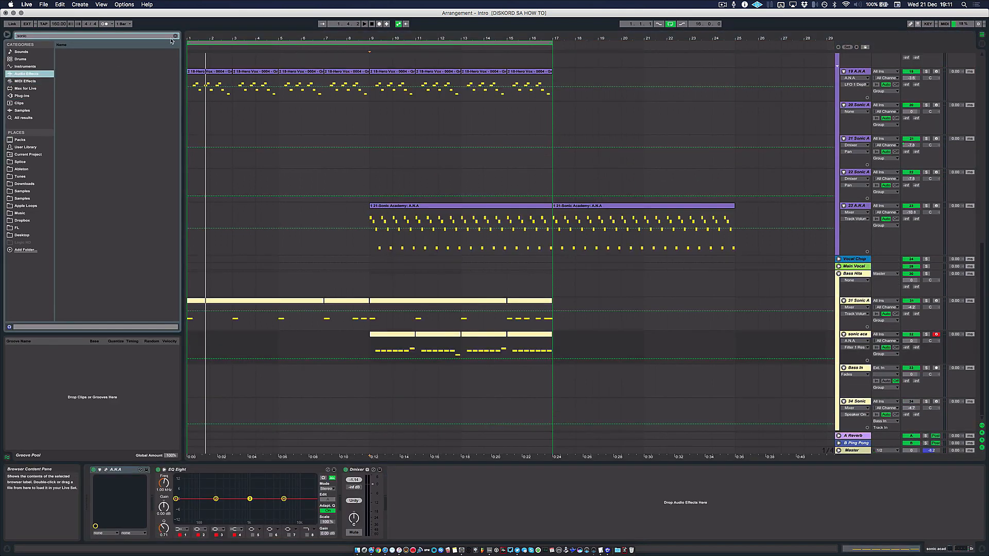
pyautogui.scroll(-1, 105, 267)
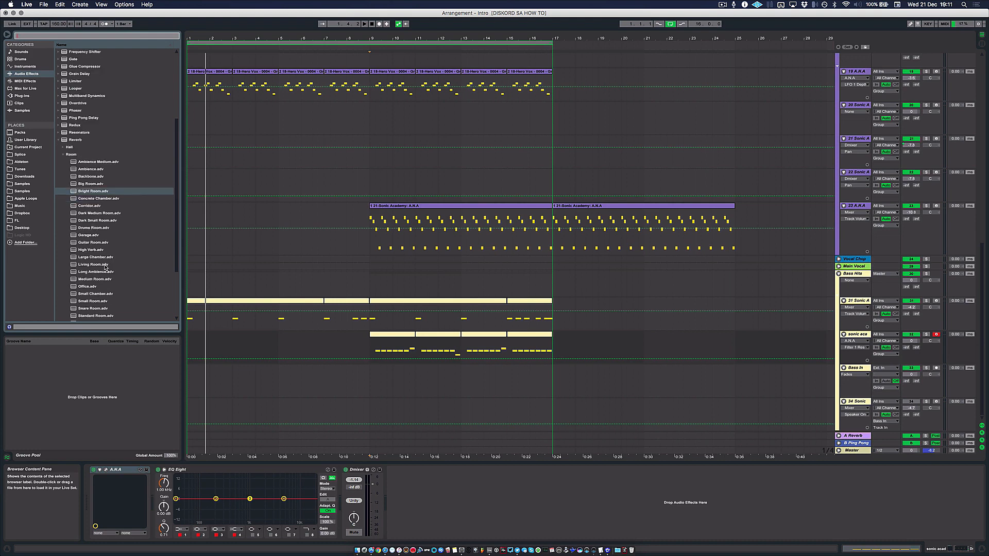
pyautogui.click(58, 140)
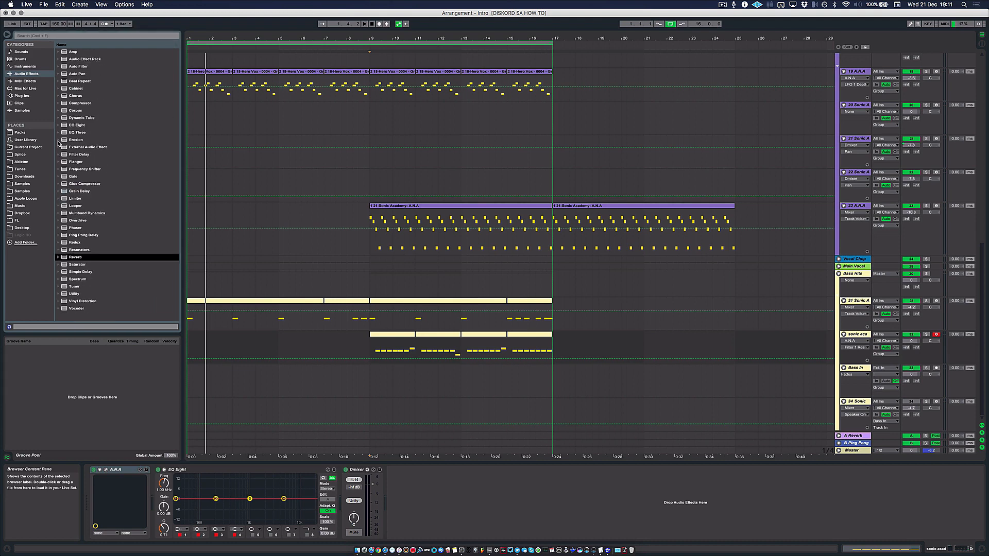
pyautogui.click(89, 214)
pyautogui.moveTo(482, 495); pyautogui.dragTo(482, 495)
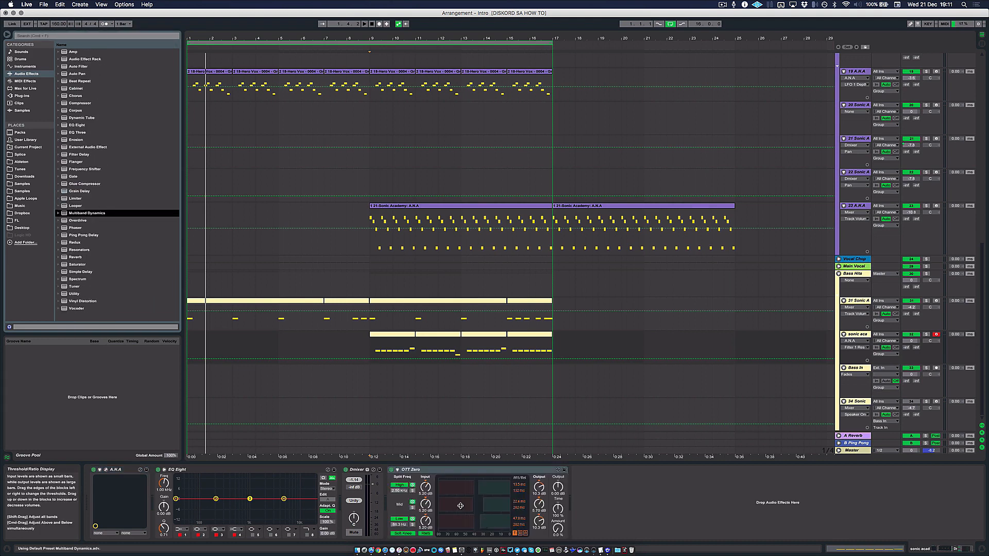
# Step: Solo the mid-bass track and set the Multiband Dynamics Amount to 91 % while playing from bar 9
pyautogui.press('space')
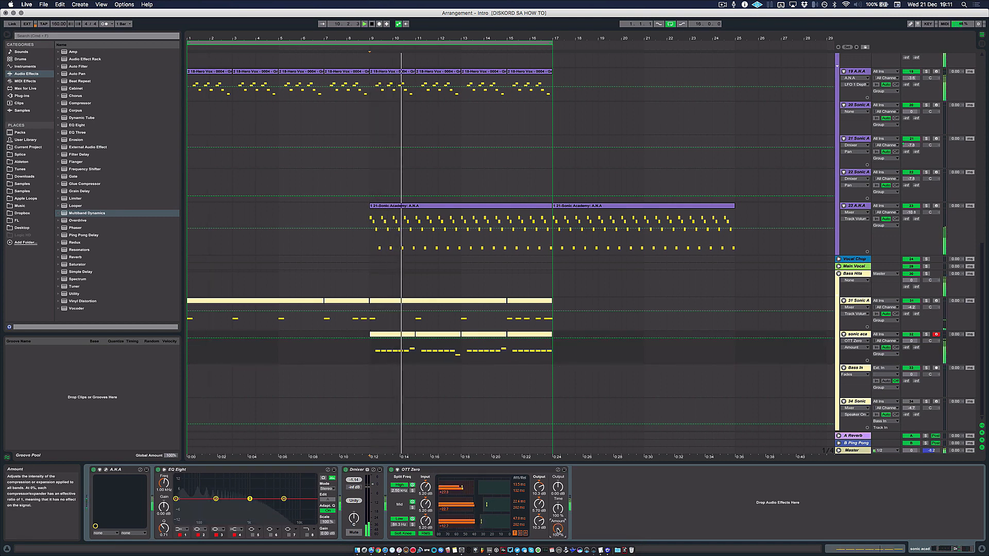
pyautogui.press('space')
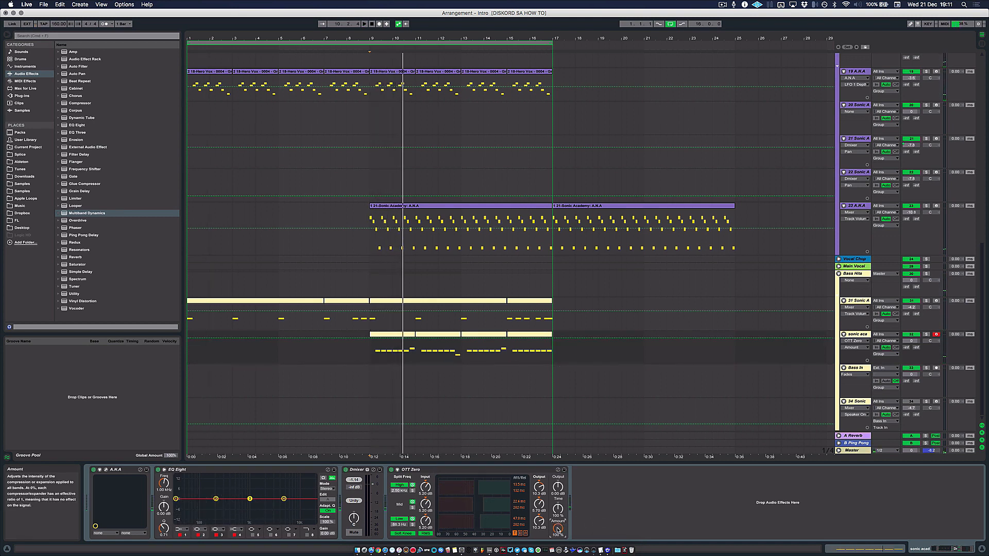
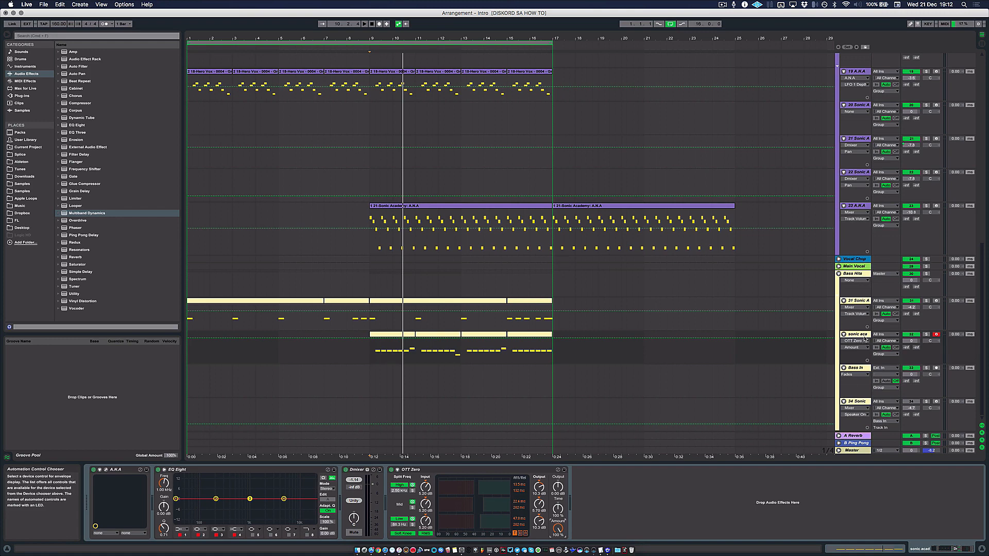
pyautogui.click(387, 353)
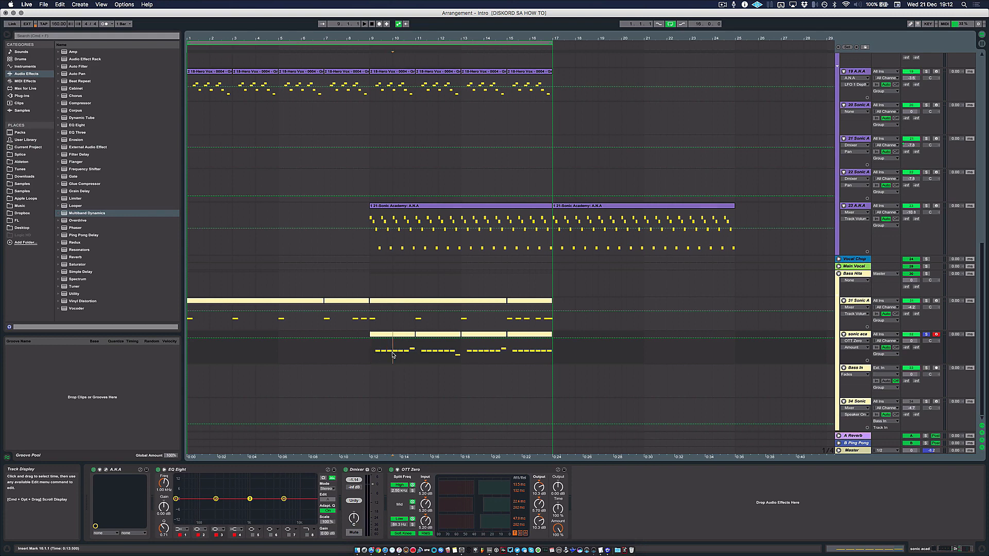
pyautogui.press('space')
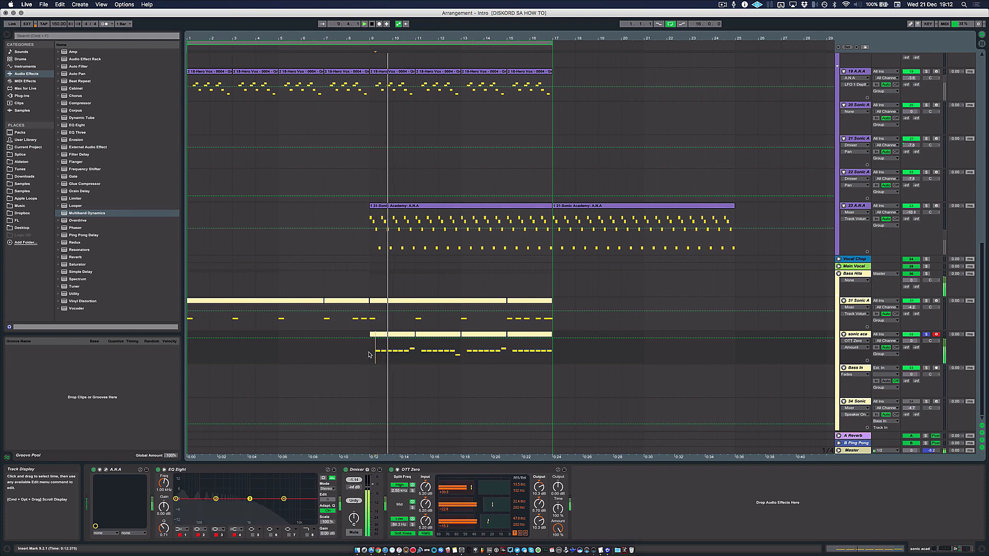
pyautogui.click(369, 355)
pyautogui.moveTo(557, 528); pyautogui.dragTo(557, 533)
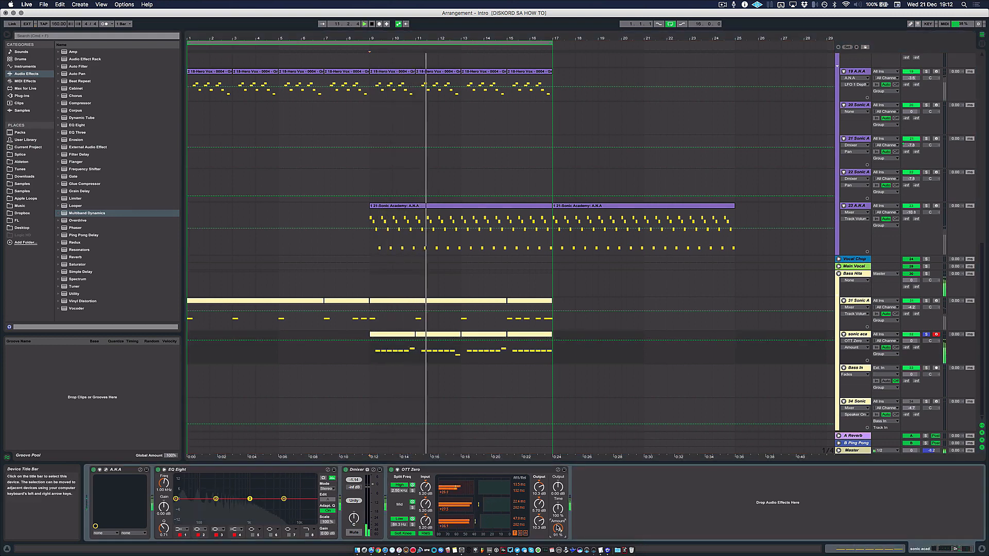
pyautogui.press('space')
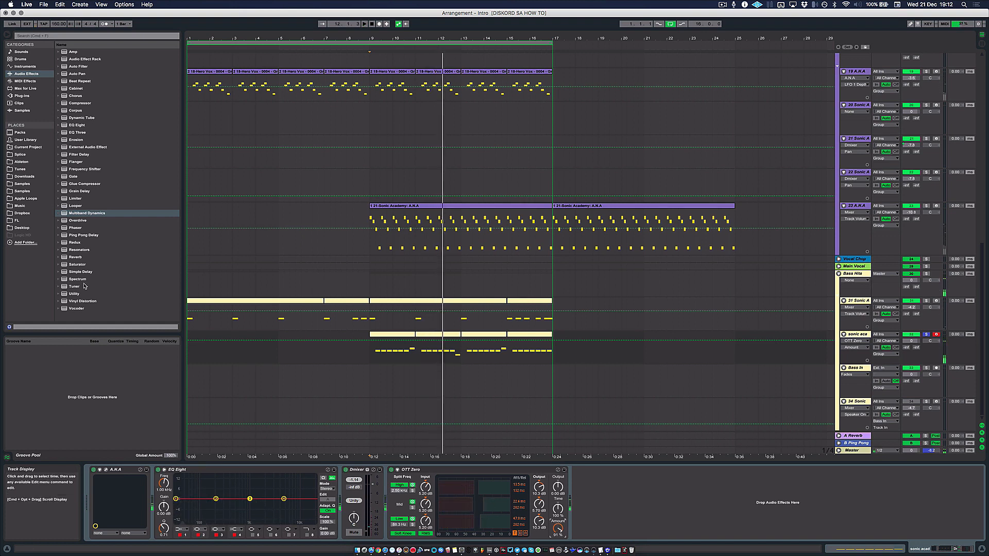
# Step: Add a Cabinet effect after the Multiband Dynamics, with a Dynamic microphone and Dual output
pyautogui.click(59, 89)
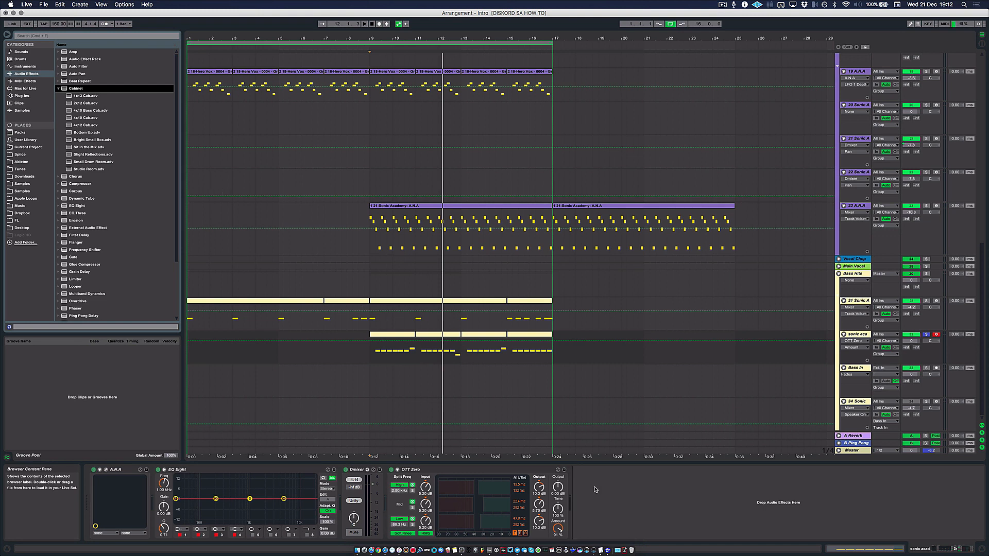
pyautogui.moveTo(675, 496); pyautogui.dragTo(610, 498)
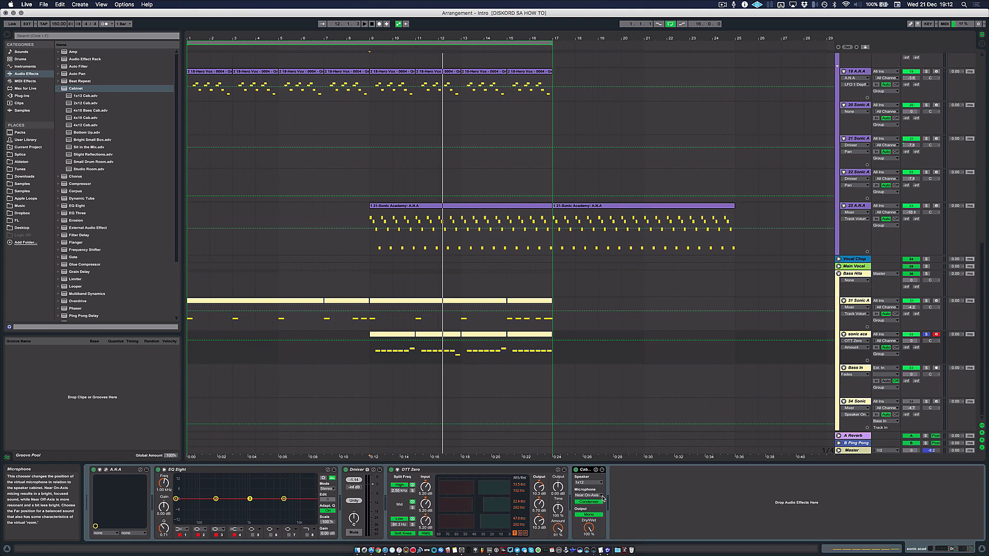
pyautogui.click(596, 503)
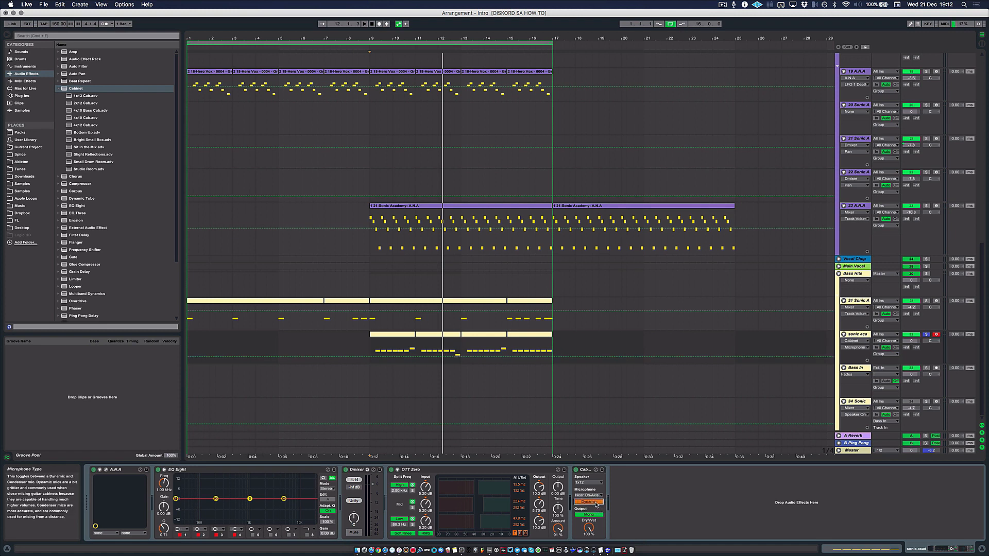
pyautogui.press('space')
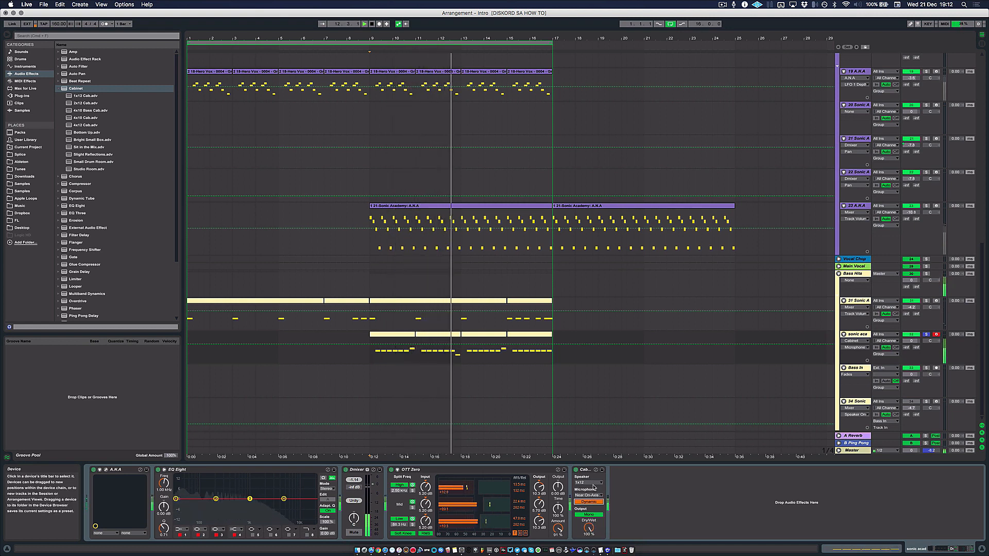
pyautogui.click(589, 514)
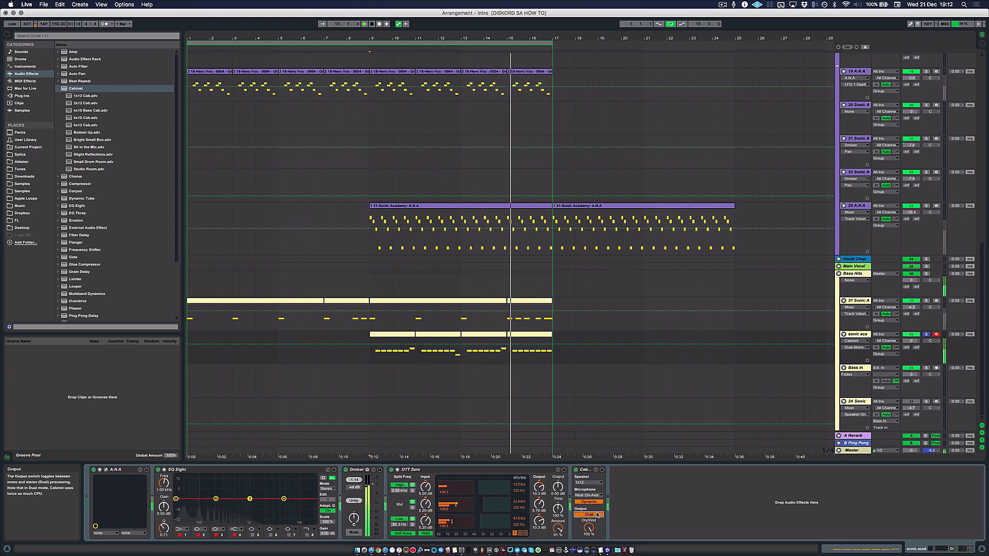
# Step: Play the soloed bass from bar 9 and compare the sound with Cabinet switched off and on
pyautogui.click(371, 355)
pyautogui.click(576, 470)
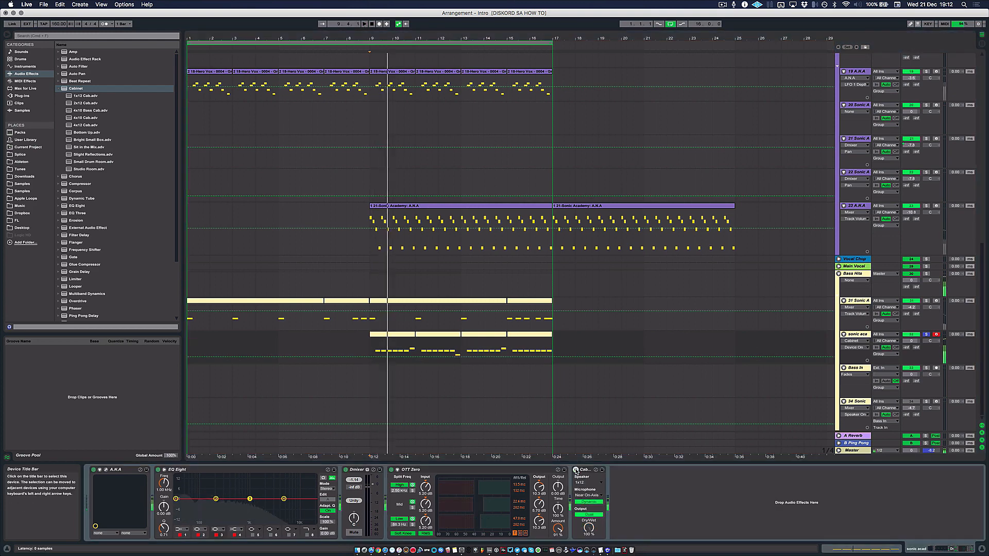
pyautogui.click(576, 469)
pyautogui.press('space')
pyautogui.press('space')
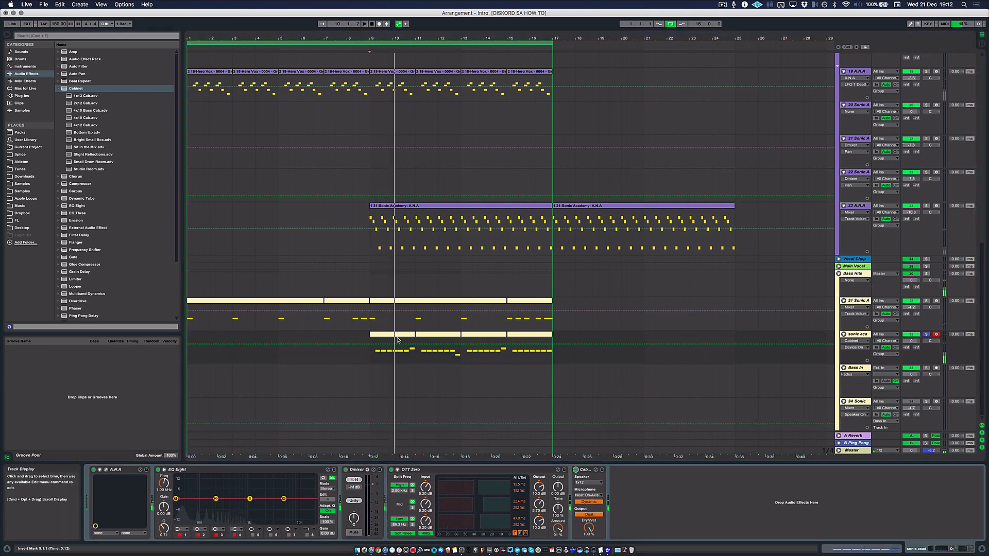
pyautogui.press('space')
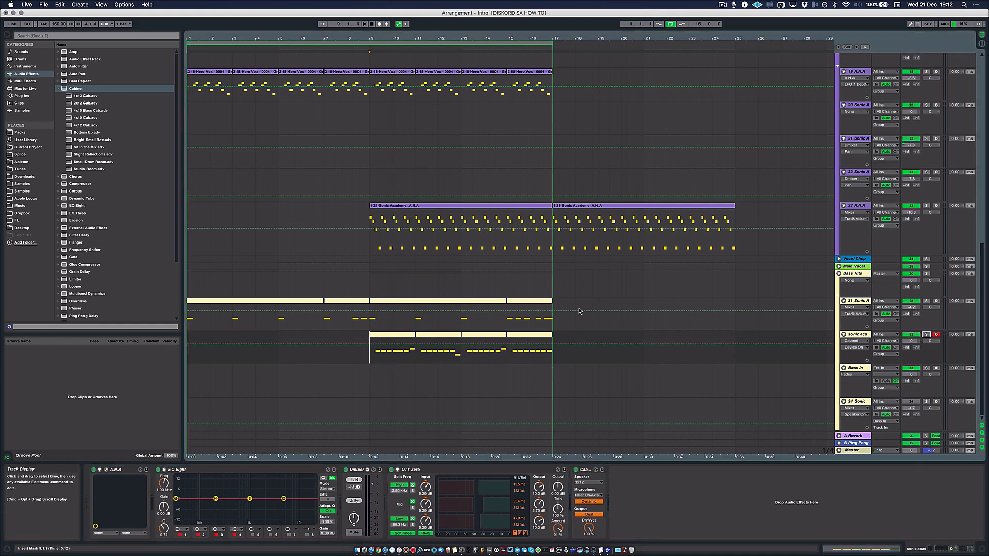
# Step: Unsolo the mid-bass track and play the whole arrangement from bar 1
pyautogui.click(189, 354)
pyautogui.press('space')
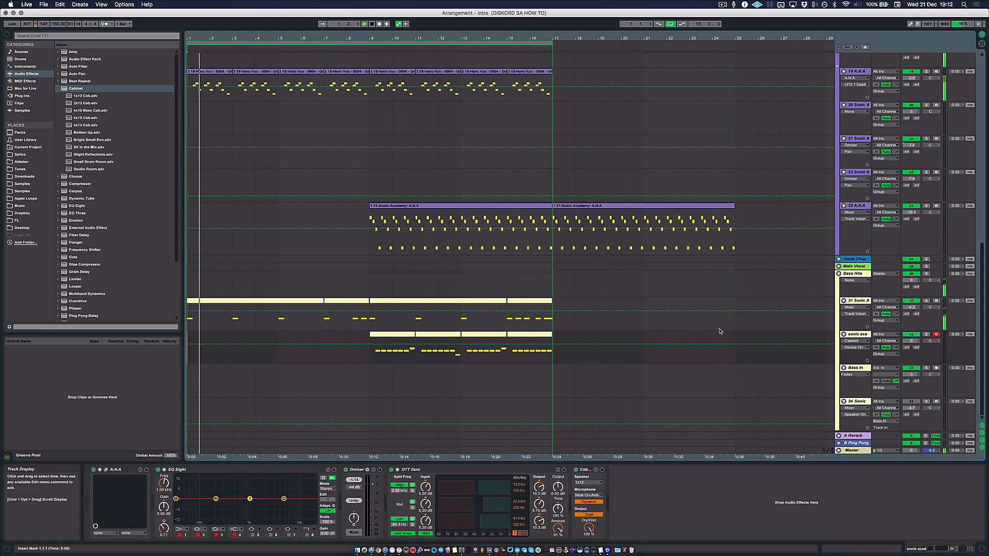
pyautogui.press('+')
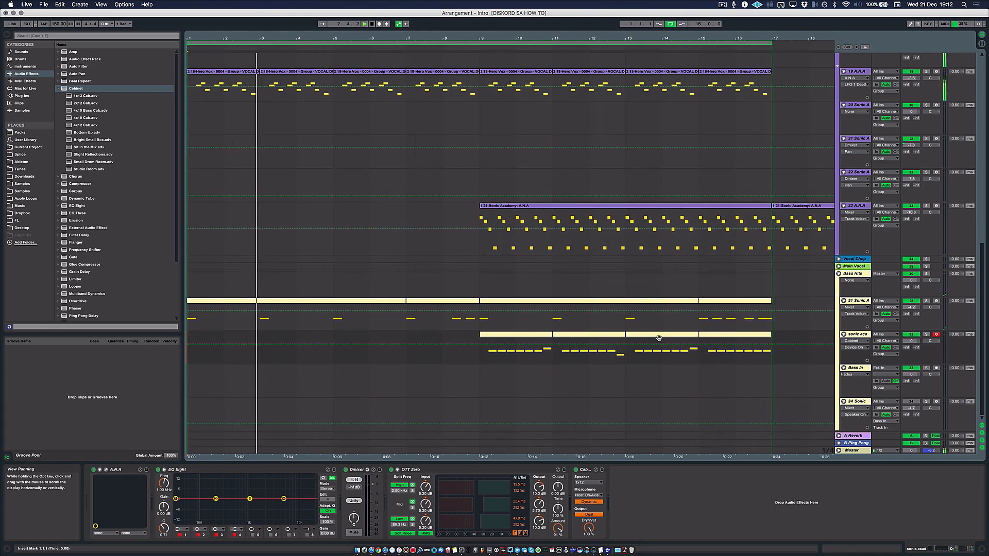
pyautogui.press('-')
pyautogui.press('-')
pyautogui.press('-')
pyautogui.press('+')
pyautogui.press('+')
pyautogui.press('+')
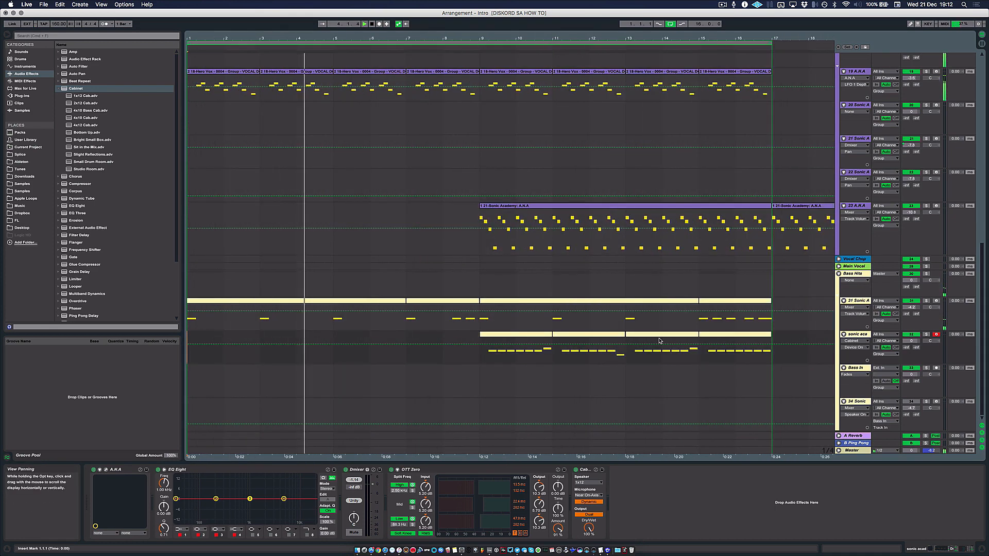
pyautogui.press('-')
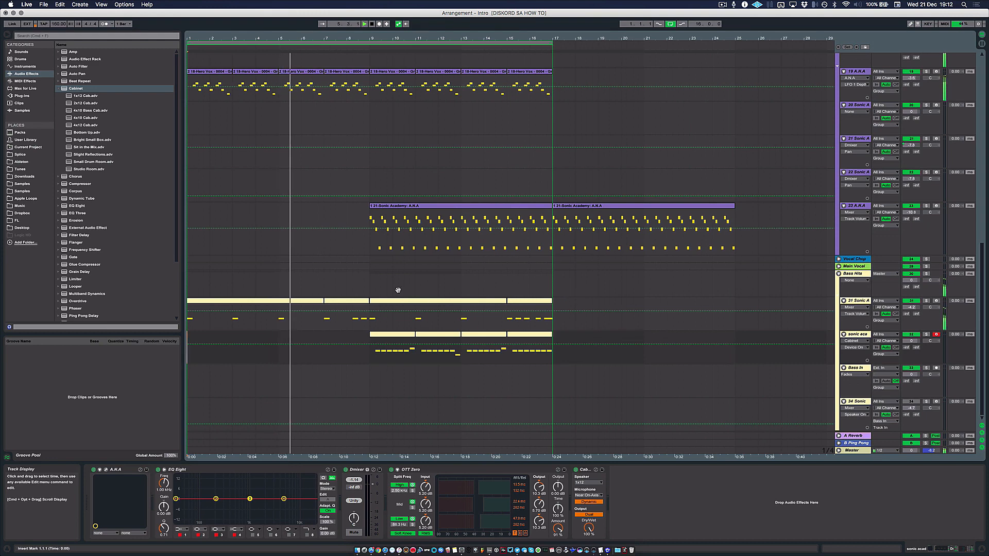
pyautogui.press('-')
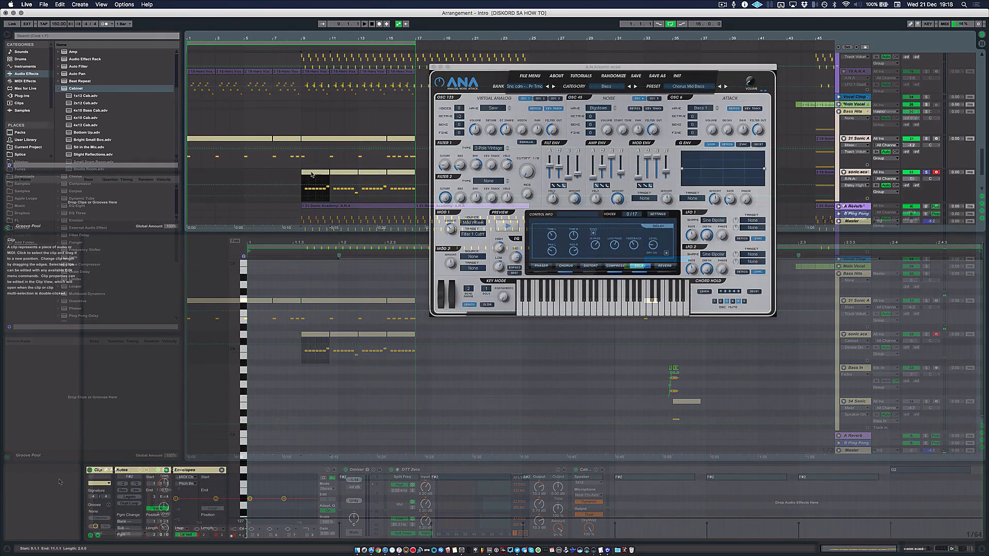
# Step: Consolidate the four mid-bass clips from bar 9 to bar 17 into one clip and show its notes
pyautogui.press('space')
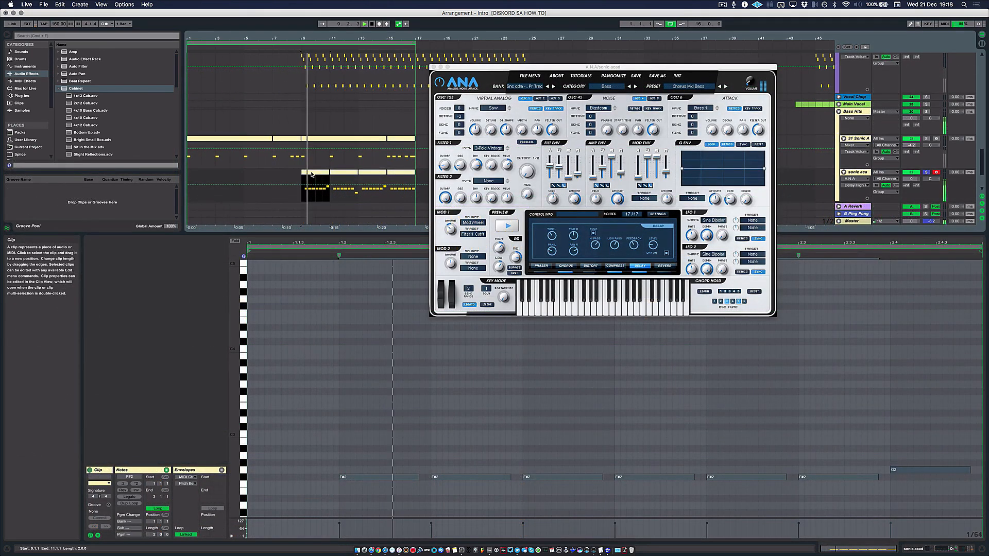
pyautogui.keyDown('shift'); pyautogui.click(395, 177); pyautogui.keyUp('shift')
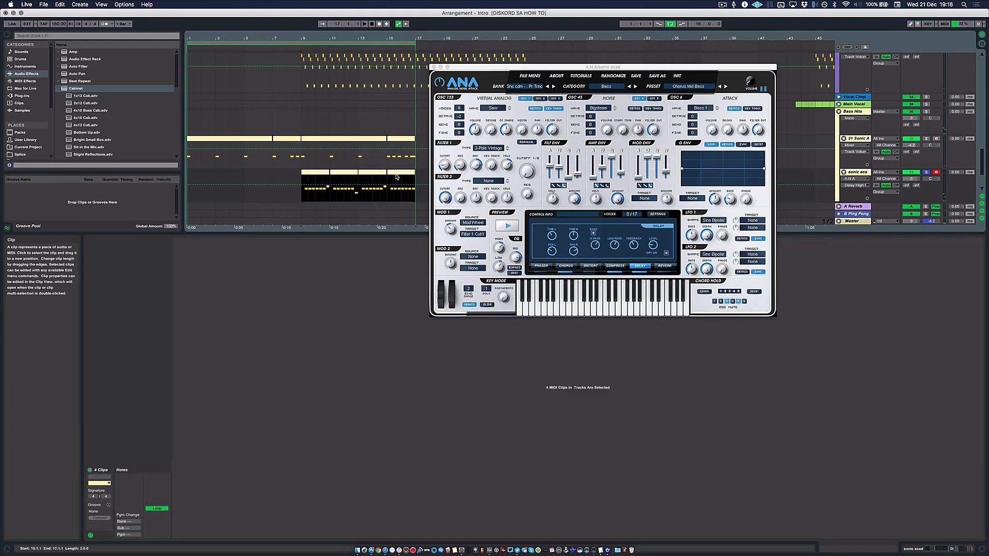
pyautogui.press('super+j')
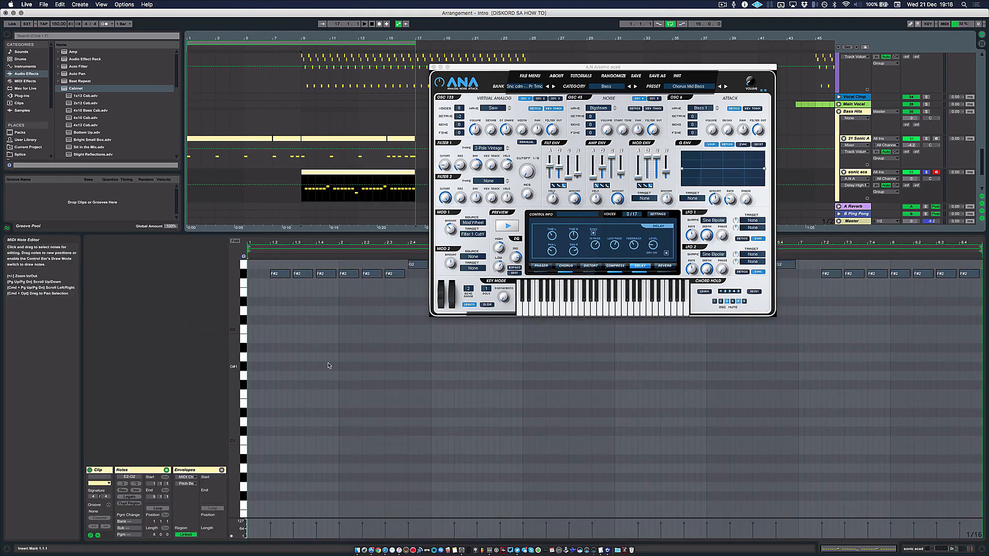
pyautogui.press('-')
pyautogui.click(428, 393)
pyautogui.scroll(4, 428, 393)
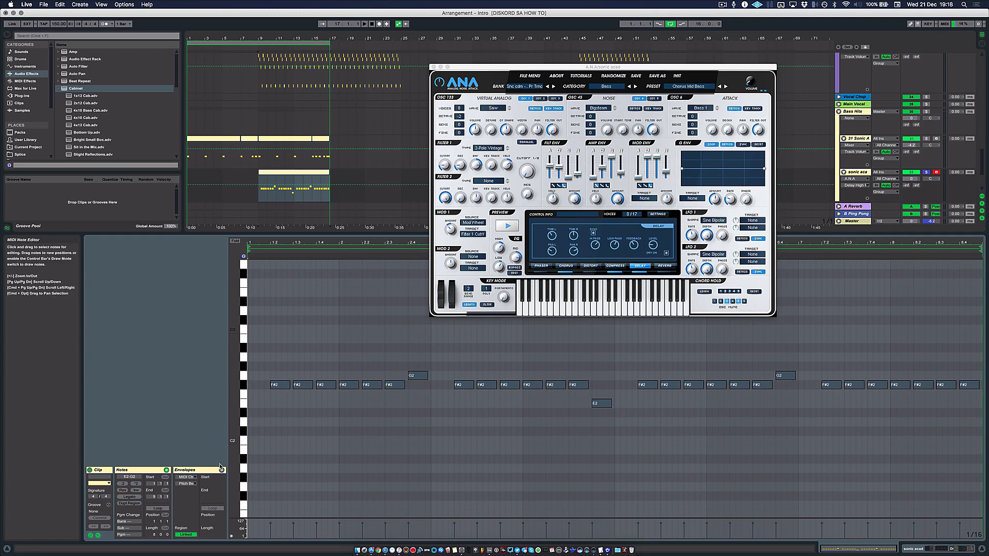
# Step: Show the pitch-bend envelope of the mid-bass clip and set A.N.A's pitch bend range to 24
pyautogui.click(221, 471)
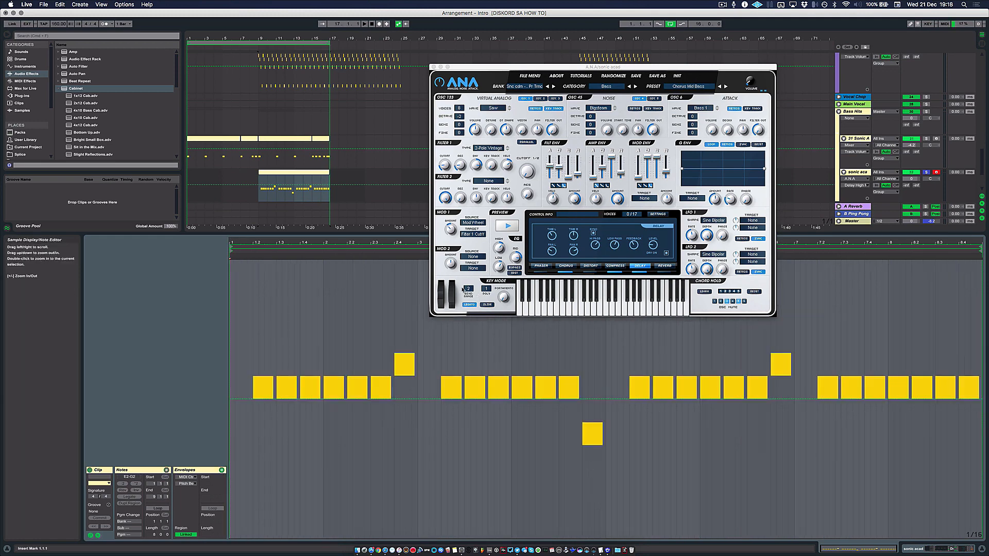
pyautogui.click(468, 289)
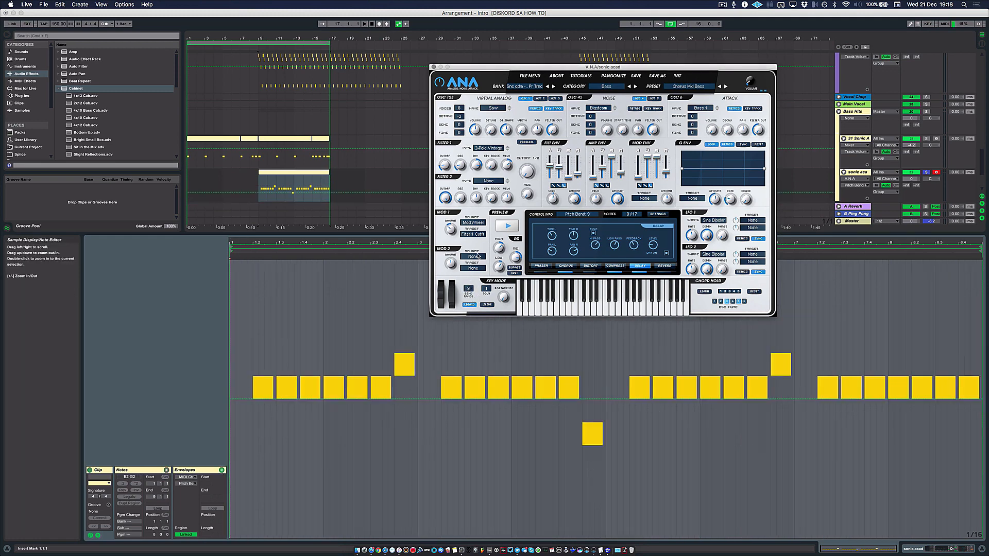
pyautogui.moveTo(483, 184); pyautogui.dragTo(483, 175)
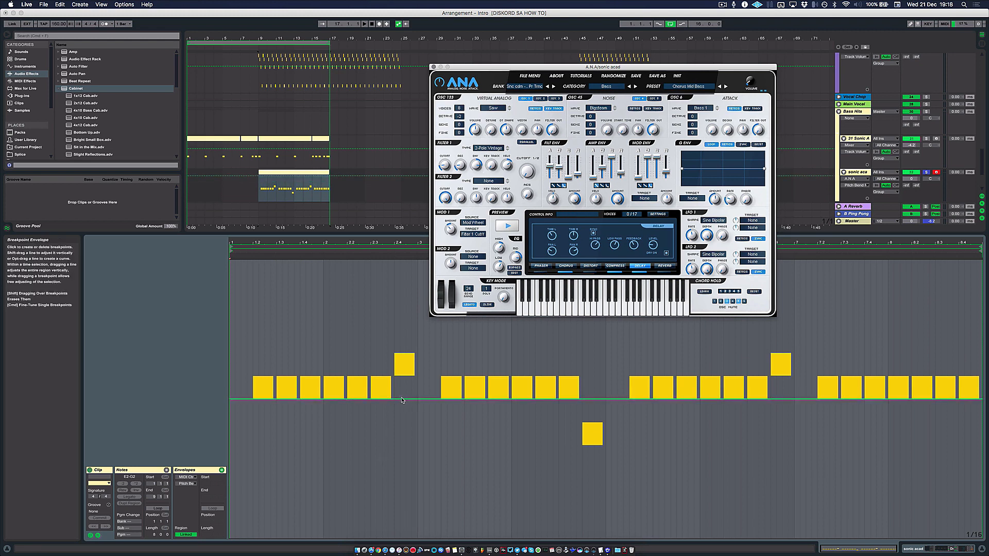
# Step: Draw a curved pitch-bend dip to the minimum at bar 3 and a small dip at the clip start, and play it
pyautogui.click(400, 398)
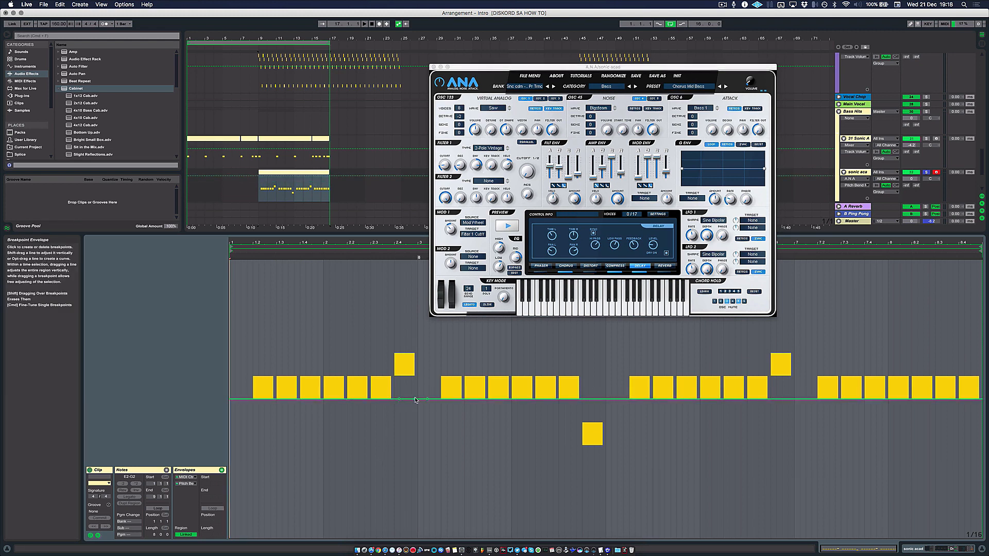
pyautogui.moveTo(416, 399); pyautogui.dragTo(417, 537)
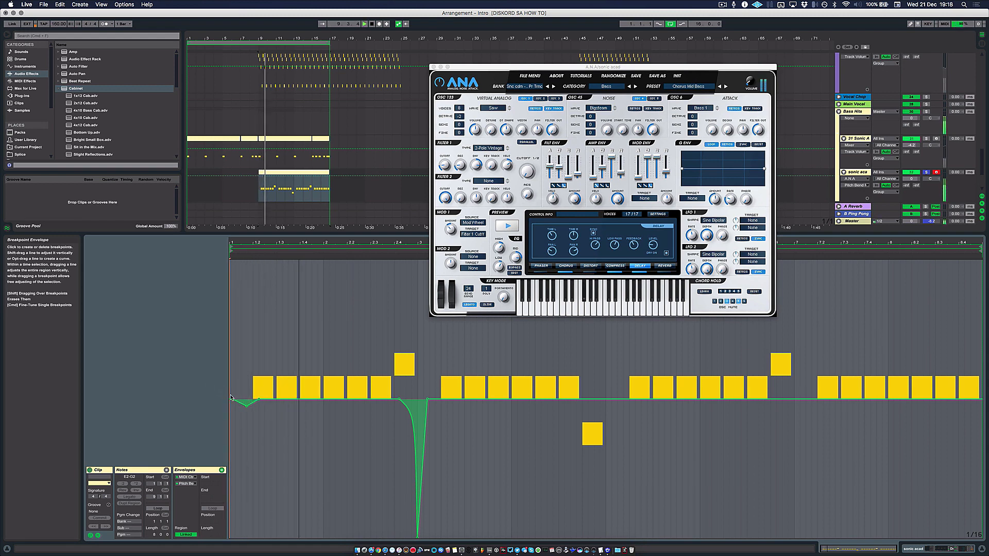
pyautogui.moveTo(249, 408); pyautogui.dragTo(250, 411)
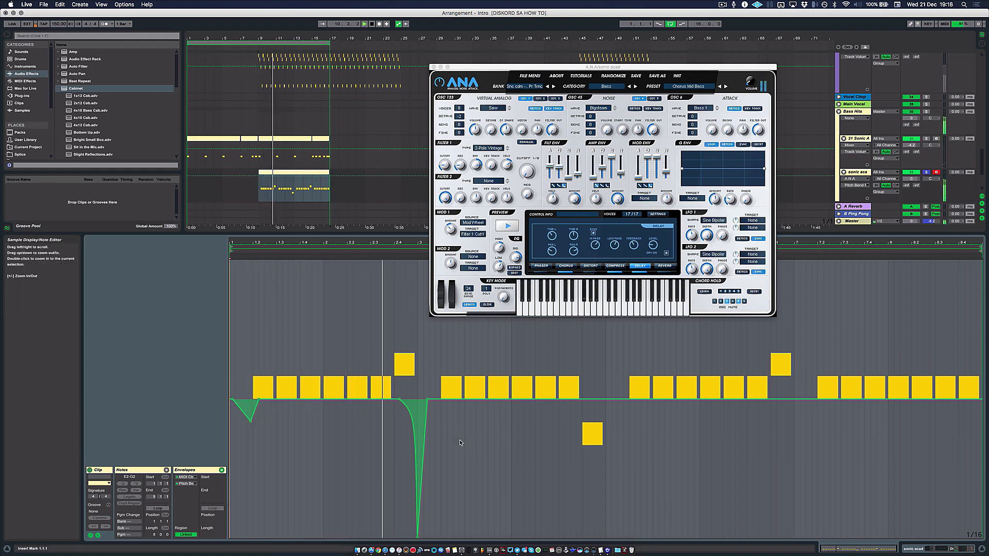
pyautogui.press('space')
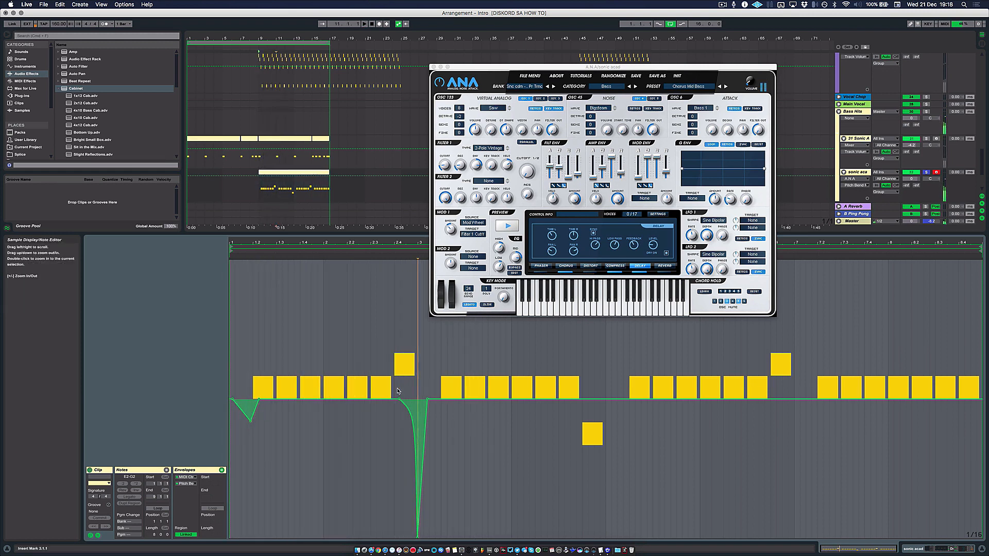
# Step: Duplicate the clip's first two bars of pitch-bend envelope three times to cover the whole clip
pyautogui.moveTo(418, 391); pyautogui.dragTo(232, 406)
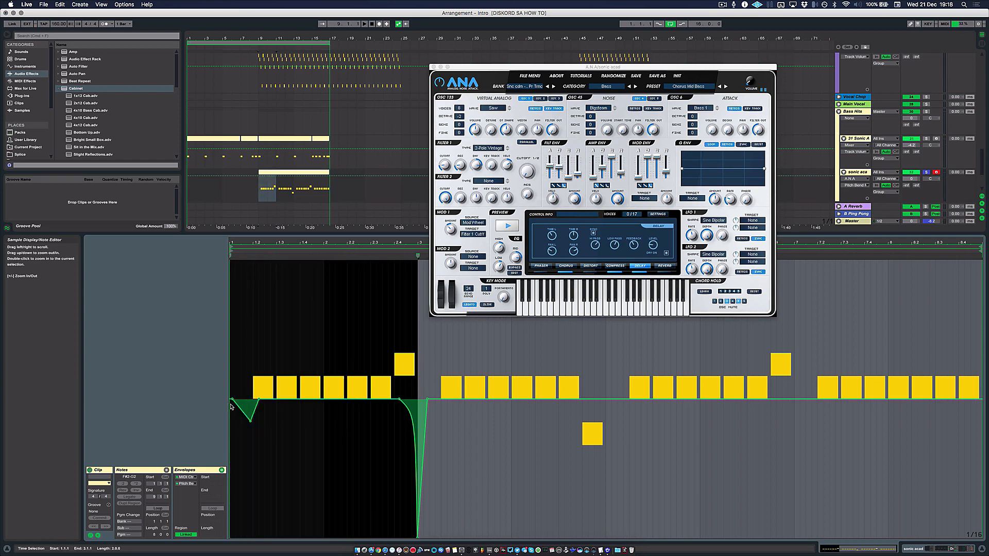
pyautogui.press('super+d')
pyautogui.press('super+d')
pyautogui.press('super+d')
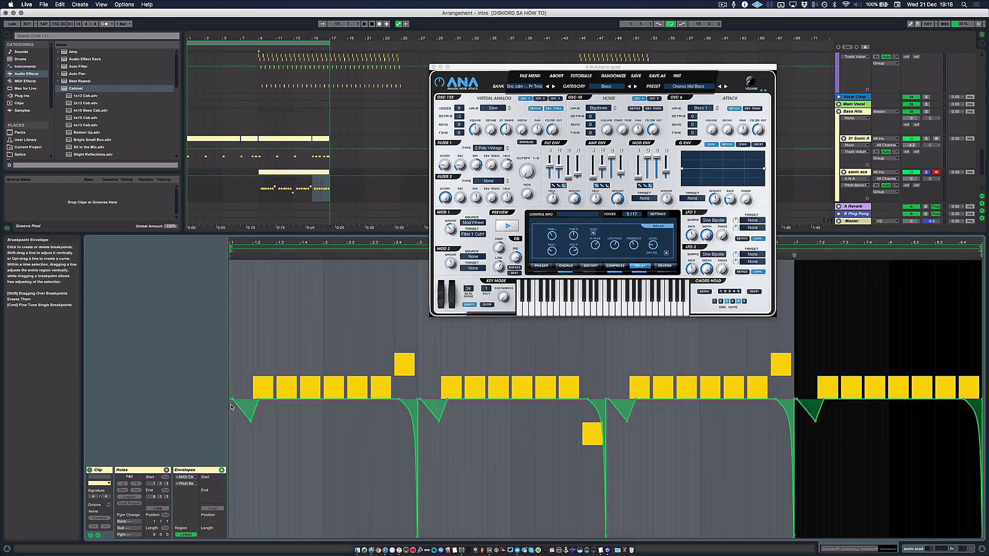
# Step: Play the clip and remove the pitch-bend dip at its very end, leaving the envelope flat there
pyautogui.press('space')
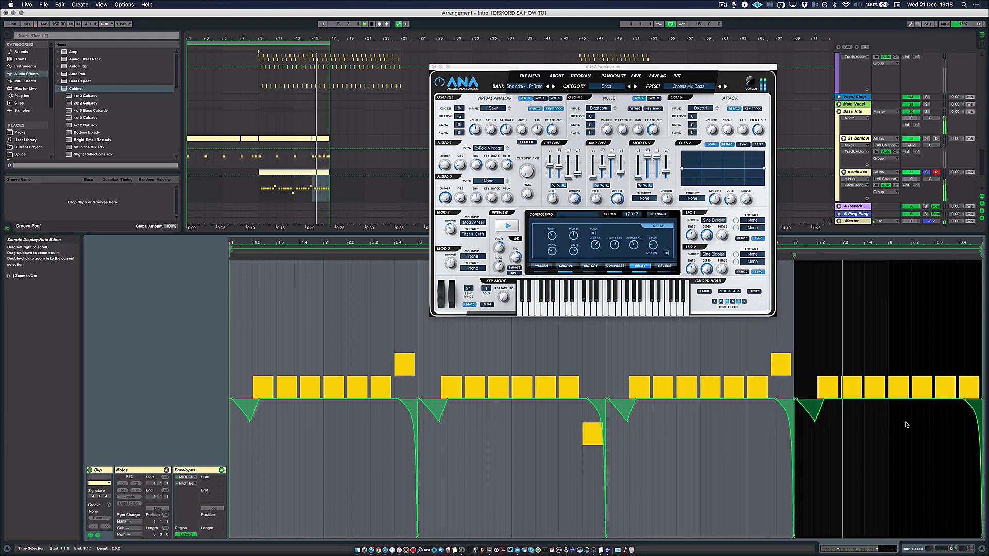
pyautogui.click(965, 442)
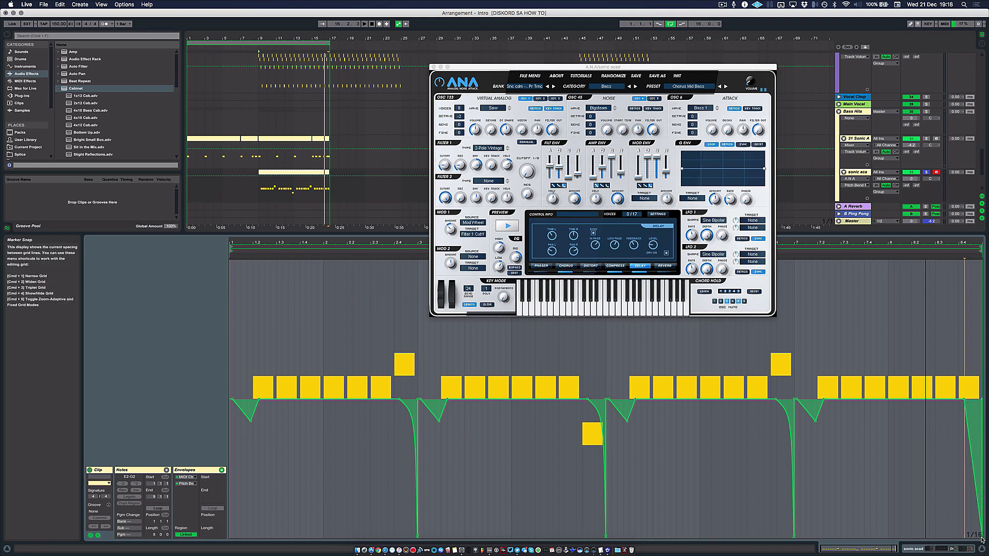
pyautogui.click(964, 400)
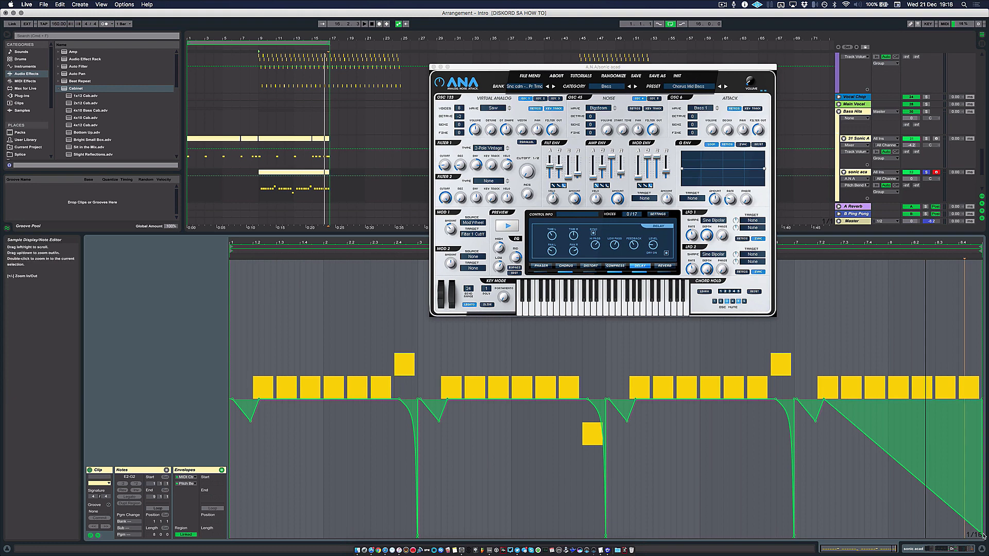
pyautogui.moveTo(964, 536); pyautogui.dragTo(986, 534)
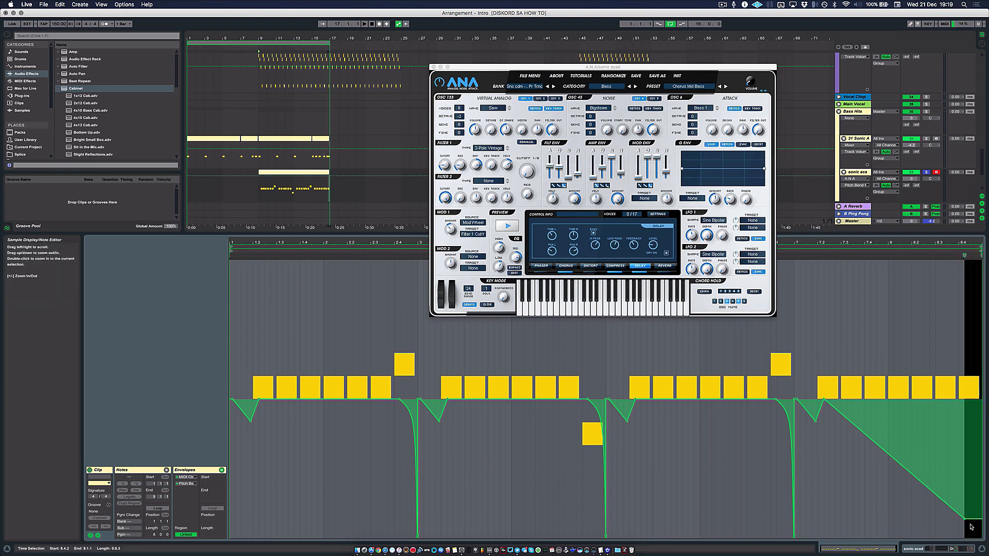
pyautogui.click(965, 519)
pyautogui.click(871, 448)
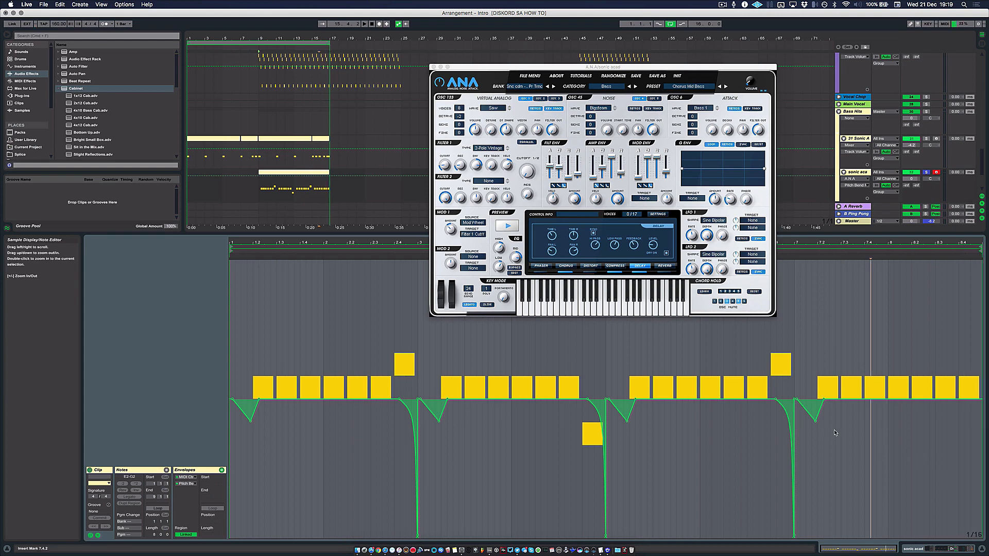
# Step: Return to the full arrangement without the A.N.A window, unsolo the mid-bass and lower its track volume to -2.1 dB
pyautogui.press('super+alt+l')
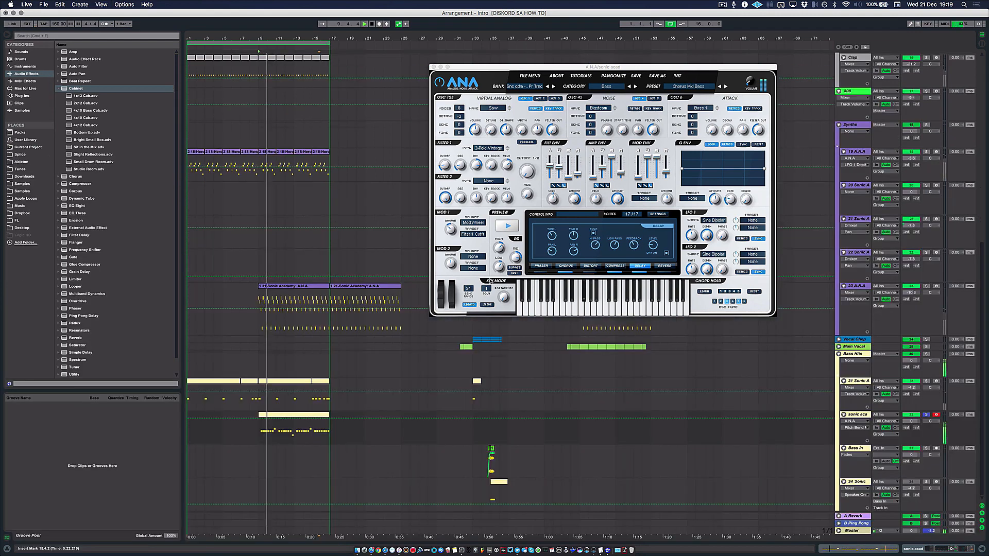
pyautogui.click(447, 68)
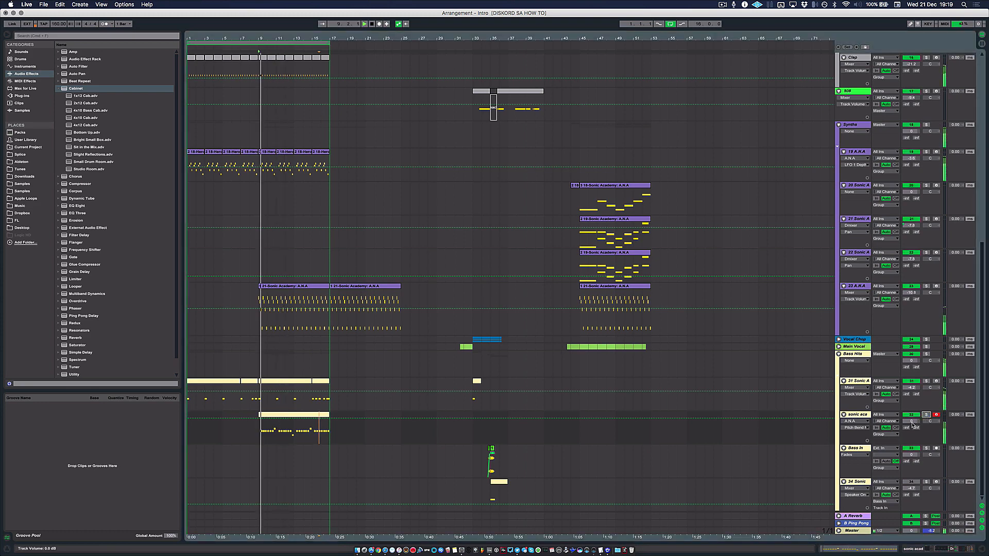
pyautogui.click(913, 425)
pyautogui.moveTo(913, 425); pyautogui.dragTo(913, 425)
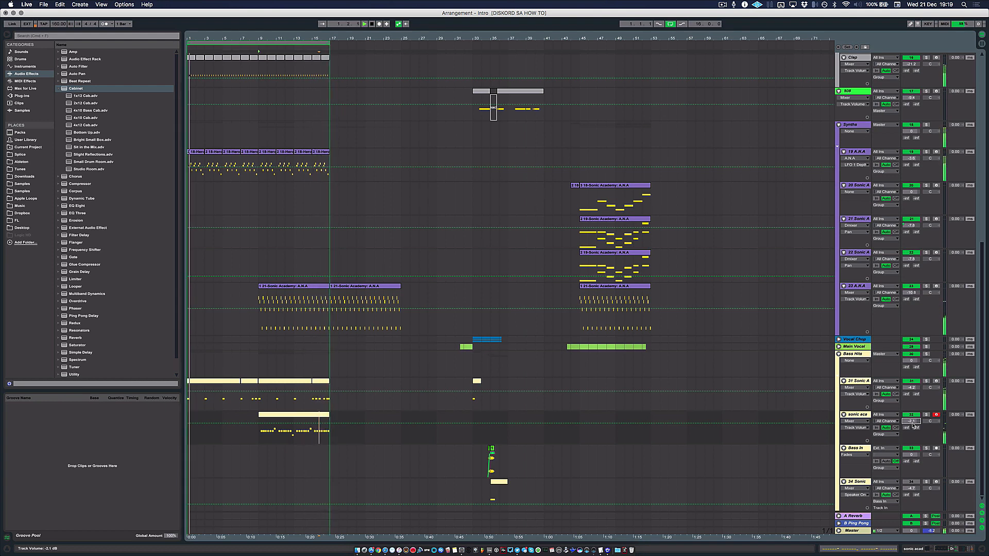
# Step: Play the arrangement and compare the bass hits with the mid-bass notes, especially at bars 15 to 17 and around bar 9
pyautogui.click(318, 405)
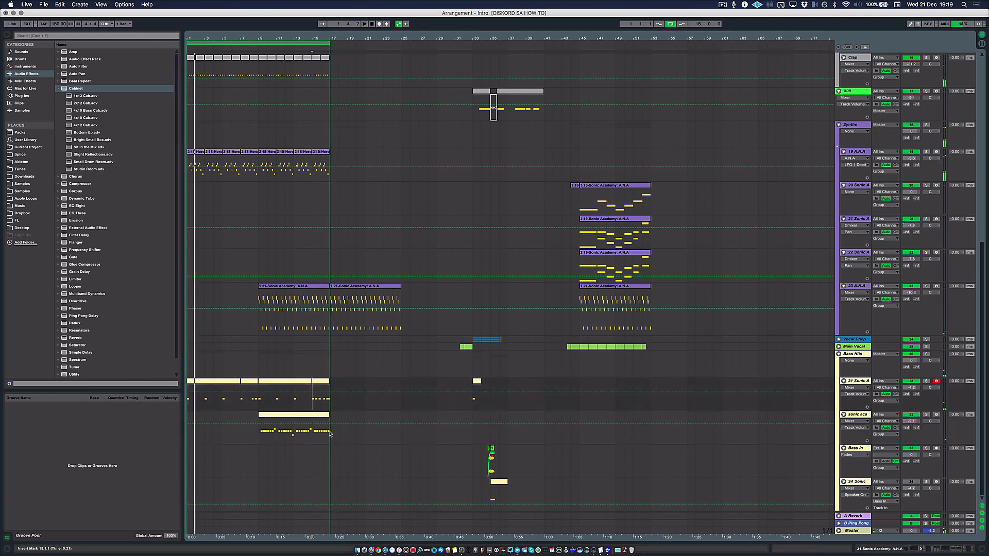
pyautogui.press('space')
pyautogui.click(327, 432)
pyautogui.click(324, 404)
pyautogui.click(317, 431)
pyautogui.click(316, 438)
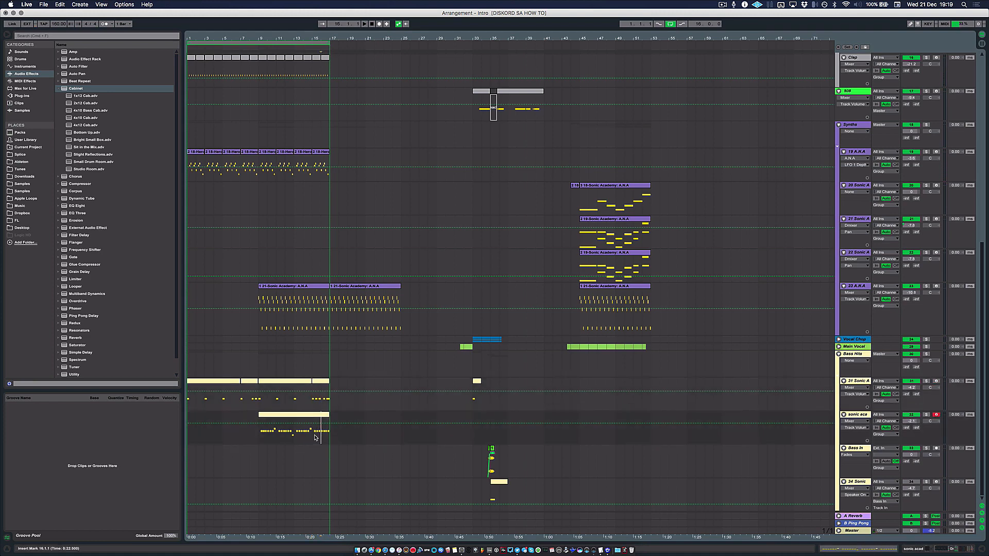
pyautogui.press('+')
pyautogui.hscroll(-4, 281, 434)
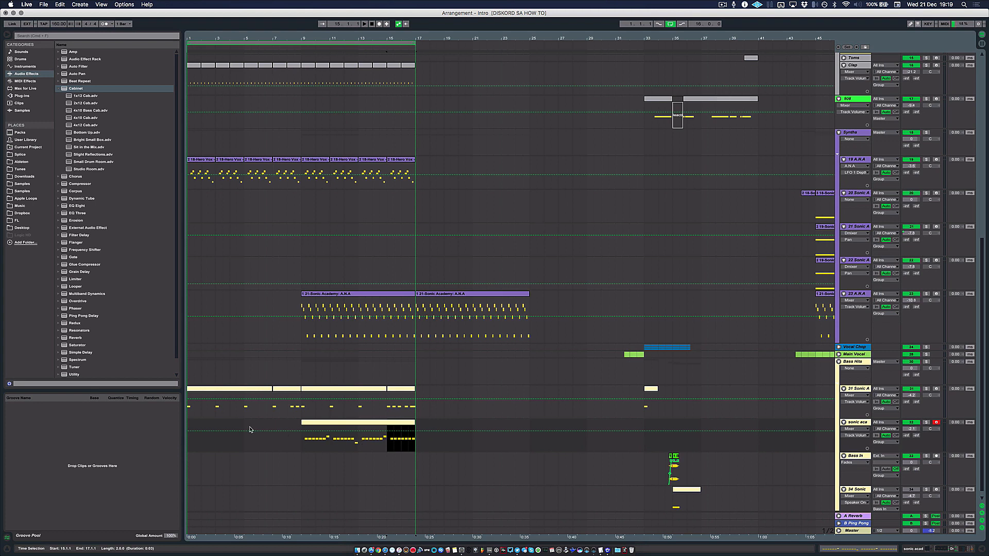
pyautogui.click(193, 412)
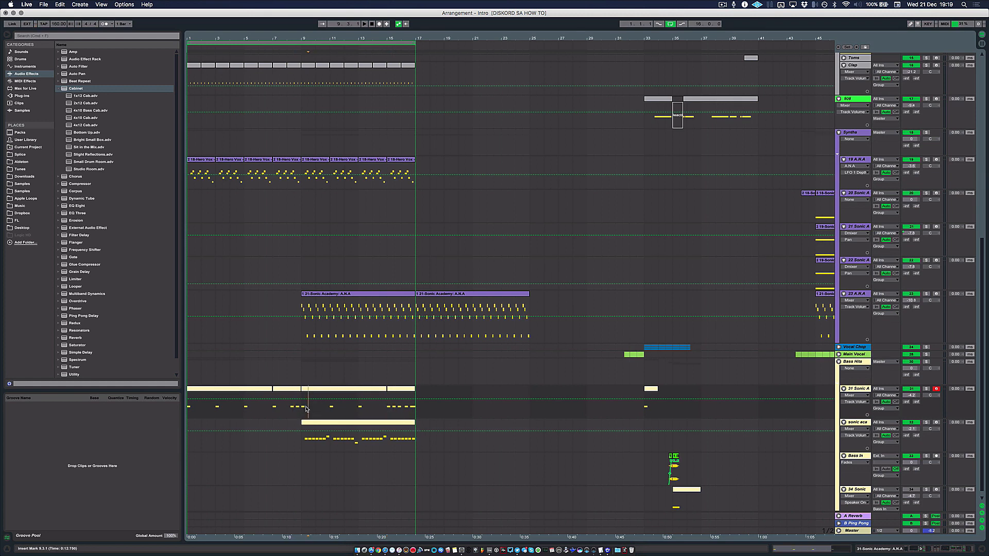
pyautogui.scroll(-1, 317, 403)
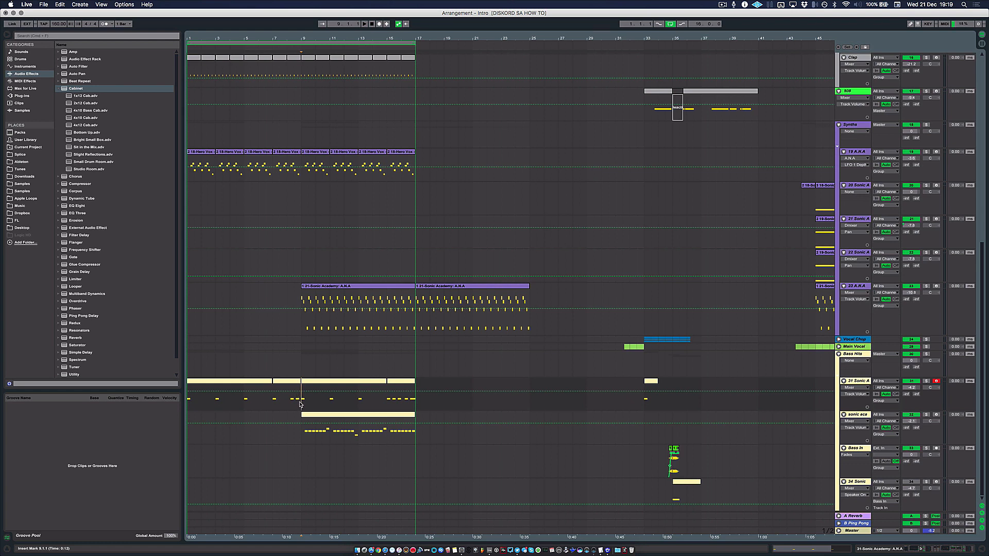
# Step: Play from bar 9 and lower the mid-bass track volume to -6.1 dB
pyautogui.click(308, 443)
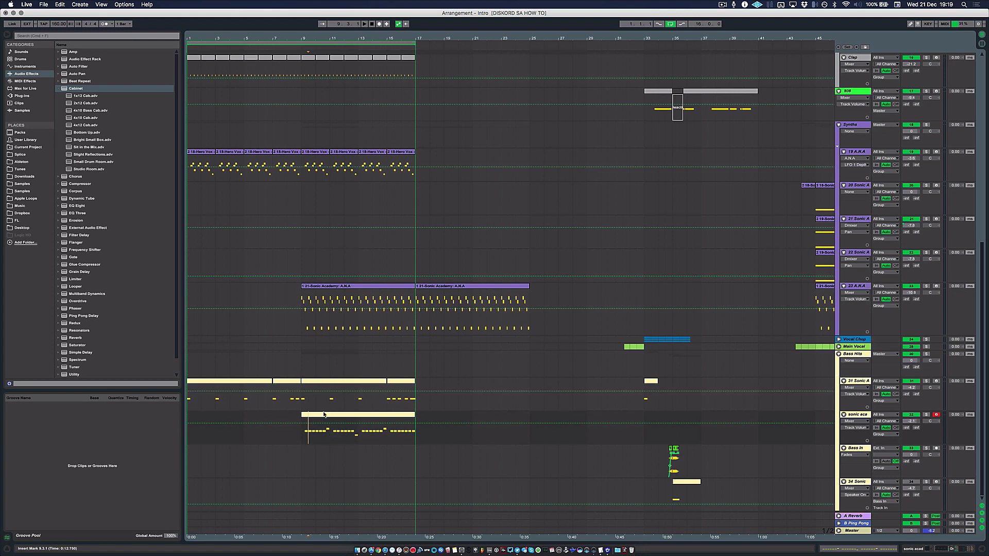
pyautogui.click(318, 390)
pyautogui.click(306, 404)
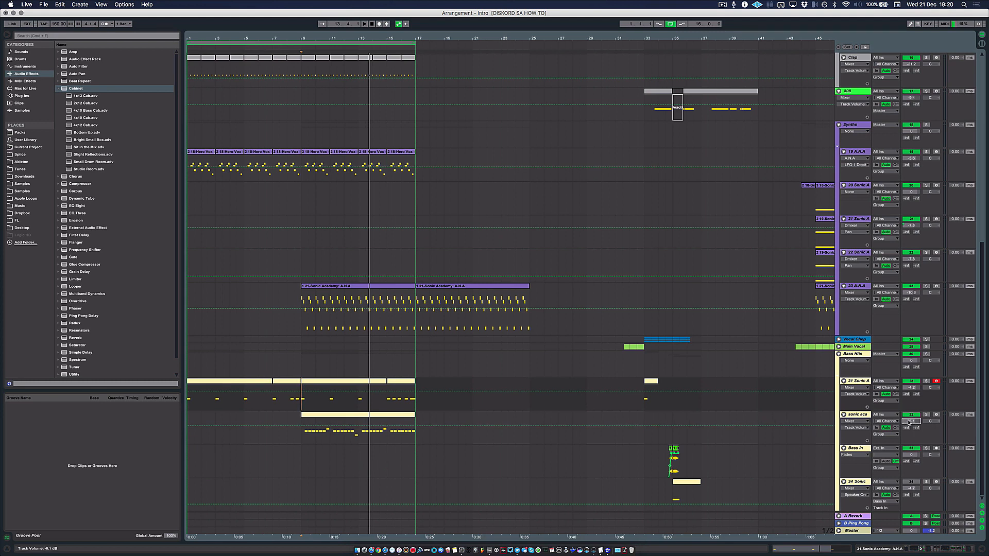
pyautogui.click(303, 421)
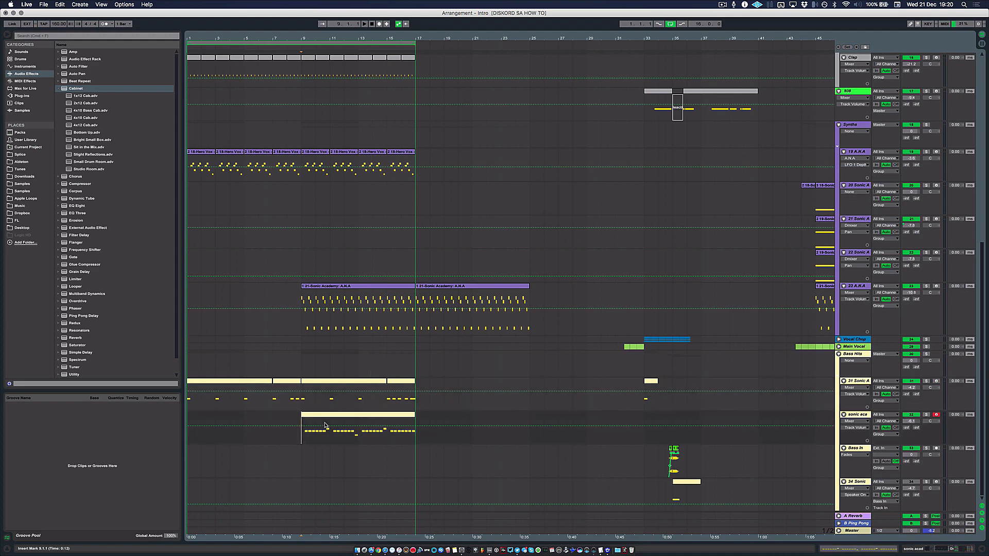
# Step: Examine closely how the bass hits and the mid-bass notes line up at bar 9
pyautogui.press('+')
pyautogui.click(298, 398)
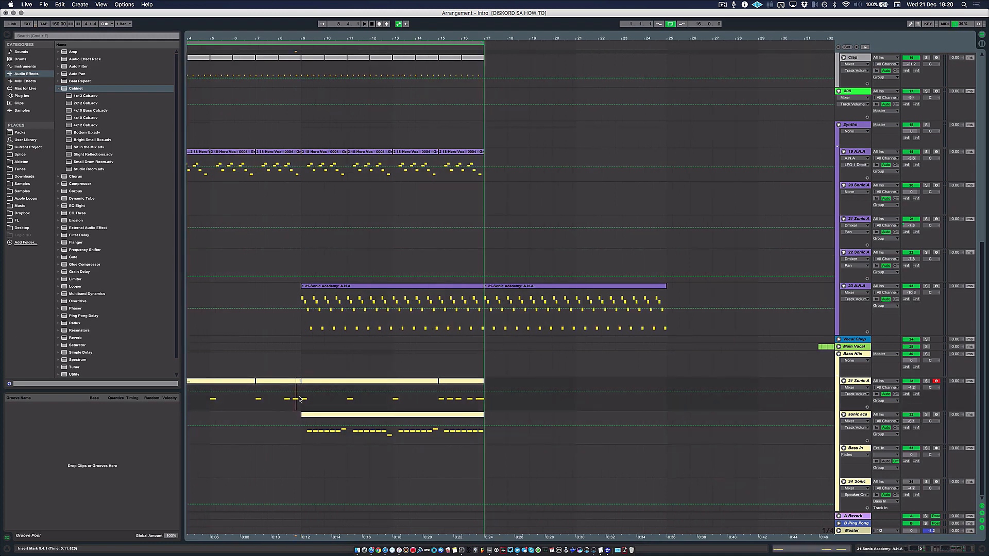
pyautogui.press('+')
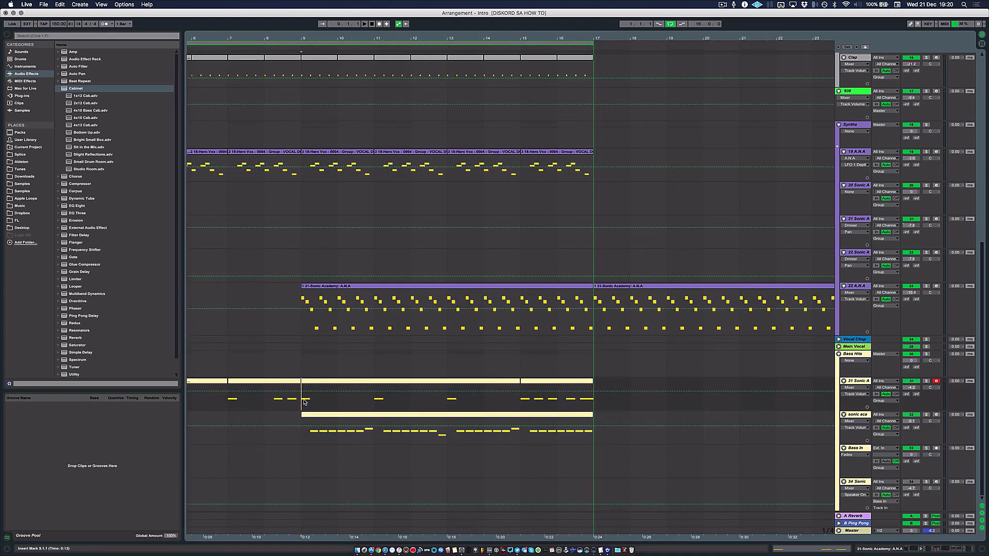
pyautogui.click(303, 437)
pyautogui.click(303, 405)
pyautogui.click(304, 436)
pyautogui.press('+')
pyautogui.press('-')
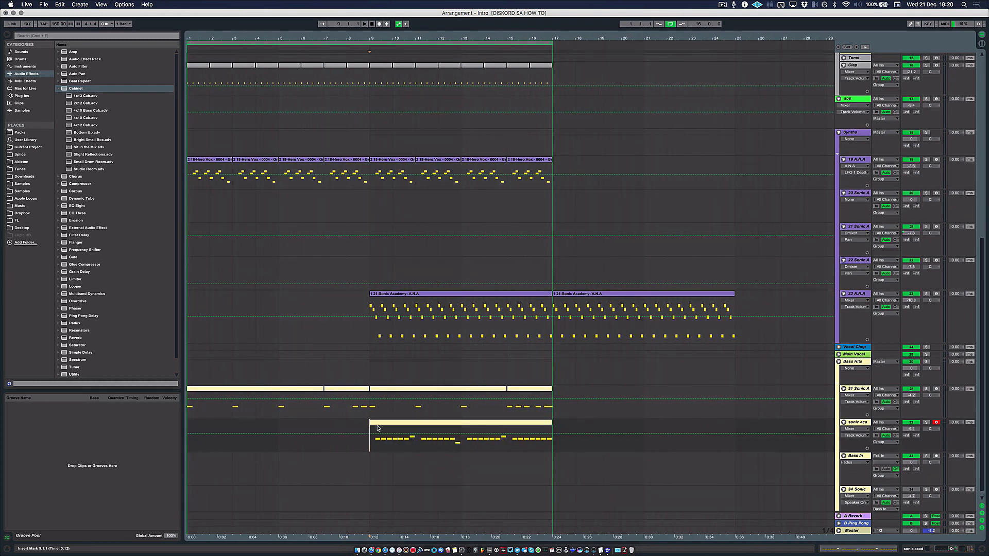
pyautogui.press('+')
pyautogui.hscroll(-2, 377, 429)
pyautogui.scroll(-1, 377, 429)
pyautogui.press('-')
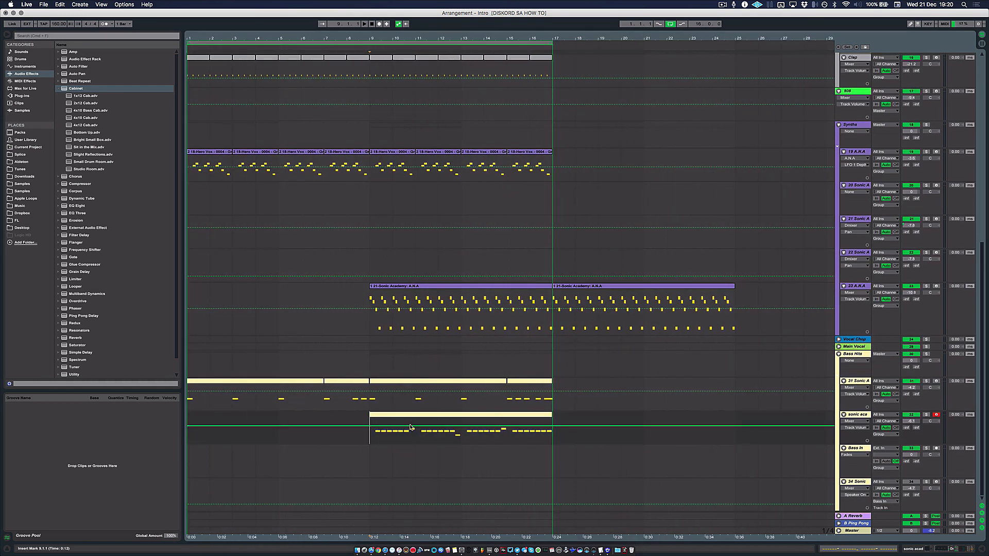
# Step: Play the arrangement from bar 9, solo the bass hits track and listen to it alone
pyautogui.click(365, 404)
pyautogui.press('space')
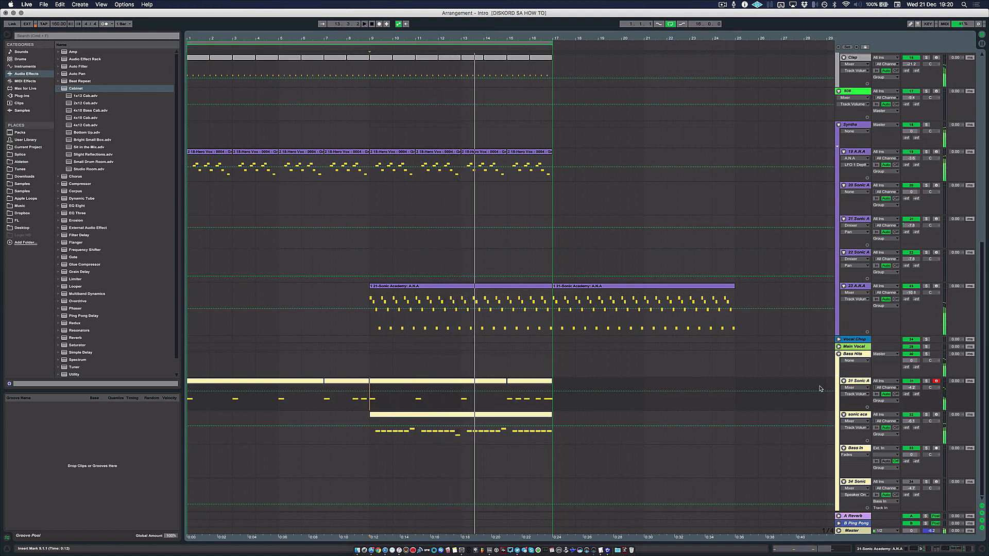
pyautogui.click(856, 384)
pyautogui.click(926, 381)
pyautogui.press('space')
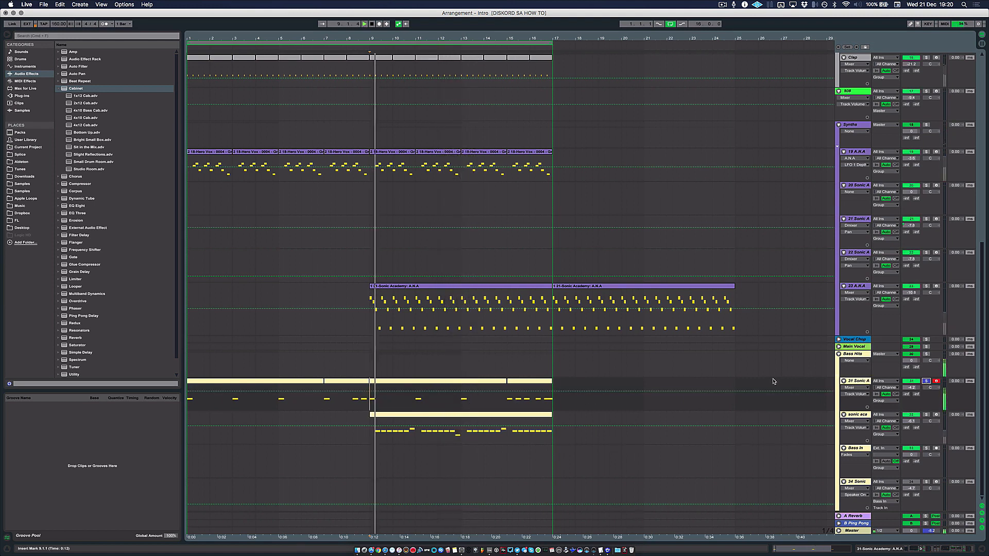
pyautogui.click(860, 381)
pyautogui.press('space')
pyautogui.press('space')
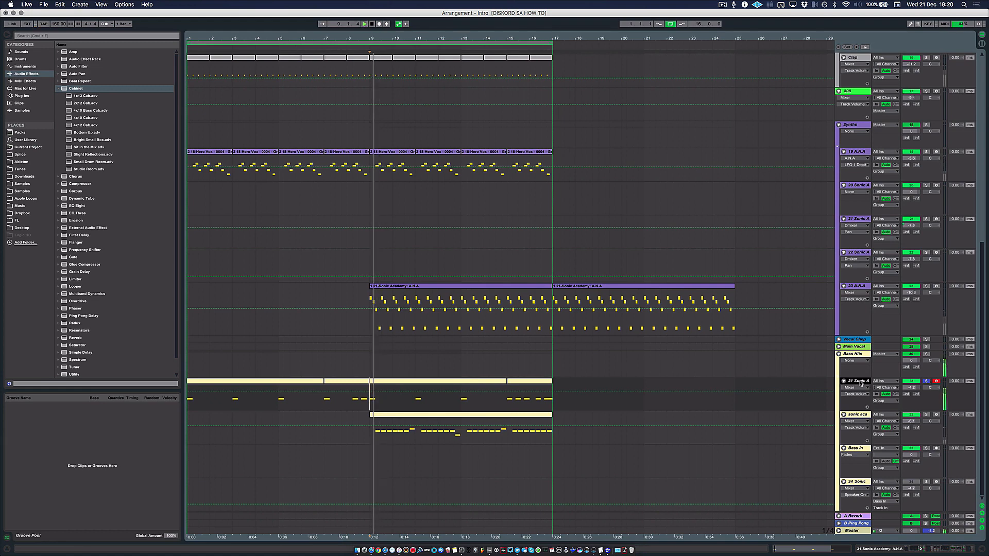
pyautogui.press('space')
# Step: Duplicate the 808 track, including its clips around bars 33 to 41
pyautogui.scroll(2, 638, 386)
pyautogui.scroll(6, 638, 386)
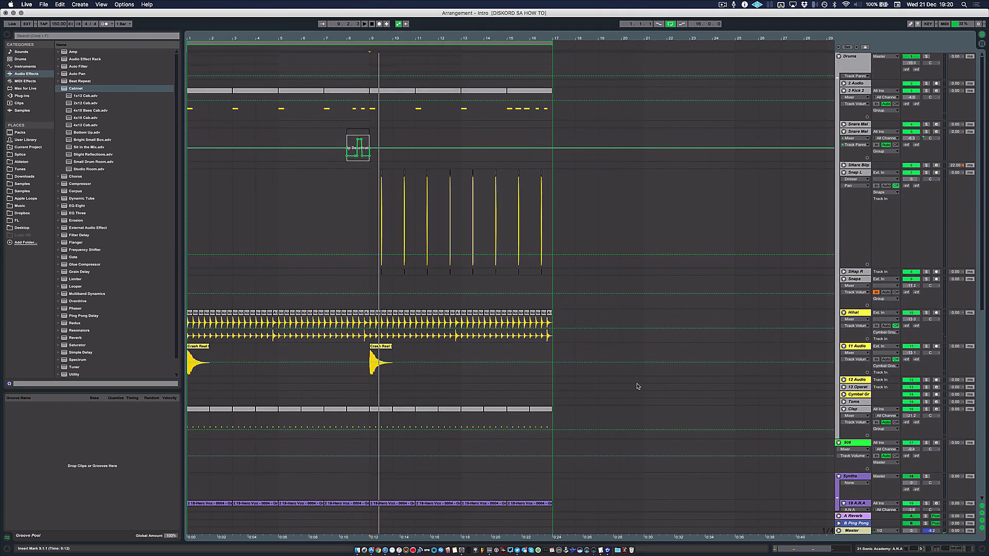
pyautogui.scroll(-1, 705, 282)
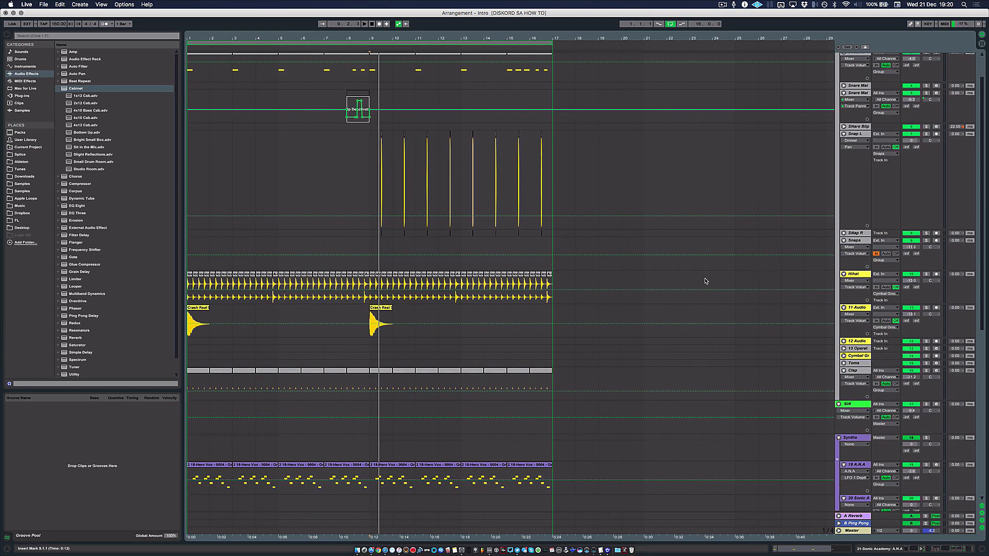
pyautogui.scroll(-2, 766, 338)
pyautogui.hscroll(8, 757, 332)
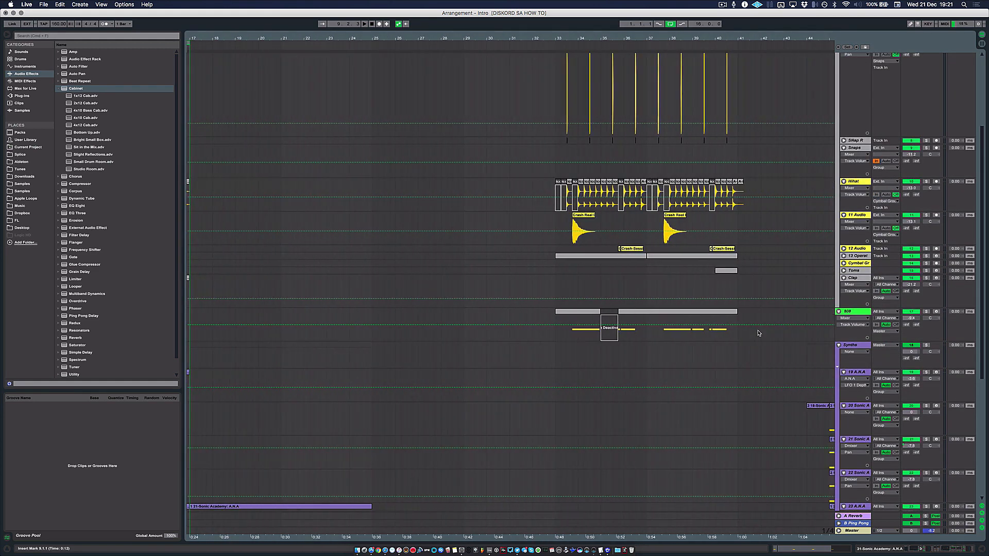
pyautogui.click(829, 313)
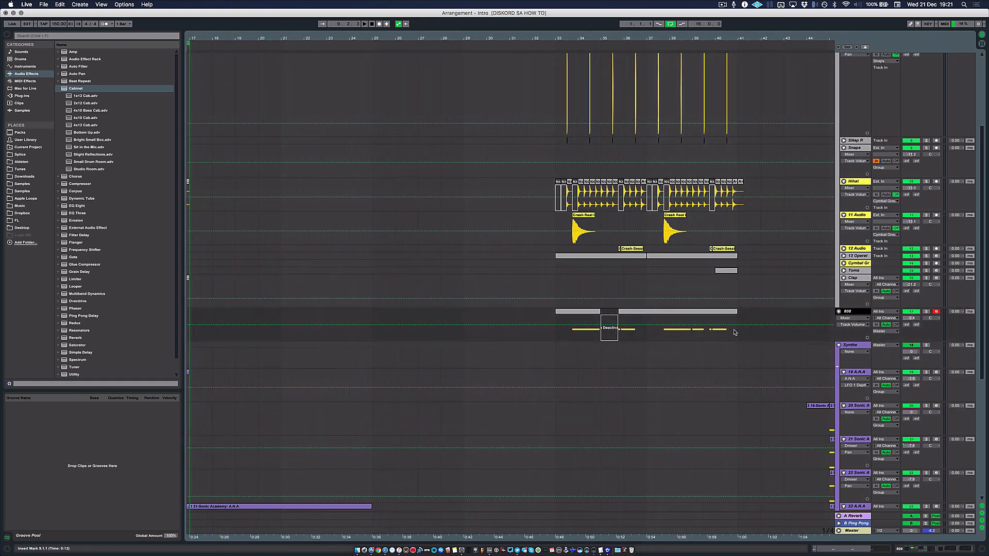
pyautogui.press('super+d')
# Step: Delete all clips from the duplicated 808 track so it is empty
pyautogui.click(670, 347)
pyautogui.press('-')
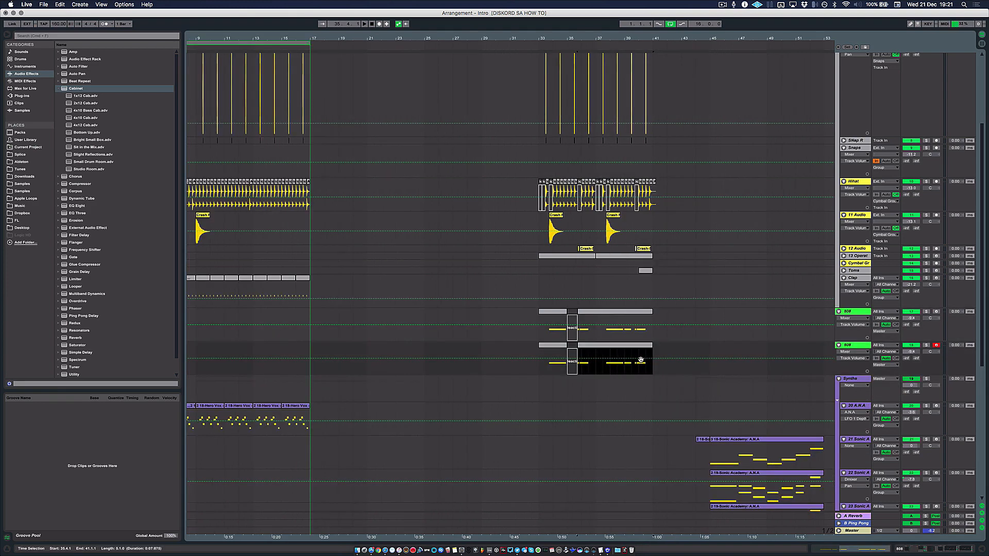
pyautogui.scroll(2, 641, 359)
pyautogui.press('-')
pyautogui.scroll(-1, 610, 368)
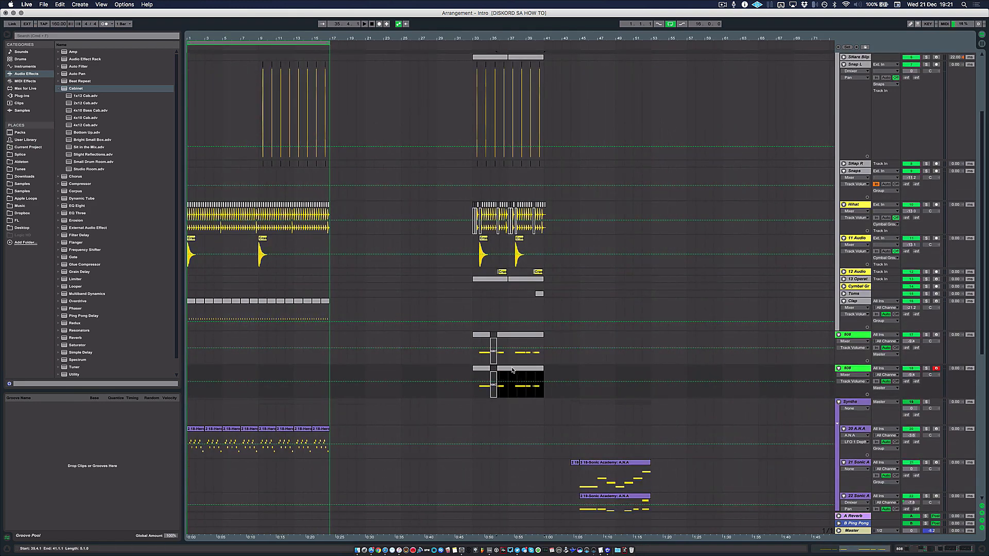
pyautogui.click(485, 371)
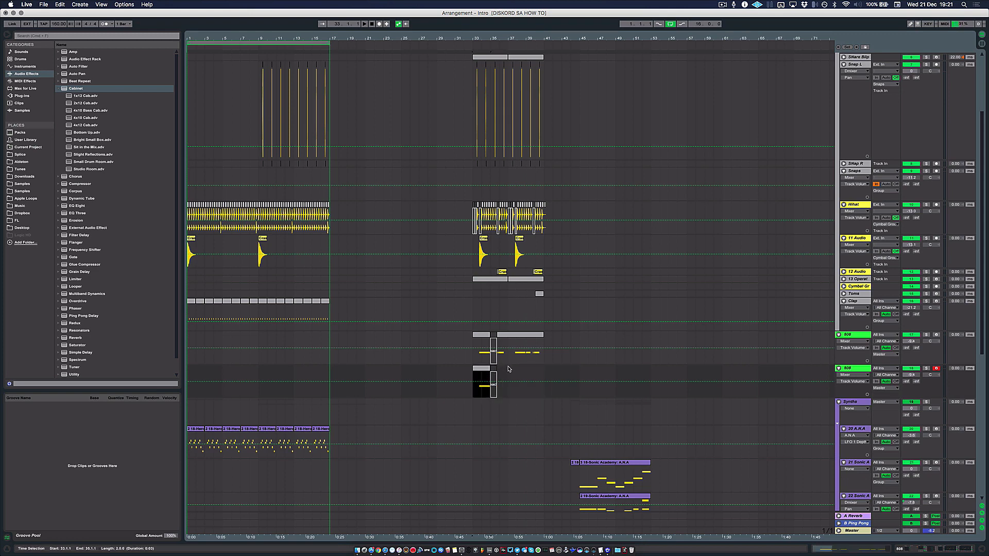
pyautogui.moveTo(509, 369); pyautogui.dragTo(473, 370)
pyautogui.press('Delete')
# Step: Copy the bass hits clips from bars 1 to 17 onto the duplicated 808 track at the same position
pyautogui.scroll(-3, 370, 353)
pyautogui.scroll(-6, 370, 353)
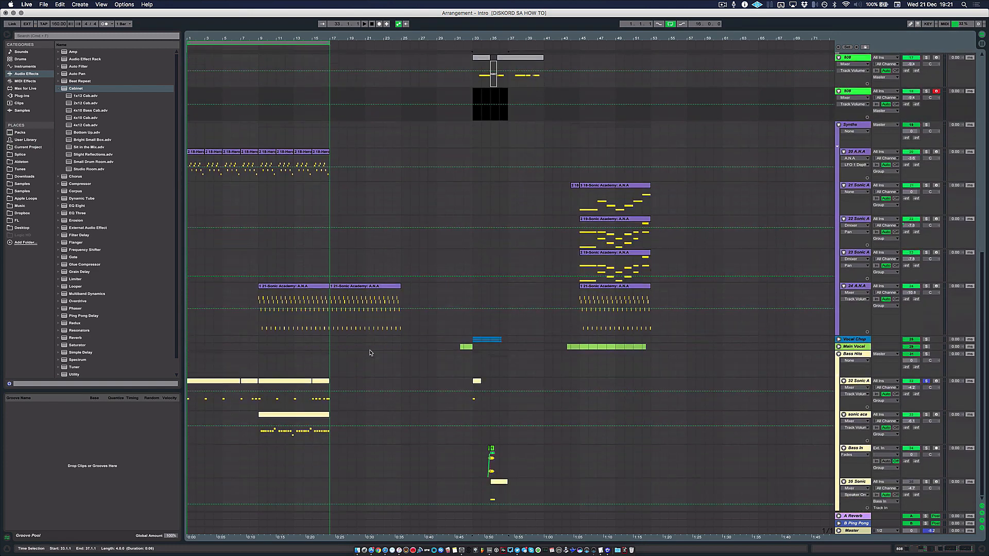
pyautogui.click(309, 381)
pyautogui.click(317, 382)
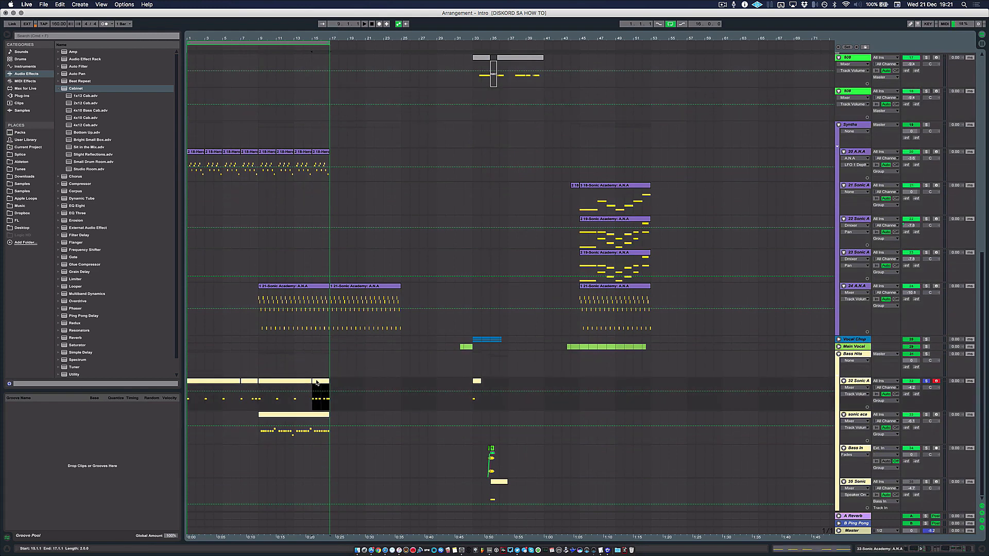
pyautogui.keyDown('shift'); pyautogui.click(215, 383); pyautogui.keyUp('shift')
pyautogui.scroll(2, 221, 379)
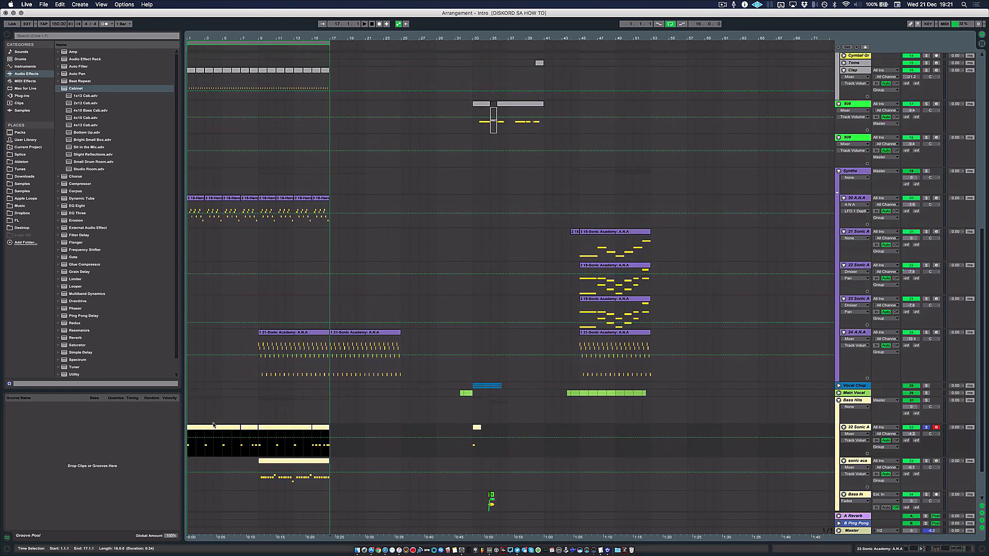
pyautogui.moveTo(214, 426); pyautogui.dragTo(208, 157)
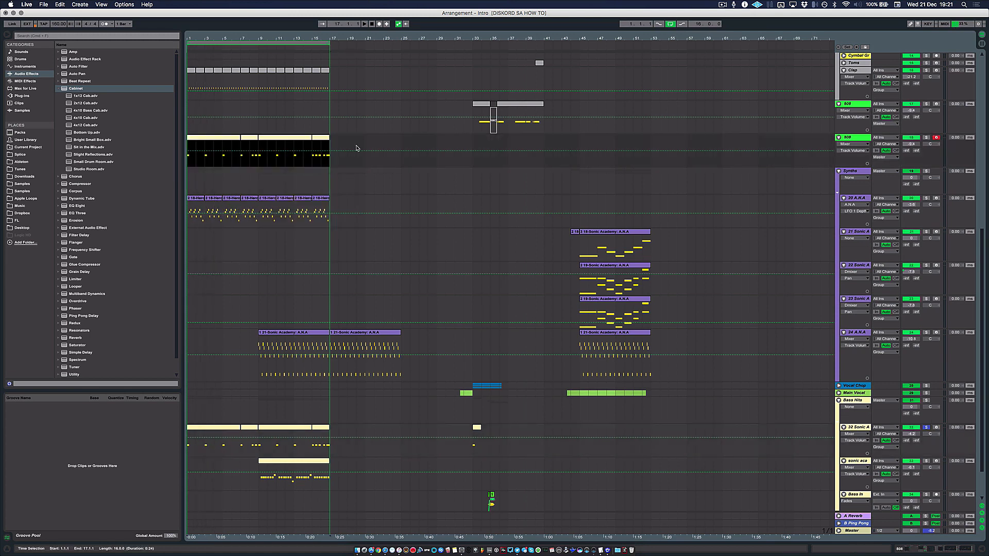
# Step: Solo the duplicated 808 track and play the copied pattern from bar 1
pyautogui.click(852, 138)
pyautogui.click(925, 138)
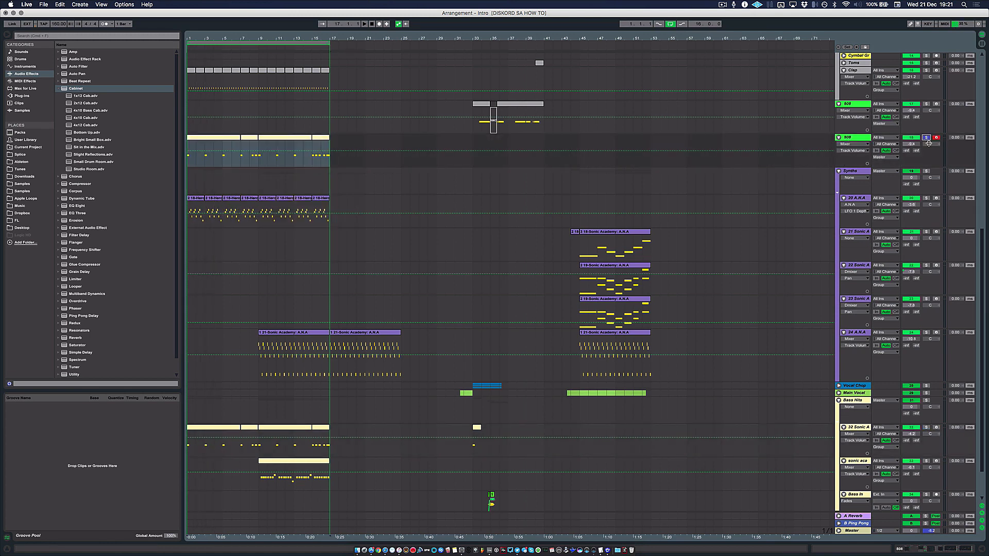
pyautogui.press('space')
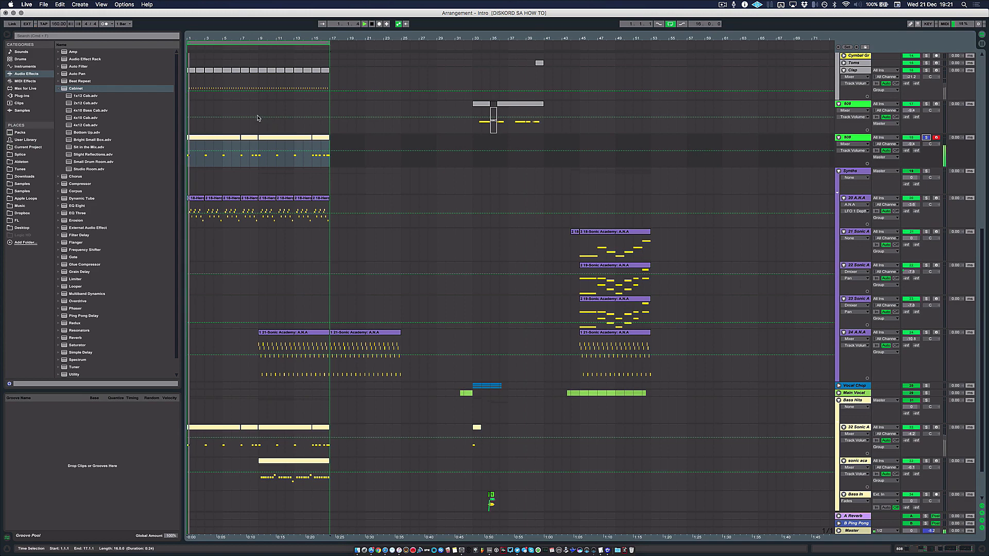
# Step: Stop playback and consolidate the copied clips on the duplicated 808 track into one clip spanning bars 1 to 17
pyautogui.click(222, 139)
pyautogui.press('space')
pyautogui.hotkey('shift', 'Right')
pyautogui.press('Right')
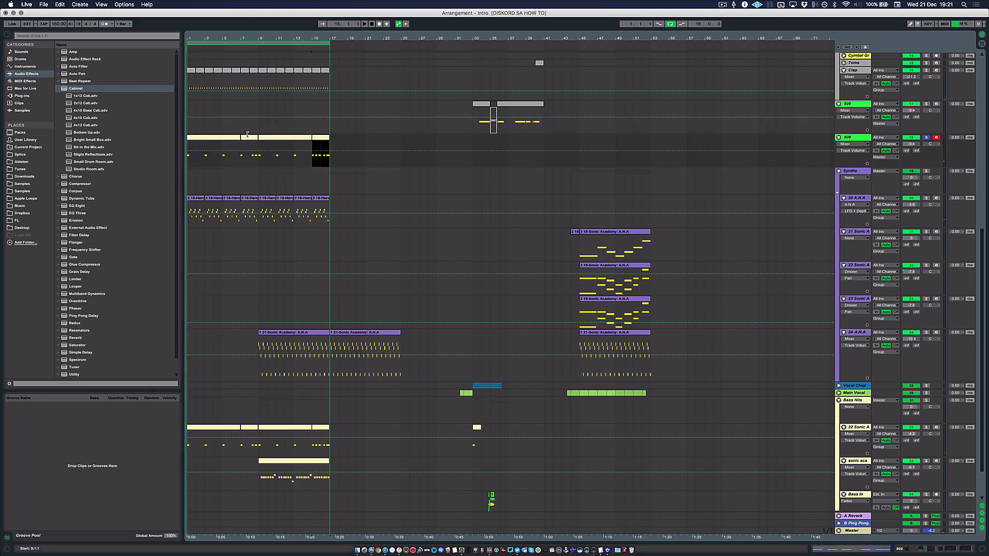
pyautogui.keyDown('shift'); pyautogui.click(226, 139); pyautogui.keyUp('shift')
pyautogui.press('super+j')
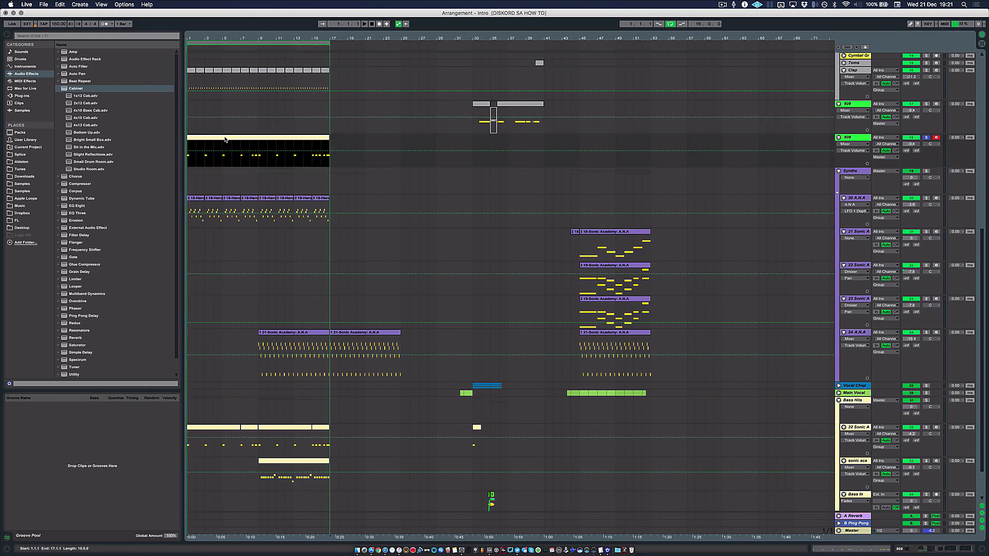
# Step: Inspect the notes of the consolidated 808 clip while playing it, closing the note editor when done
pyautogui.doubleClick(225, 139)
pyautogui.press('space')
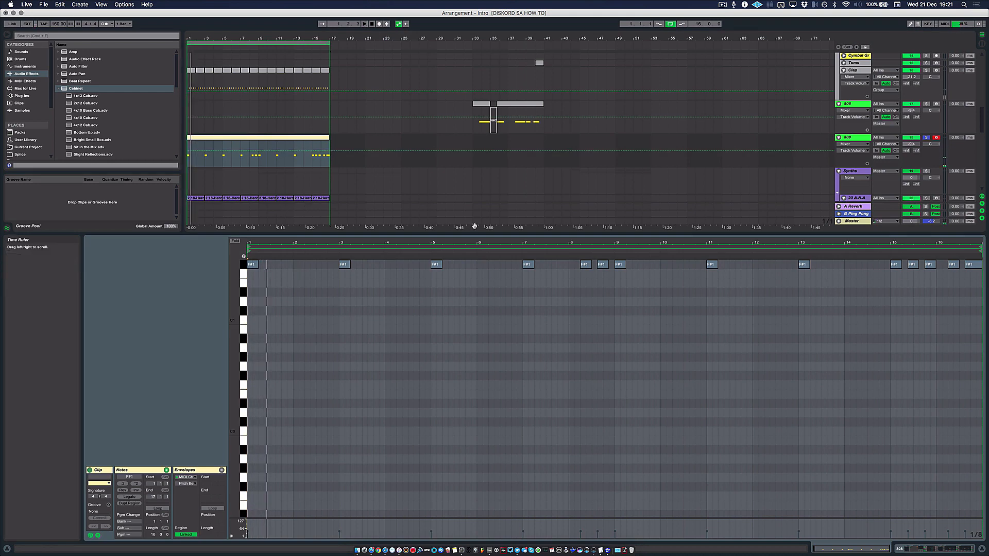
pyautogui.press('super+alt+l')
# Step: Remove the Audio Effect Rack from the duplicated 808 track, keeping only the Kick 2 instrument
pyautogui.doubleClick(862, 137)
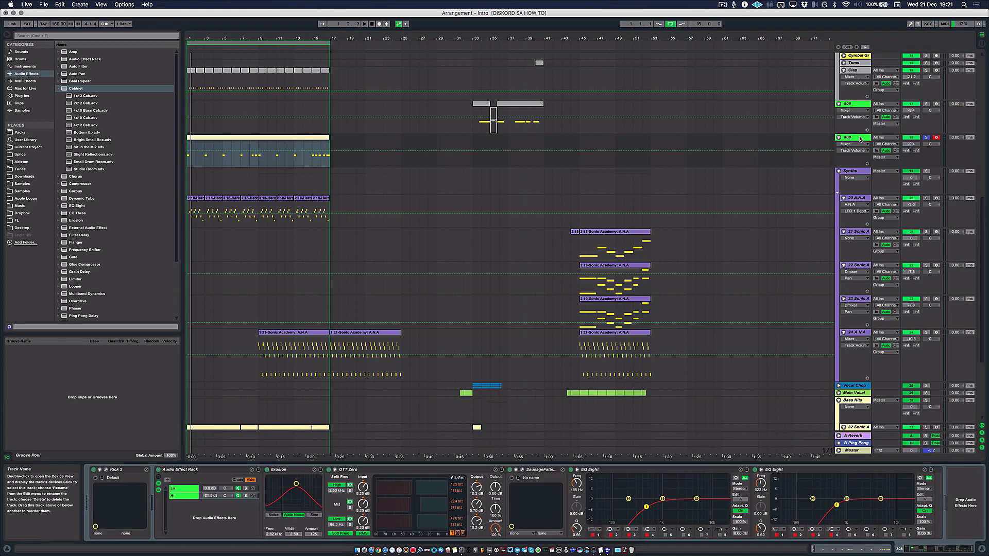
pyautogui.hotkey('shift', 'Tab')
pyautogui.hotkey('shift', 'Tab')
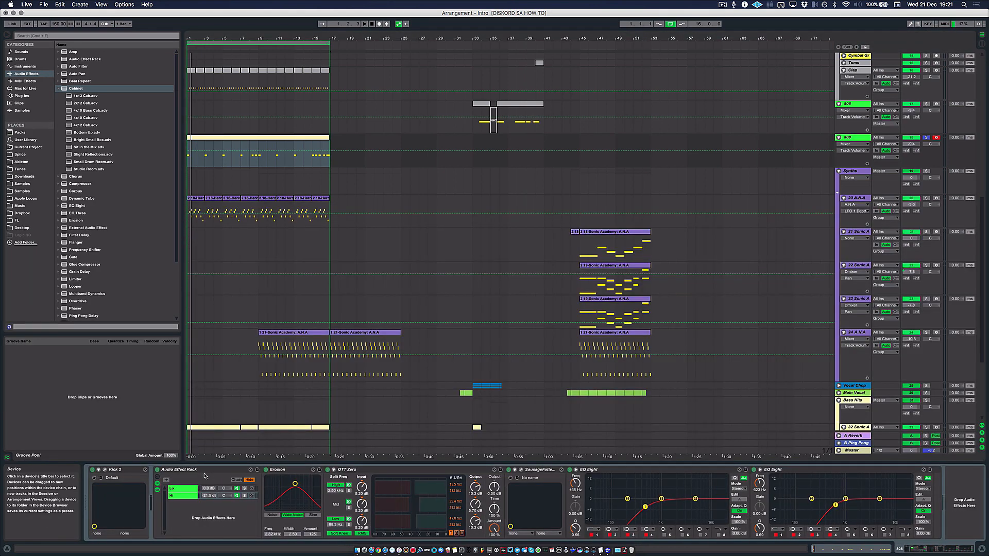
pyautogui.click(202, 470)
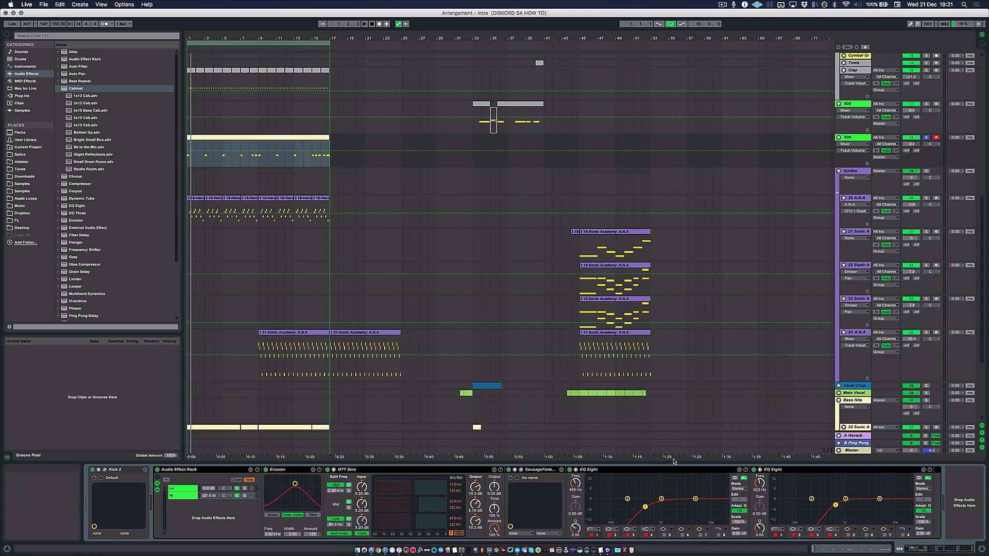
pyautogui.press('Delete')
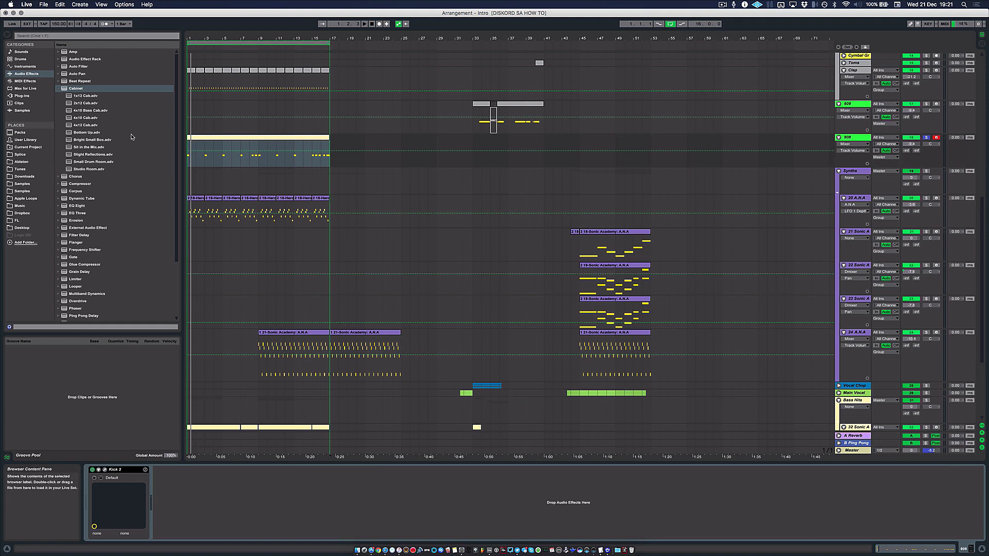
# Step: Add an EQ Eight after Kick 2 on the duplicated 808 track and low-pass it with band 8 at about 150 Hz
pyautogui.click(80, 206)
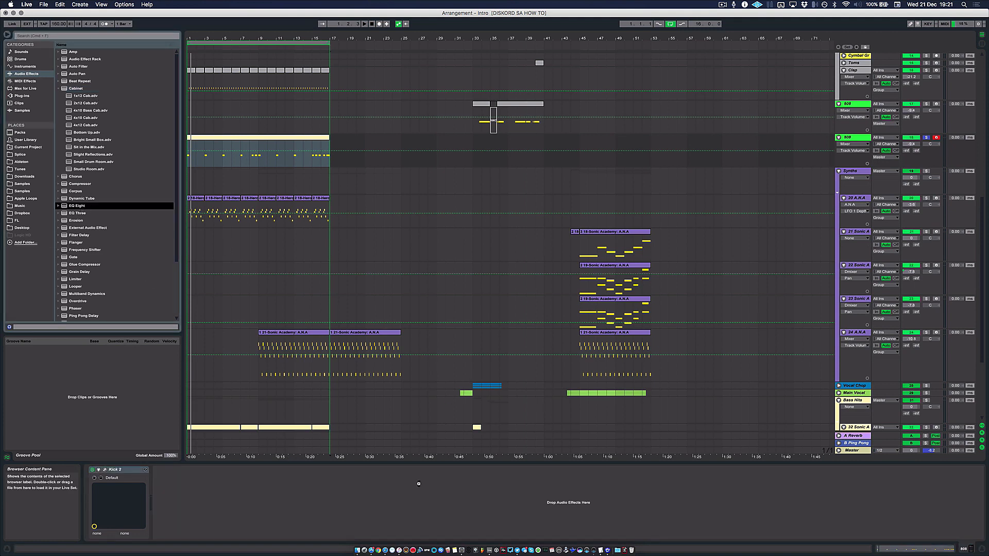
pyautogui.moveTo(418, 484); pyautogui.dragTo(417, 484)
pyautogui.click(306, 535)
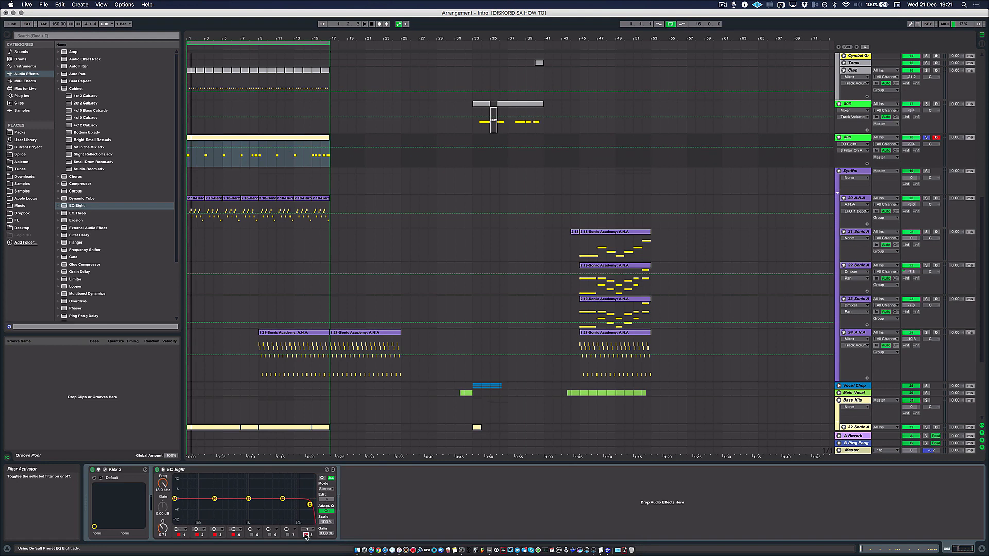
pyautogui.moveTo(310, 505); pyautogui.dragTo(213, 504)
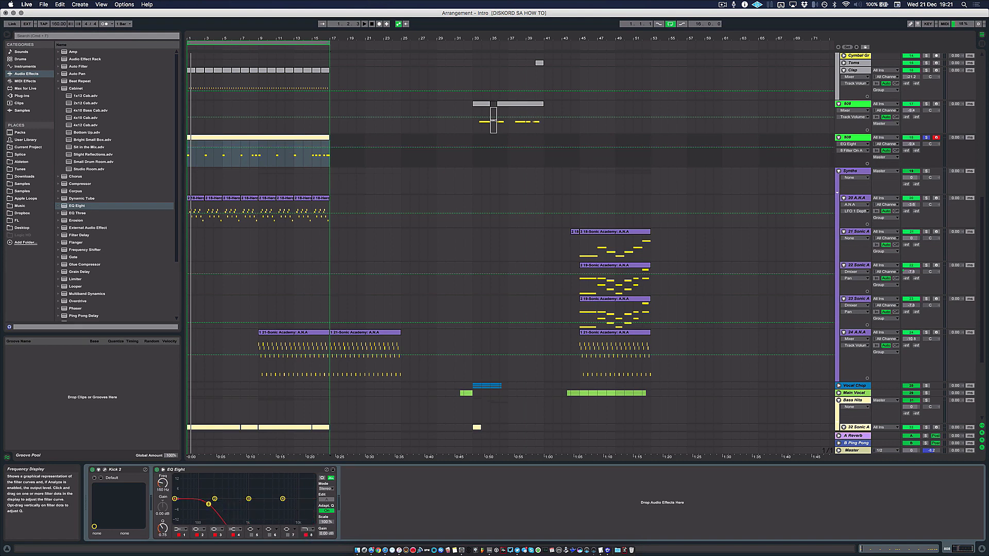
# Step: Play the low-passed 808 on its own and compare it with the bass hits track soloed alongside it
pyautogui.press('space')
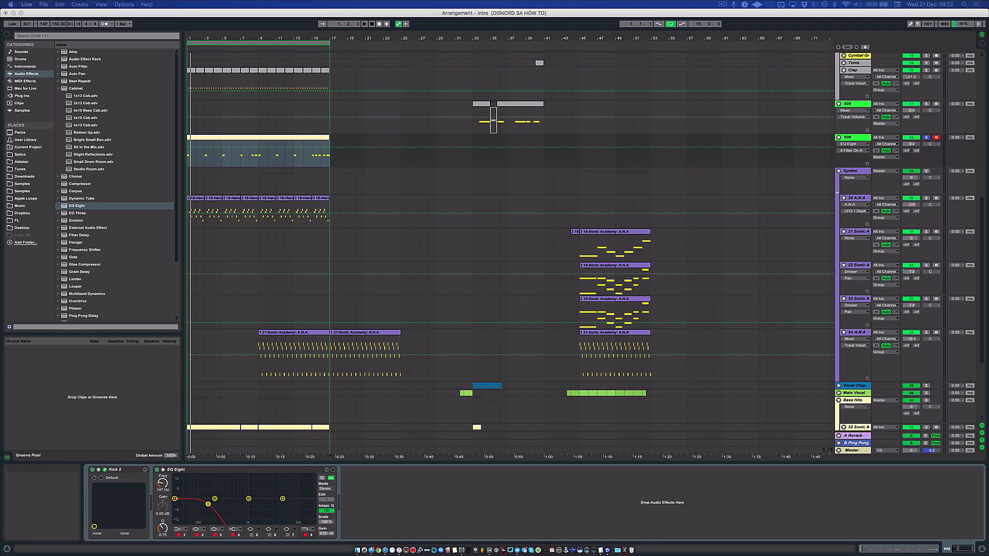
pyautogui.press('space')
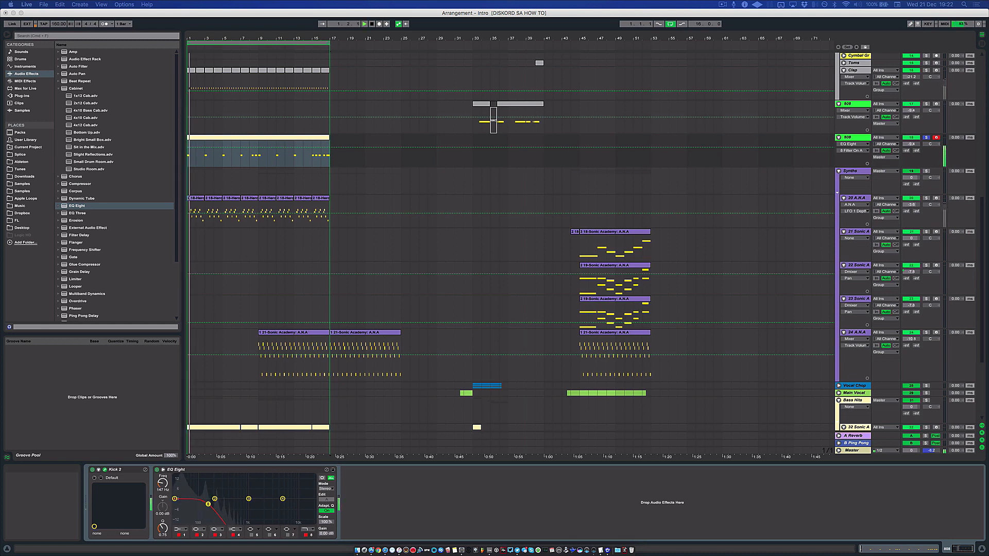
pyautogui.press('space')
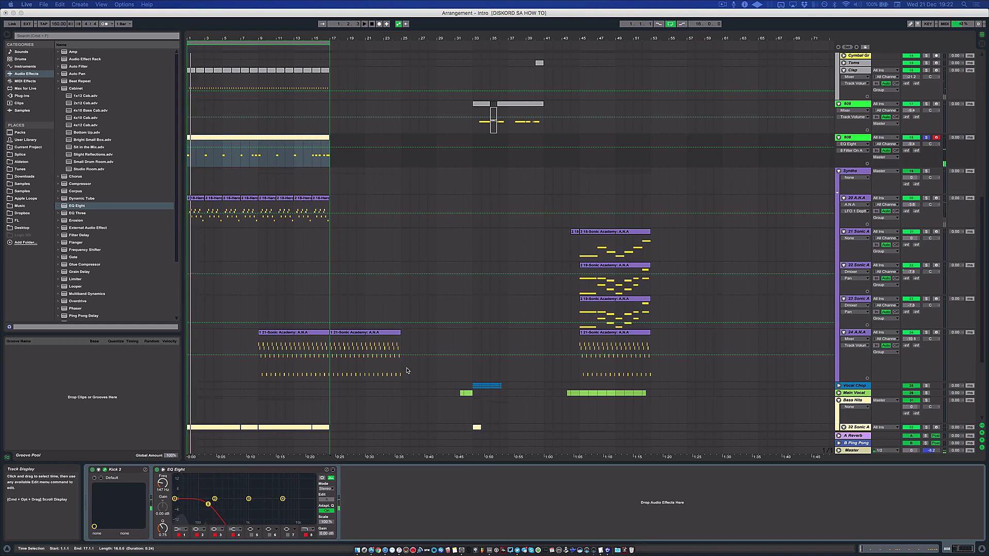
pyautogui.scroll(-5, 384, 232)
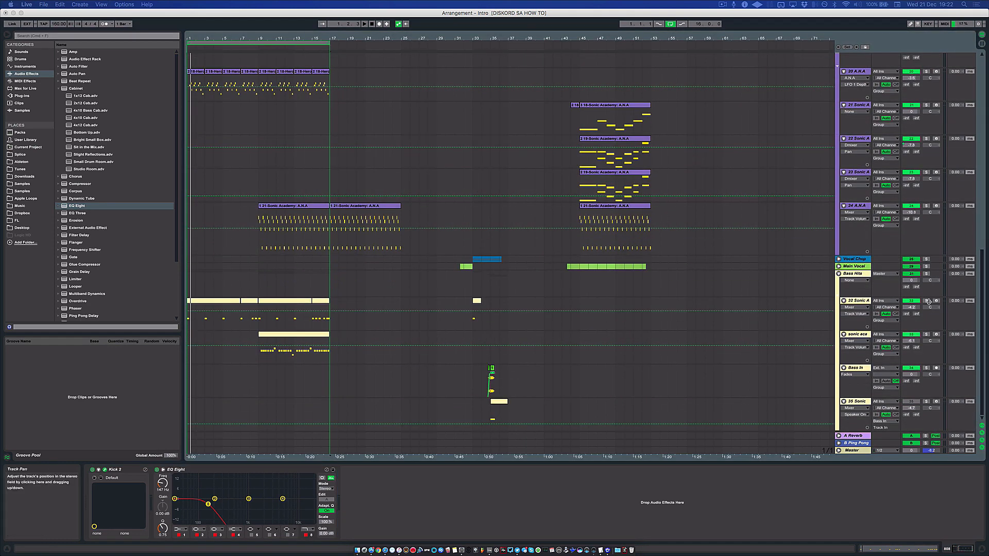
pyautogui.press('space')
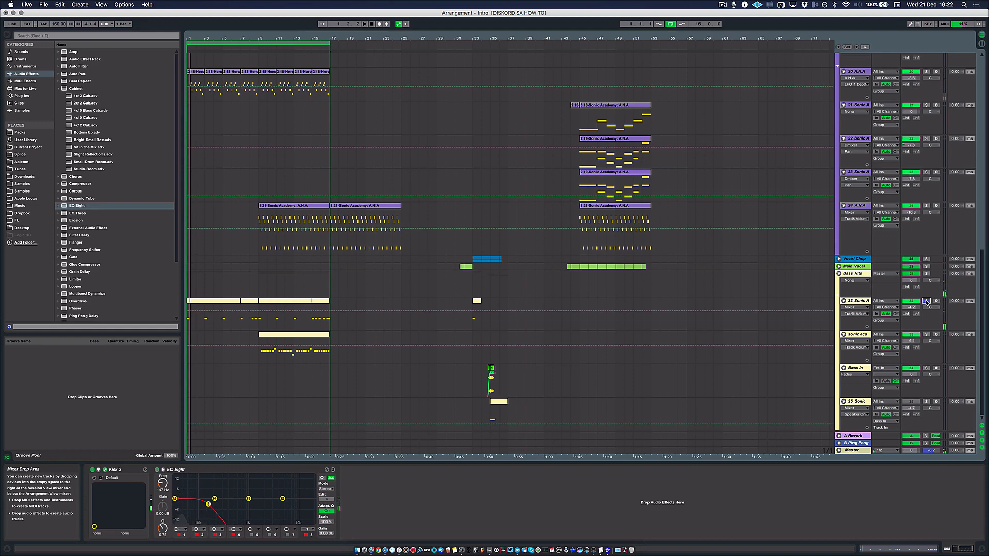
pyautogui.scroll(1, 797, 283)
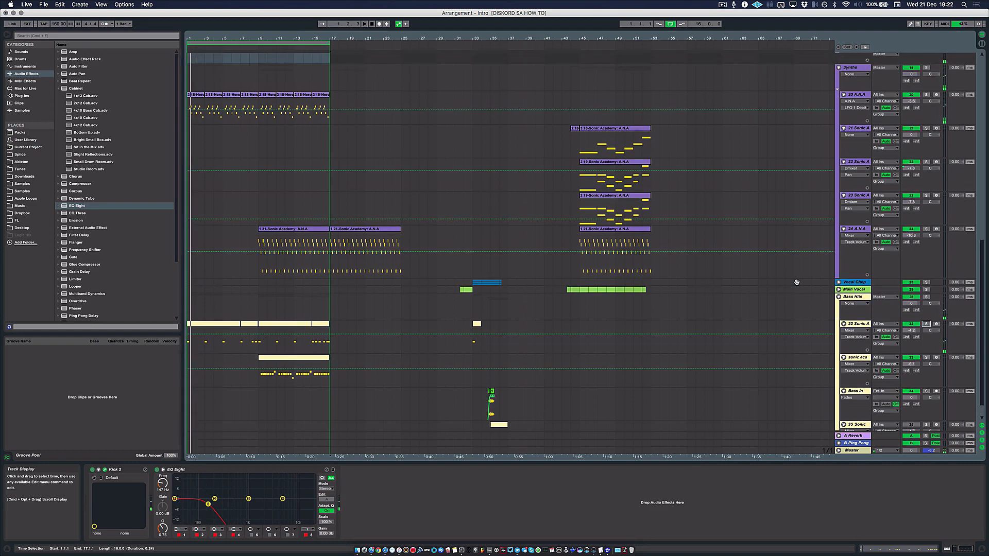
# Step: Play the full arrangement without solos and lower the duplicated 808 track volume to -11.4 dB
pyautogui.press('+')
pyautogui.press('+')
pyautogui.scroll(5, 582, 211)
pyautogui.press('-')
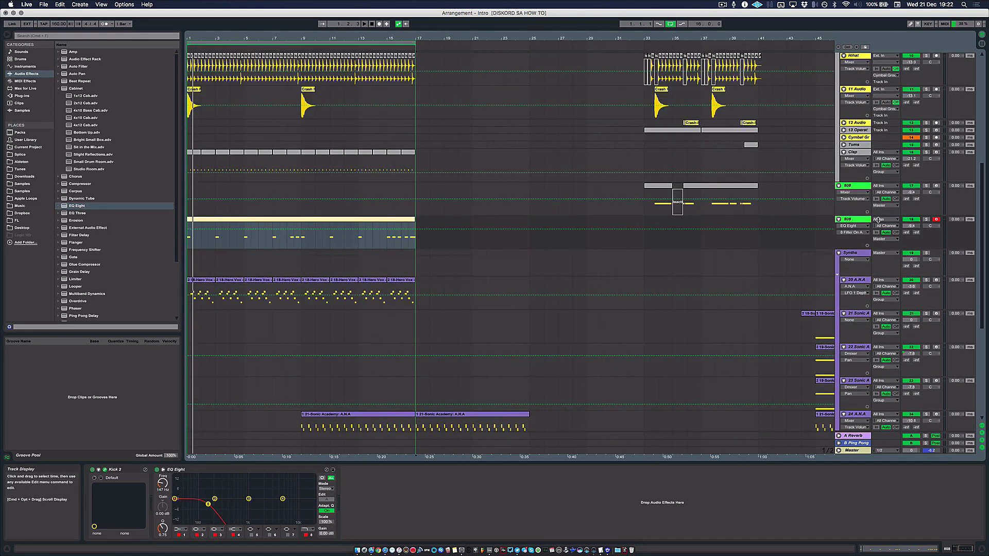
pyautogui.press('space')
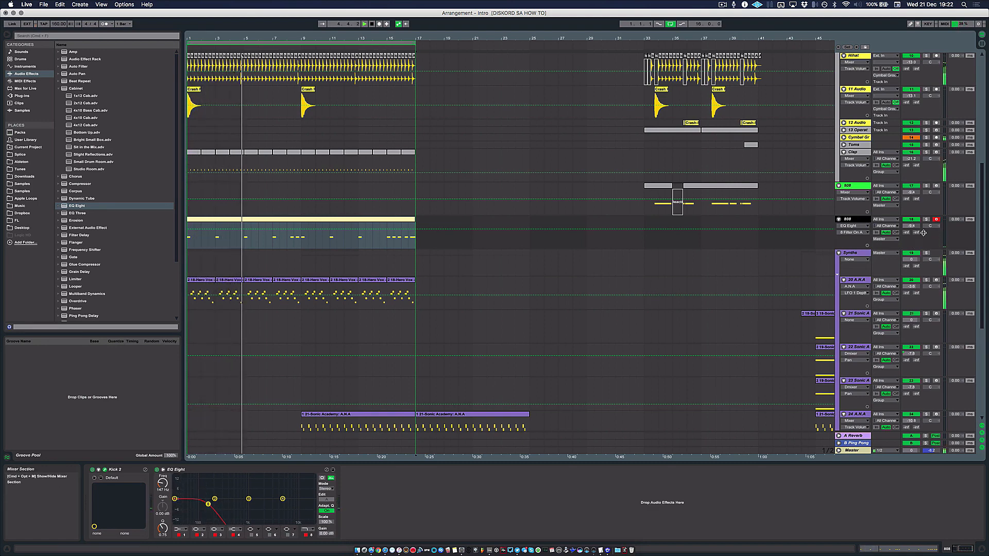
pyautogui.moveTo(912, 226); pyautogui.dragTo(912, 235)
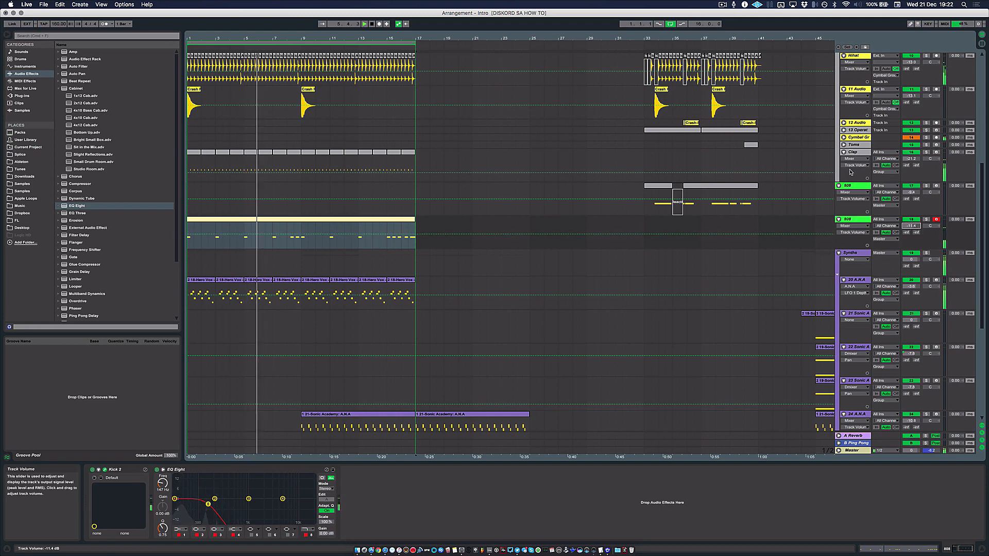
# Step: Inspect the devices in the Hi and Lo chains of the original 808 track's Audio Effect Rack
pyautogui.click(852, 186)
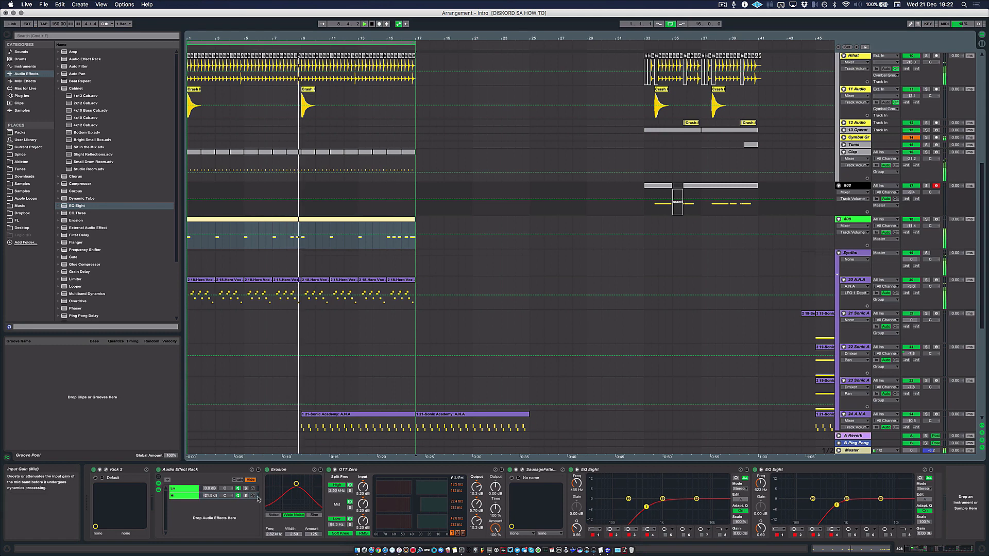
pyautogui.click(190, 496)
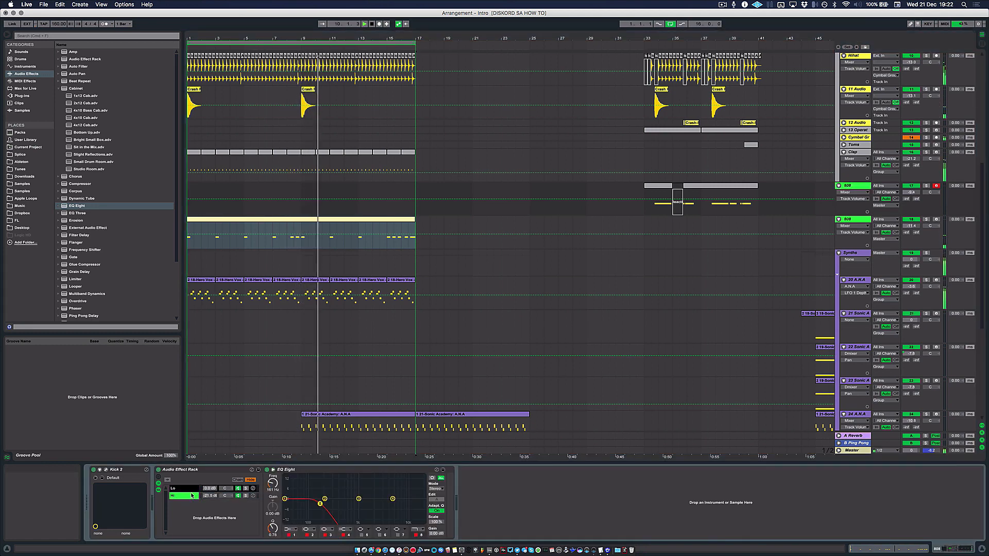
pyautogui.click(185, 488)
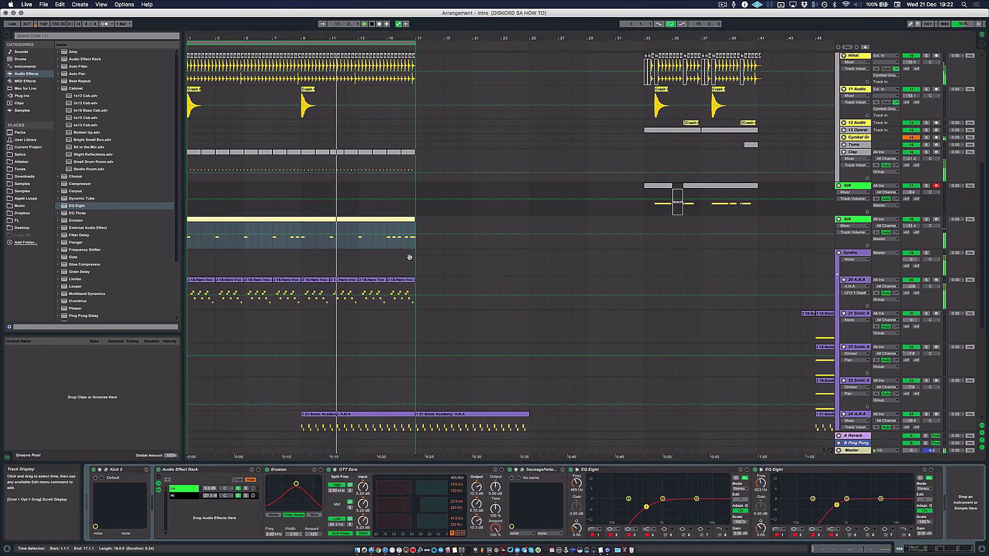
# Step: Review the playing intro loop from the drum tracks down to the bass hits and stop playback
pyautogui.scroll(-2, 410, 258)
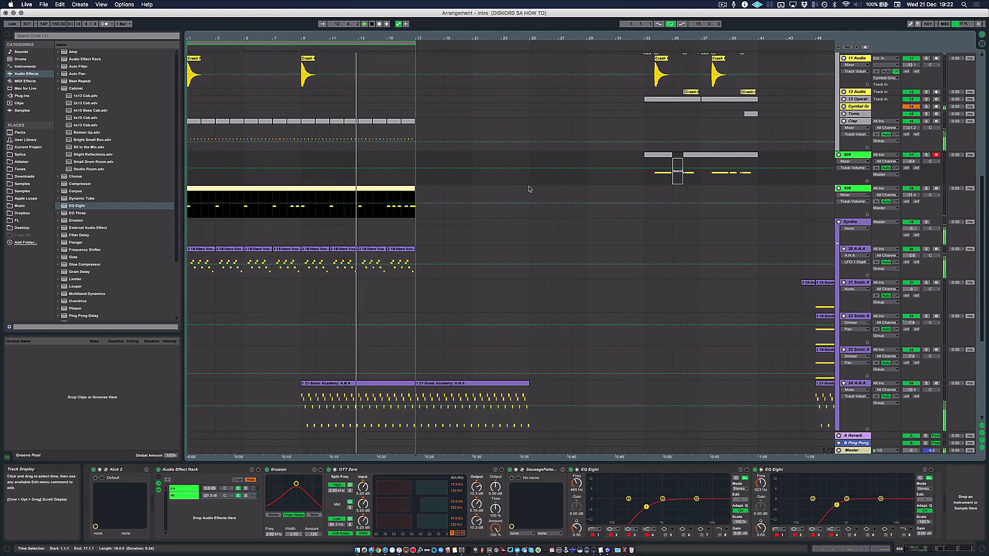
pyautogui.scroll(-5, 468, 221)
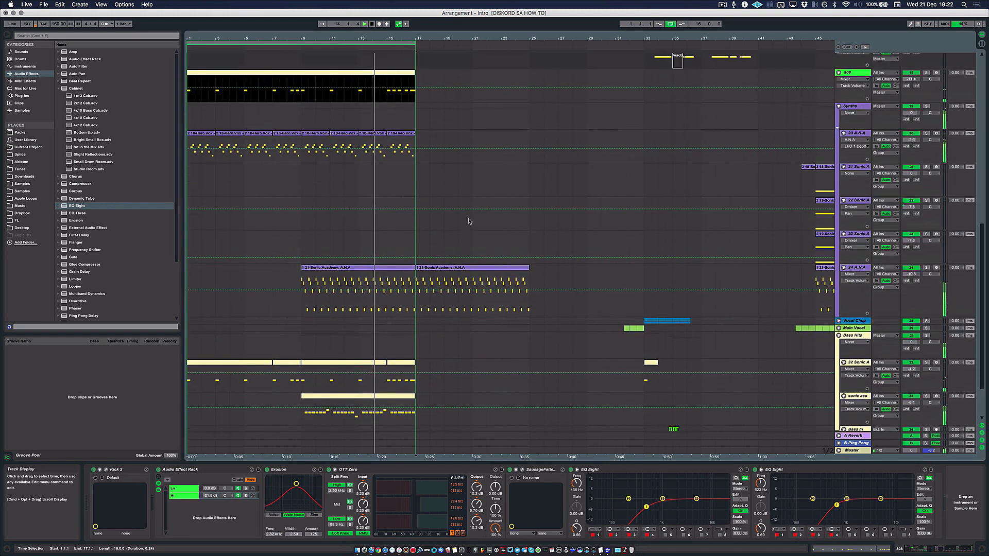
pyautogui.scroll(3, 468, 221)
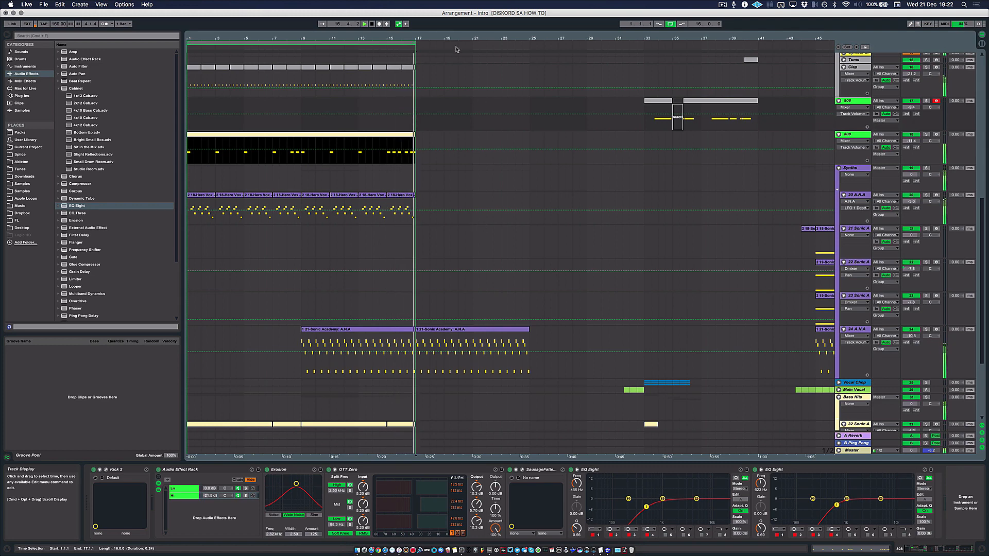
pyautogui.press('space')
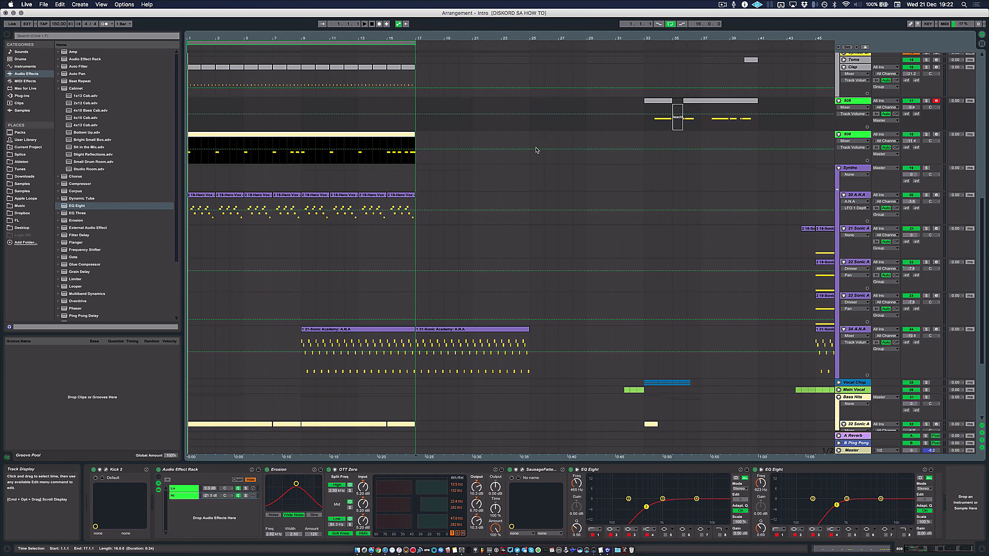
# Step: Examine the 24 A.N.A mid-bass clips from bar 9 and the empty stretch before them from bar 1
pyautogui.press('-')
pyautogui.scroll(-1, 464, 217)
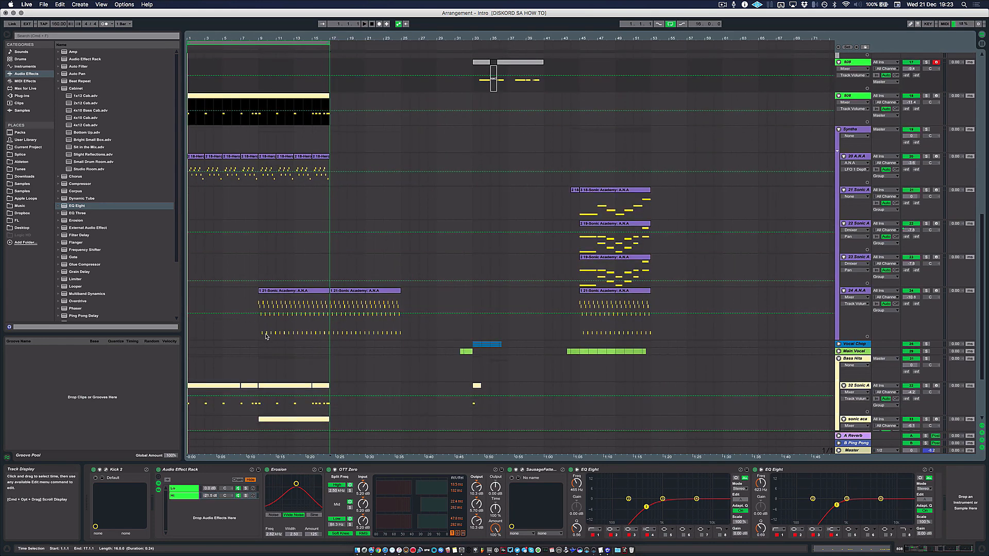
pyautogui.click(259, 334)
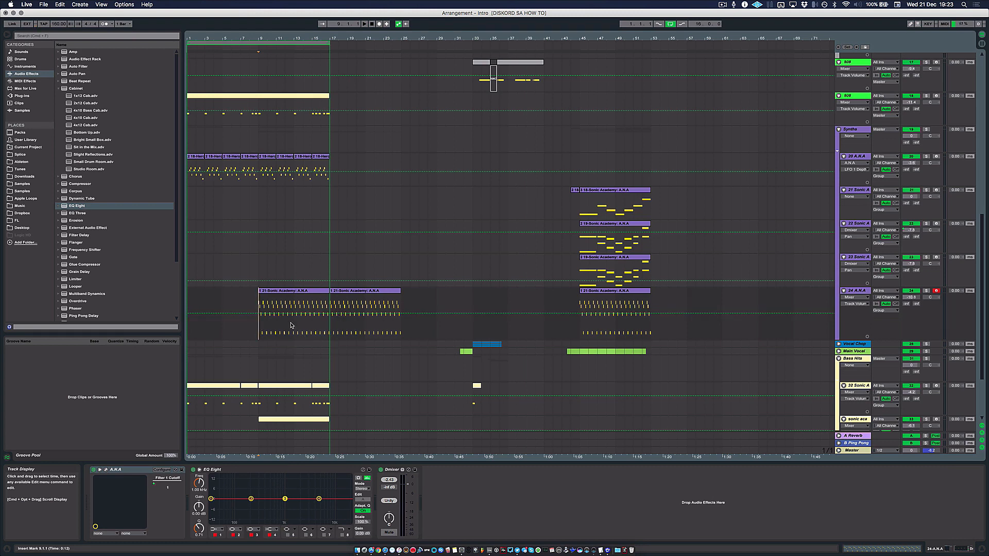
pyautogui.click(312, 332)
pyautogui.click(302, 334)
pyautogui.click(292, 324)
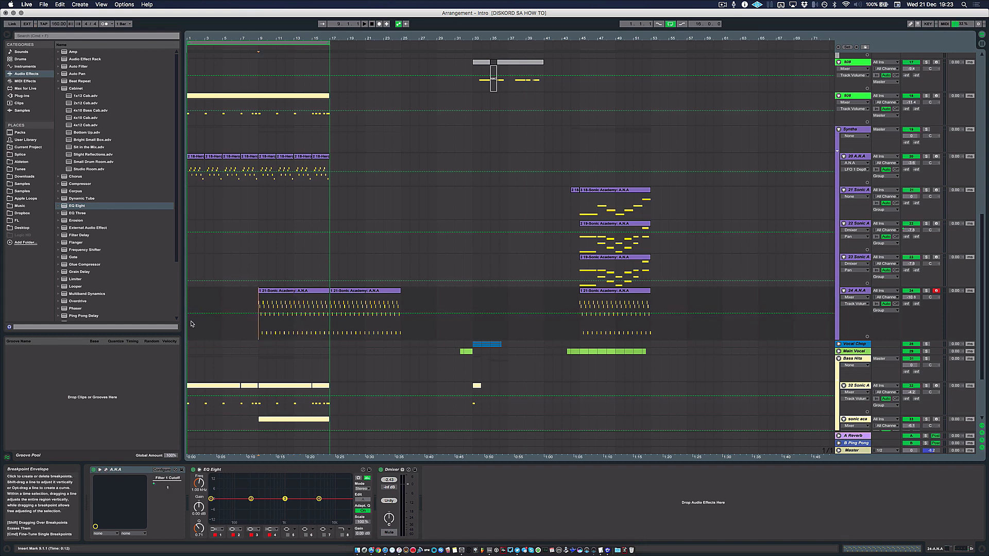
pyautogui.press('+')
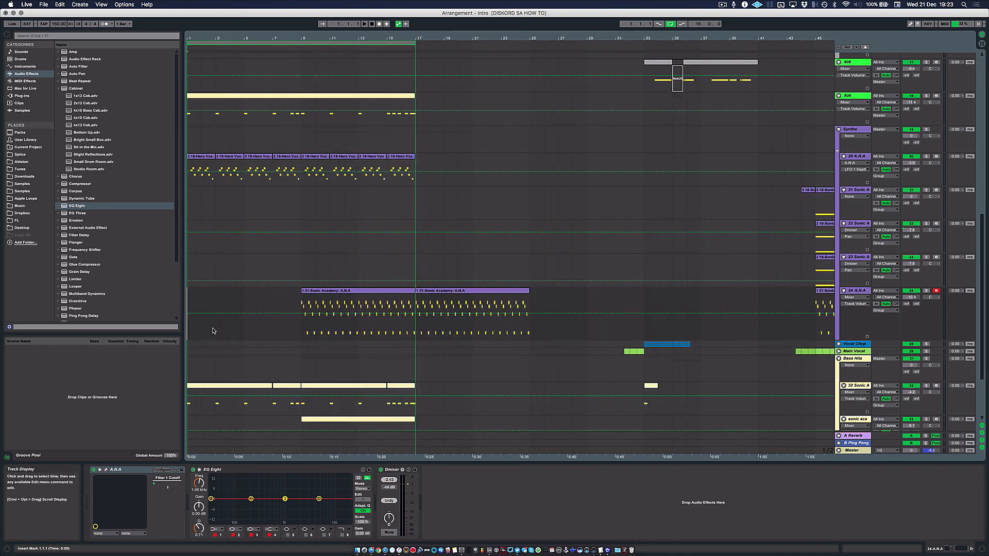
pyautogui.press('+')
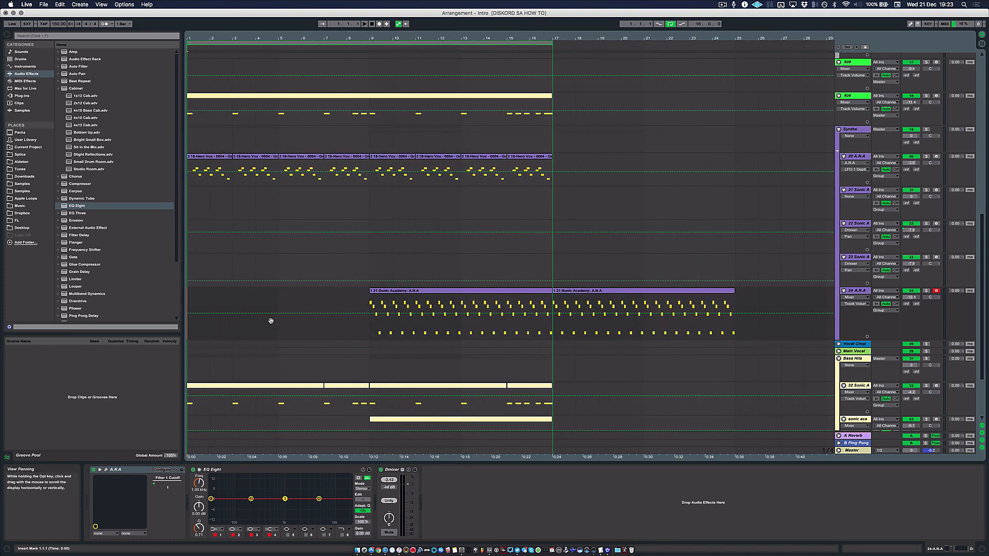
pyautogui.press('-')
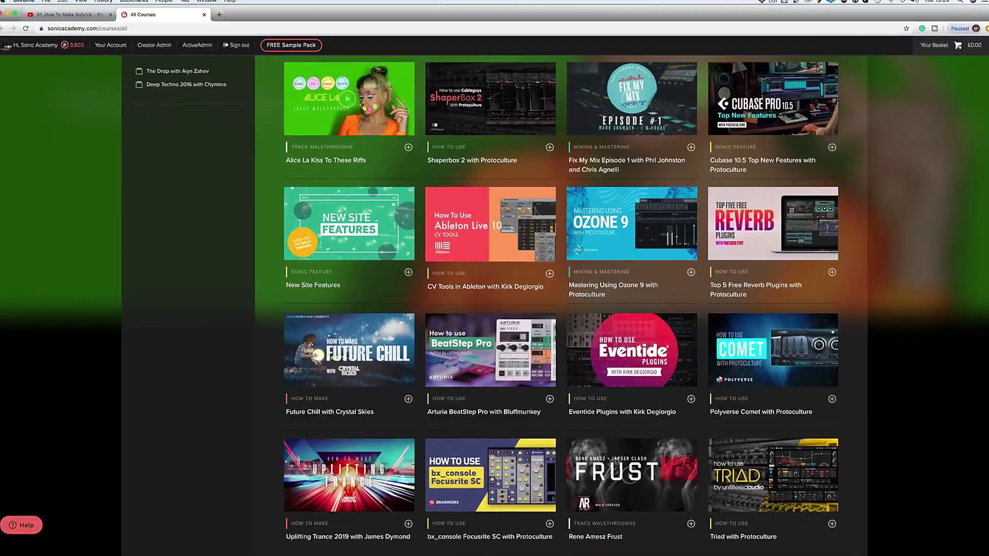
pyautogui.scroll(-15, 495, 299)
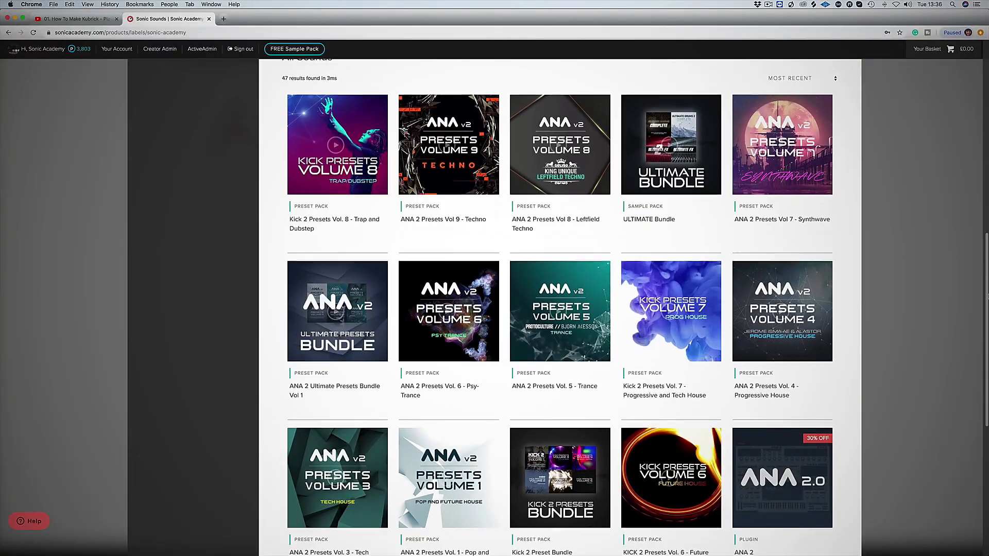
pyautogui.scroll(-3, 560, 309)
pyautogui.scroll(-1, 560, 309)
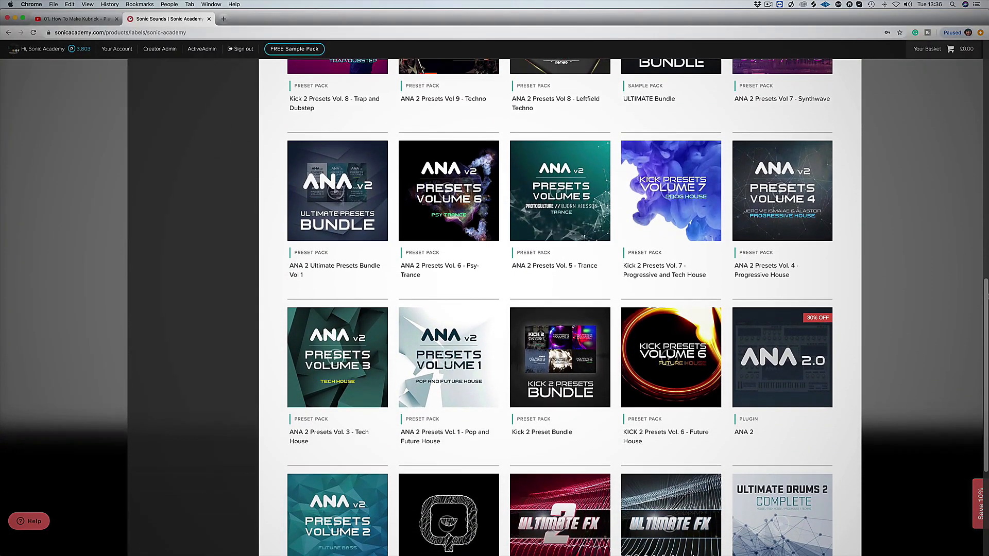